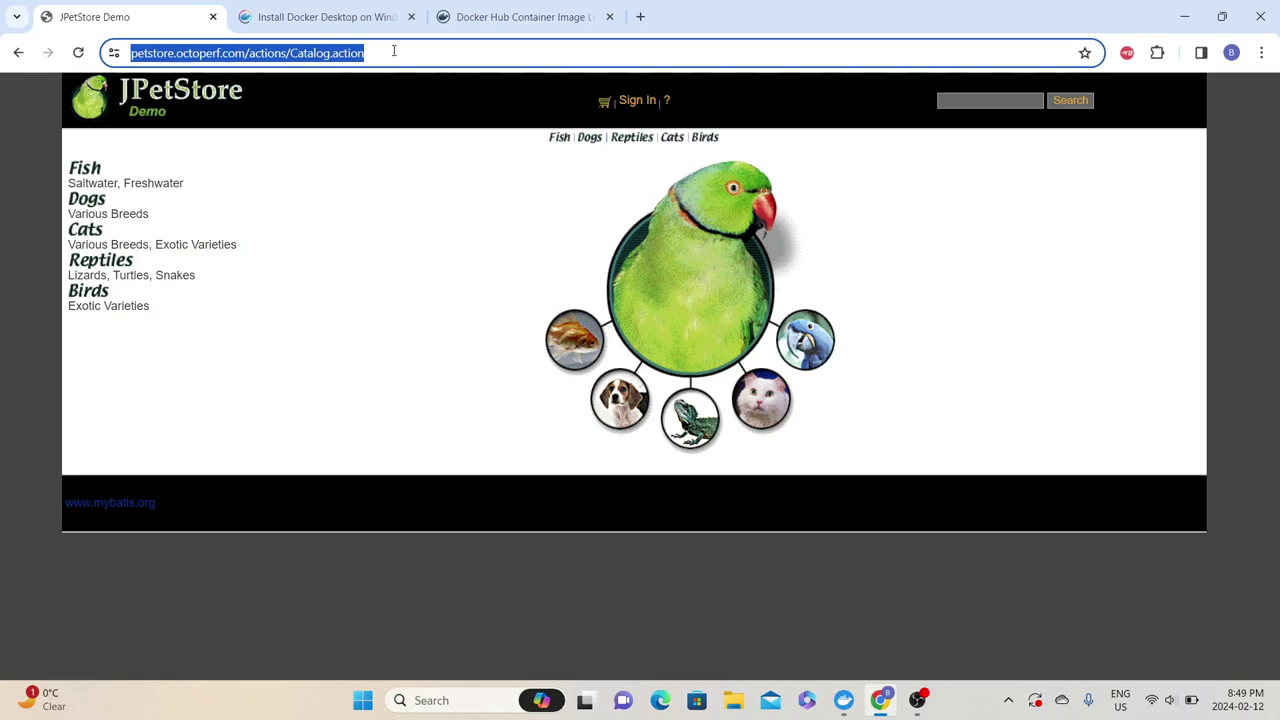
Review the Docker Desktop for Windows documentation, from system requirements through the installation and start instructions.
{"action": "left_click", "coordinate": [287, 18]}
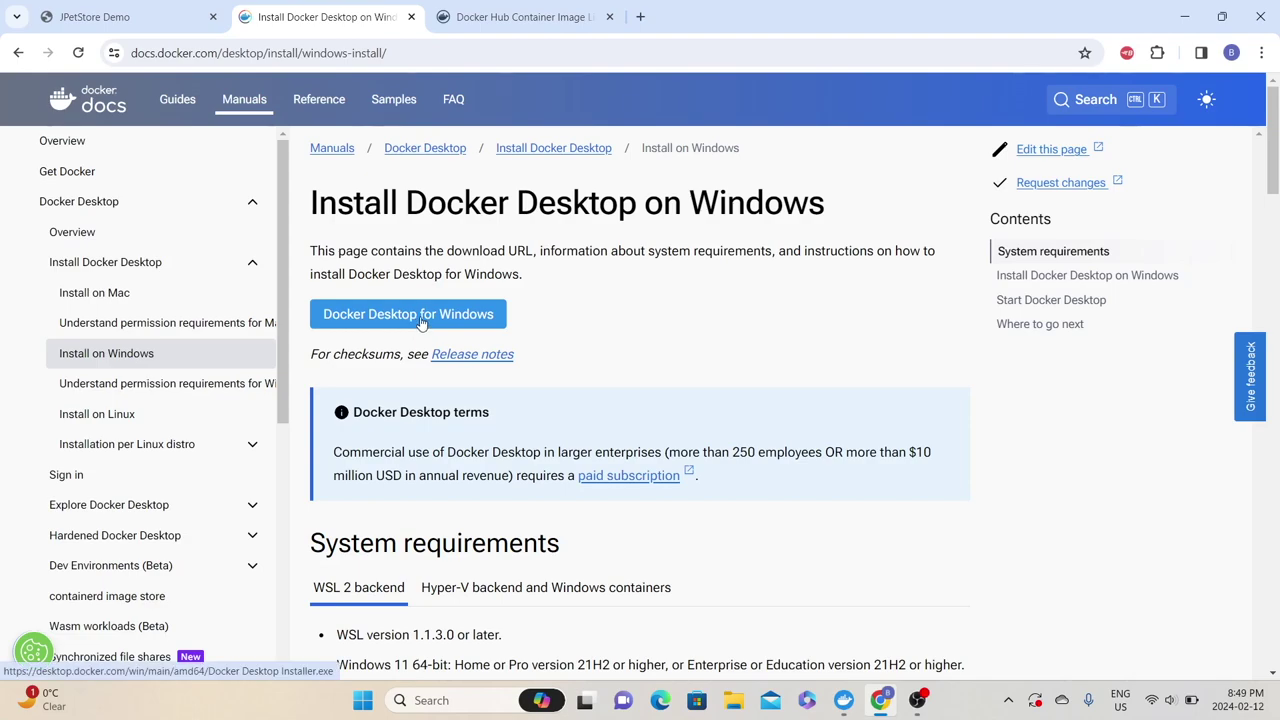
{"action": "scroll", "coordinate": [597, 302], "scroll_direction": "down", "scroll_amount": 3}
{"action": "scroll", "coordinate": [596, 303], "scroll_direction": "down", "scroll_amount": 10}
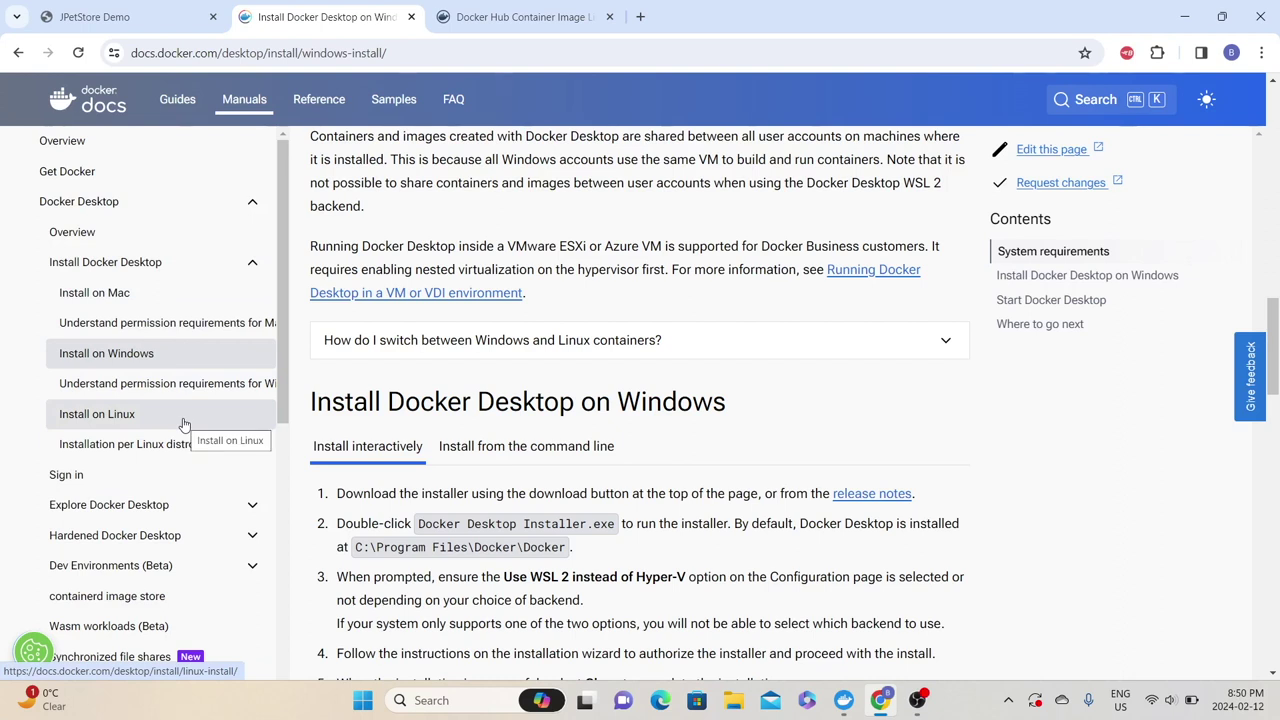
{"action": "scroll", "coordinate": [430, 210], "scroll_direction": "down", "scroll_amount": 10}
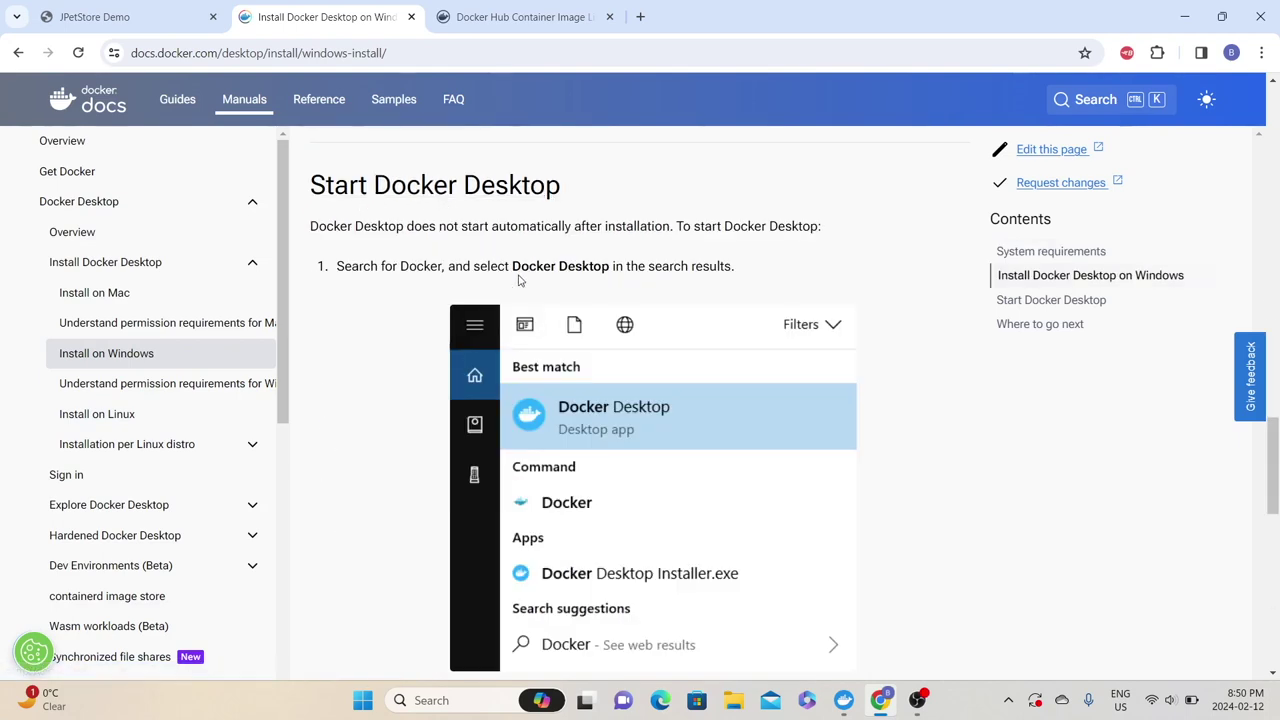
Search Windows for docker and open the Docker Desktop app.
{"action": "left_click", "coordinate": [443, 700]}
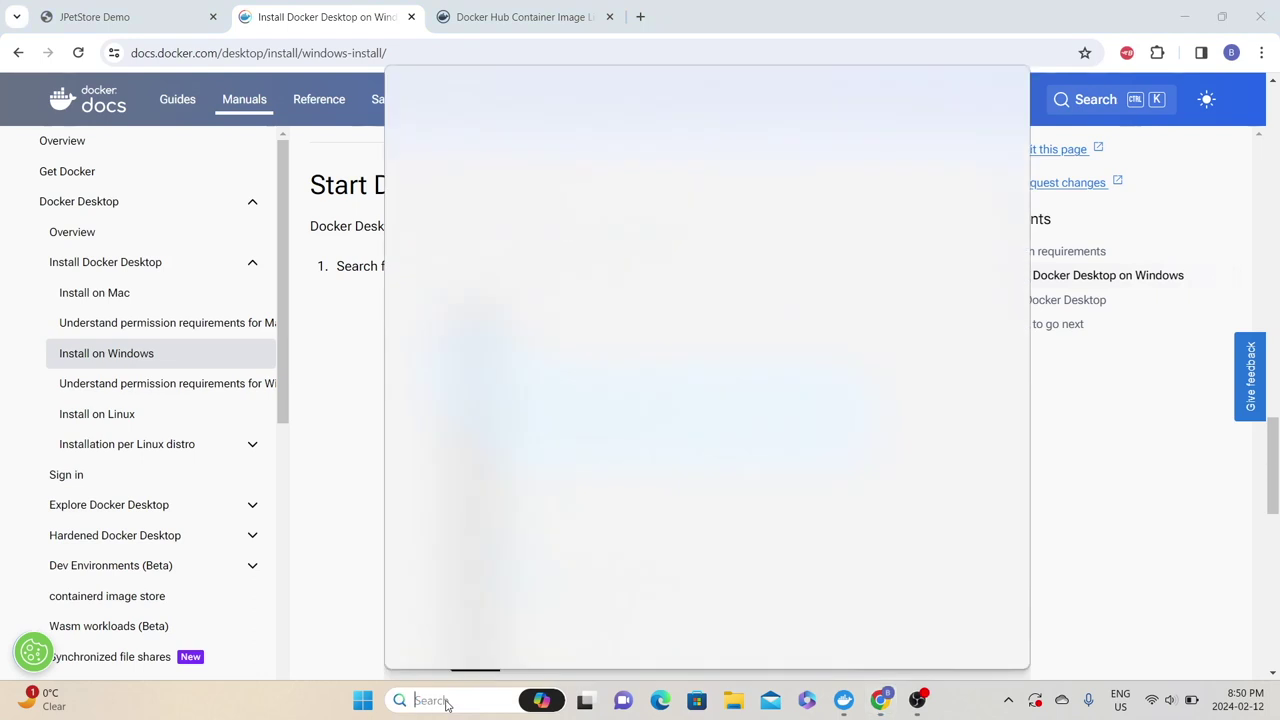
{"action": "type", "text": "docker"}
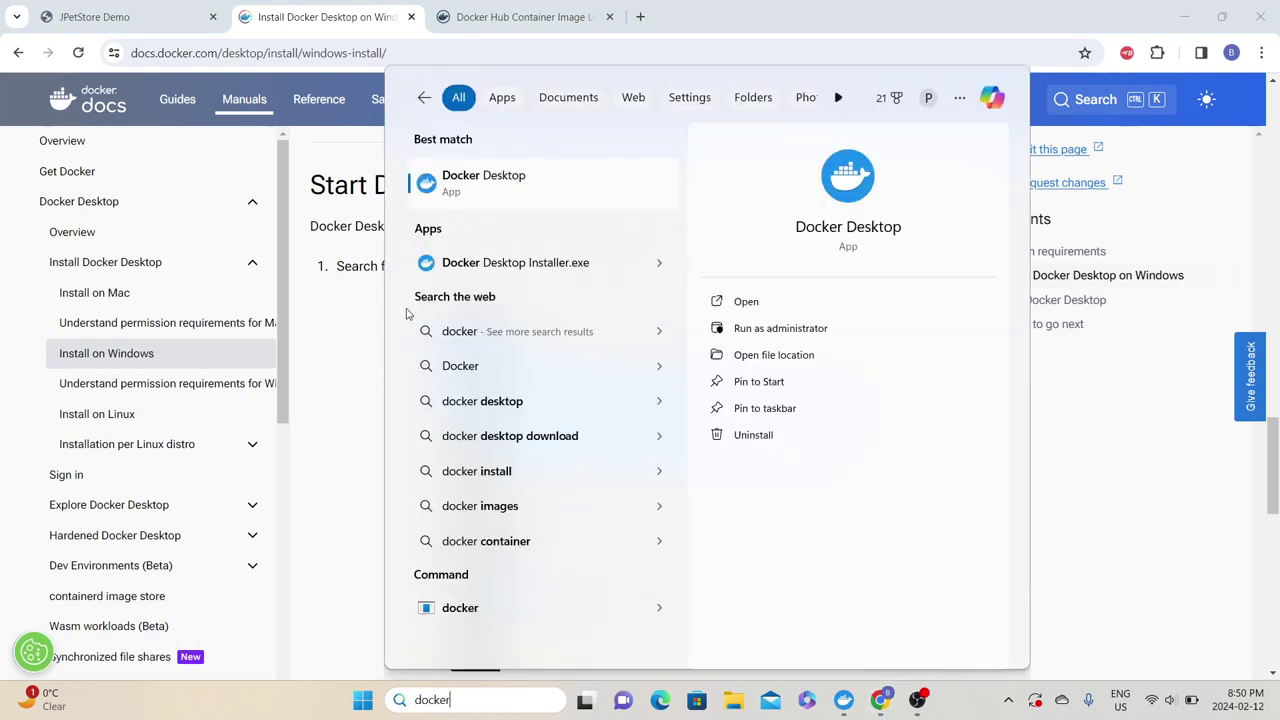
{"action": "left_click", "coordinate": [500, 196]}
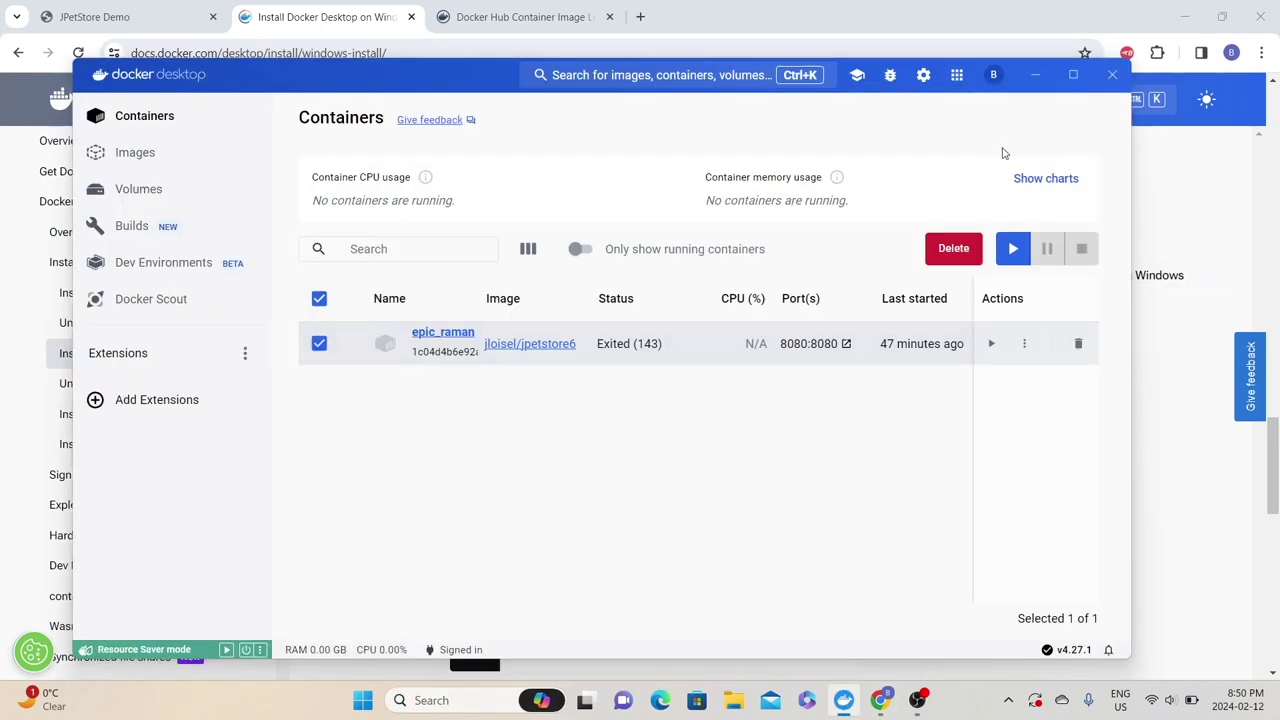
Look through the local images, volumes and containers in Docker Desktop, finish on the images list, and minimize the window.
{"action": "left_click", "coordinate": [127, 154]}
{"action": "left_click", "coordinate": [130, 188]}
{"action": "left_click", "coordinate": [139, 120]}
{"action": "left_click", "coordinate": [204, 157]}
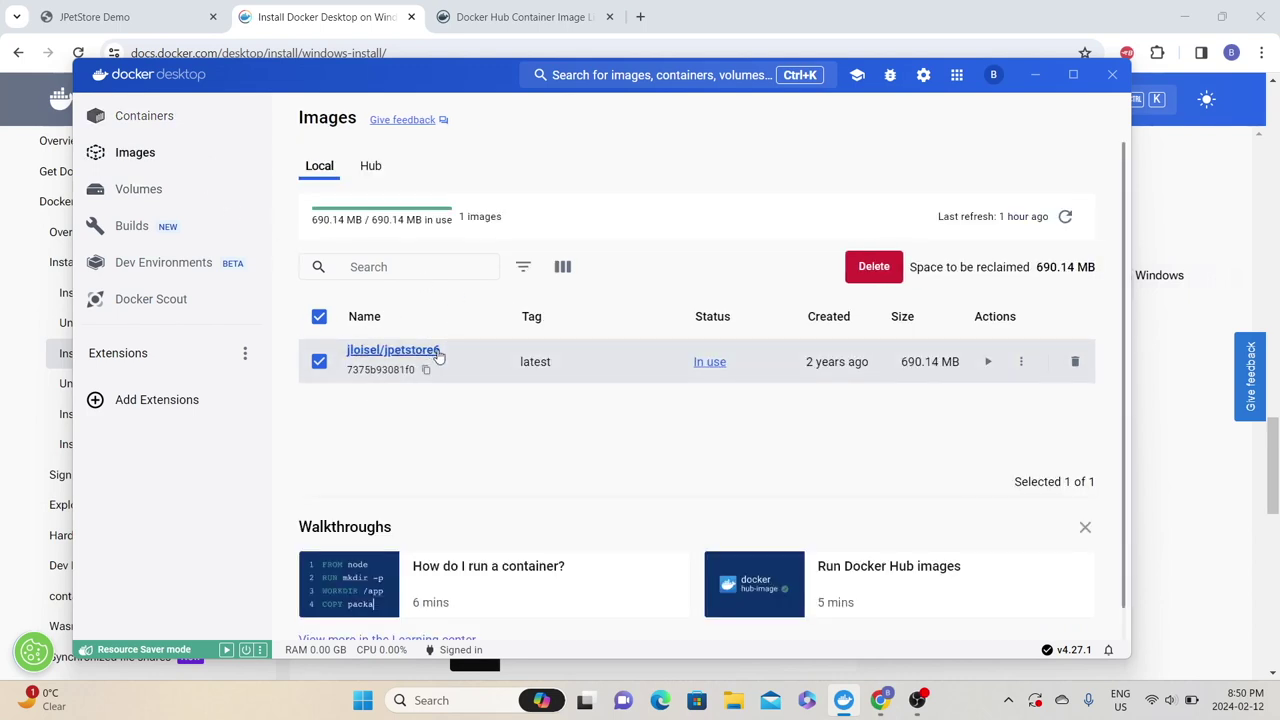
{"action": "left_click", "coordinate": [1036, 75]}
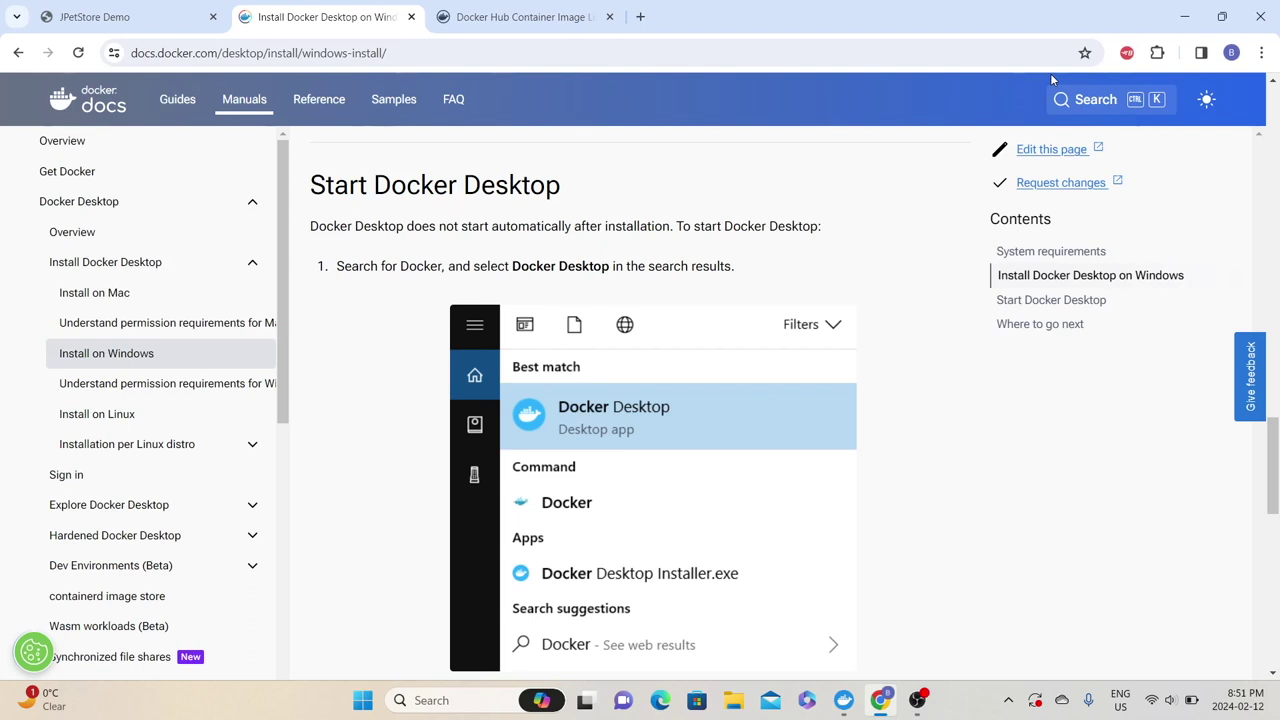
Search Docker Hub for mysql and open the official mysql image page.
{"action": "left_click", "coordinate": [510, 20]}
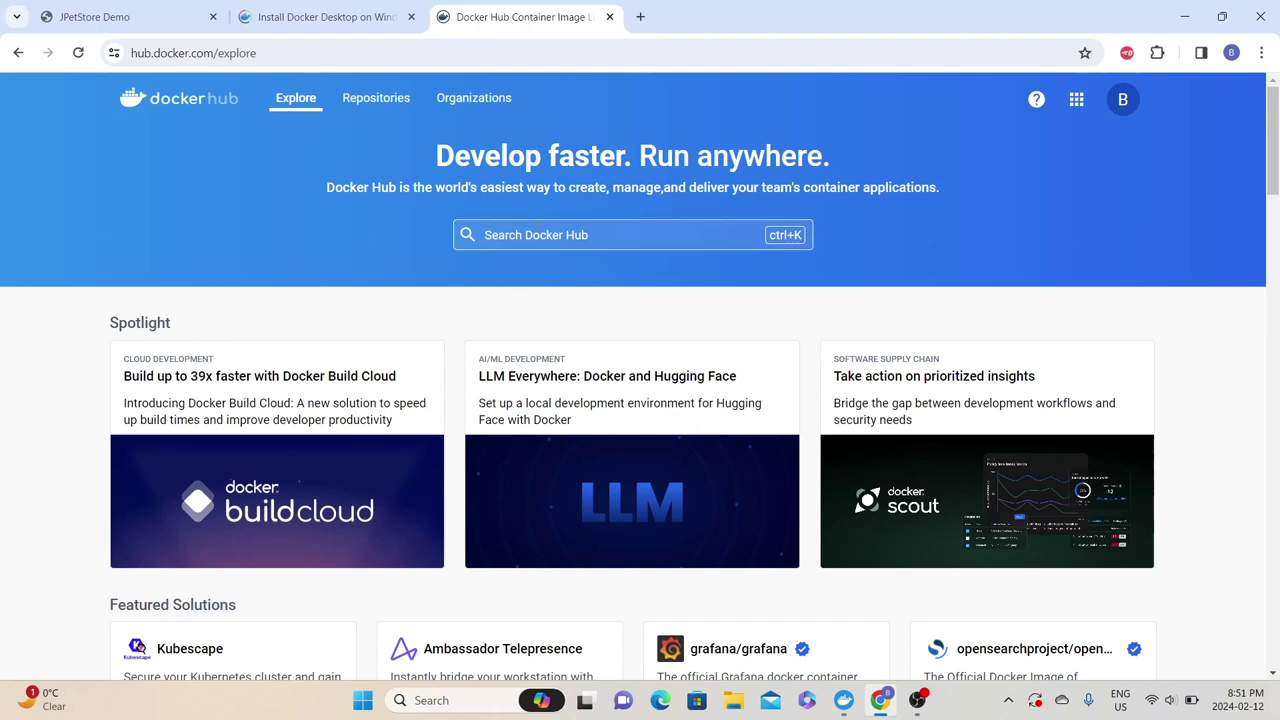
{"action": "left_click", "coordinate": [537, 234]}
{"action": "type", "text": "mysql"}
{"action": "key", "text": "Return"}
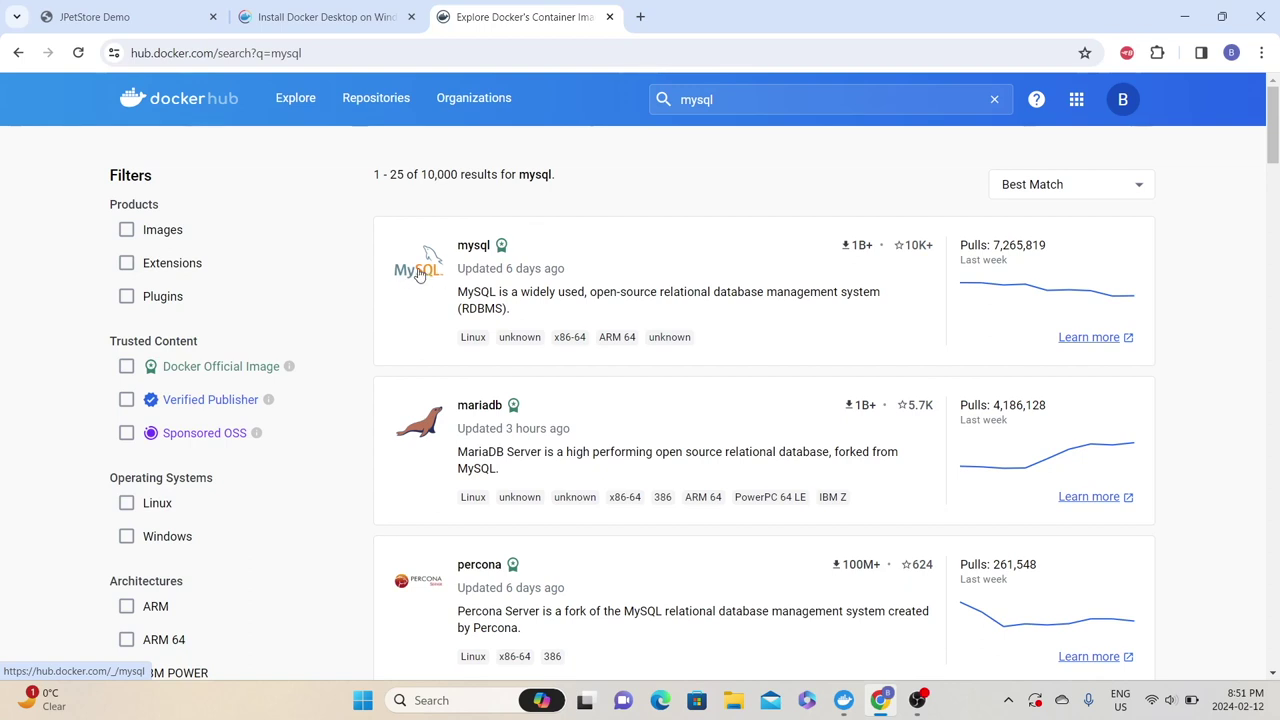
{"action": "left_click", "coordinate": [474, 246]}
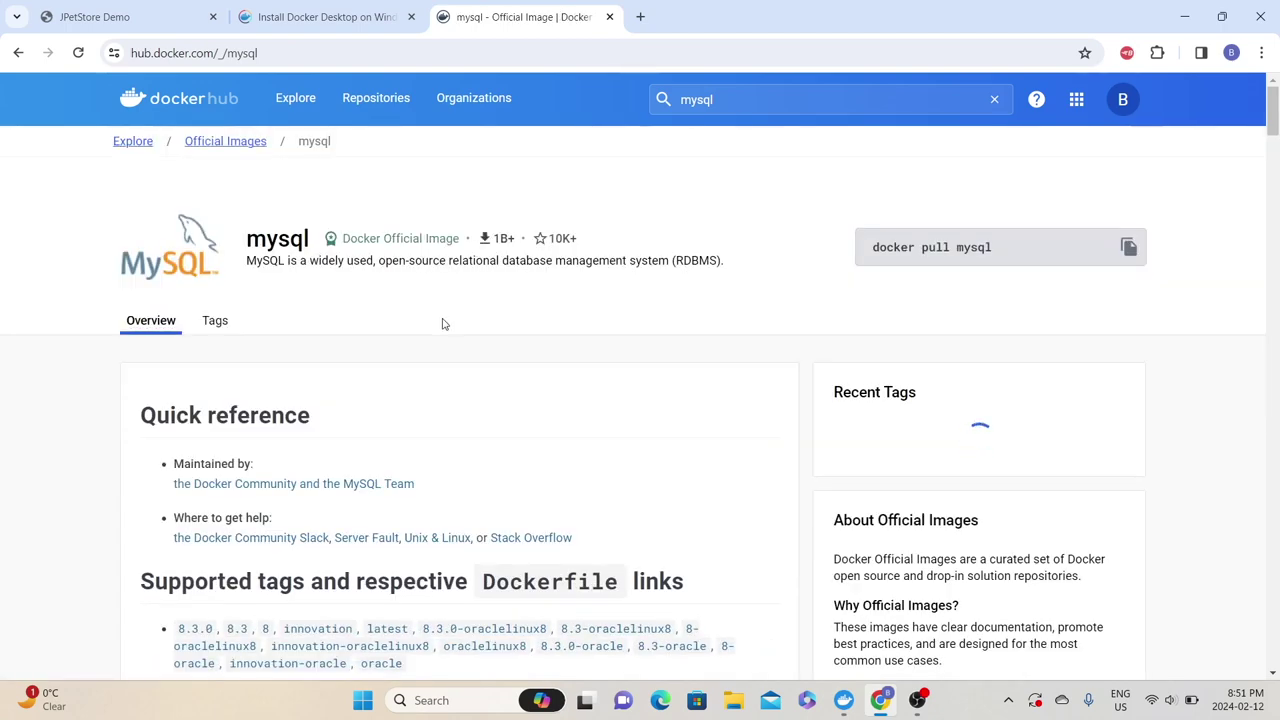
Read through the mysql image's description and usage instructions, and return to its pull command.
{"action": "scroll", "coordinate": [442, 325], "scroll_direction": "down", "scroll_amount": 4}
{"action": "scroll", "coordinate": [494, 203], "scroll_direction": "down", "scroll_amount": 6}
{"action": "scroll", "coordinate": [300, 250], "scroll_direction": "up", "scroll_amount": 1}
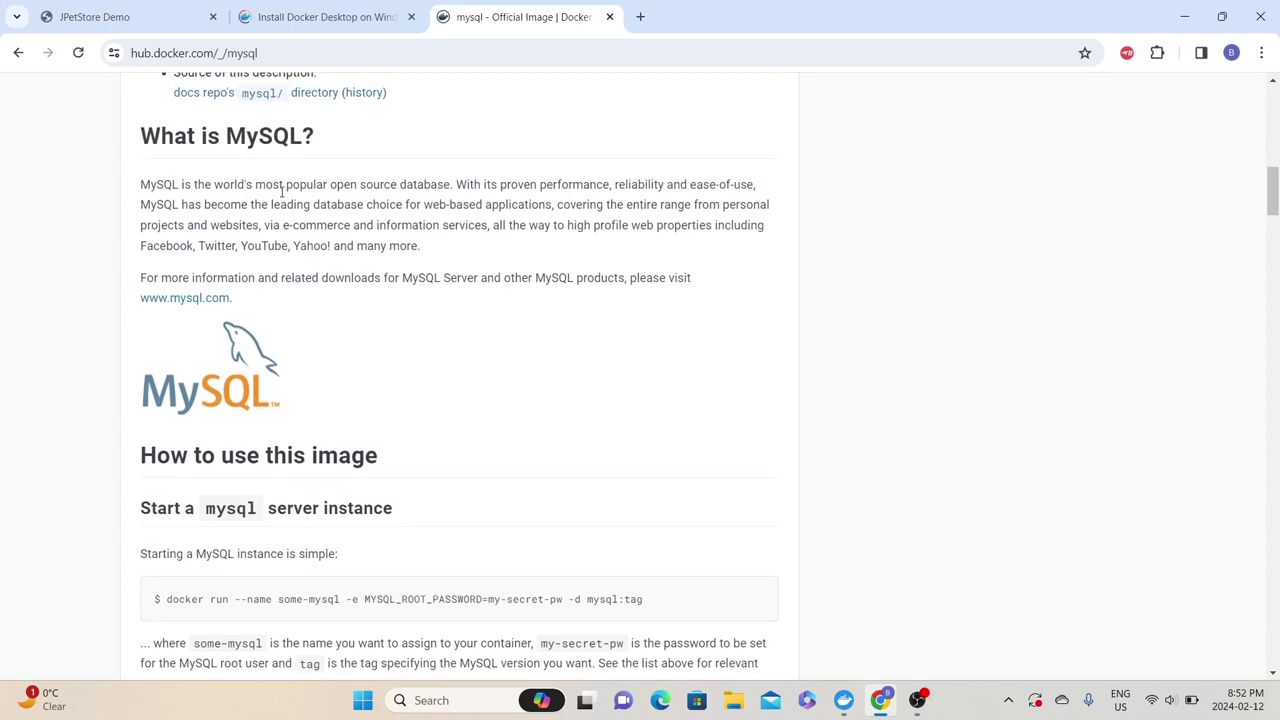
{"action": "scroll", "coordinate": [303, 523], "scroll_direction": "down", "scroll_amount": 4}
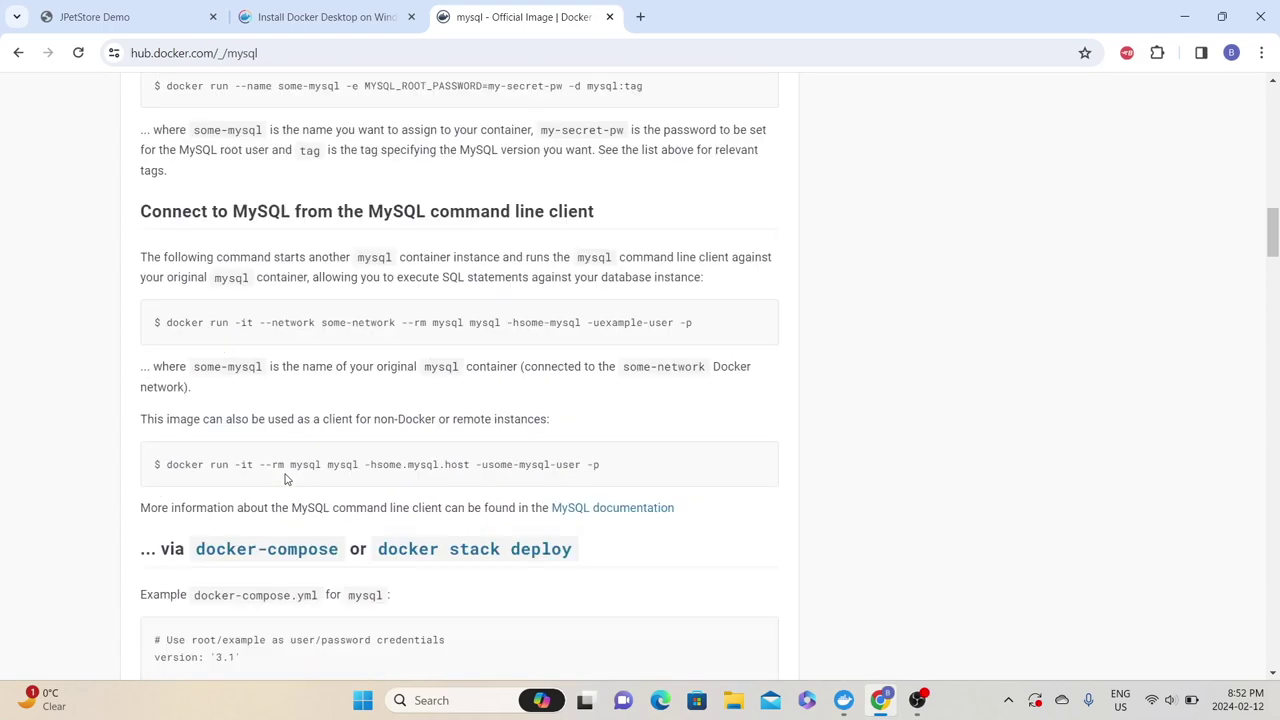
{"action": "scroll", "coordinate": [285, 480], "scroll_direction": "down", "scroll_amount": 6}
{"action": "scroll", "coordinate": [285, 480], "scroll_direction": "up", "scroll_amount": 19}
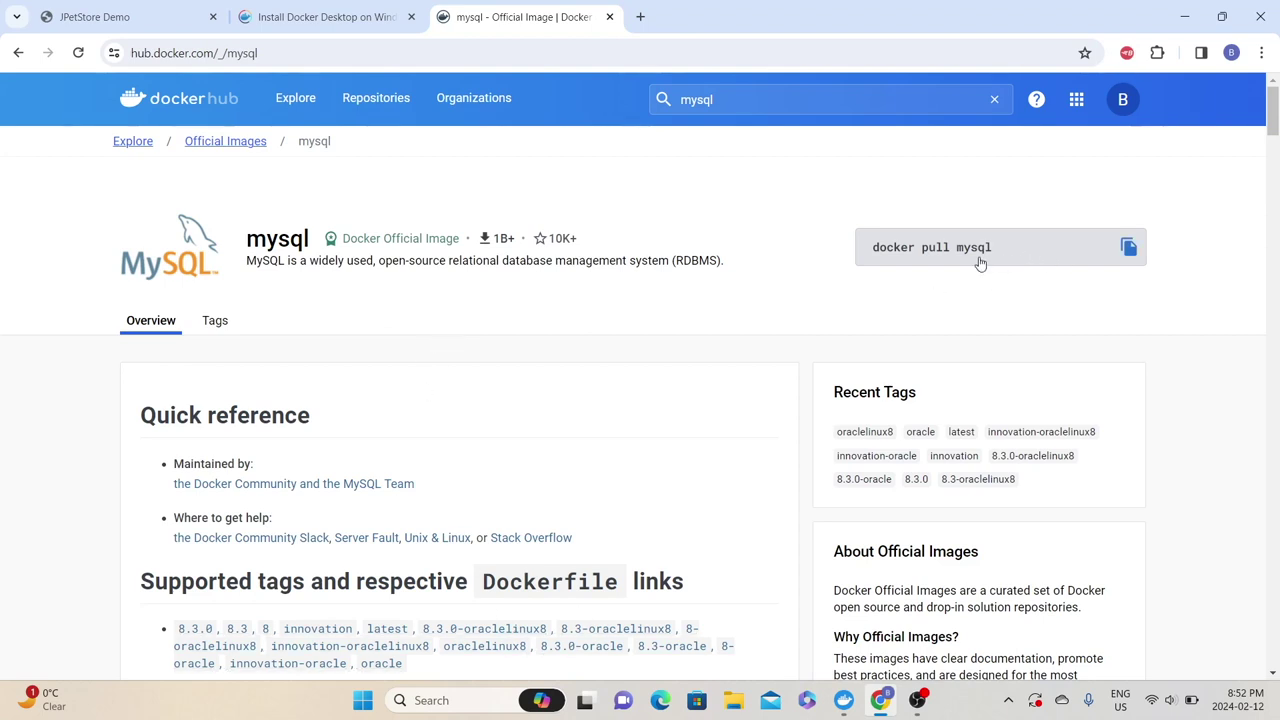
Switch to Docker Desktop, search for mysql images to view their pull options, and clear the search.
{"action": "left_click", "coordinate": [844, 700]}
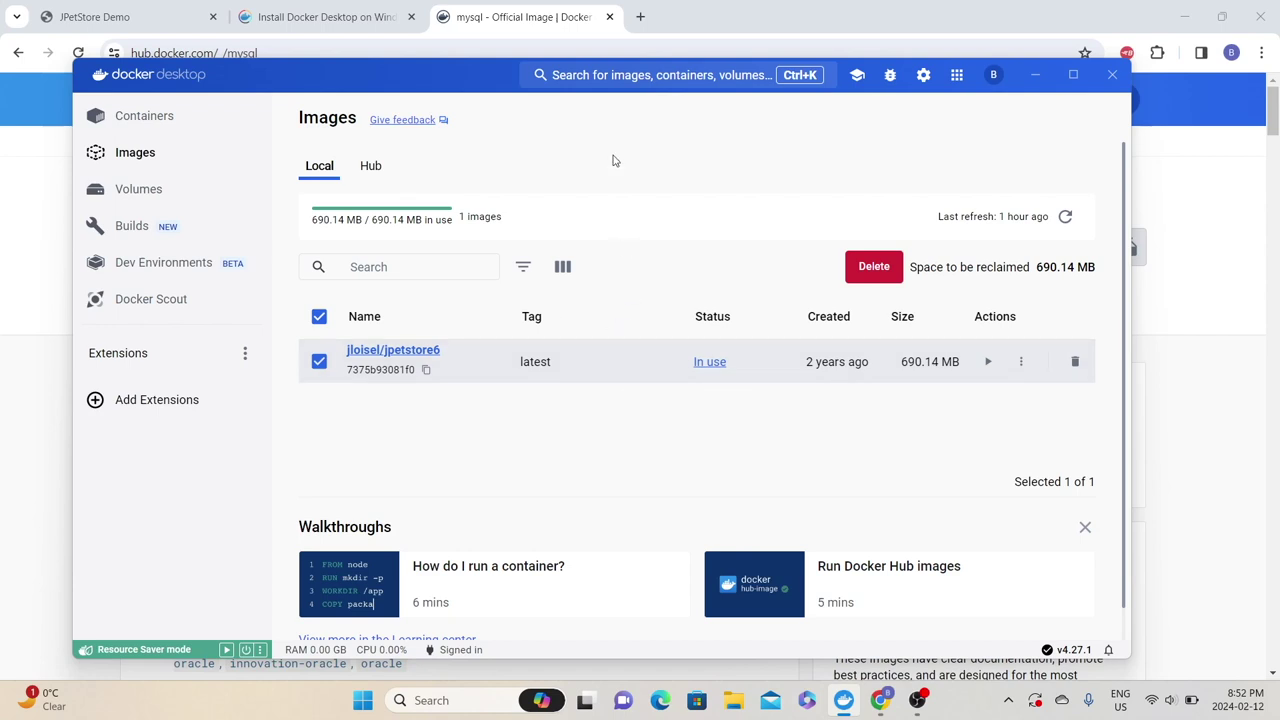
{"action": "left_click", "coordinate": [599, 79]}
{"action": "type", "text": "mysql"}
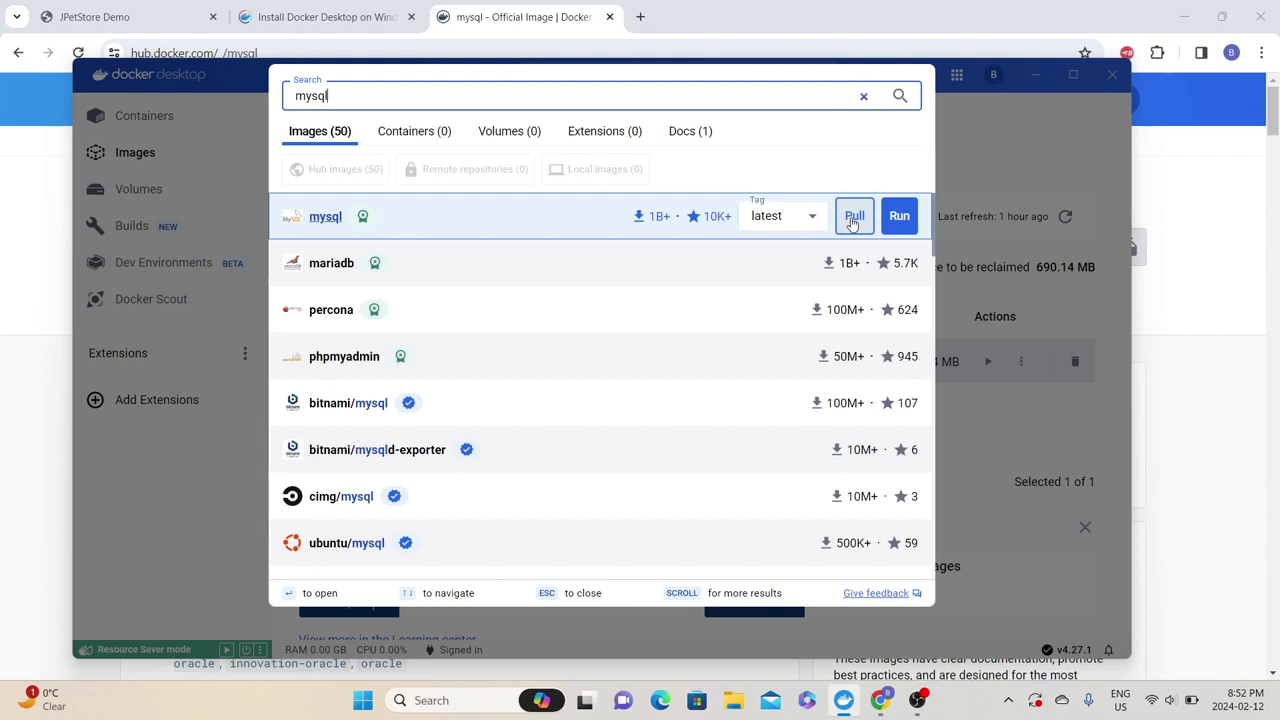
{"action": "left_click", "coordinate": [865, 97]}
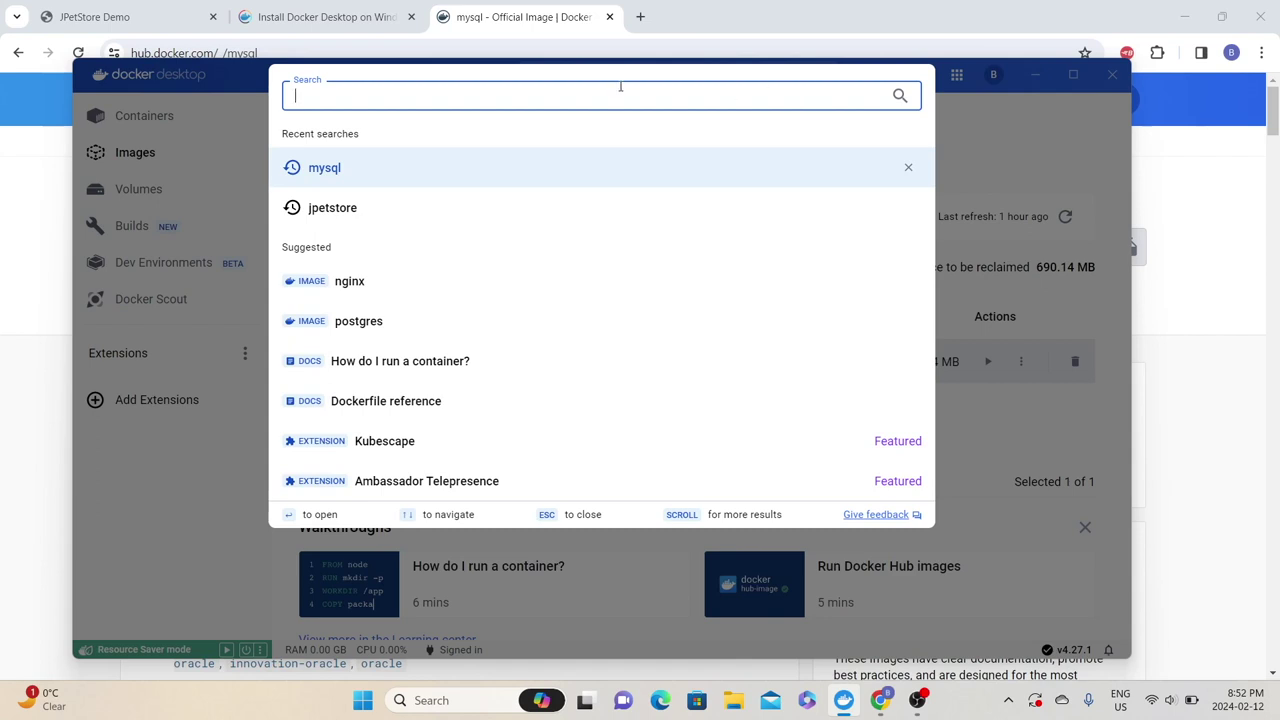
Search for jpetstore images, check the pull option of jloisel/jpetstore6, and return to the local images list.
{"action": "type", "text": "jpetstore"}
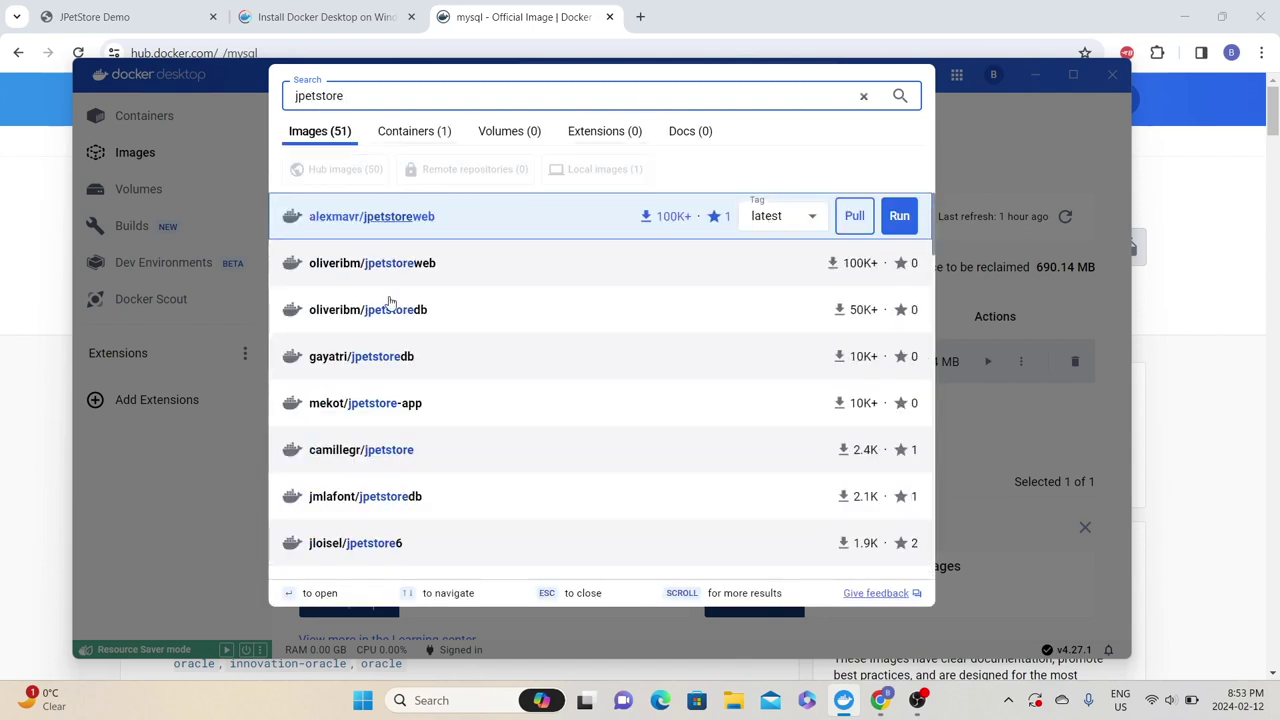
{"action": "mouse_move", "coordinate": [313, 560]}
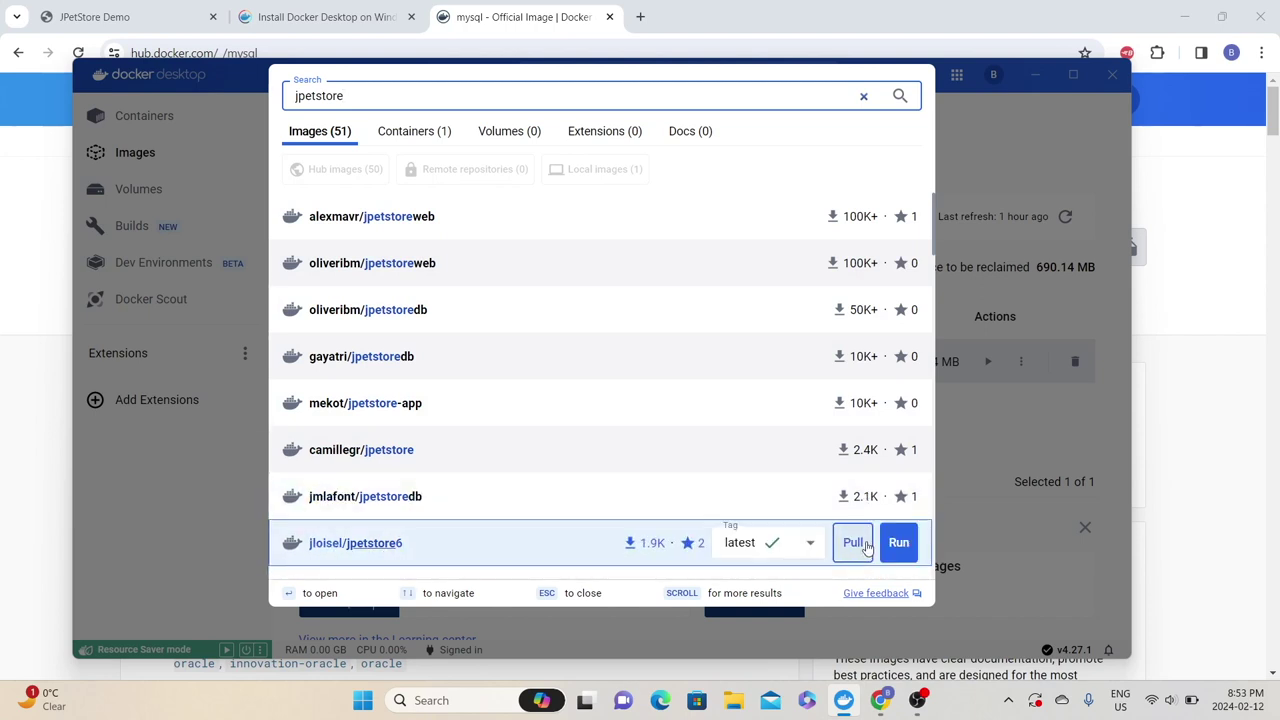
{"action": "left_click", "coordinate": [139, 153]}
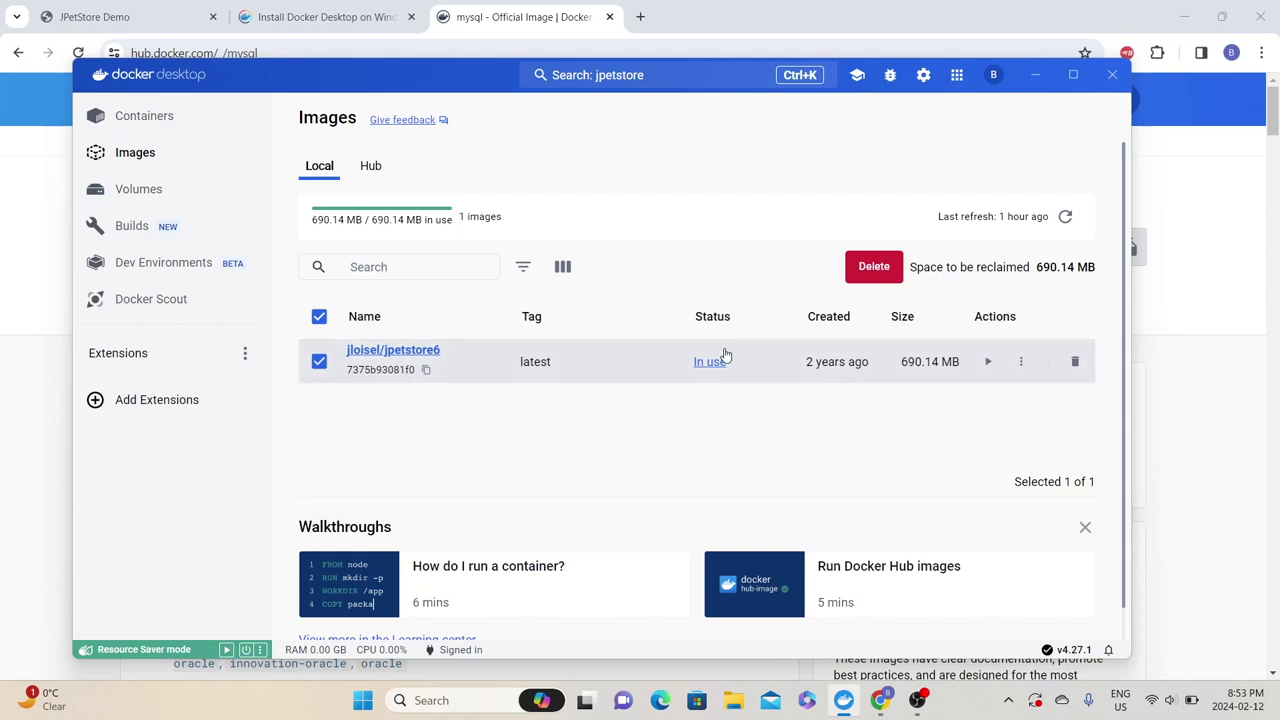
Start the existing jloisel/jpetstore6 container and open its 8080:8080 port in the browser.
{"action": "left_click", "coordinate": [152, 118]}
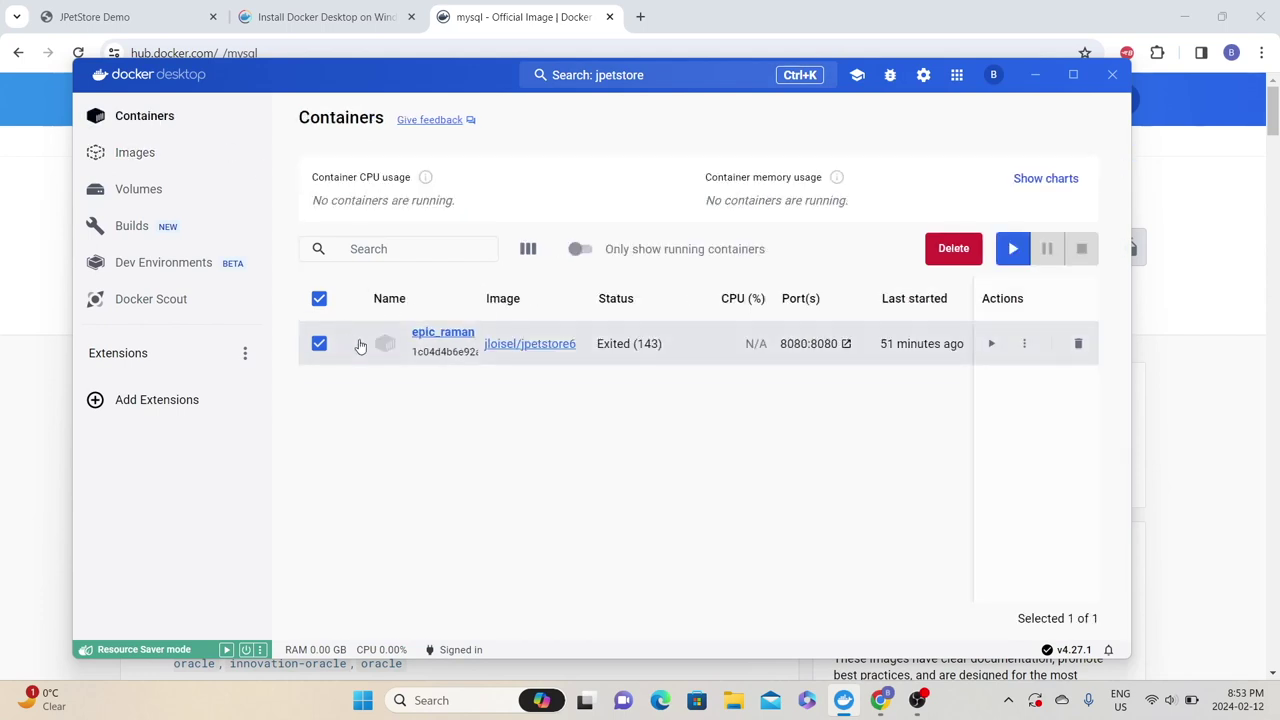
{"action": "left_click", "coordinate": [990, 345]}
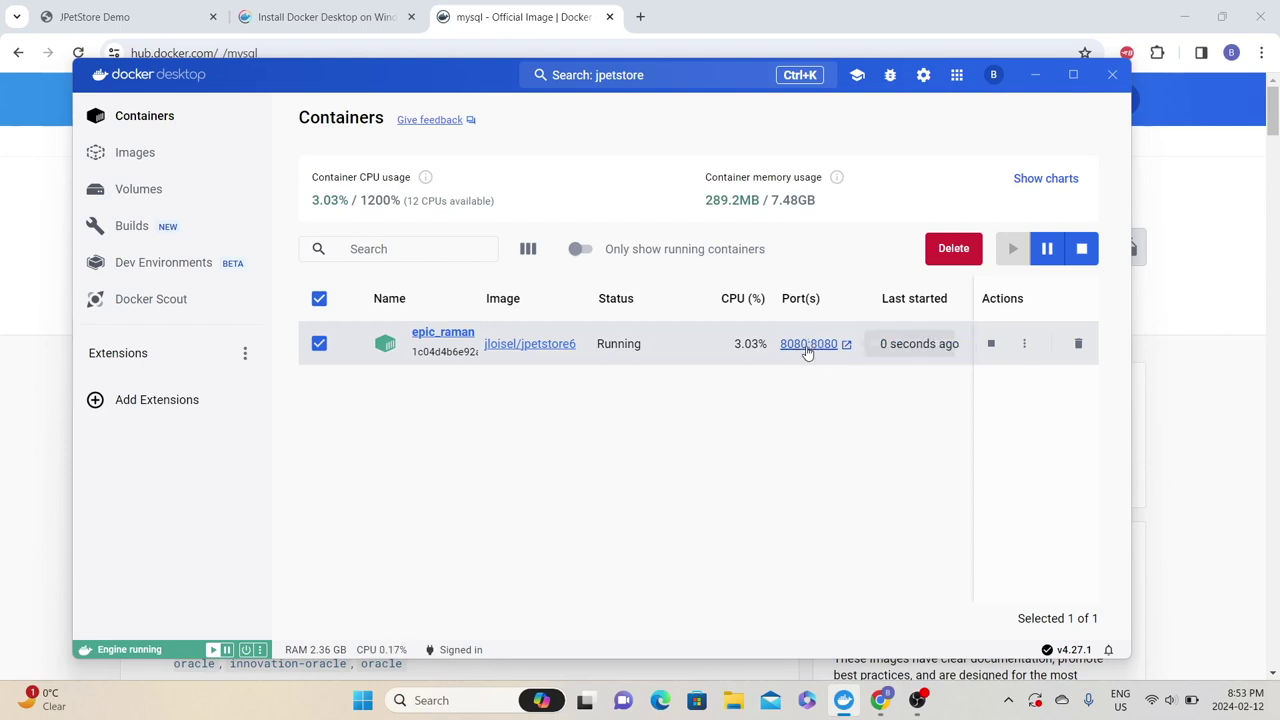
{"action": "left_click", "coordinate": [807, 349]}
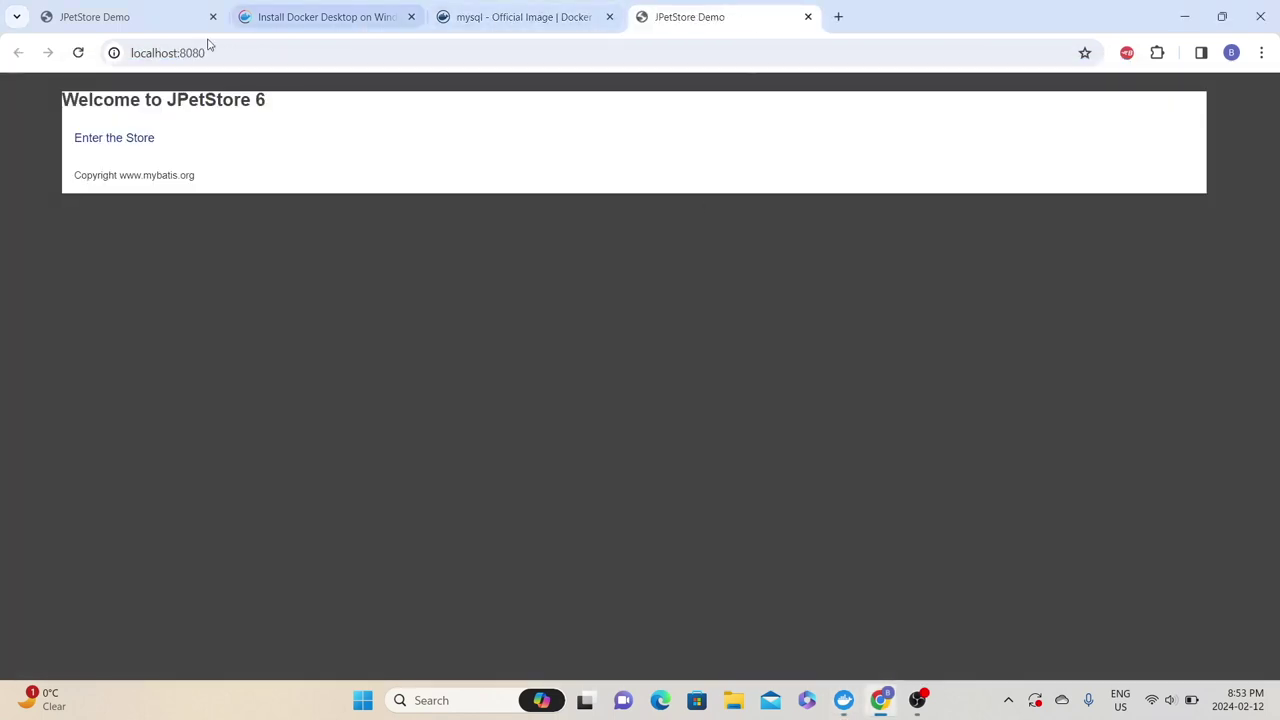
Check the localhost:8080 address and enter the store from the JPetStore welcome page.
{"action": "left_click", "coordinate": [140, 55]}
{"action": "left_click", "coordinate": [228, 53]}
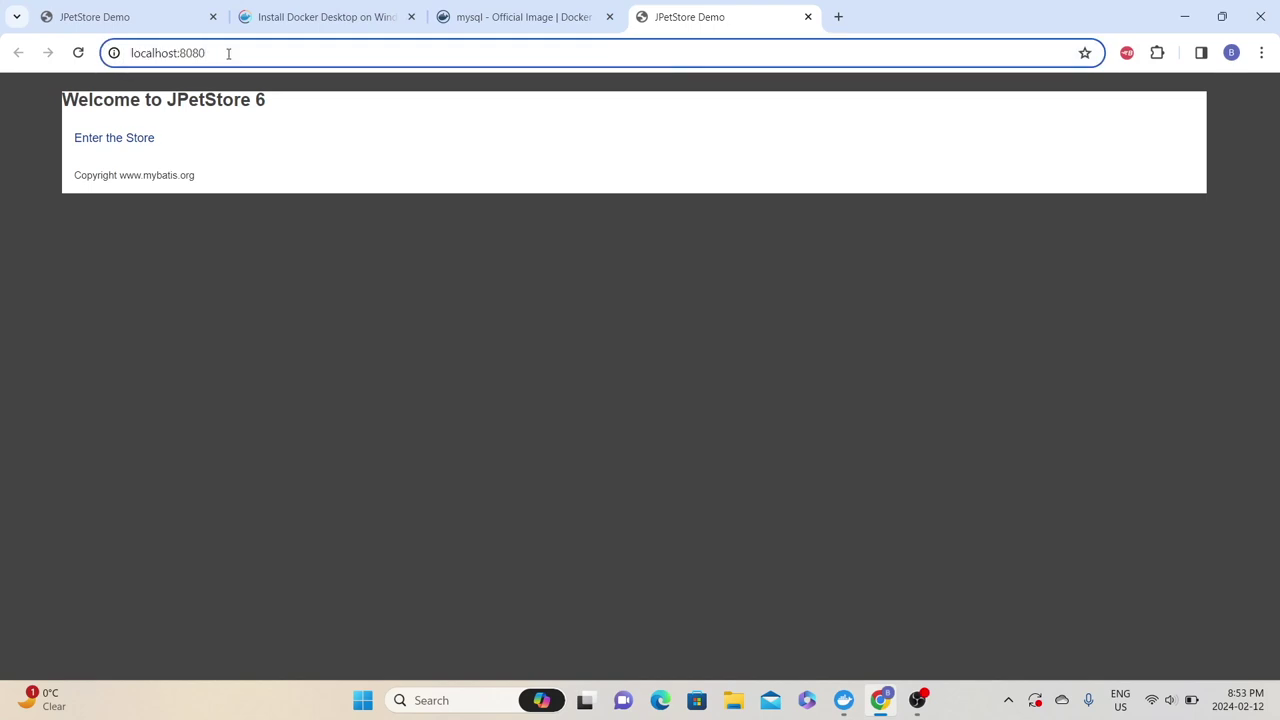
{"action": "left_click", "coordinate": [112, 136]}
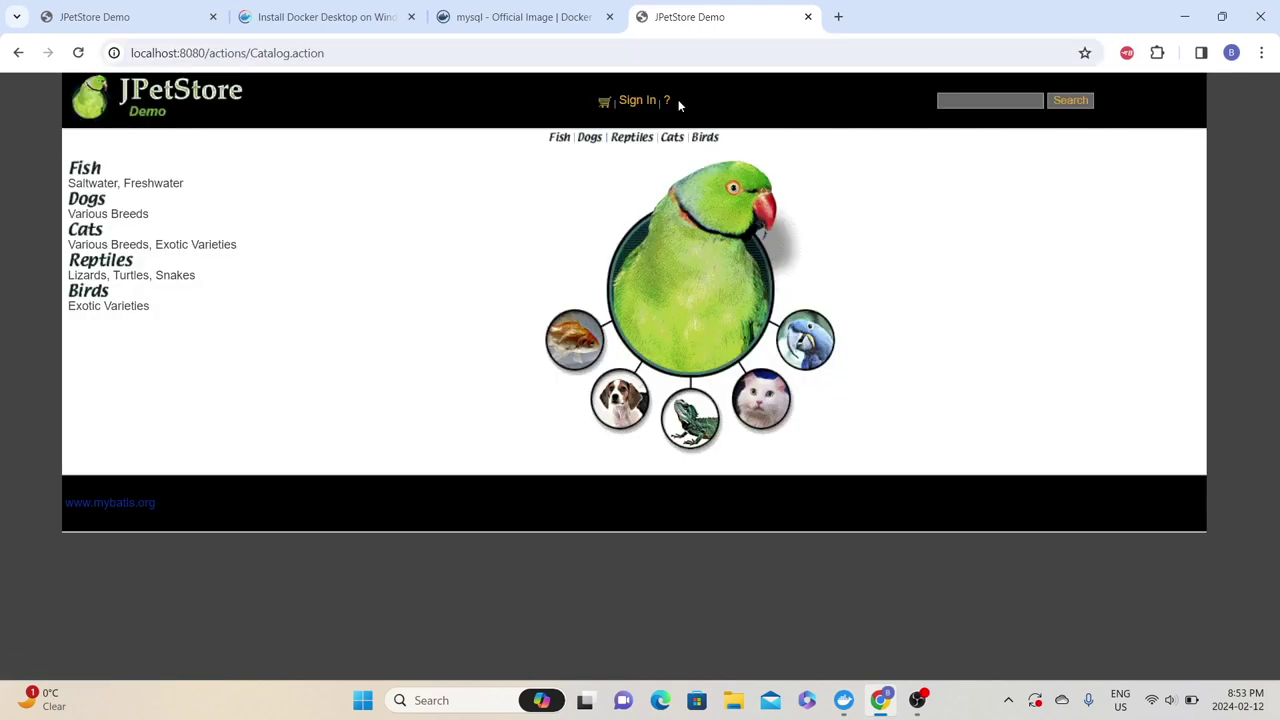
Compare the hosted petstore.octoperf.com catalog with the local JPetStore catalog running on localhost:8080.
{"action": "left_click", "coordinate": [85, 15]}
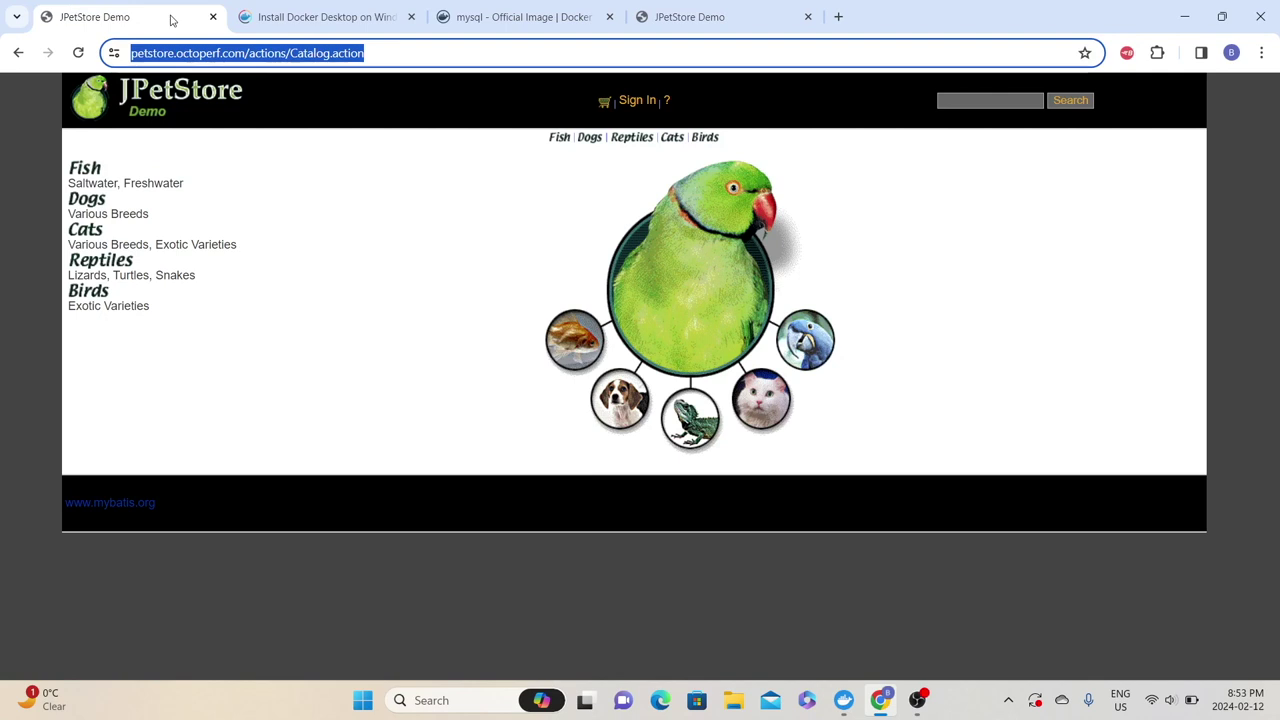
{"action": "left_click", "coordinate": [720, 10]}
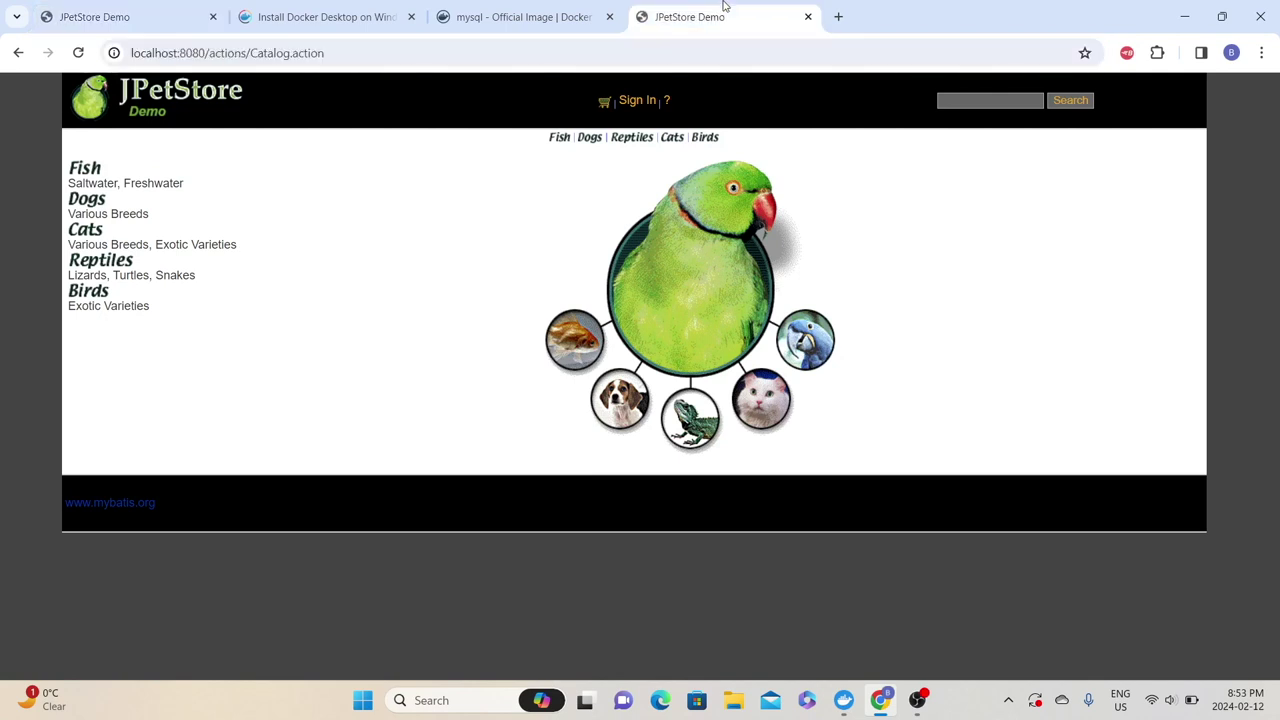
{"action": "left_click", "coordinate": [179, 9]}
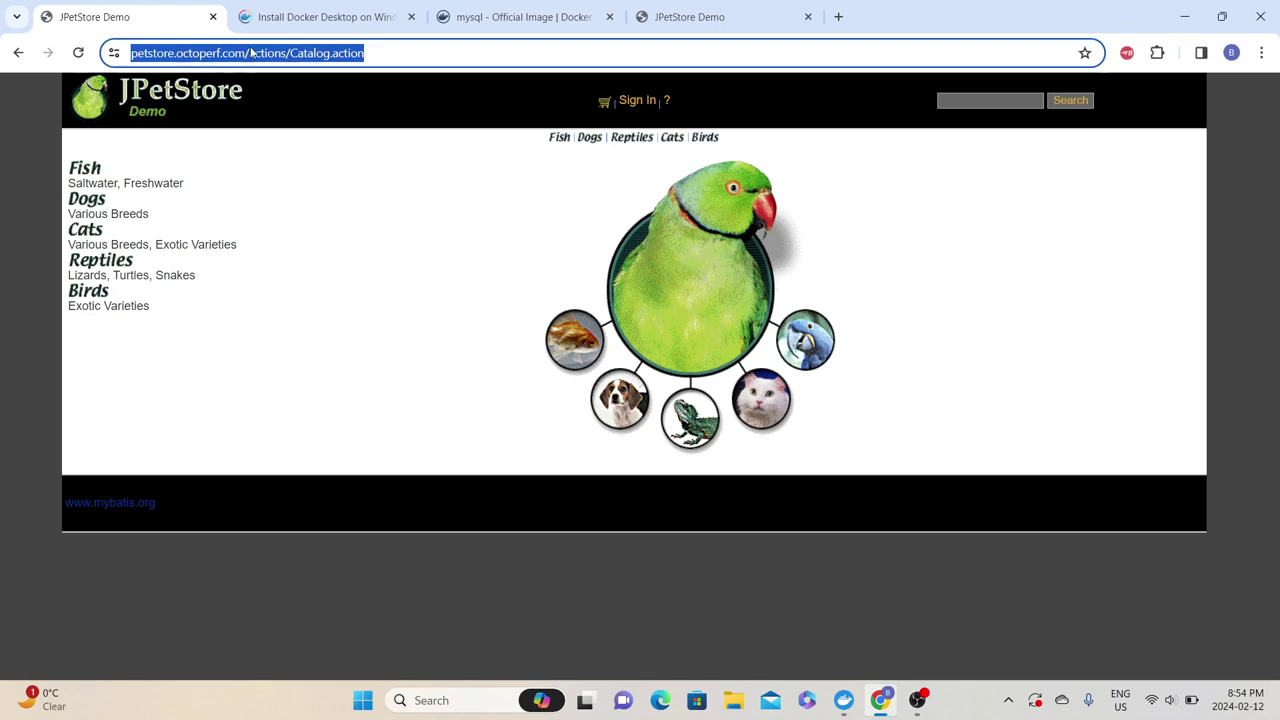
{"action": "left_click", "coordinate": [699, 18]}
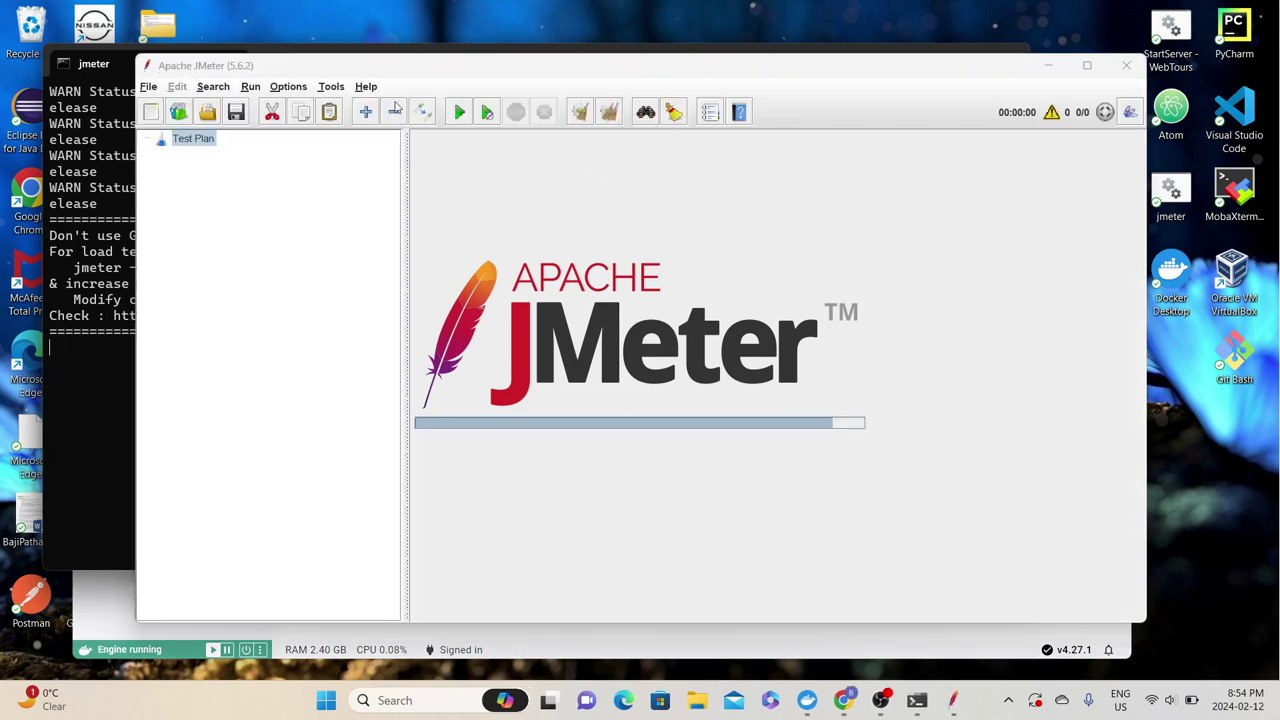
Maximize Apache JMeter and open the test plan JPetStore_Demo.jmx from the JMeterScripts folder on the Desktop.
{"action": "left_click", "coordinate": [1087, 66]}
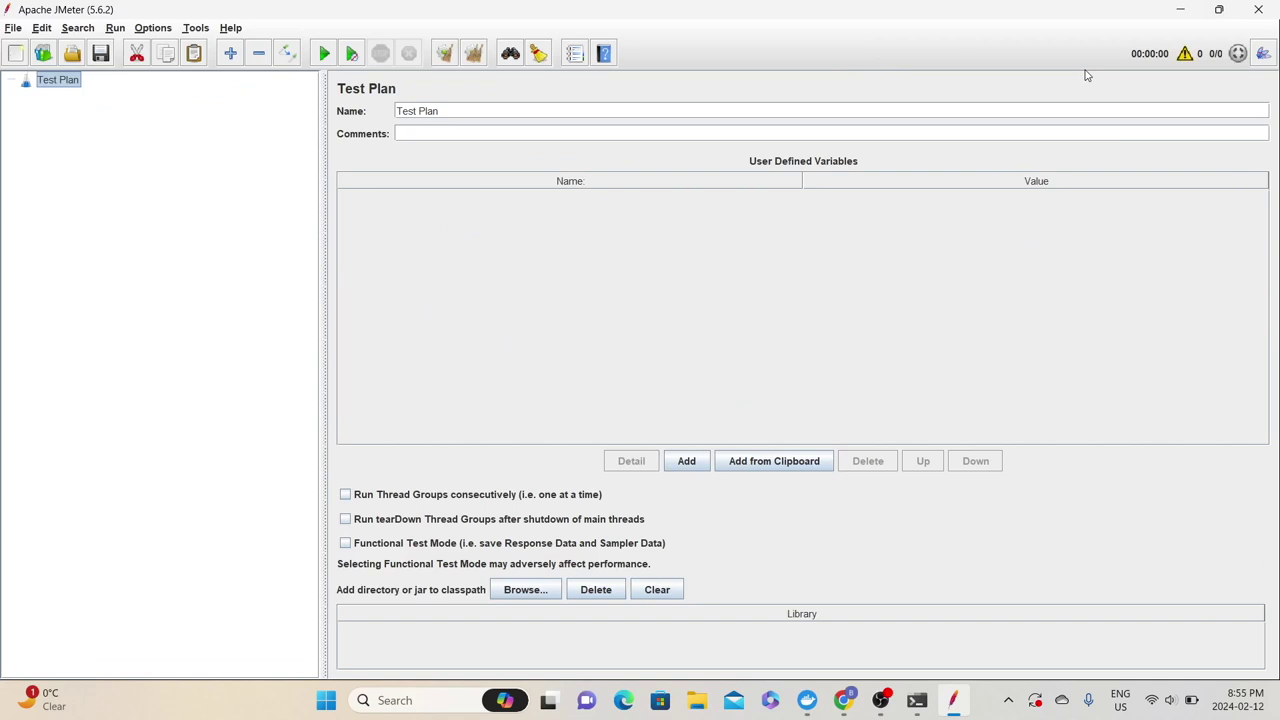
{"action": "left_click", "coordinate": [75, 50]}
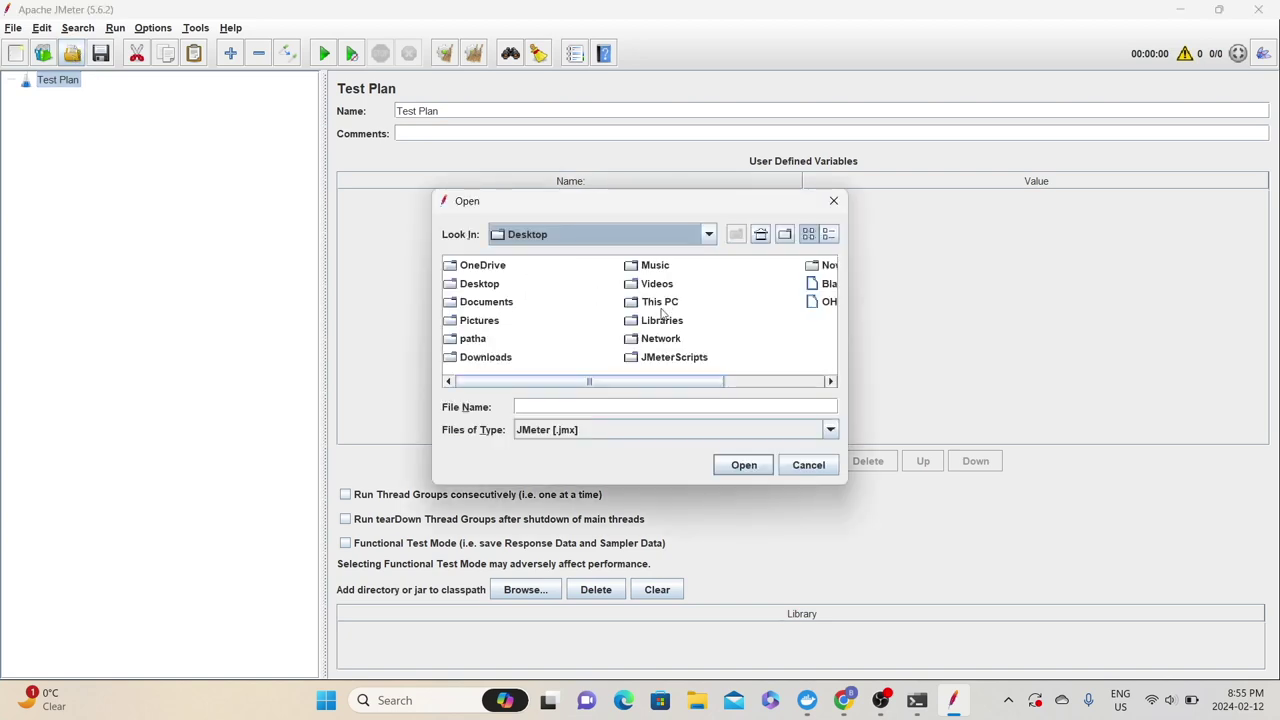
{"action": "left_click", "coordinate": [657, 356]}
{"action": "double_click", "coordinate": [657, 356]}
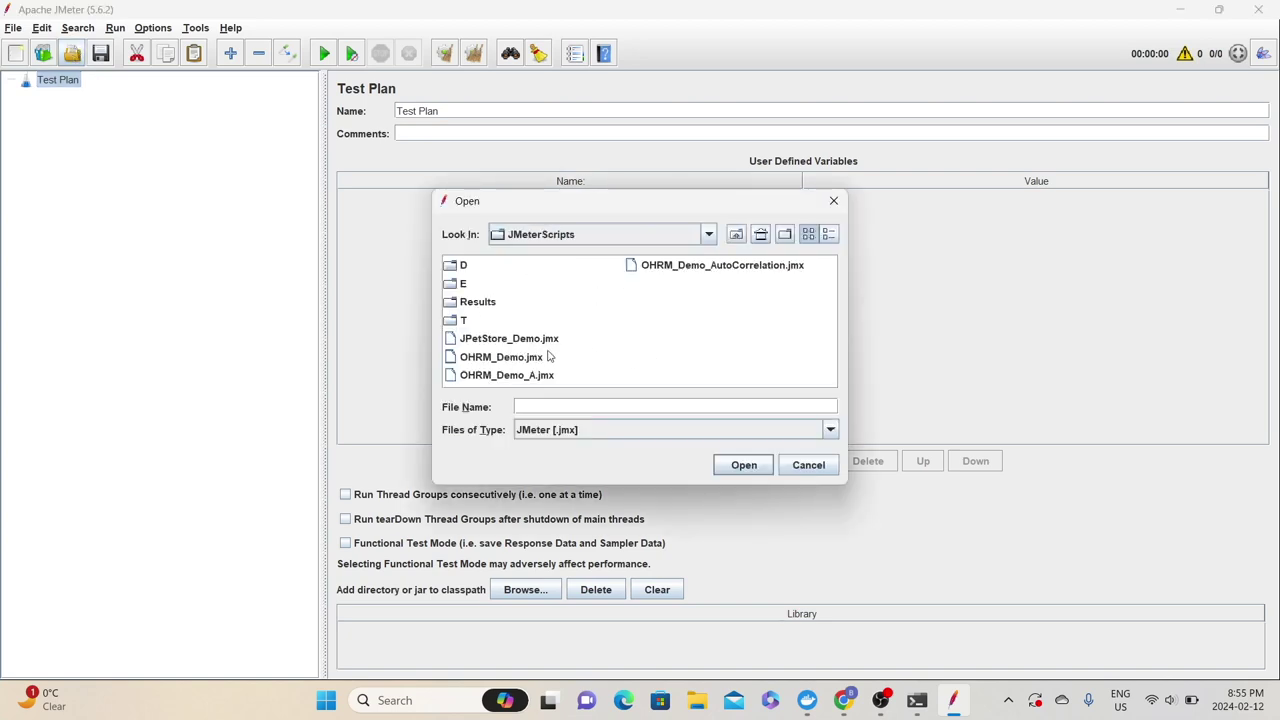
{"action": "left_click", "coordinate": [515, 340]}
{"action": "left_click", "coordinate": [750, 469]}
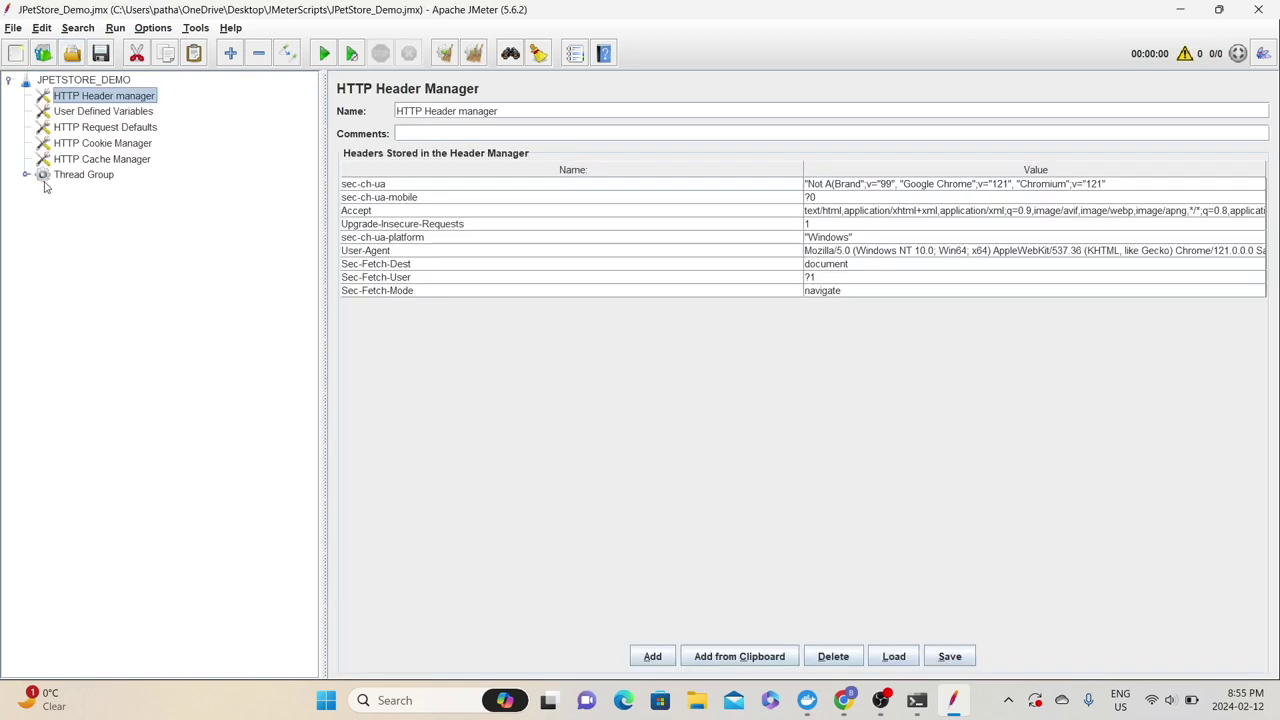
Expand the Thread Group and examine its thread properties and the Uniform Random Timer's delay settings.
{"action": "left_click", "coordinate": [46, 176]}
{"action": "left_click", "coordinate": [22, 175]}
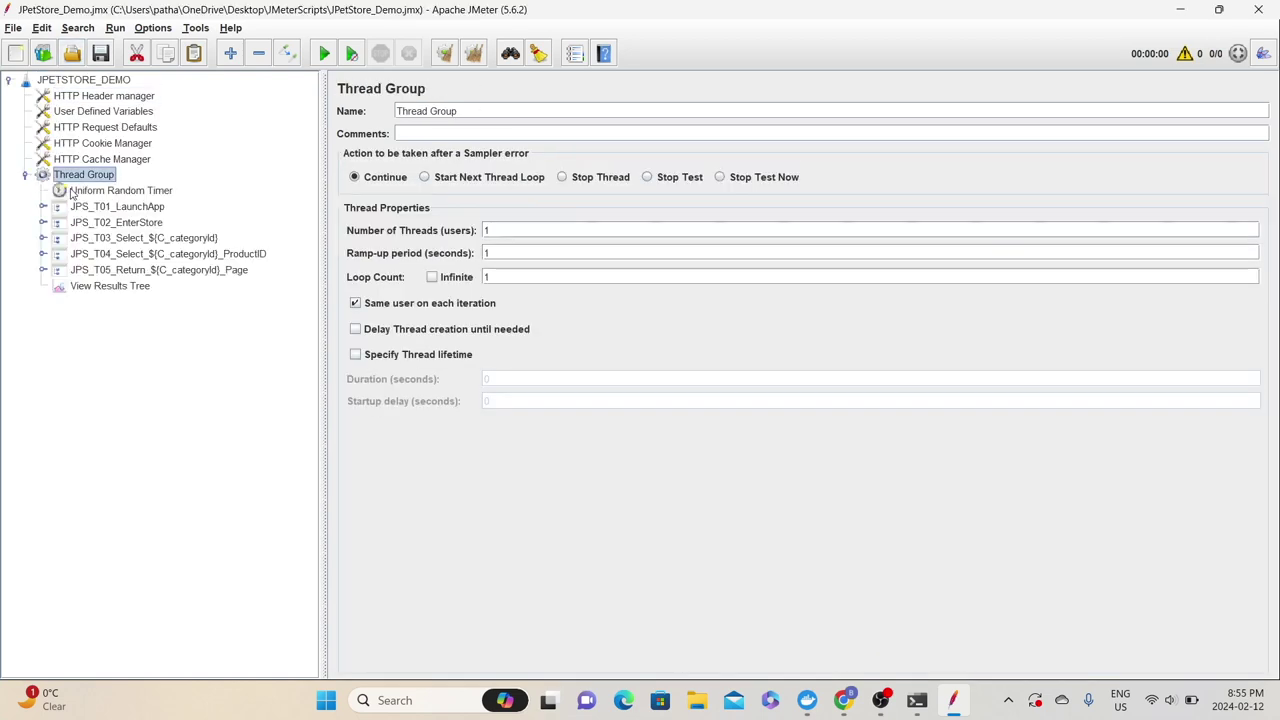
{"action": "left_click", "coordinate": [72, 195]}
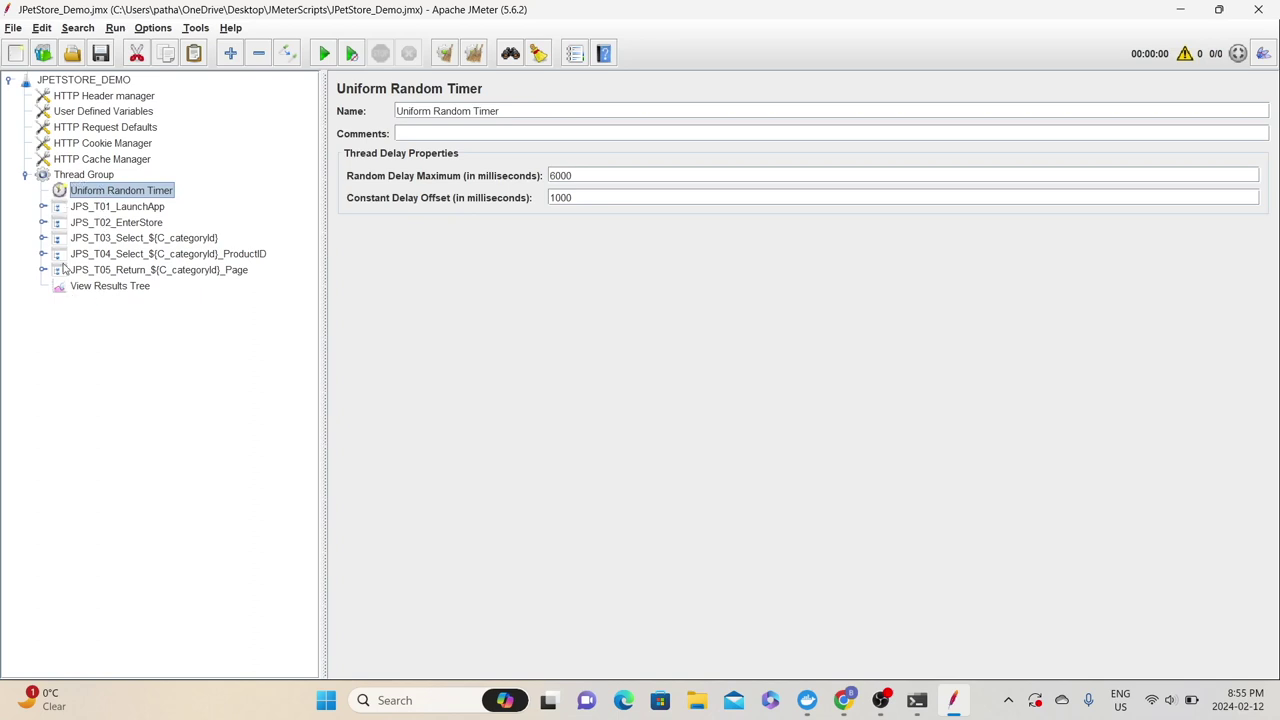
Review the transaction controllers JPS_T01_LaunchApp to JPS_T03_Select_${C_categoryId} and compare them with the store's category list in Chrome.
{"action": "left_click", "coordinate": [132, 207]}
{"action": "left_click", "coordinate": [134, 223]}
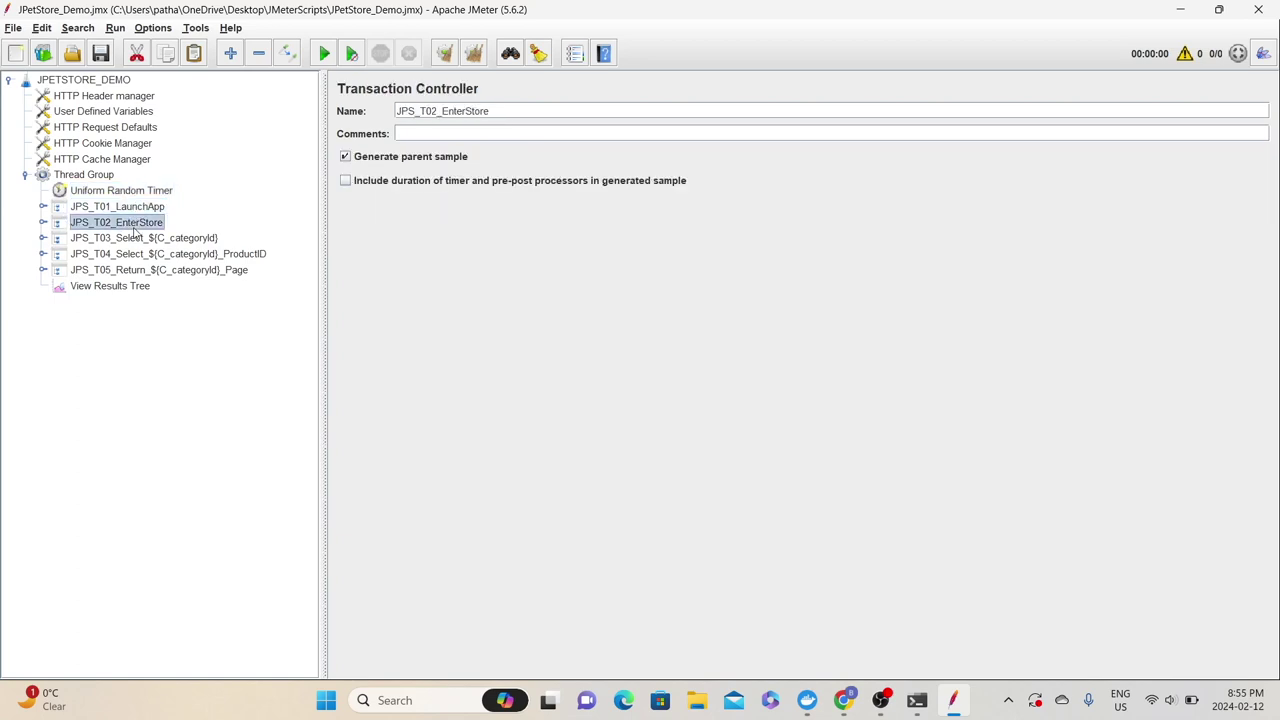
{"action": "left_click", "coordinate": [135, 238]}
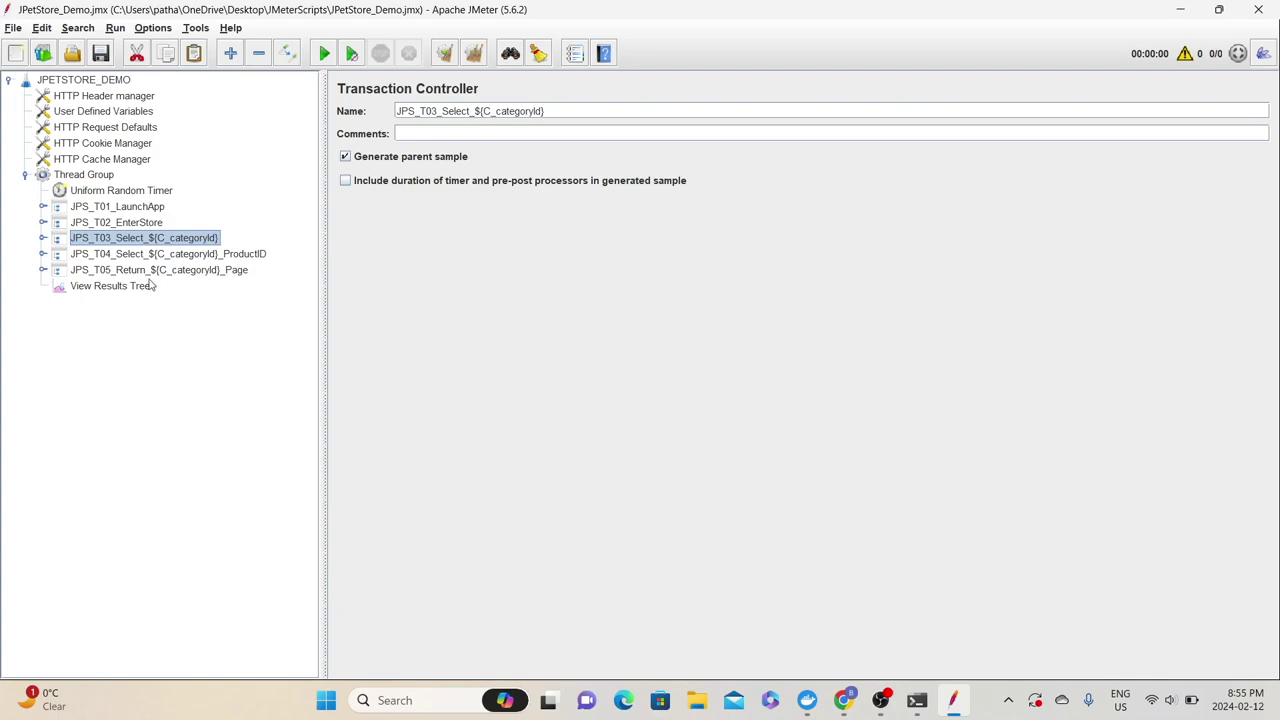
{"action": "left_click", "coordinate": [850, 705]}
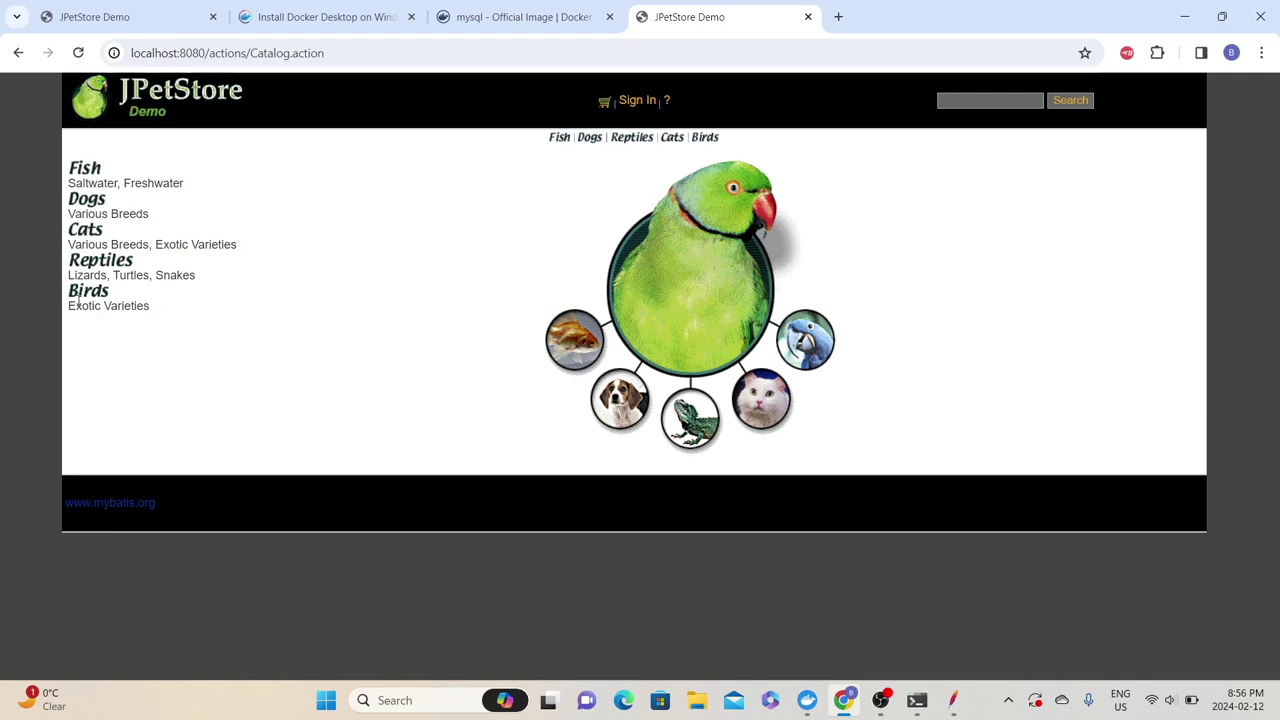
{"action": "left_click", "coordinate": [953, 700]}
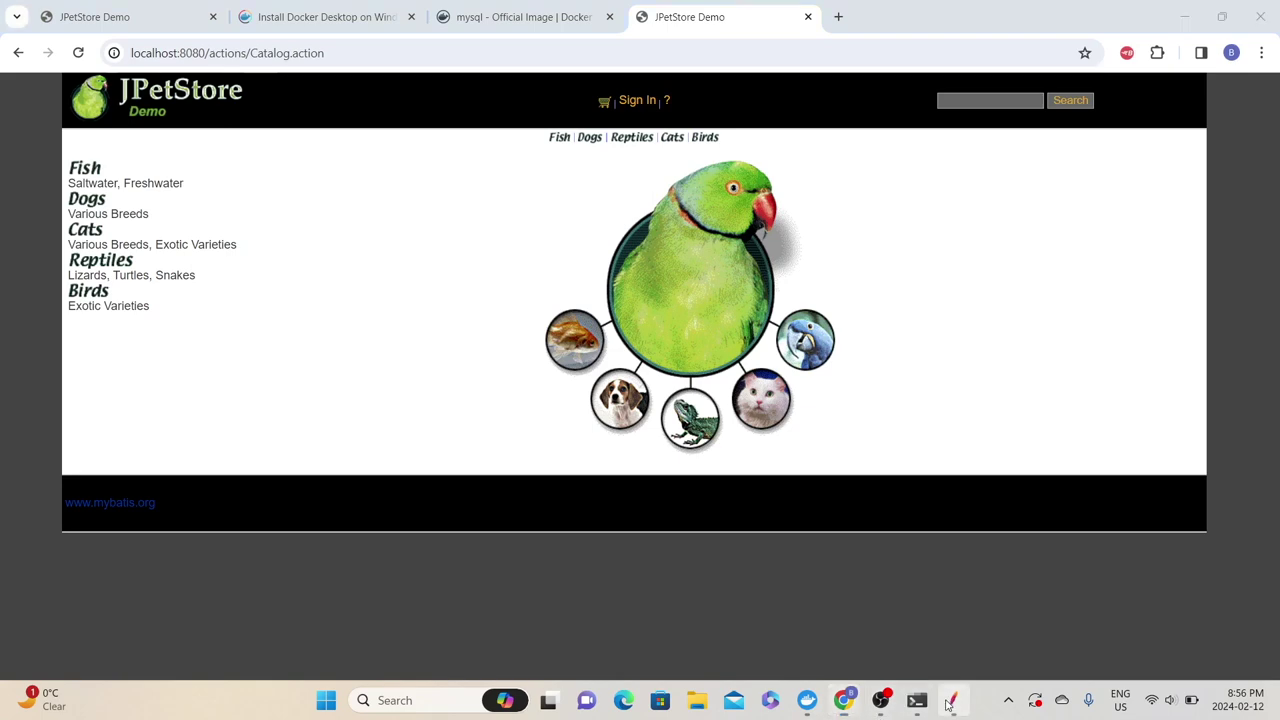
Expand JPS_T02_EnterStore and JPS_T03_Select_${C_categoryId} and examine the Regular Expression Extractor settings in each.
{"action": "left_click", "coordinate": [42, 222]}
{"action": "left_click", "coordinate": [128, 272]}
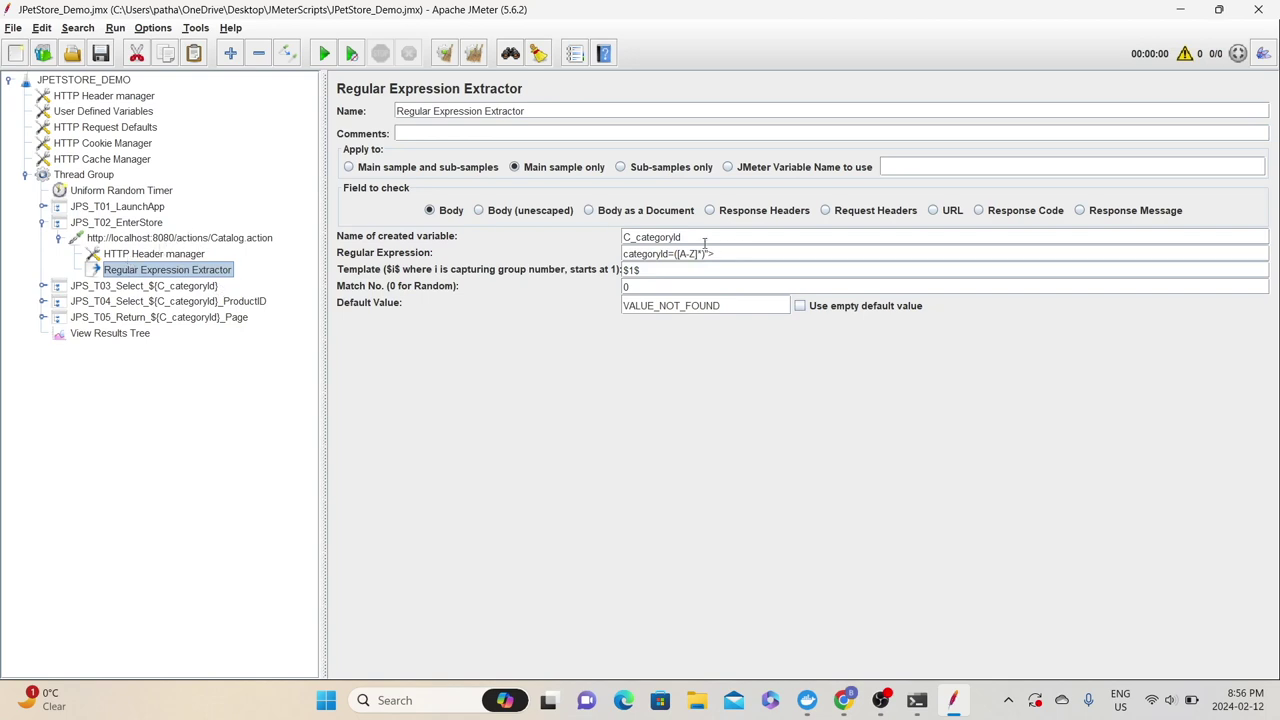
{"action": "left_click", "coordinate": [41, 286]}
{"action": "left_click", "coordinate": [59, 301]}
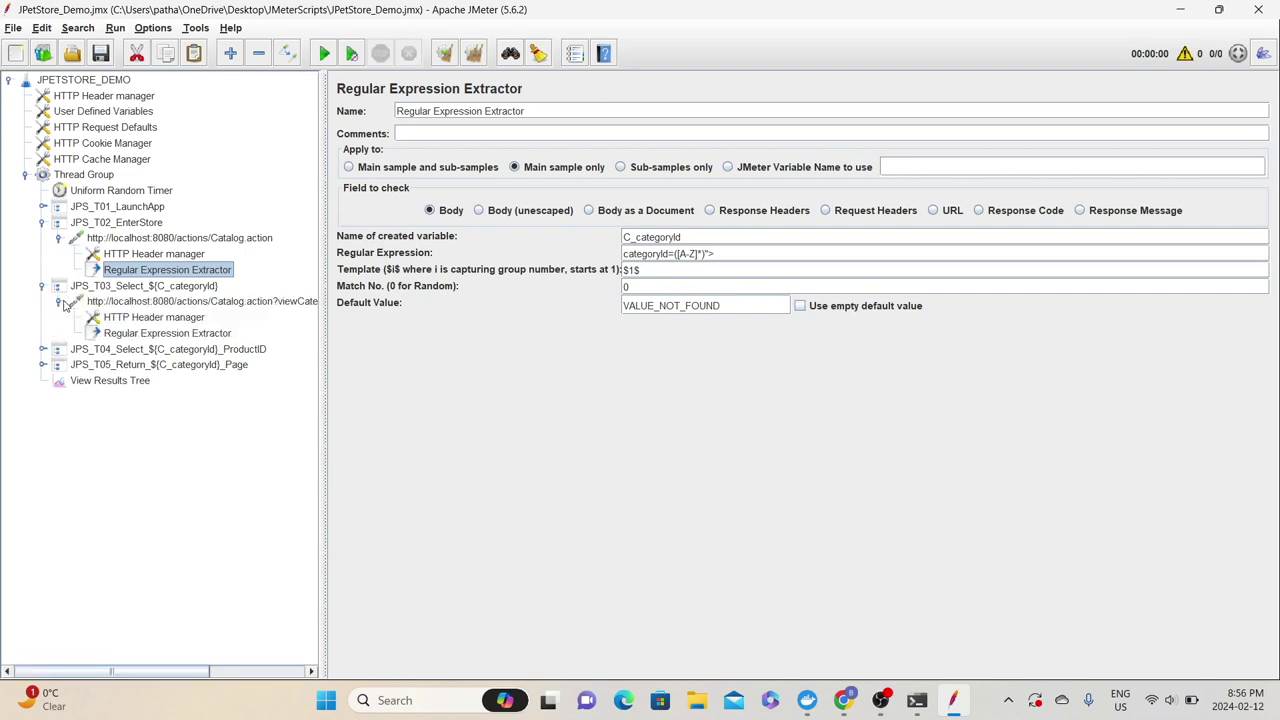
{"action": "left_click", "coordinate": [126, 333]}
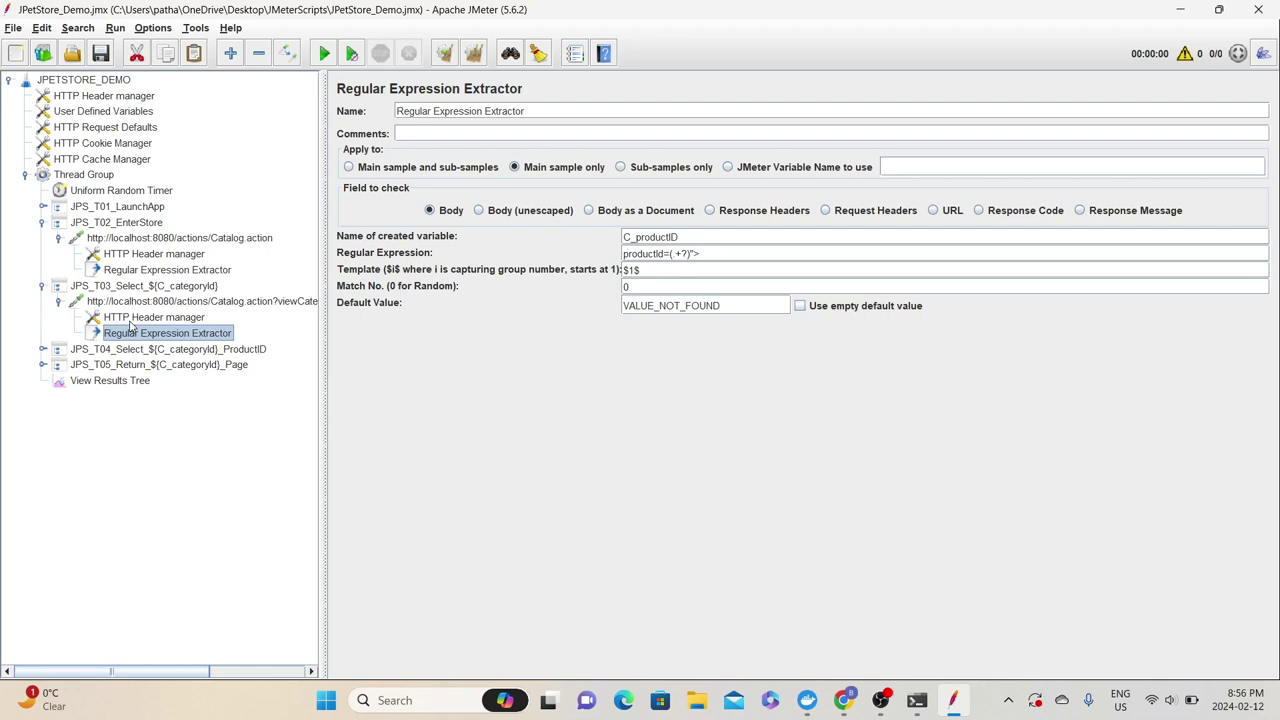
Check the JPS_T03 request parameters and product ID extraction expression against the Dogs category page of the local store.
{"action": "left_click", "coordinate": [155, 302]}
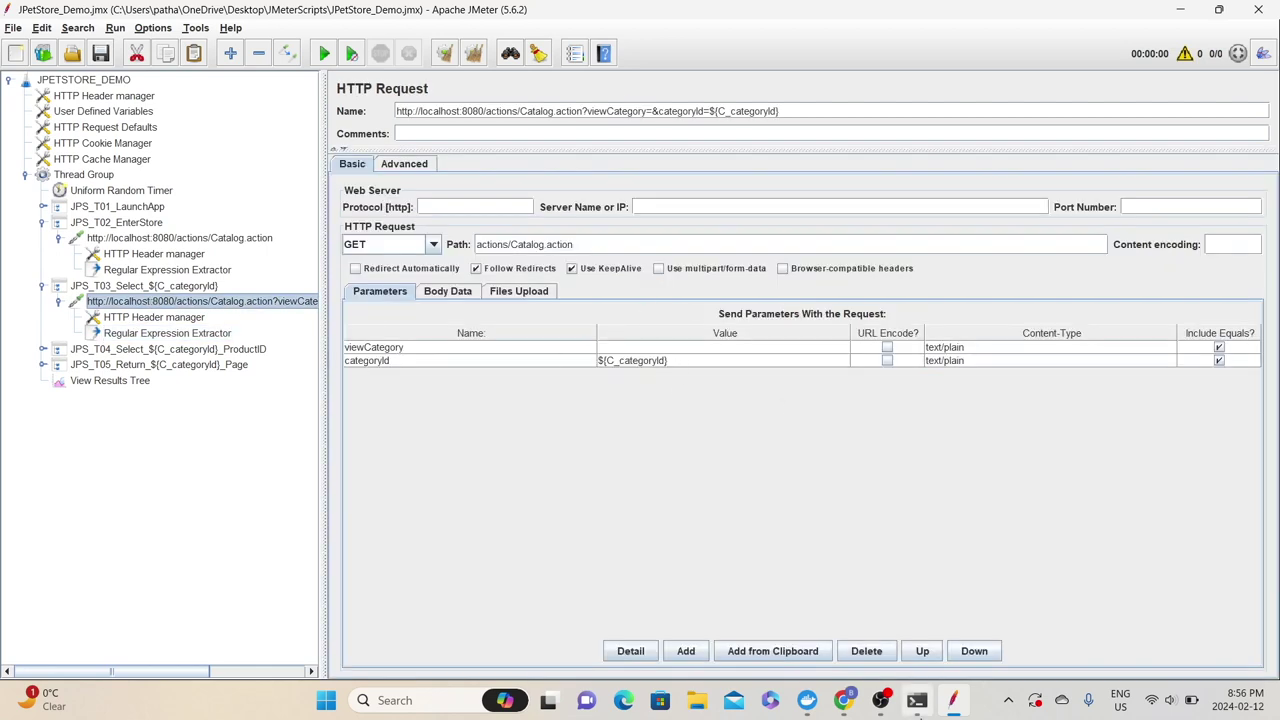
{"action": "left_click", "coordinate": [843, 700]}
{"action": "left_click", "coordinate": [82, 197]}
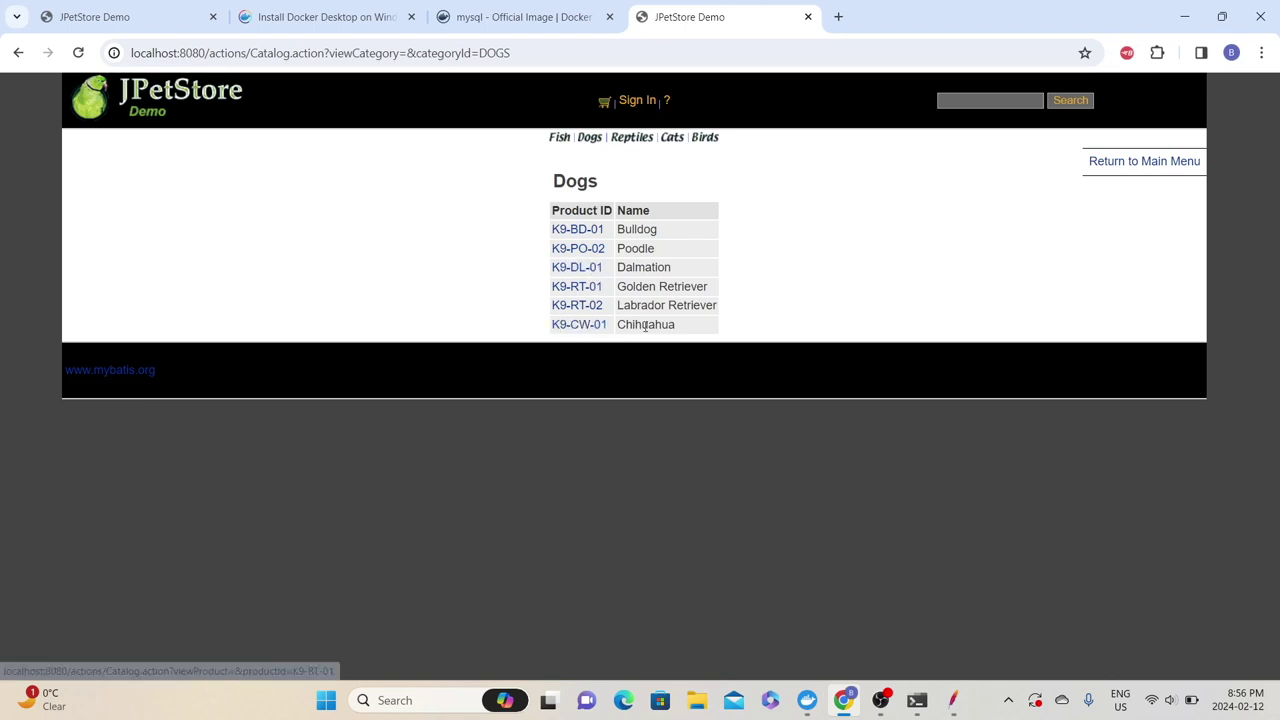
{"action": "left_click", "coordinate": [948, 704]}
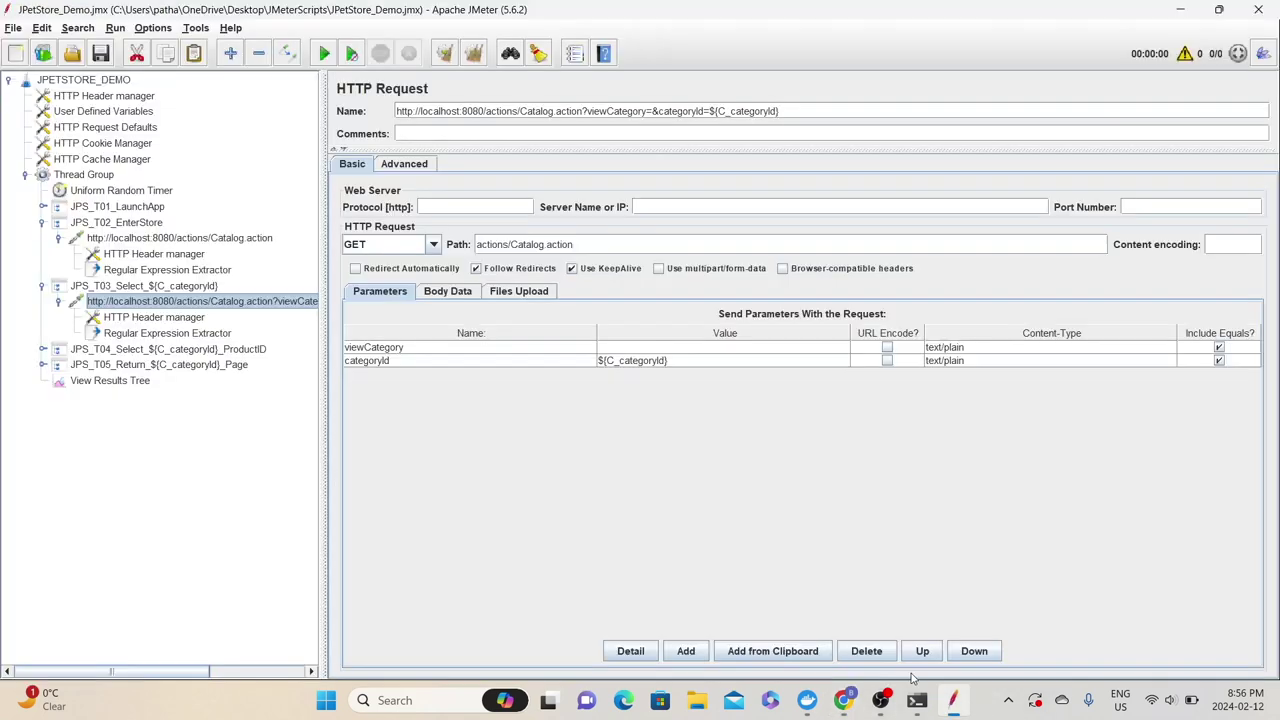
{"action": "left_click", "coordinate": [173, 334]}
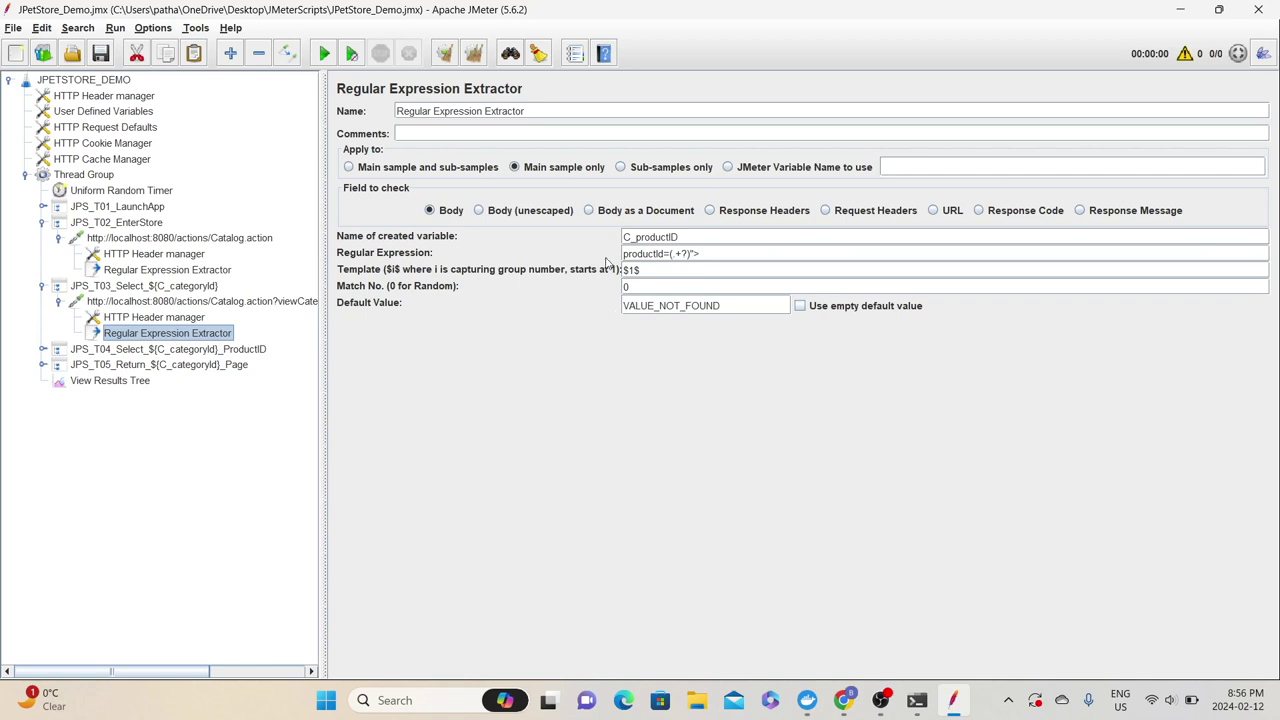
{"action": "left_click_drag", "start_coordinate": [705, 256], "coordinate": [598, 252]}
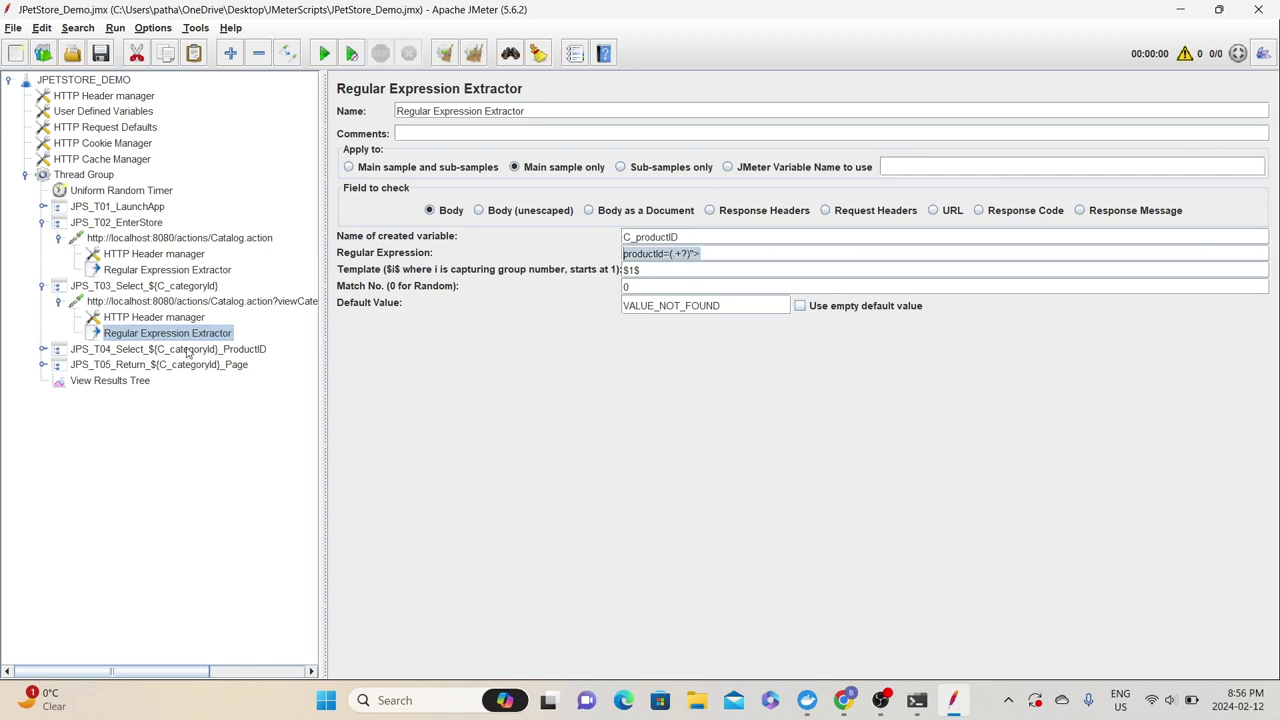
Expand JPS_T05_Return_${C_categoryId}_Page and inspect the text pattern tested by its Response Assertion.
{"action": "left_click", "coordinate": [42, 366]}
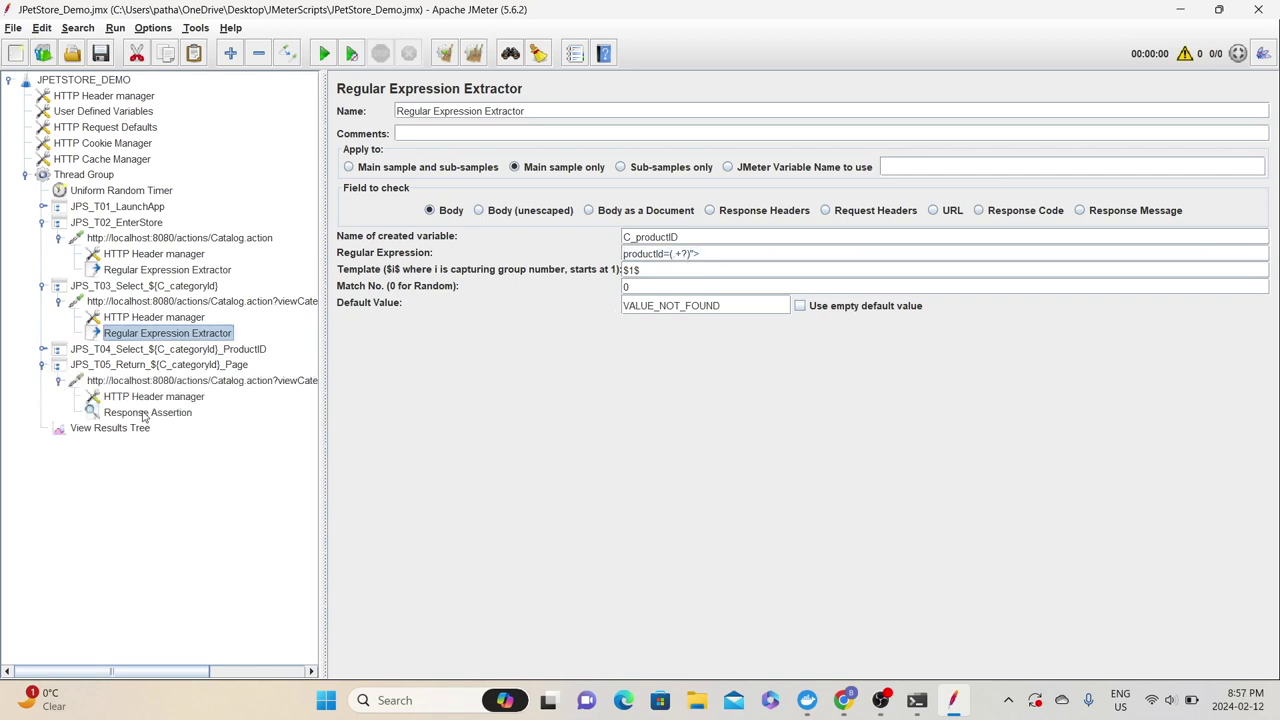
{"action": "left_click", "coordinate": [143, 415]}
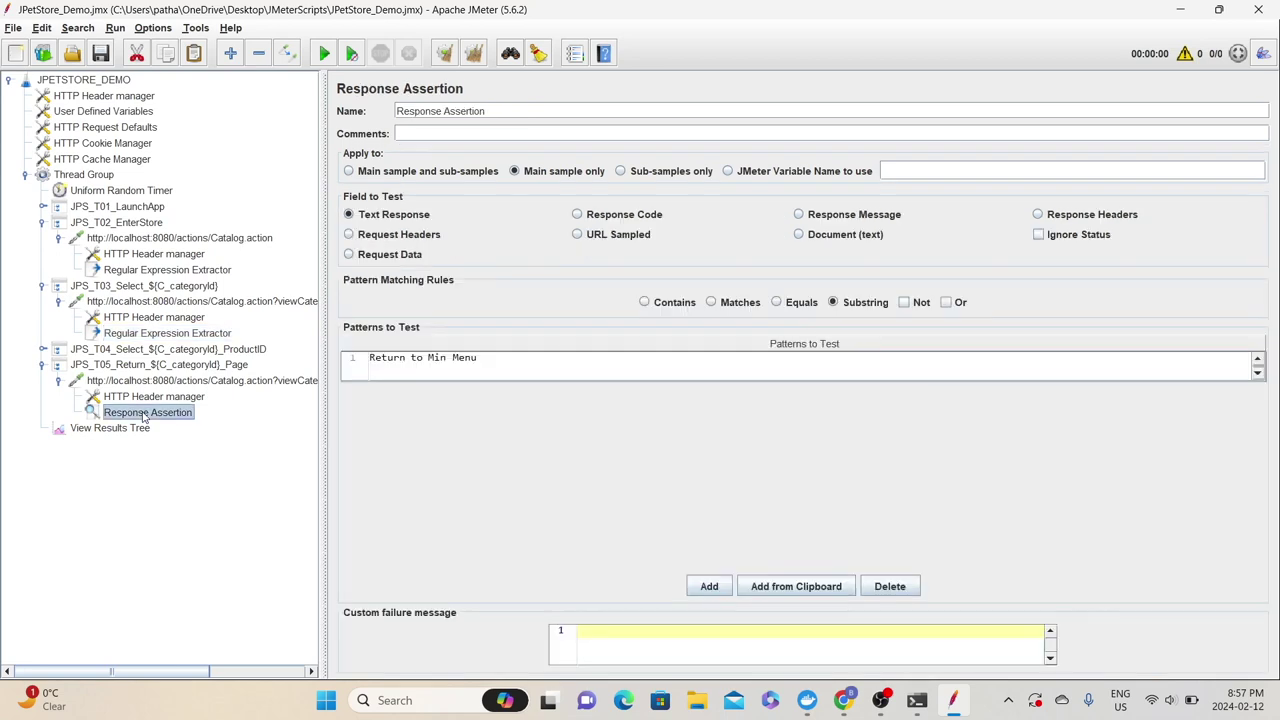
{"action": "left_click", "coordinate": [425, 366]}
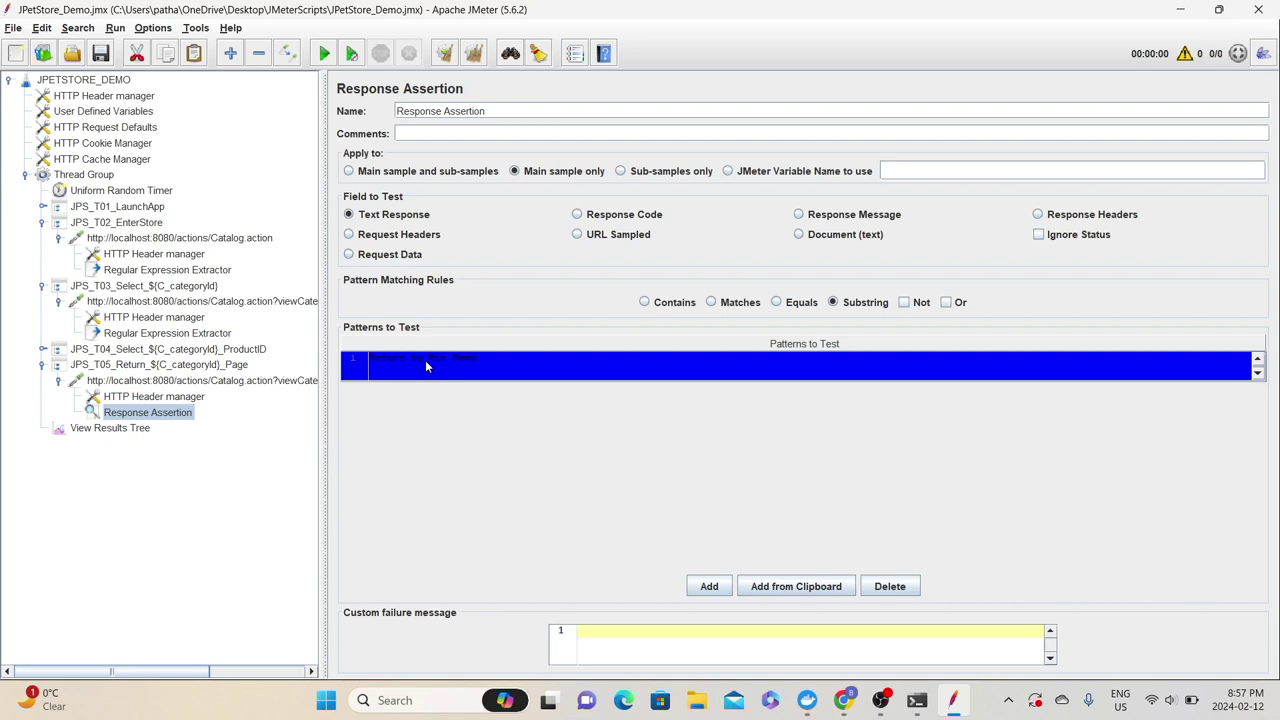
{"action": "left_click", "coordinate": [162, 368]}
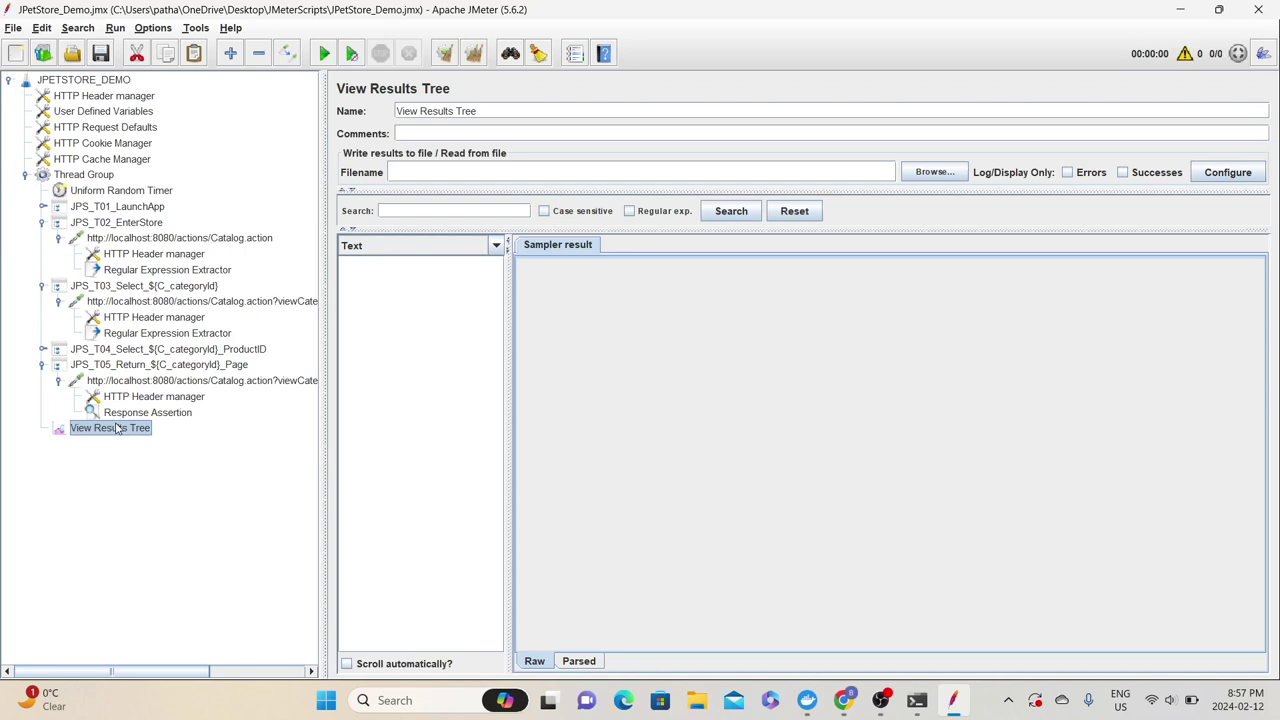
Run the test plan and show its samples in the View Results Tree with a wider results list.
{"action": "left_click", "coordinate": [85, 178]}
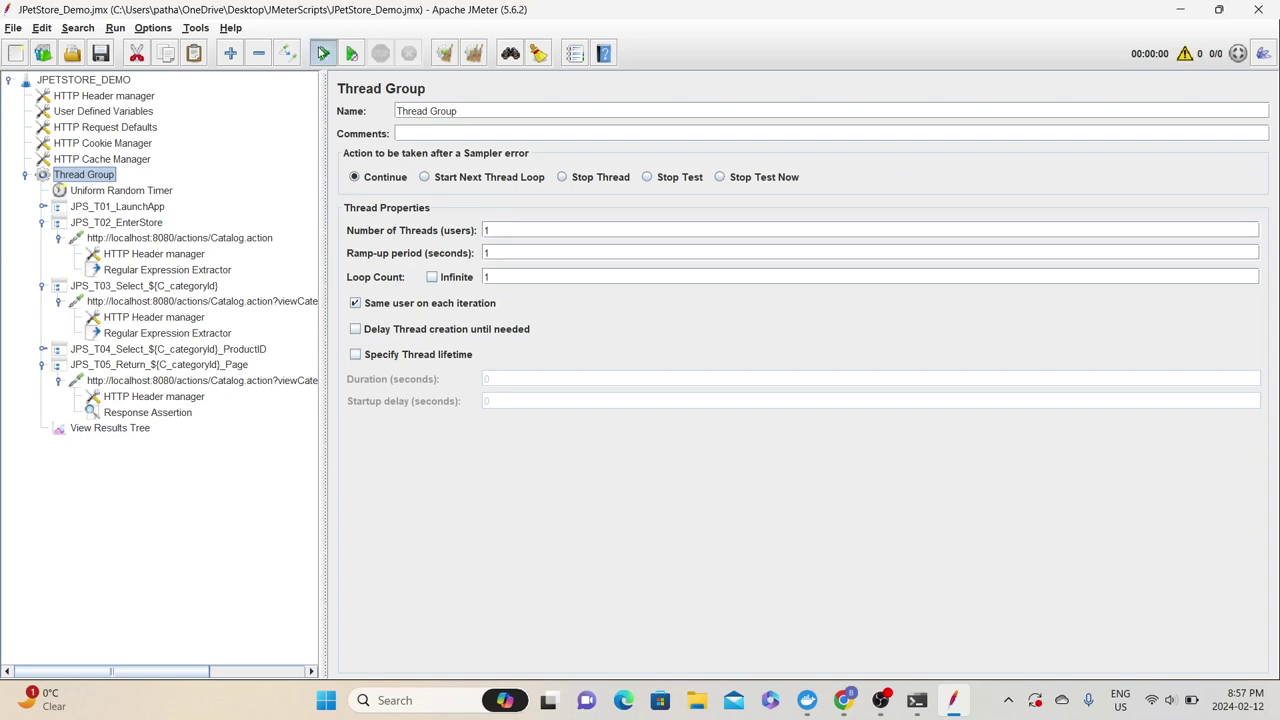
{"action": "left_click", "coordinate": [323, 53]}
{"action": "left_click", "coordinate": [110, 428]}
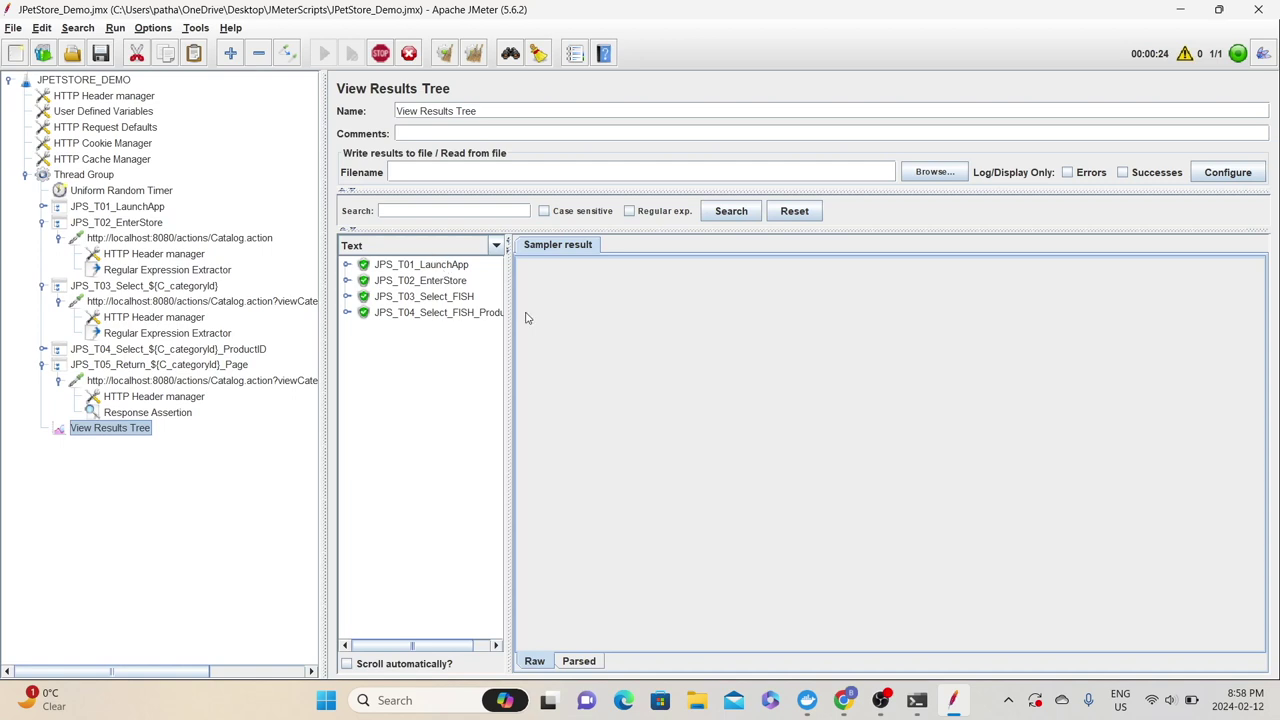
{"action": "left_click_drag", "start_coordinate": [508, 310], "coordinate": [679, 312]}
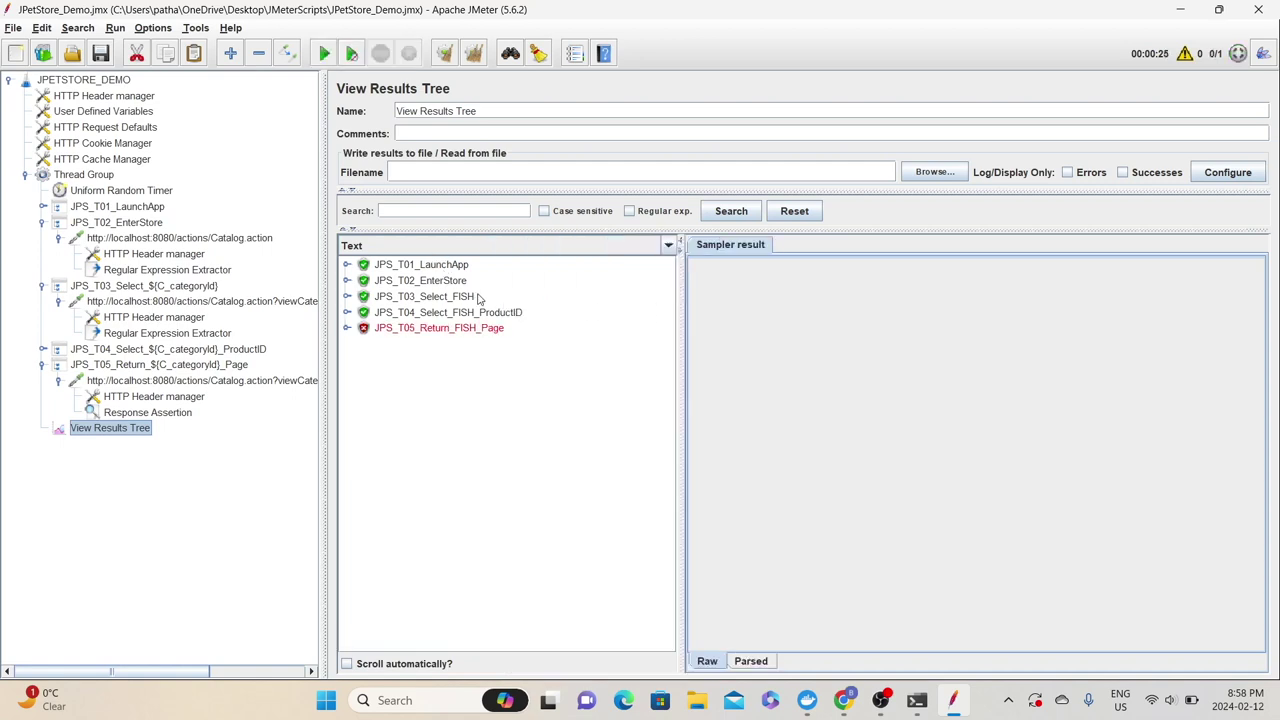
Inspect the assertion result of the failed JPS_T05_Return_FISH_Page sample.
{"action": "left_click", "coordinate": [347, 328]}
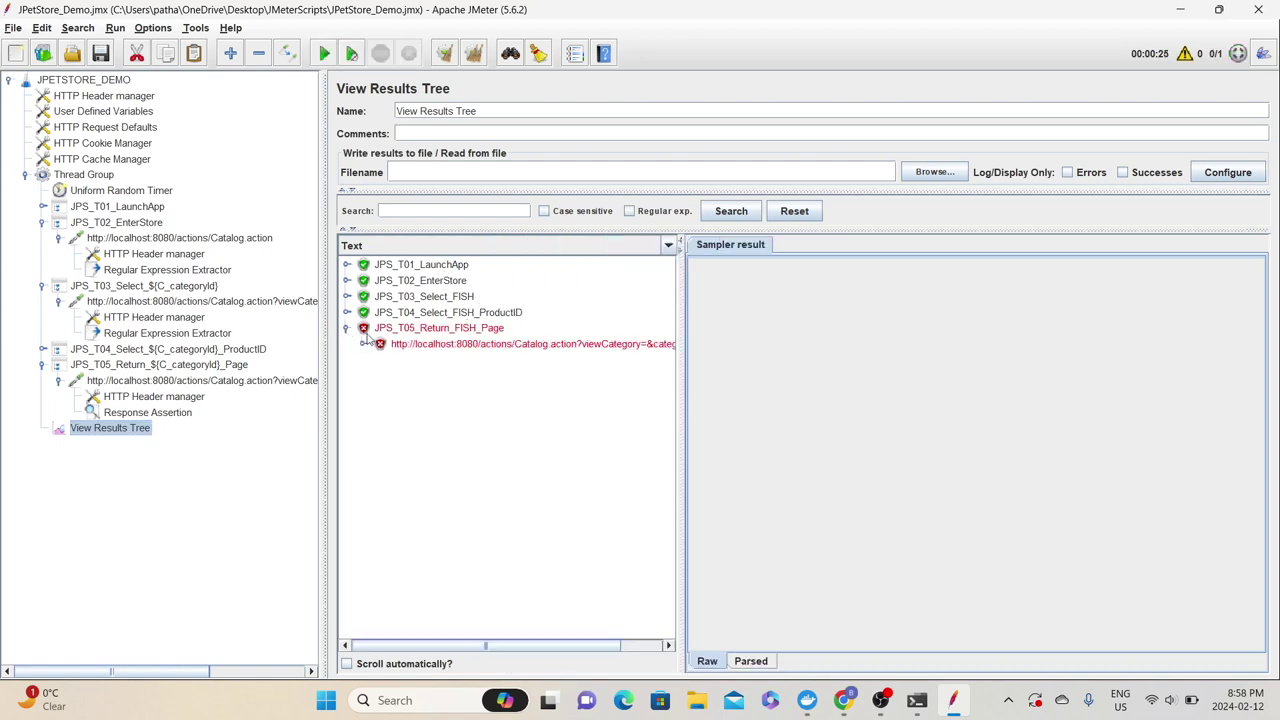
{"action": "double_click", "coordinate": [405, 344]}
{"action": "left_click", "coordinate": [429, 360]}
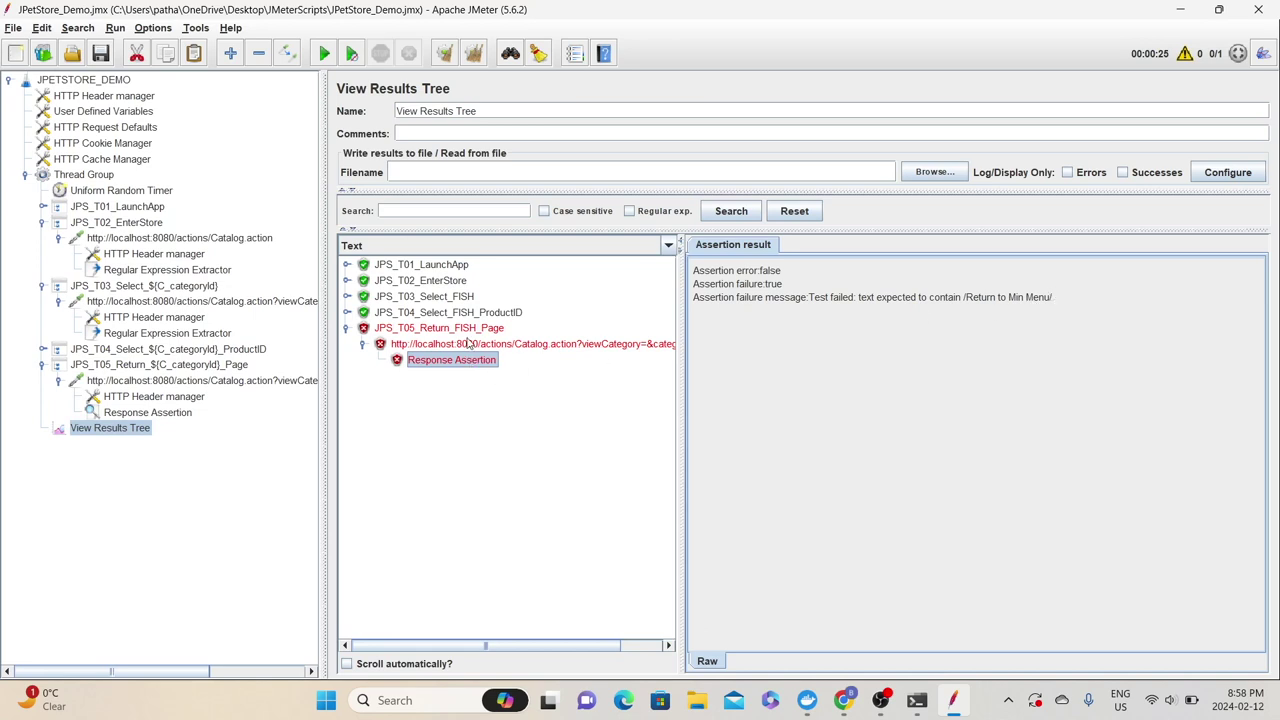
{"action": "double_click", "coordinate": [466, 330]}
Set the Thread Group's loop count to 5, and start the test with all earlier results cleared.
{"action": "left_click", "coordinate": [88, 174]}
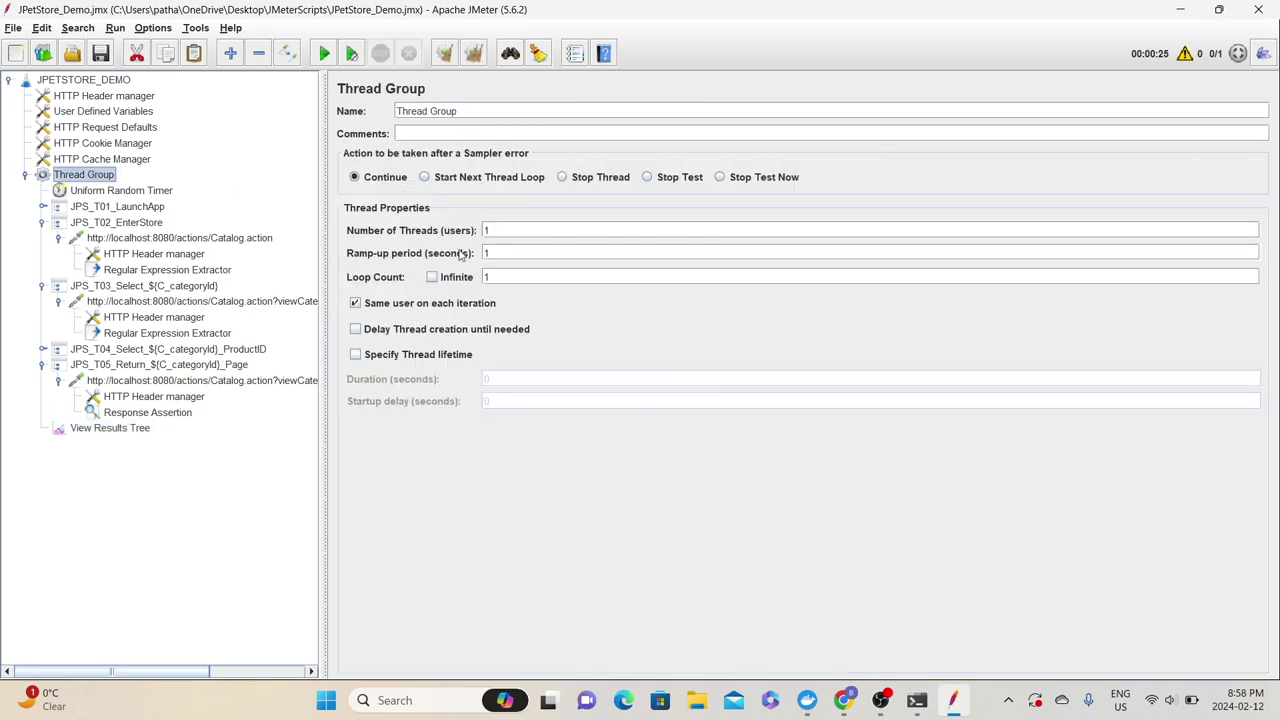
{"action": "double_click", "coordinate": [487, 277]}
{"action": "type", "text": "5"}
{"action": "left_click", "coordinate": [138, 428]}
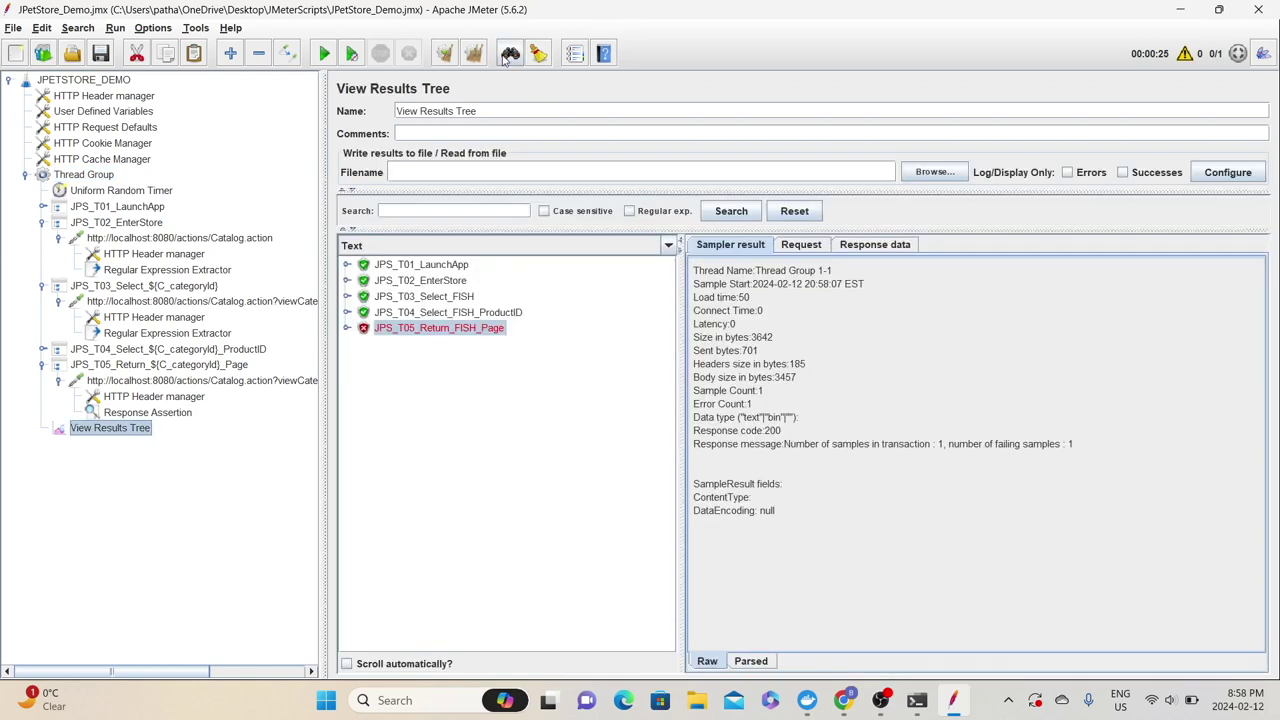
{"action": "left_click", "coordinate": [474, 53]}
{"action": "left_click", "coordinate": [324, 53]}
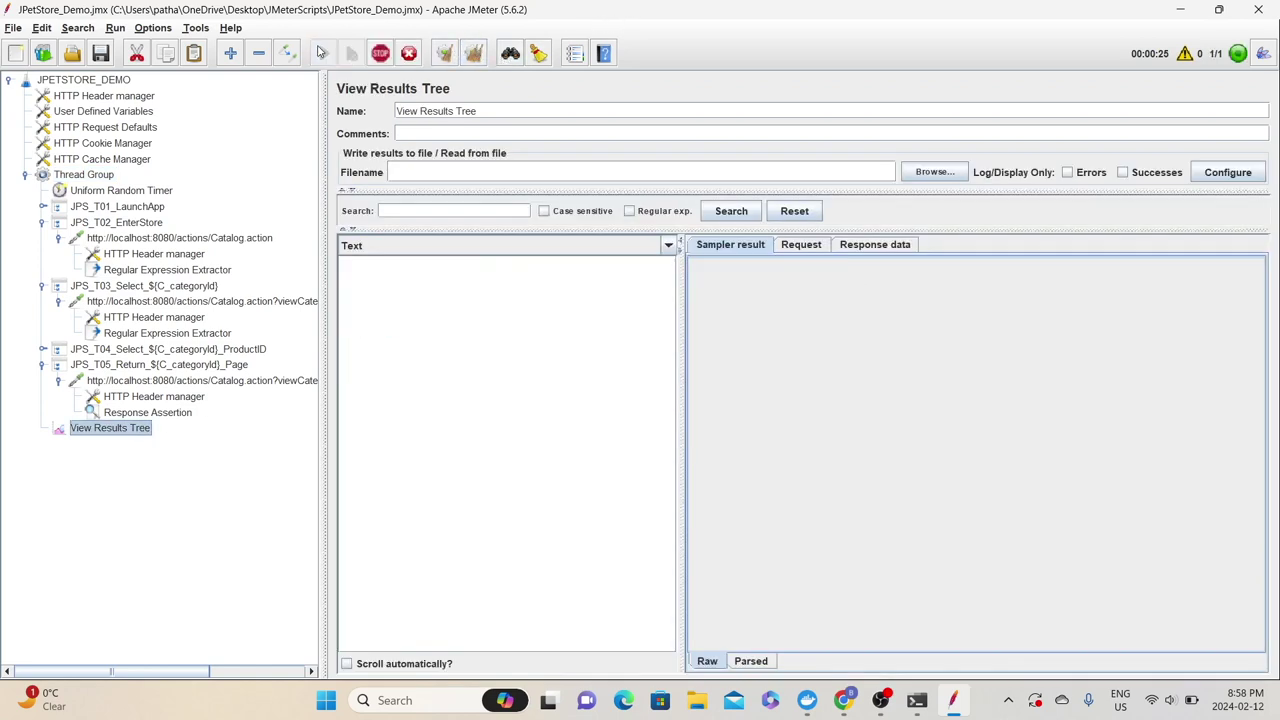
Disable the Uniform Random Timer and rerun the test, showing its samples in the View Results Tree.
{"action": "right_click", "coordinate": [135, 212]}
{"action": "left_click", "coordinate": [121, 190]}
{"action": "right_click", "coordinate": [120, 191]}
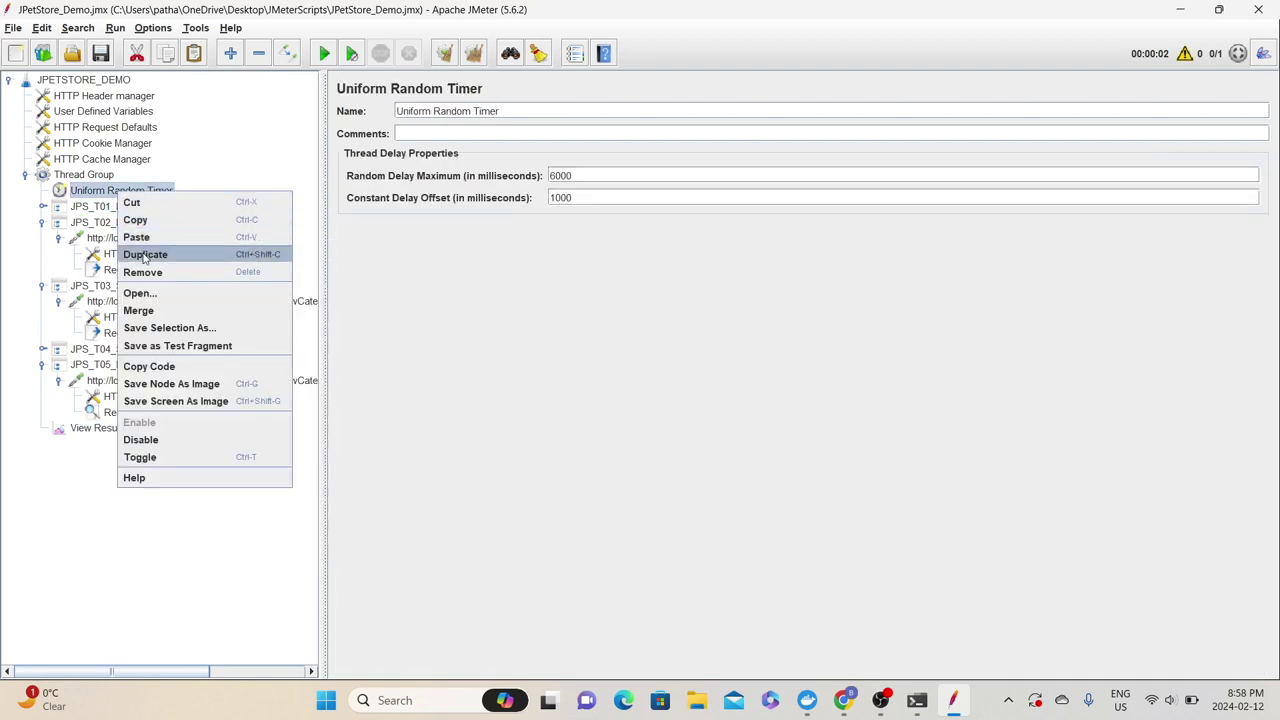
{"action": "left_click", "coordinate": [140, 439]}
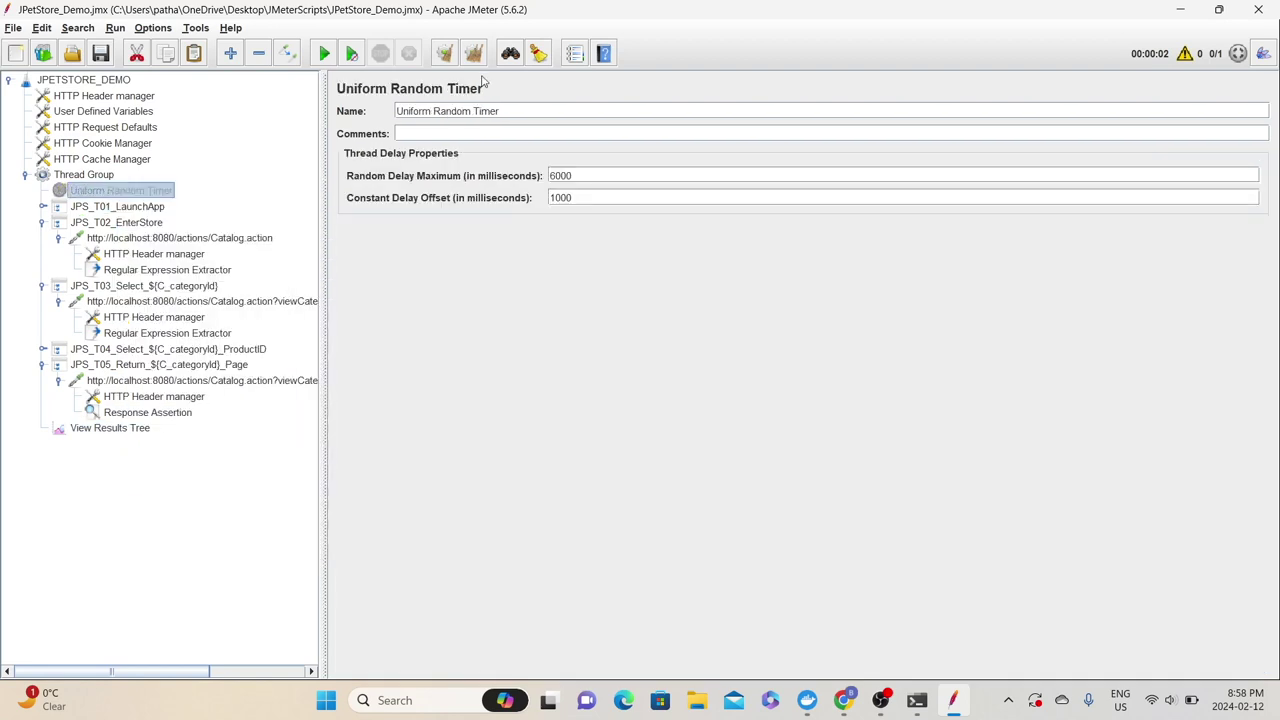
{"action": "left_click", "coordinate": [324, 53]}
{"action": "left_click", "coordinate": [140, 432]}
Examine the JPS_T03 category samples of each iteration in the View Results Tree.
{"action": "left_click", "coordinate": [465, 297]}
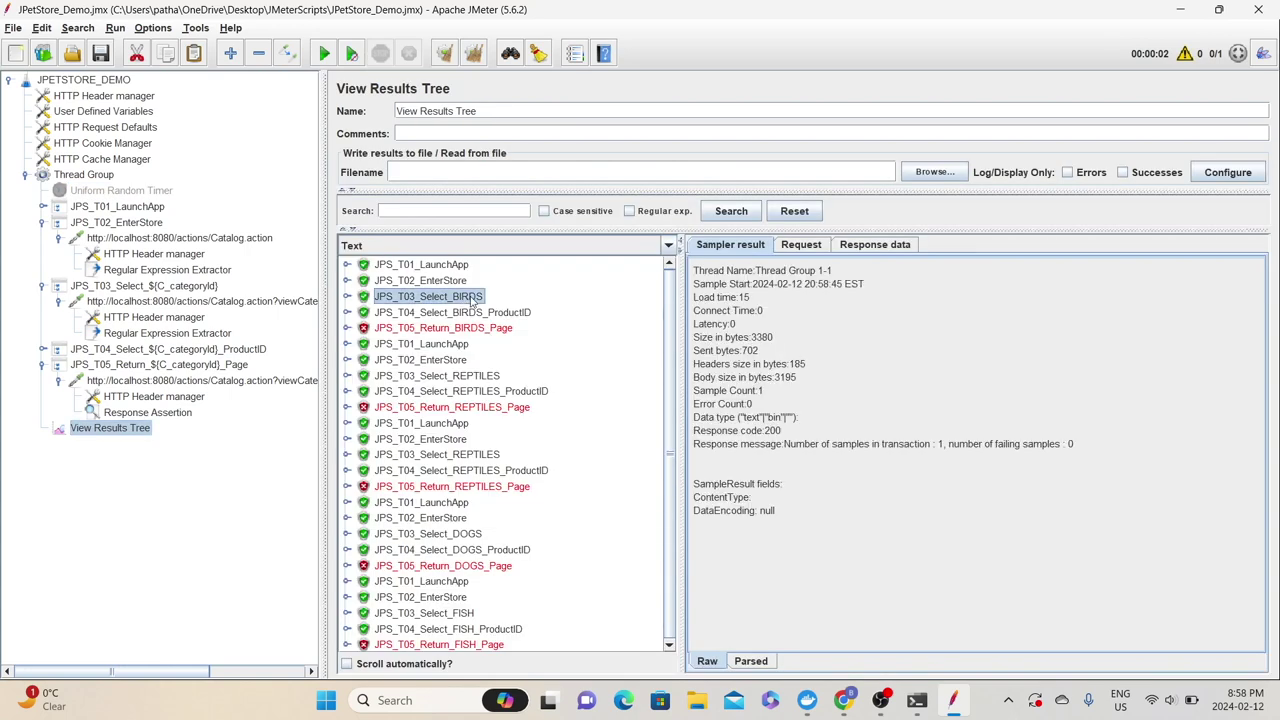
{"action": "left_click", "coordinate": [481, 377]}
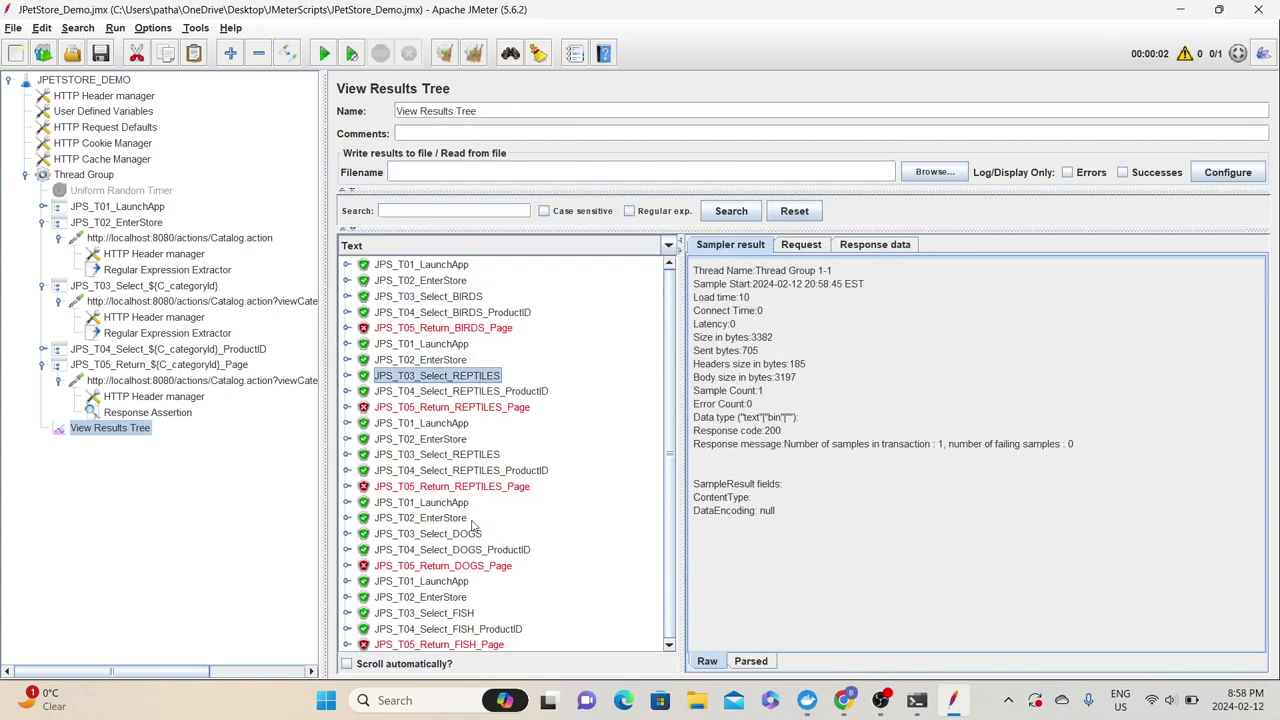
{"action": "left_click", "coordinate": [480, 456]}
{"action": "left_click", "coordinate": [477, 538]}
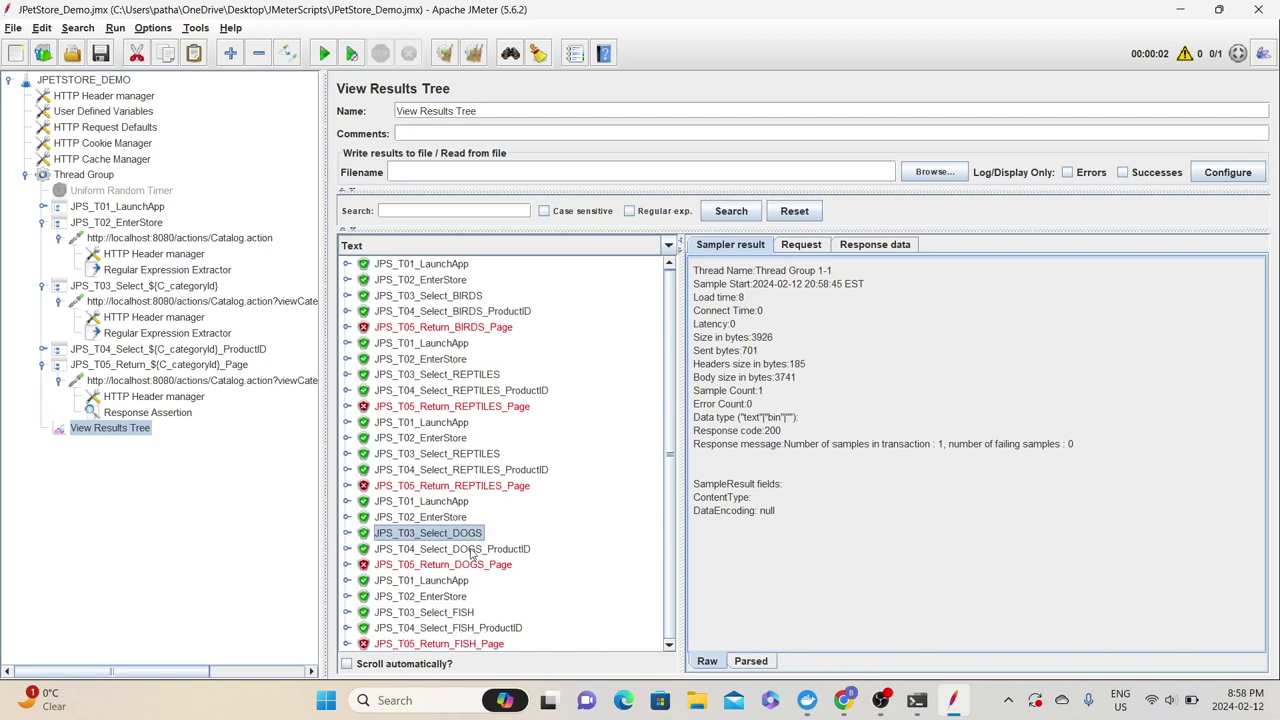
{"action": "left_click", "coordinate": [448, 612]}
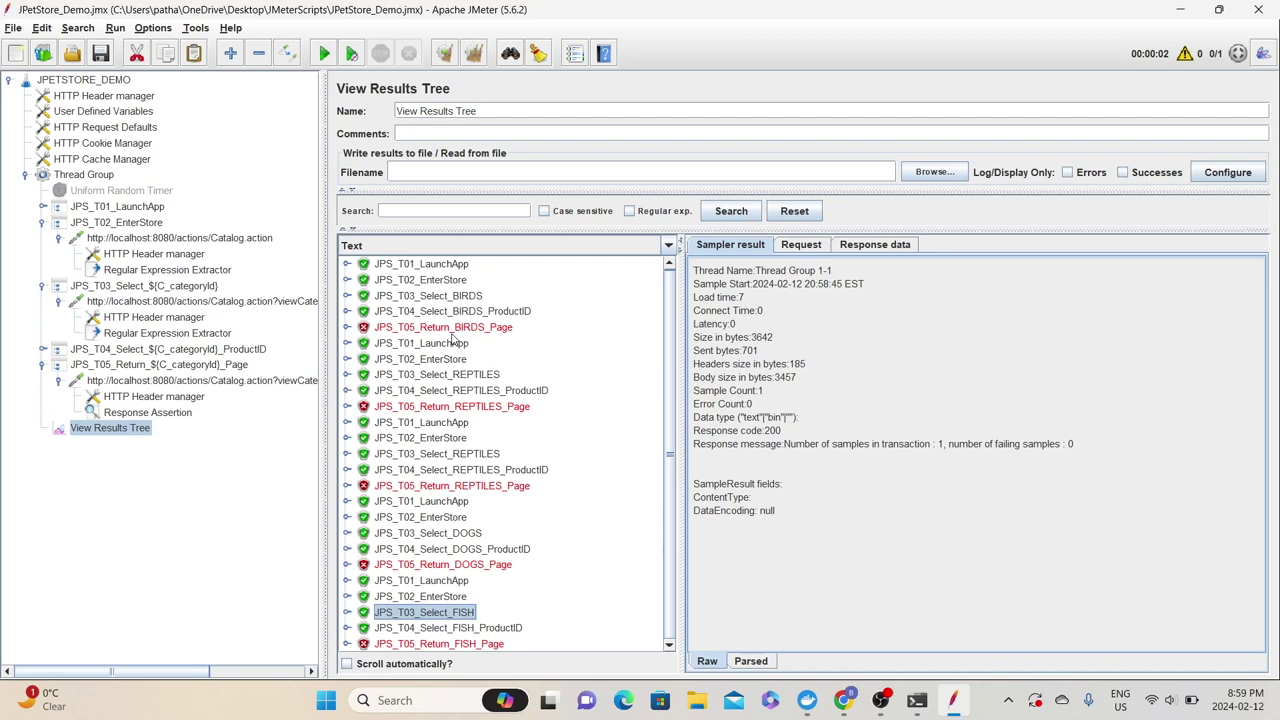
Review the Thread Group's number of threads and return to the View Results Tree.
{"action": "left_click", "coordinate": [72, 176]}
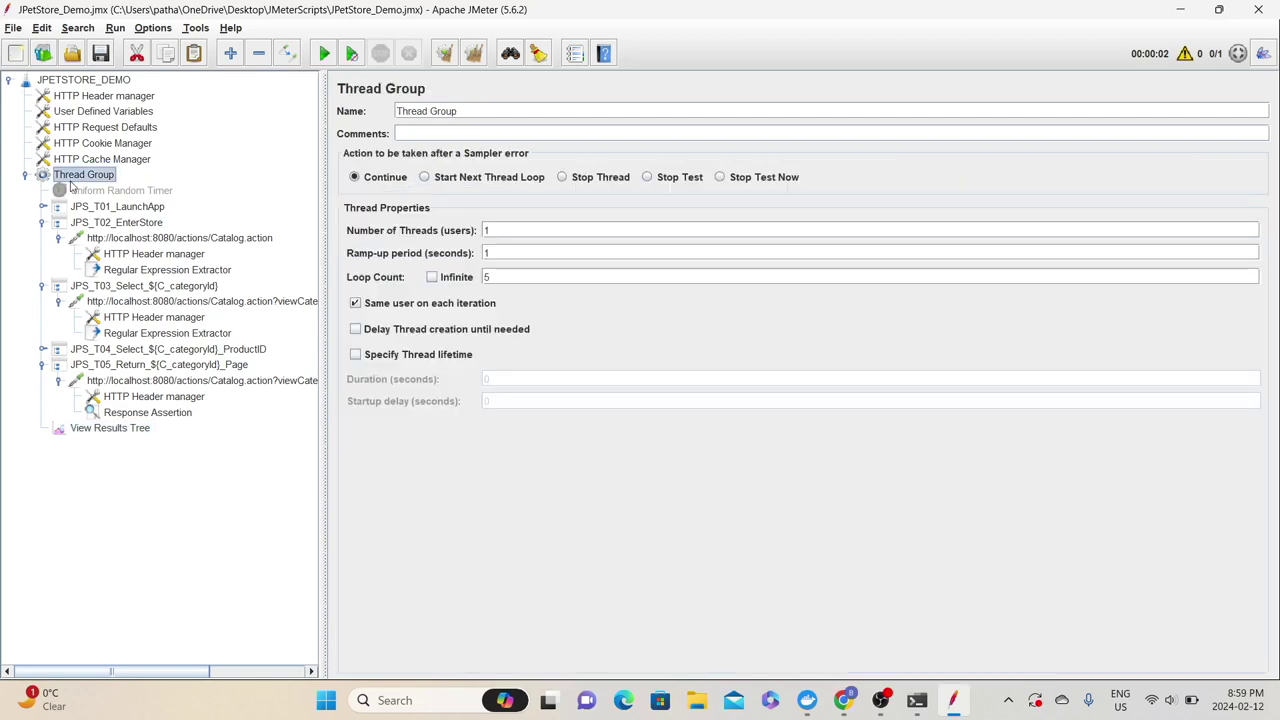
{"action": "left_click", "coordinate": [500, 232]}
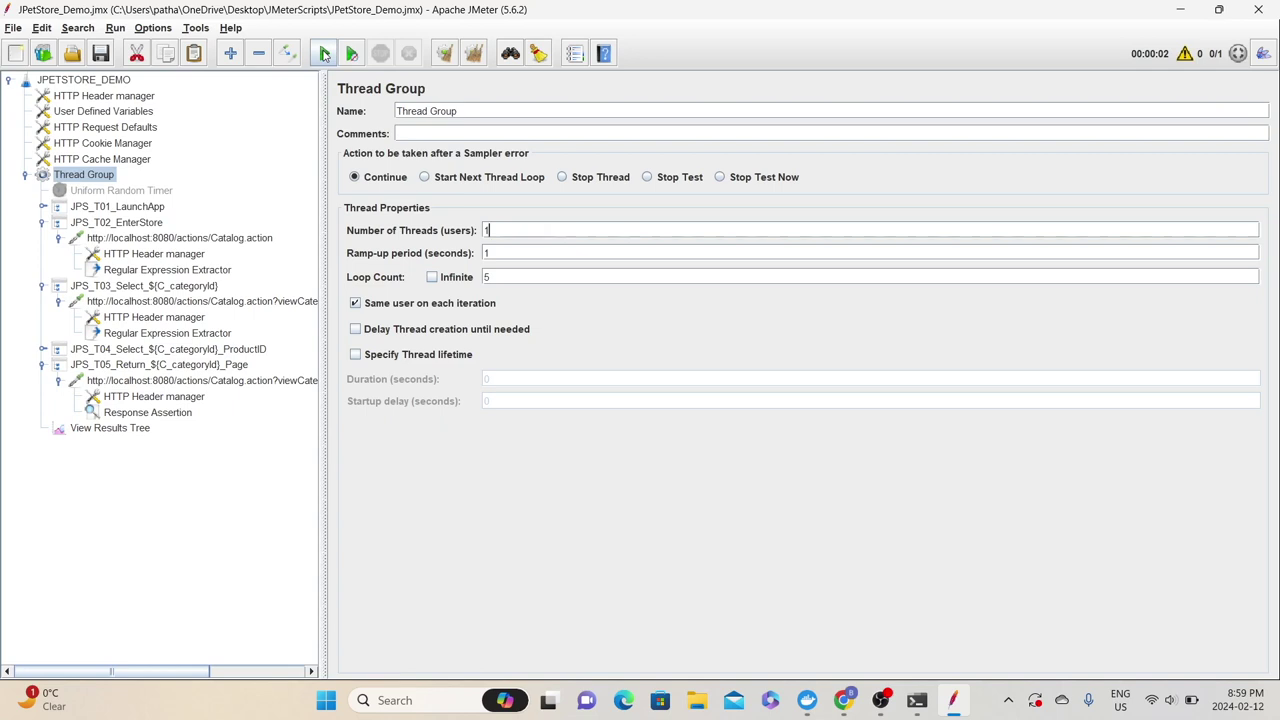
{"action": "left_click", "coordinate": [133, 431]}
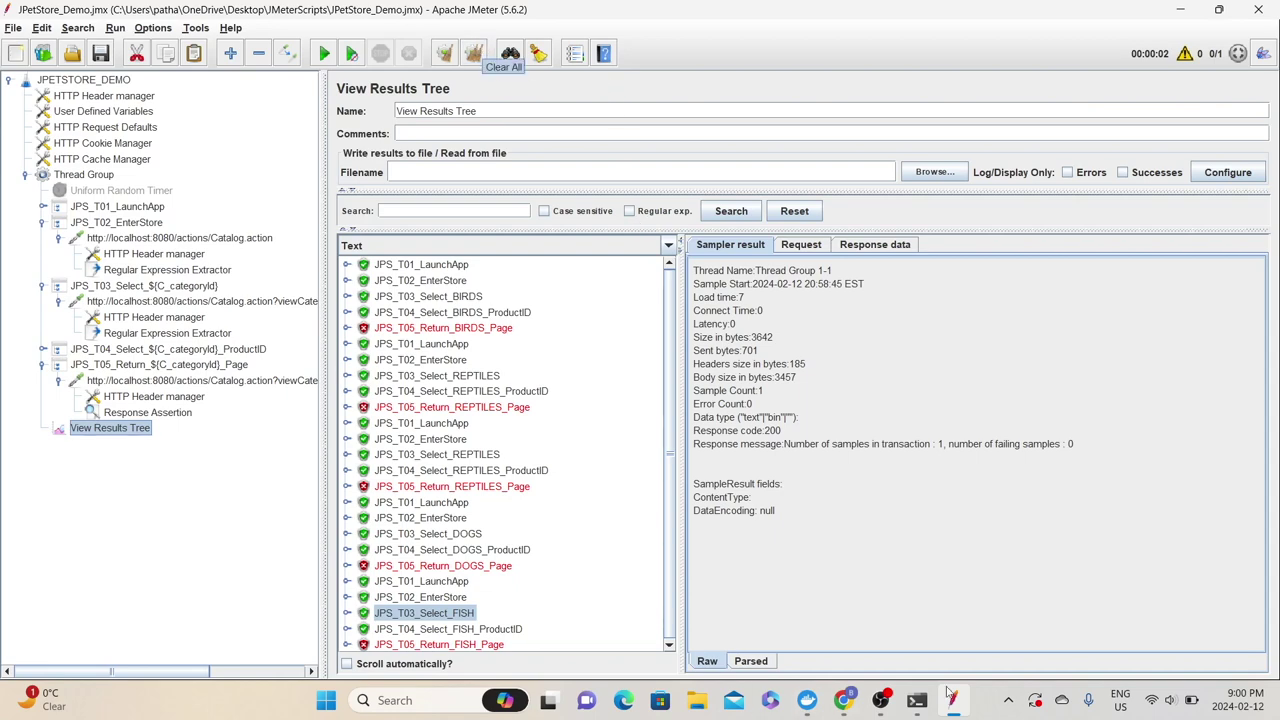
Switch to the jmeter console window and reposition it to read the CLI mode instructions for load testing.
{"action": "mouse_move", "coordinate": [918, 702]}
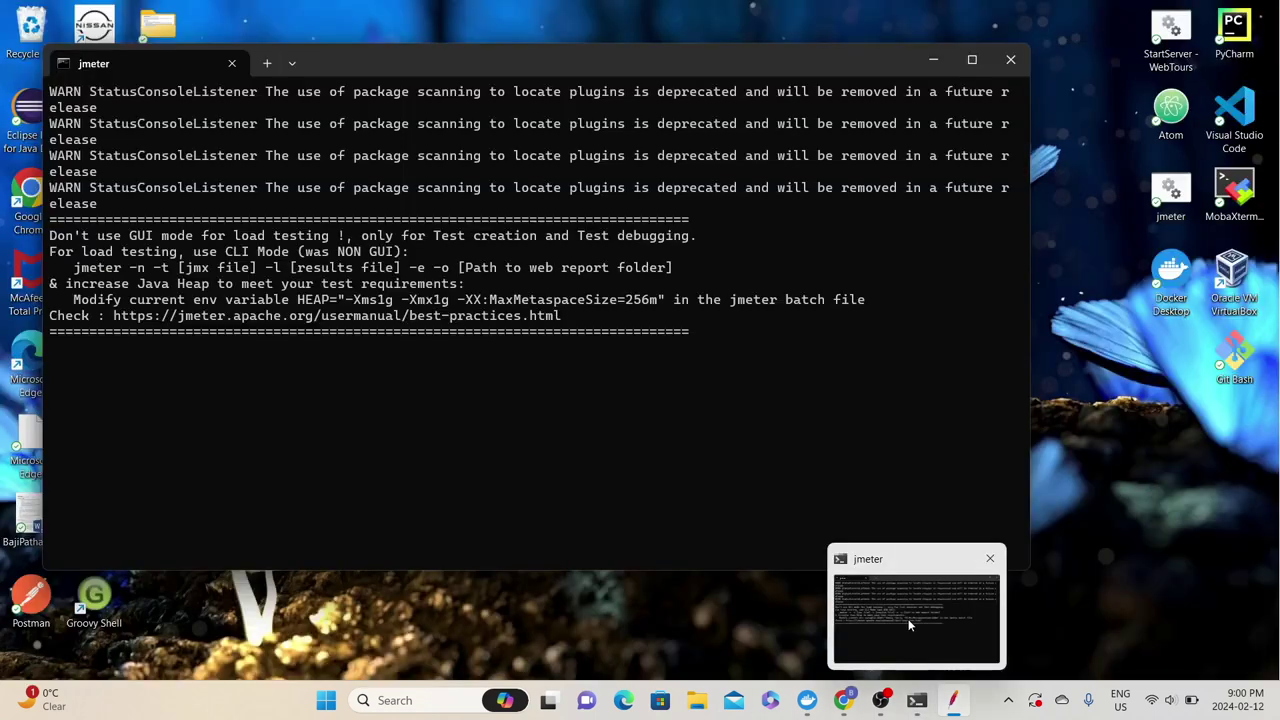
{"action": "left_click", "coordinate": [900, 610]}
{"action": "left_click_drag", "start_coordinate": [365, 62], "coordinate": [530, 85]}
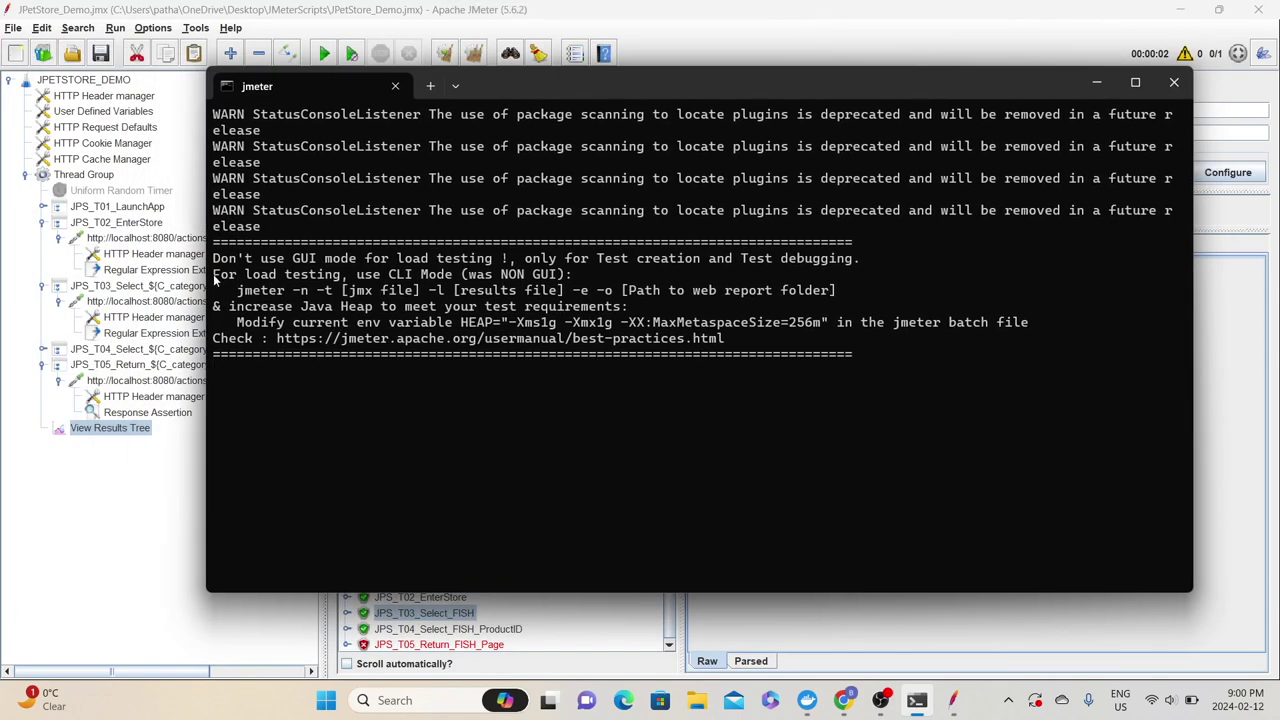
Highlight the load testing advice on CLI mode and its jmeter -n -t command syntax in the jmeter console.
{"action": "left_click_drag", "start_coordinate": [214, 280], "coordinate": [452, 278]}
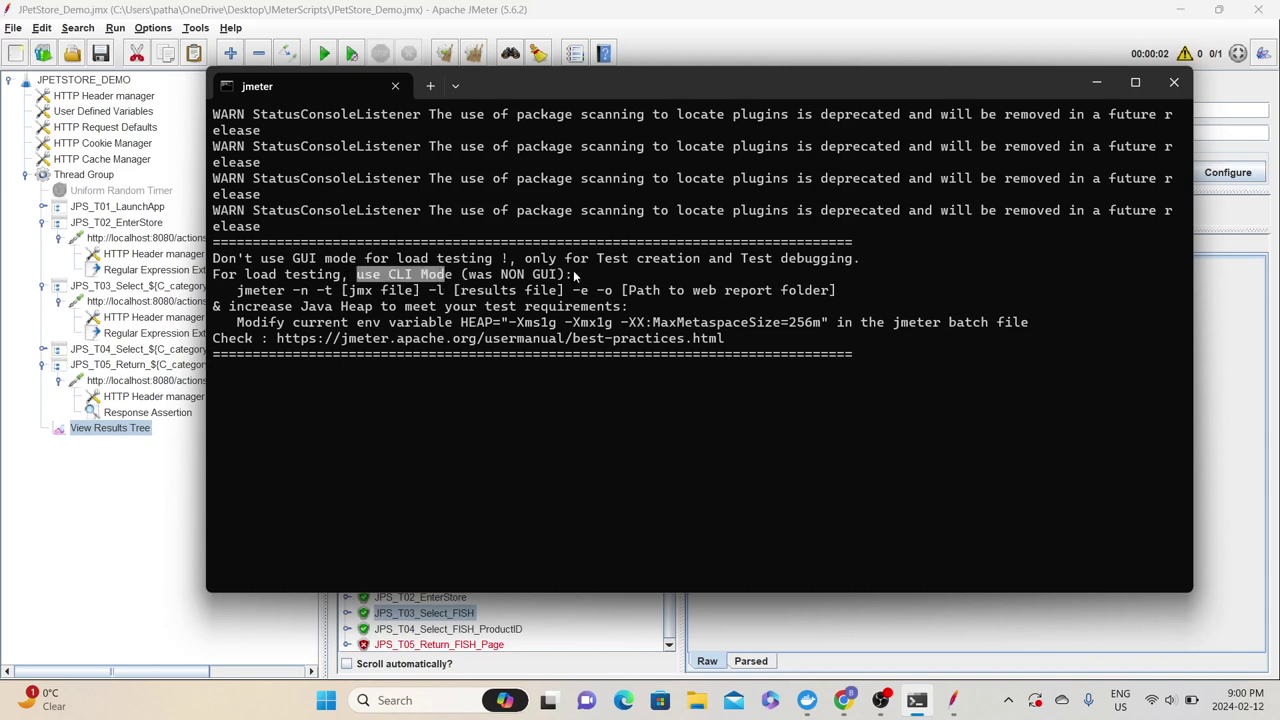
{"action": "left_click_drag", "start_coordinate": [460, 278], "coordinate": [369, 278]}
{"action": "left_click_drag", "start_coordinate": [226, 290], "coordinate": [853, 290]}
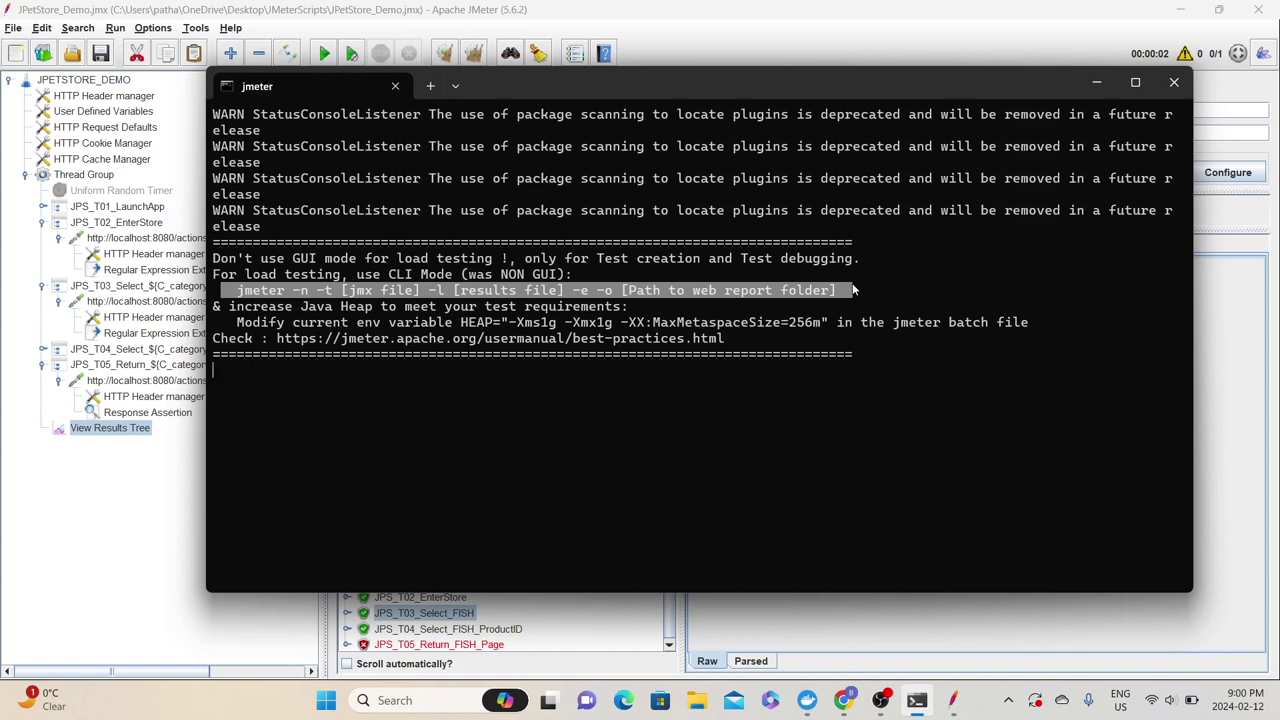
Configure the Thread Group with 10 users, a 5-second ramp-up, an infinite loop count and a thread lifetime of 60 seconds.
{"action": "left_click", "coordinate": [86, 176]}
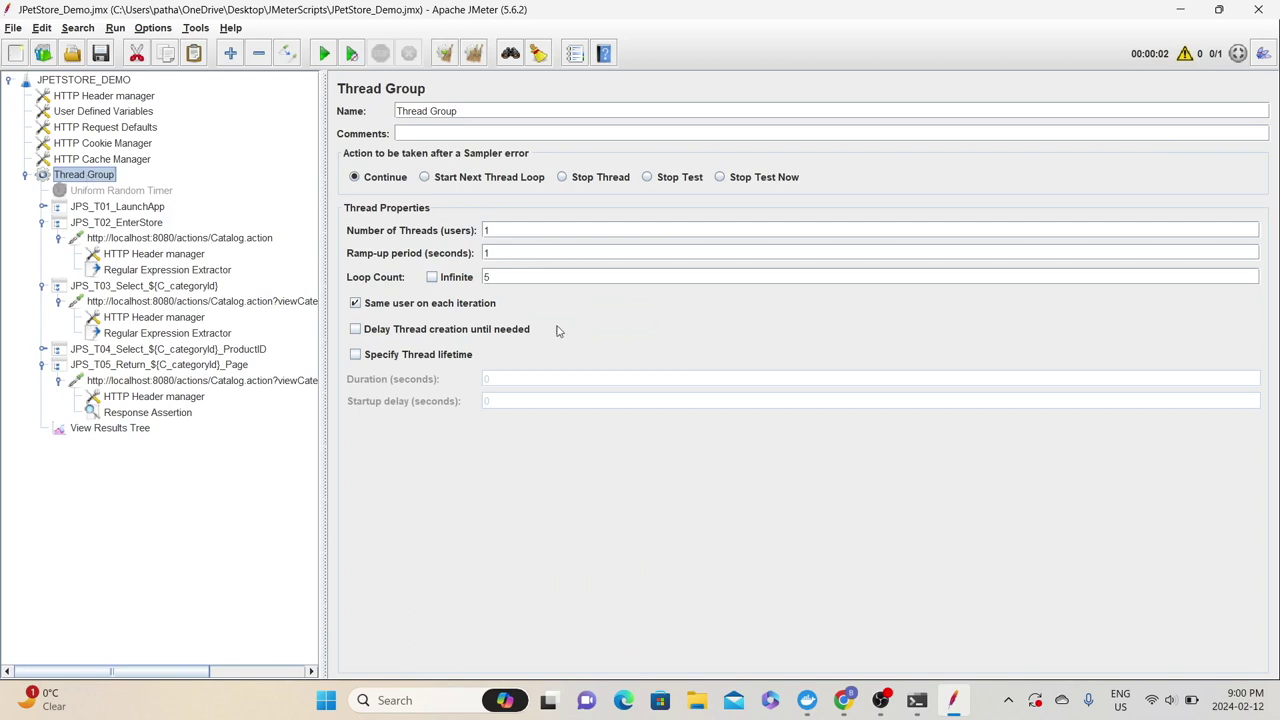
{"action": "left_click", "coordinate": [498, 229]}
{"action": "type", "text": "0"}
{"action": "key", "text": "Tab"}
{"action": "type", "text": "5"}
{"action": "left_click", "coordinate": [431, 278]}
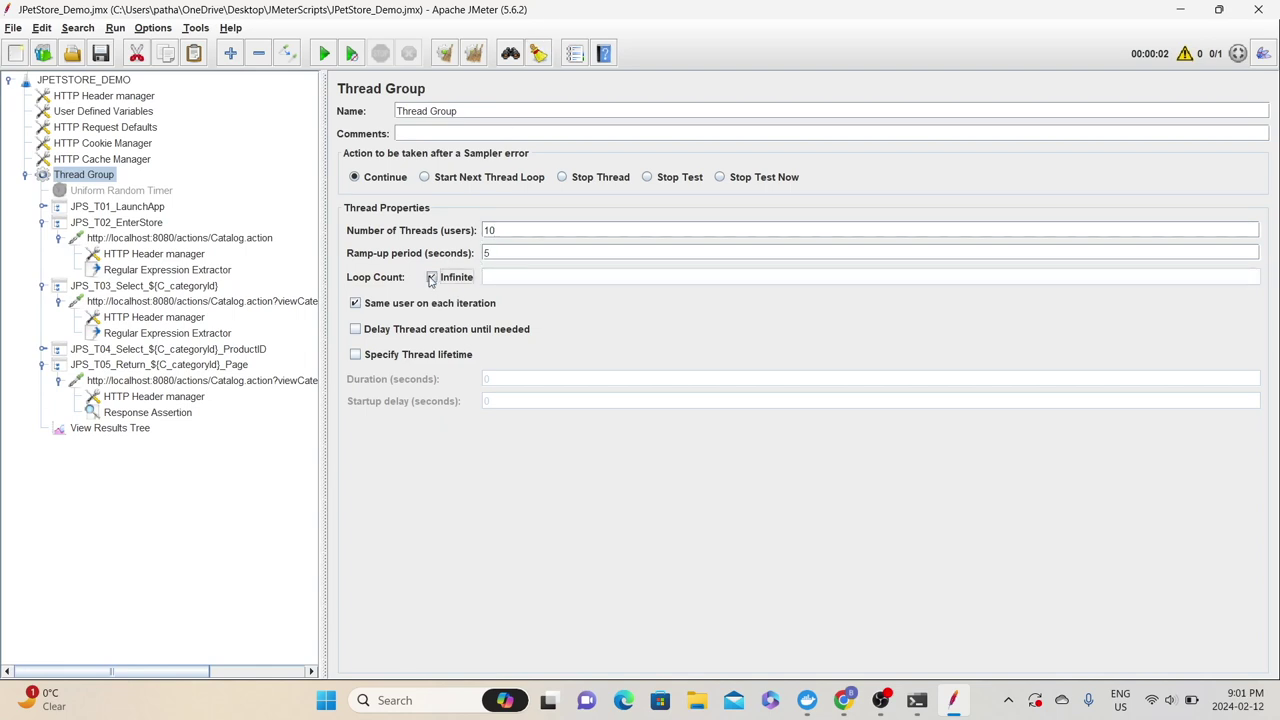
{"action": "left_click", "coordinate": [392, 356]}
{"action": "left_click", "coordinate": [508, 379]}
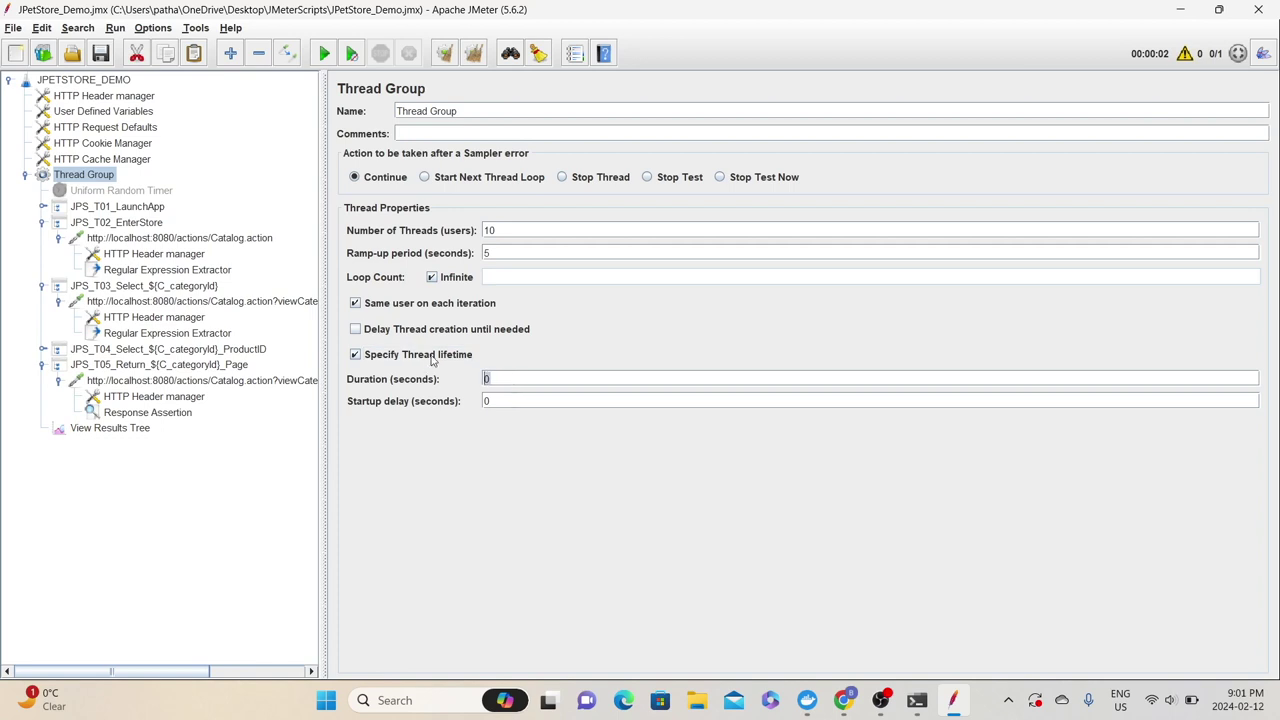
{"action": "type", "text": "60"}
Disable the View Results Tree listener and clear all earlier test results.
{"action": "right_click", "coordinate": [122, 432]}
{"action": "left_click", "coordinate": [160, 670]}
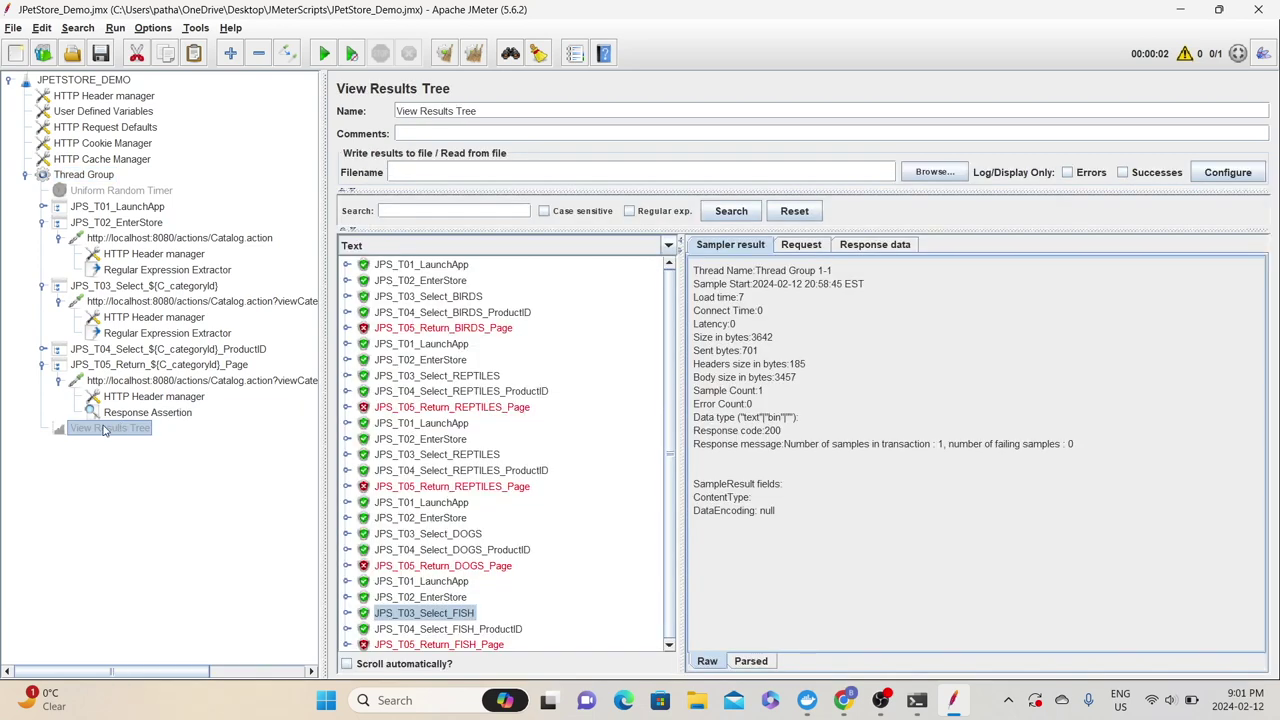
{"action": "left_click", "coordinate": [474, 55]}
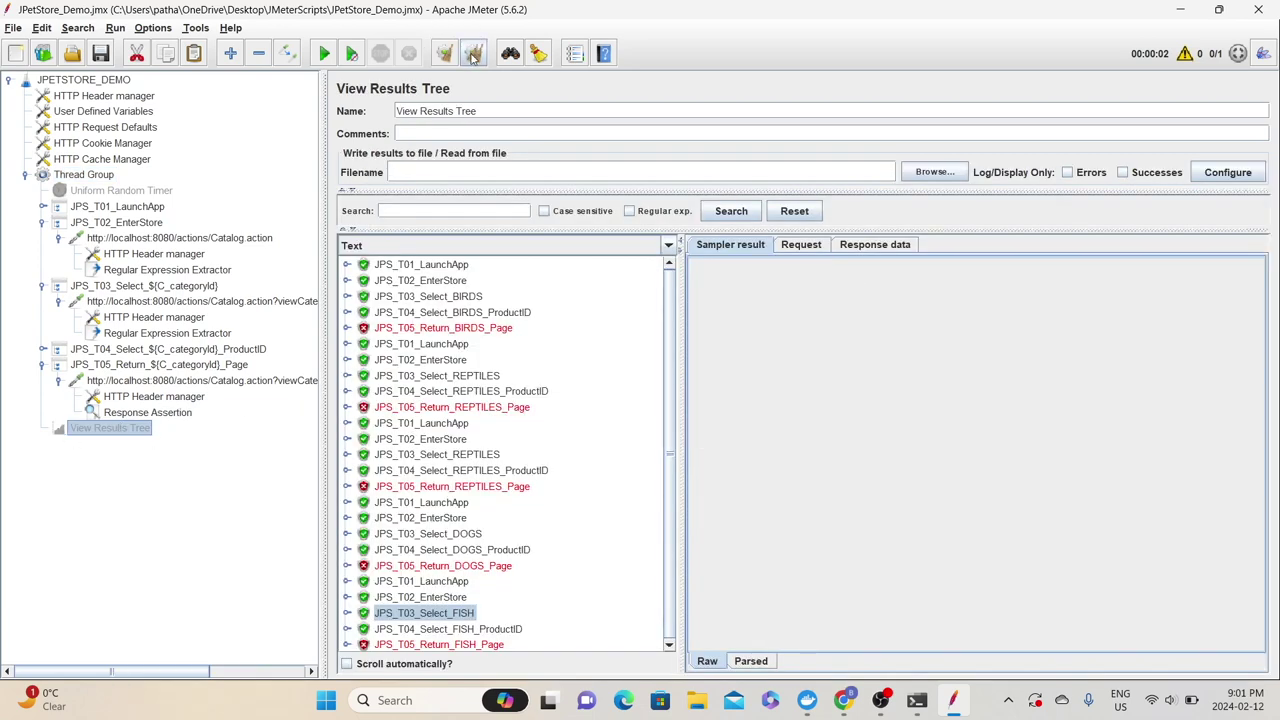
Enable the Uniform Random Timer in the Thread Group again.
{"action": "left_click", "coordinate": [128, 192]}
{"action": "right_click", "coordinate": [128, 194]}
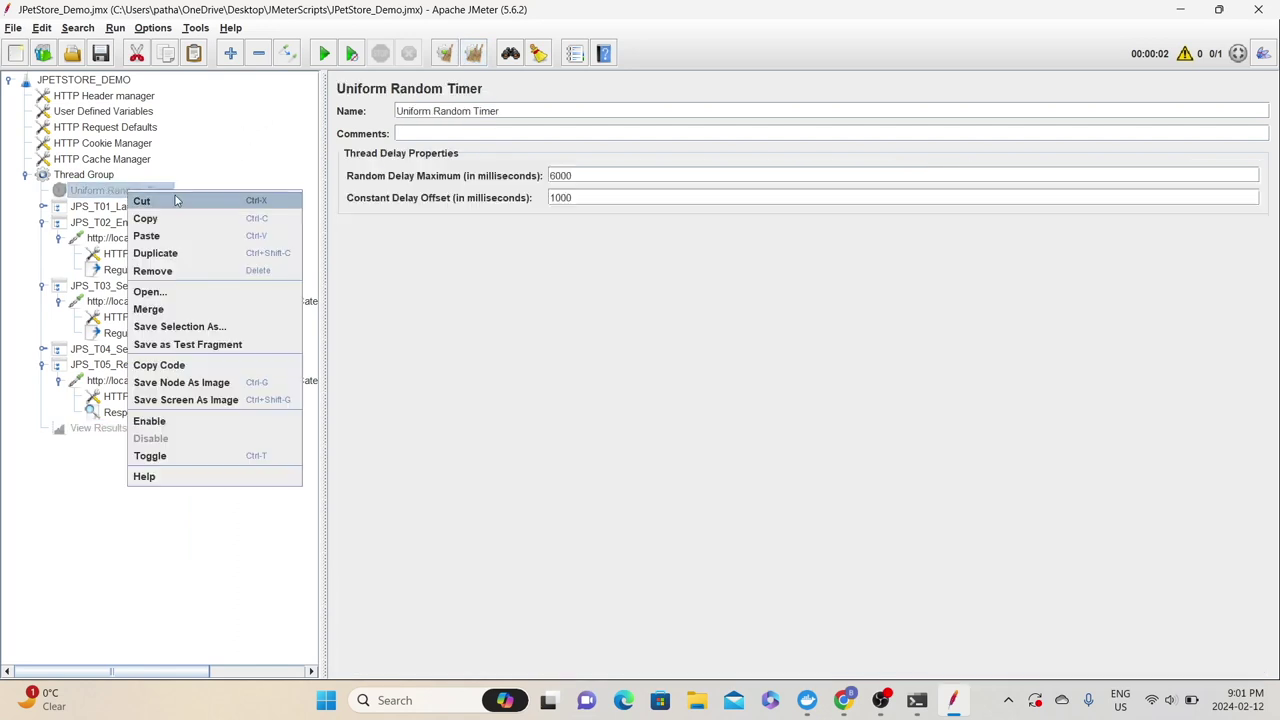
{"action": "left_click", "coordinate": [156, 422]}
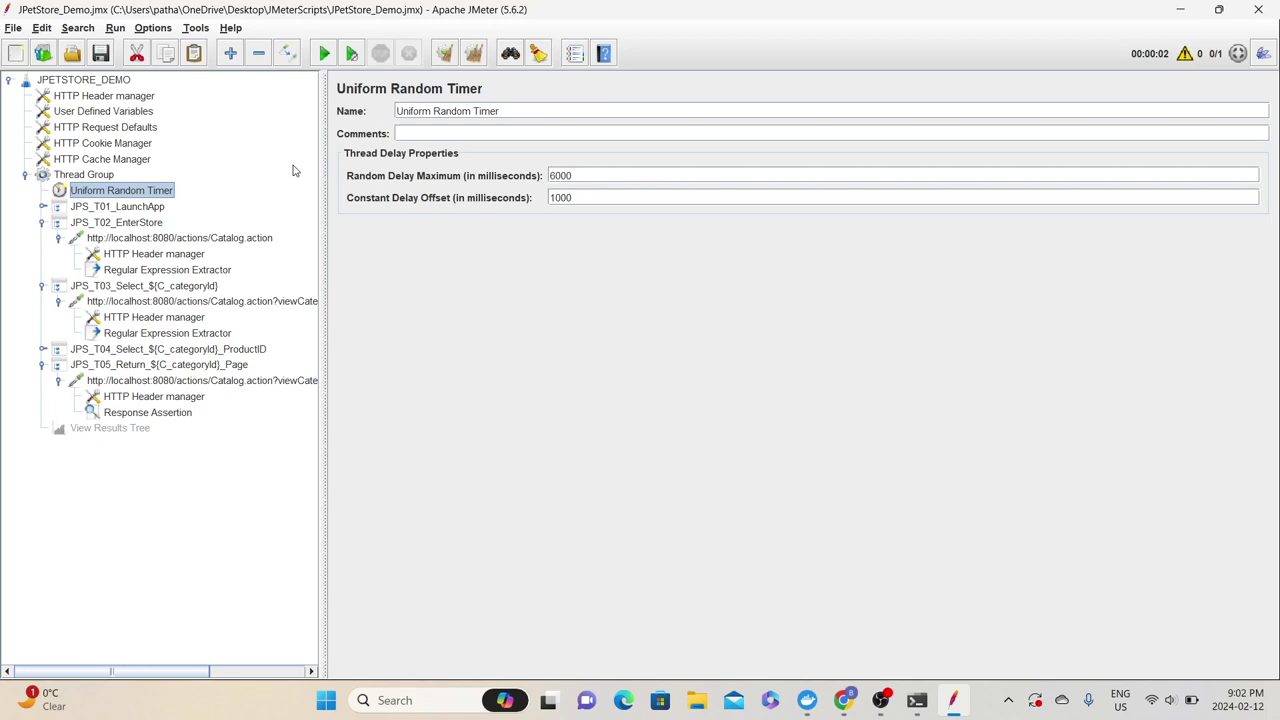
Open a Windows command prompt and check the installed JMeter version with jmeter --version.
{"action": "key", "text": "super+r"}
{"action": "type", "text": "cmd"}
{"action": "key", "text": "Return"}
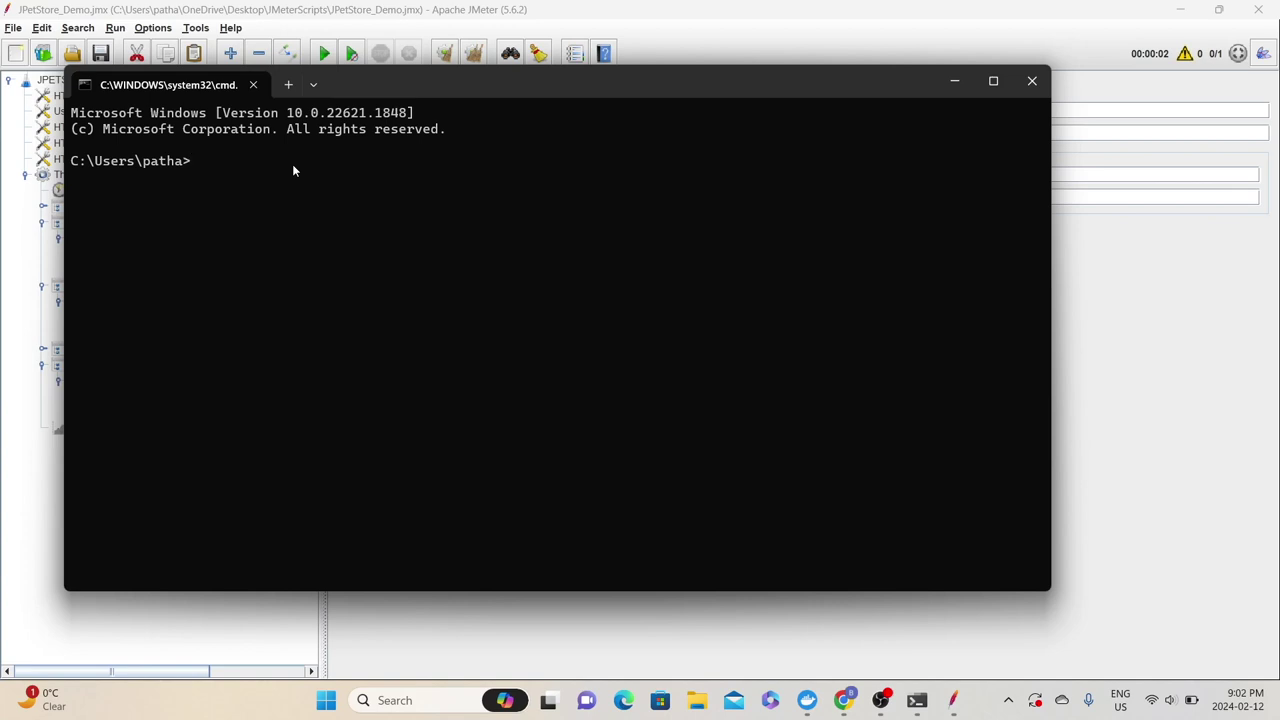
{"action": "type", "text": "jmeter --version"}
{"action": "key", "text": "Return"}
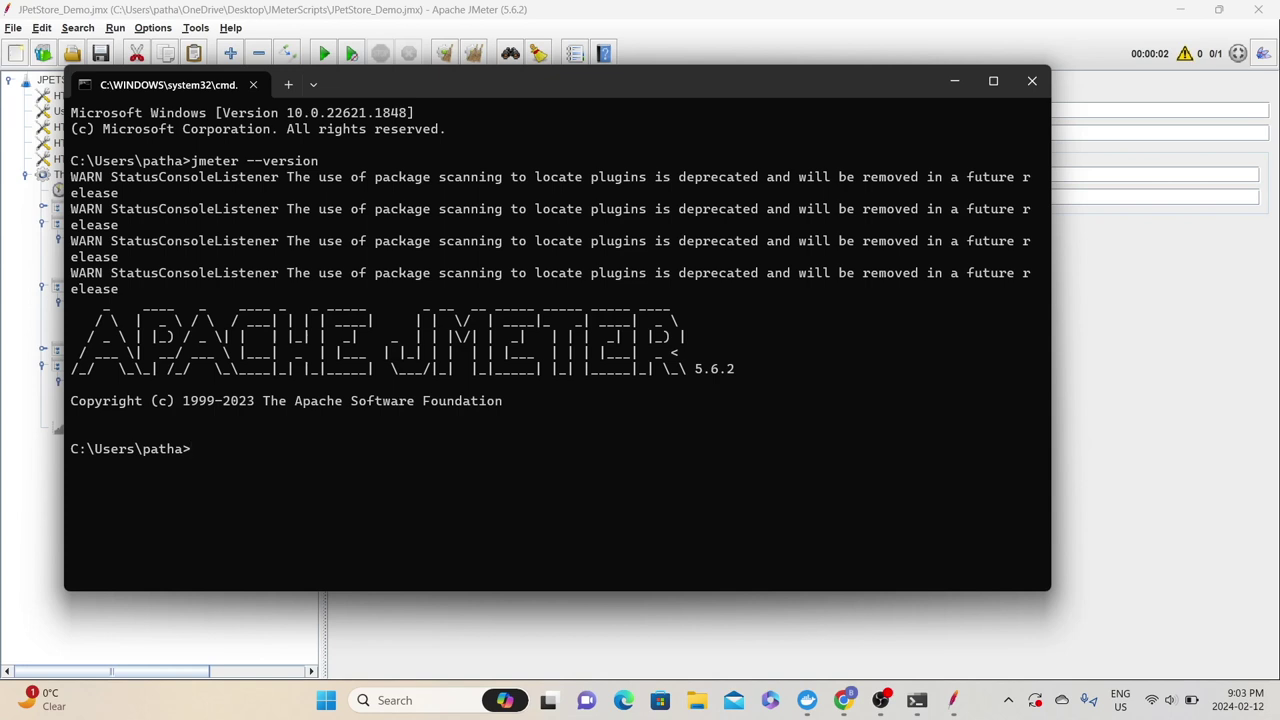
Change the working directory to D:\Softwares\apache-jmeter-5.6.2\bin.
{"action": "type", "text": "D:"}
{"action": "key", "text": "Return"}
{"action": "type", "text": "cd"}
{"action": "key", "text": "BackSpace"}
{"action": "key", "text": "BackSpace"}
{"action": "type", "text": "cd so"}
{"action": "key", "text": "Tab"}
{"action": "type", "text": "\\ap"}
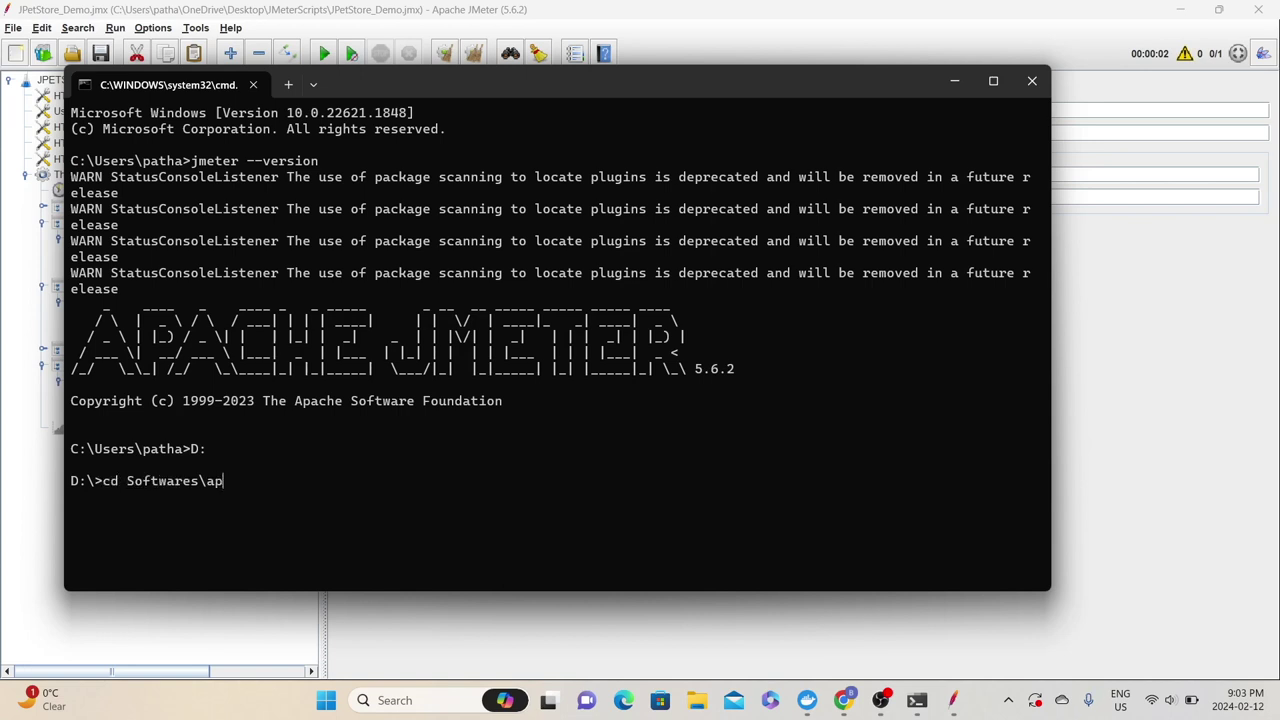
{"action": "key", "text": "Tab"}
{"action": "type", "text": "\\b"}
{"action": "key", "text": "Tab"}
{"action": "key", "text": "Return"}
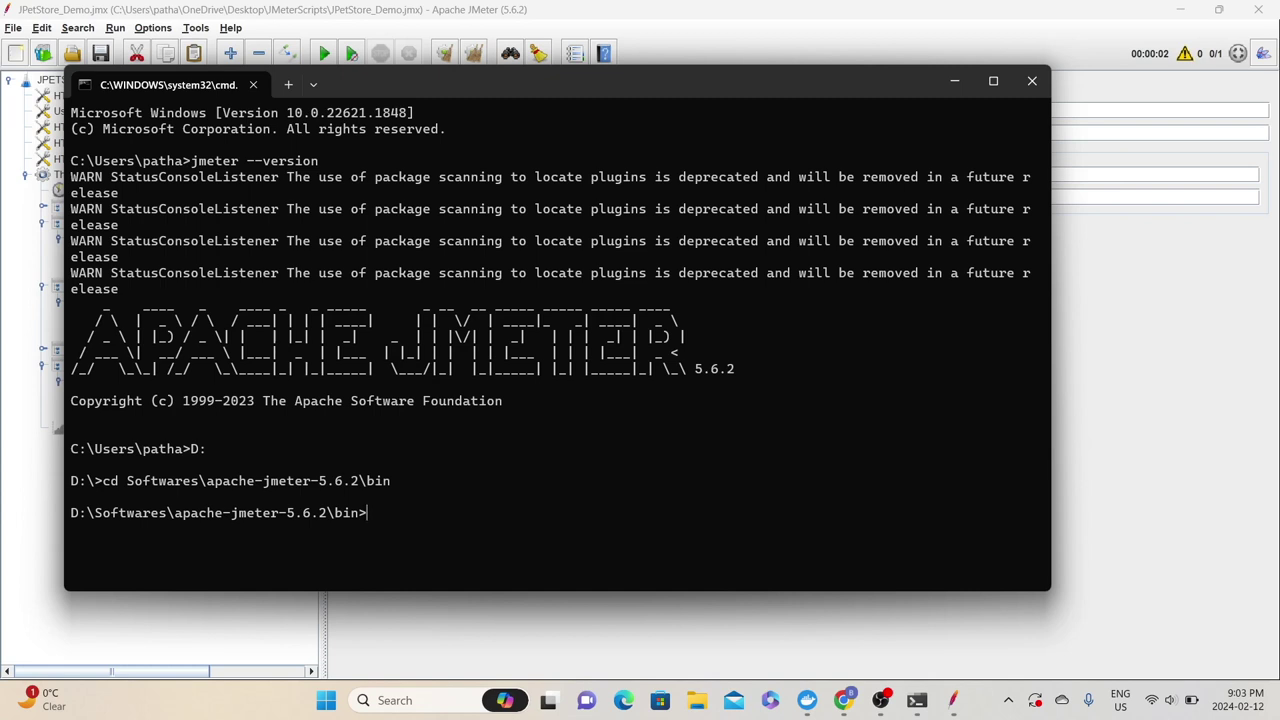
Switch back to the C: drive and clear the command prompt screen with cls.
{"action": "type", "text": "cd C"}
{"action": "key", "text": "BackSpace"}
{"action": "key", "text": "BackSpace"}
{"action": "key", "text": "BackSpace"}
{"action": "key", "text": "BackSpace"}
{"action": "type", "text": "C:"}
{"action": "key", "text": "Return"}
{"action": "type", "text": "clea"}
{"action": "key", "text": "BackSpace"}
{"action": "key", "text": "BackSpace"}
{"action": "type", "text": "s"}
{"action": "key", "text": "Return"}
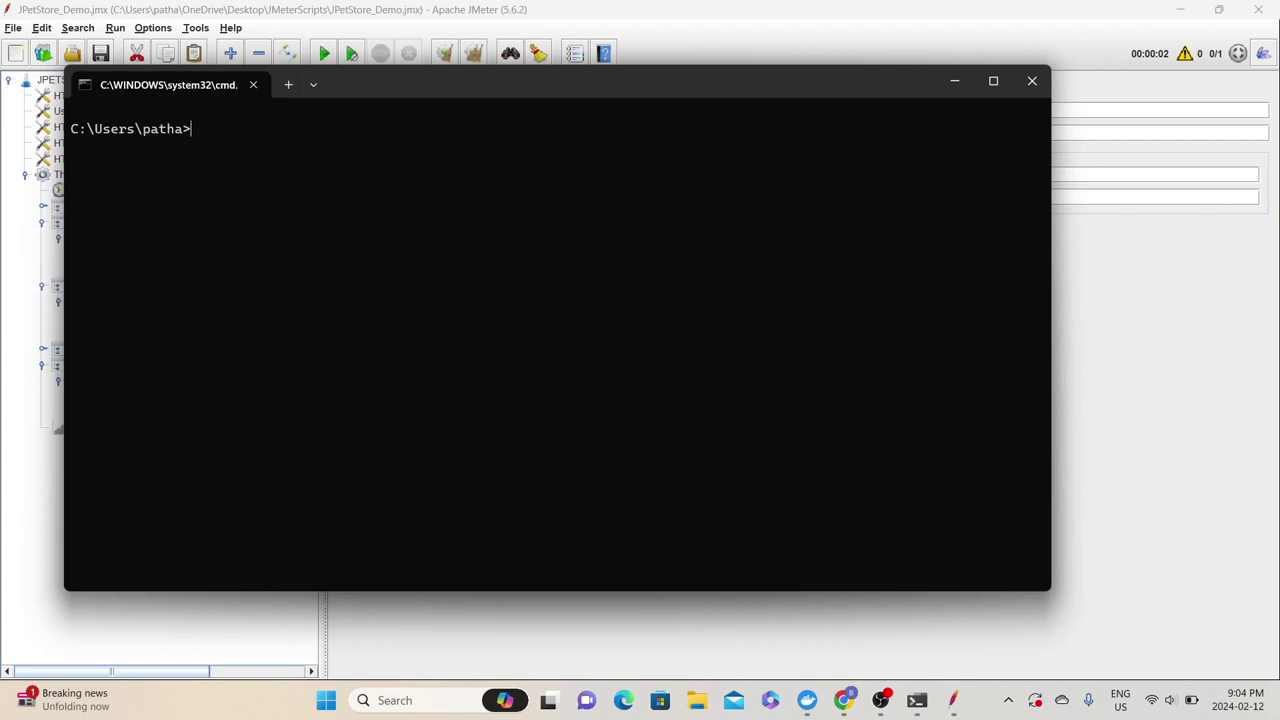
List all JMeter command line options with jmeter -? and read through them.
{"action": "type", "text": "jmeter -?"}
{"action": "key", "text": "Return"}
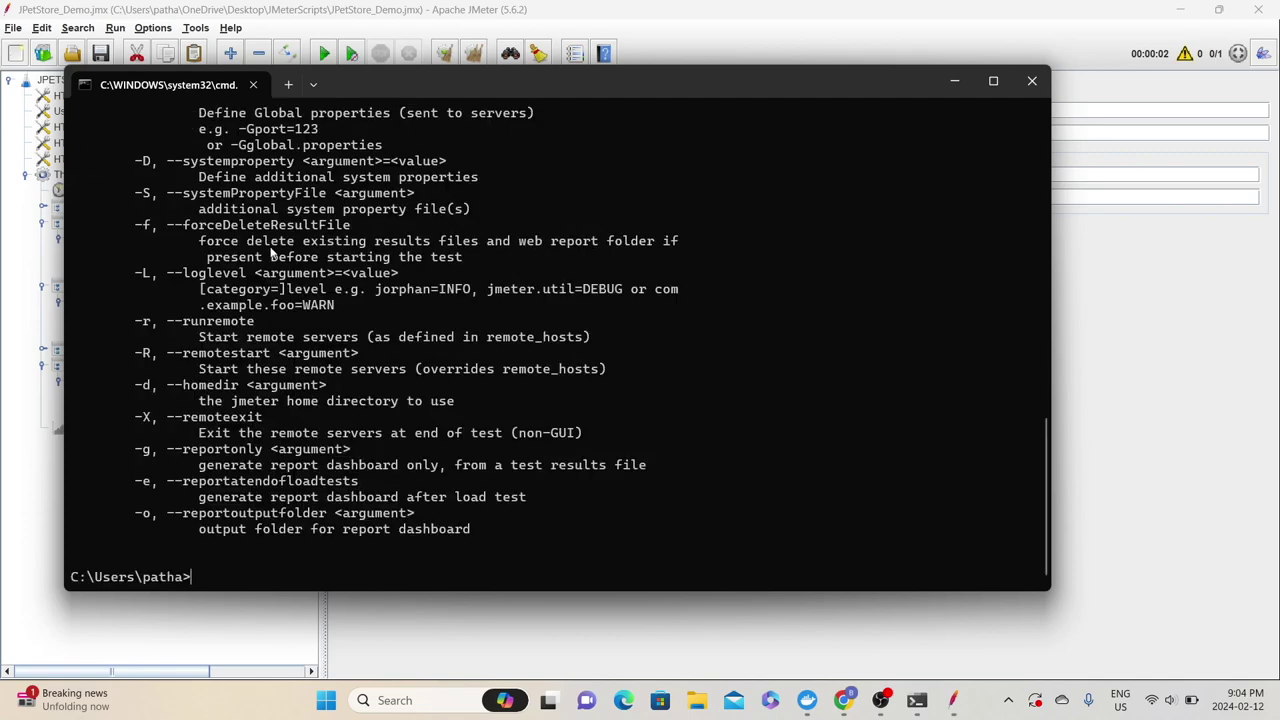
{"action": "scroll", "coordinate": [241, 312], "scroll_direction": "up", "scroll_amount": 20}
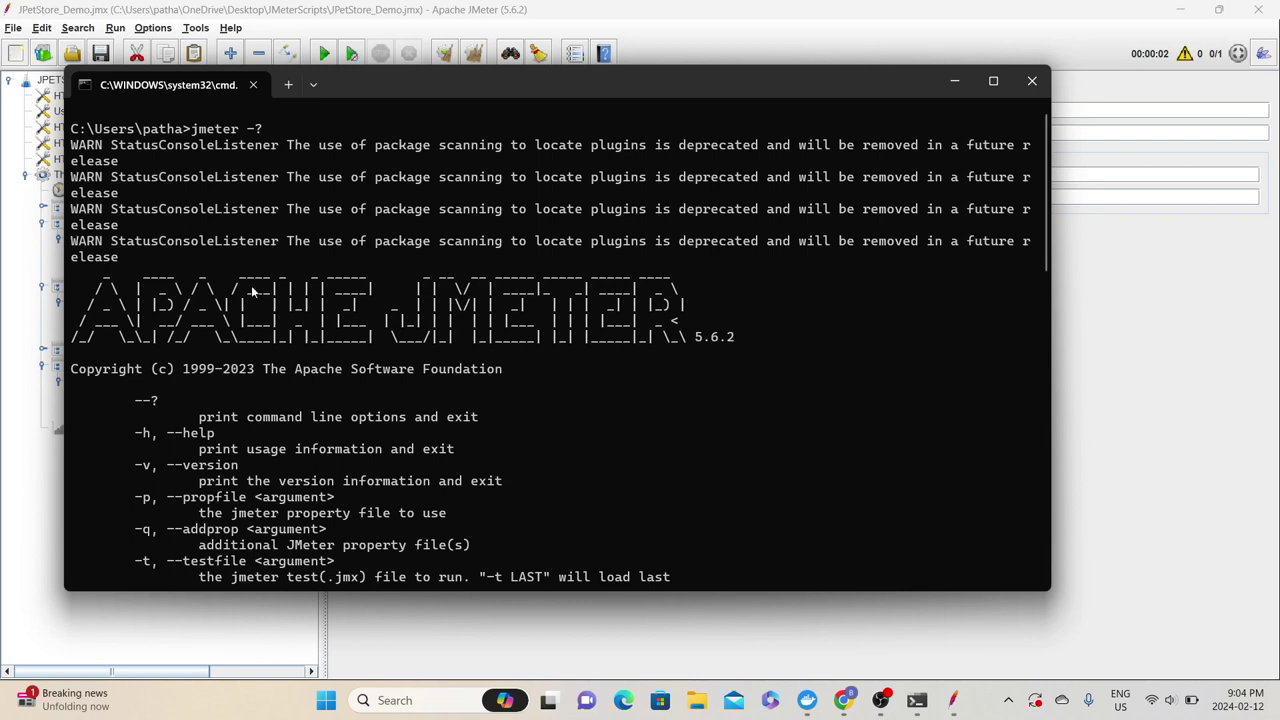
{"action": "scroll", "coordinate": [223, 370], "scroll_direction": "down", "scroll_amount": 4}
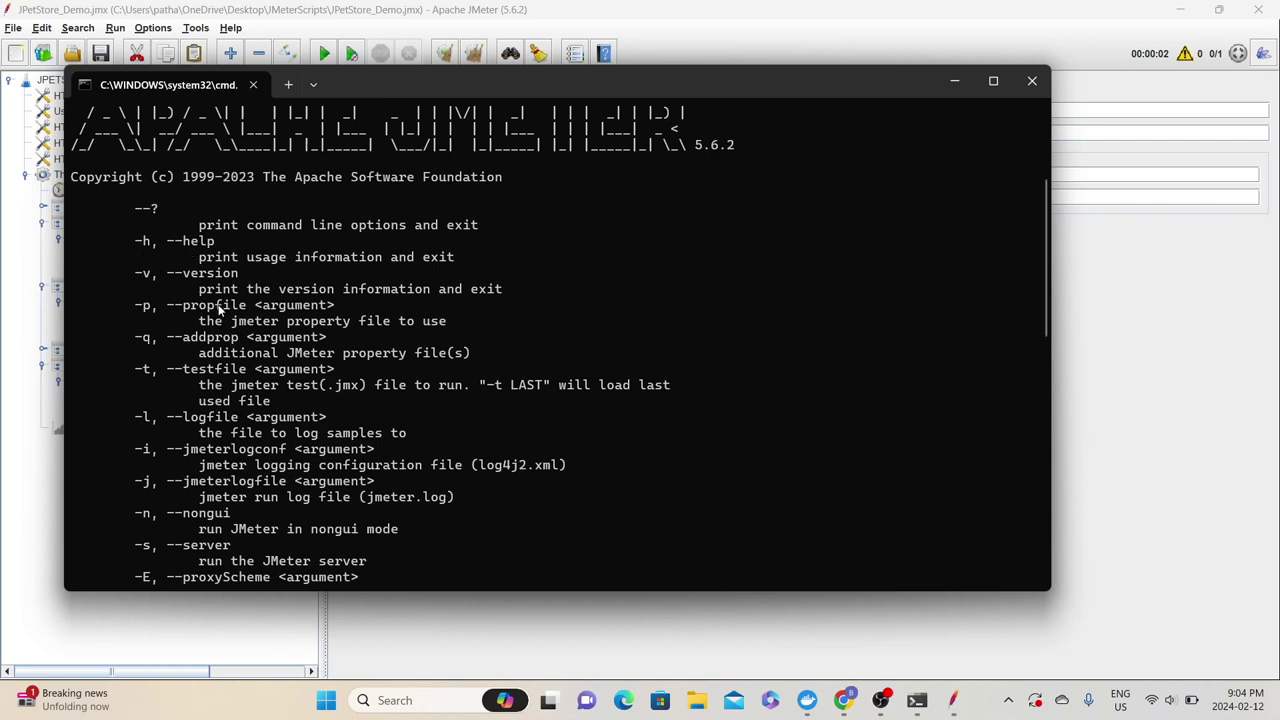
{"action": "scroll", "coordinate": [140, 330], "scroll_direction": "down", "scroll_amount": 9}
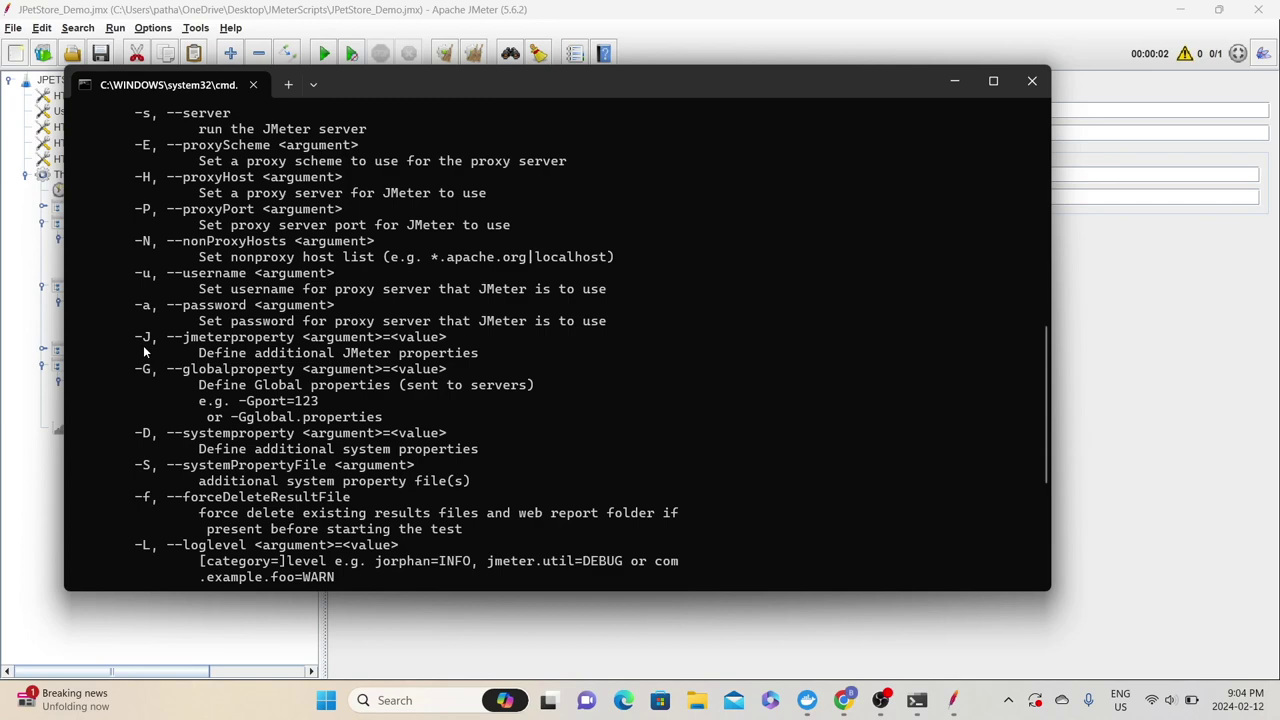
{"action": "scroll", "coordinate": [143, 345], "scroll_direction": "down", "scroll_amount": 6}
Show the JMeter usage help with jmeter -h and read the non-GUI and report generation syntax.
{"action": "type", "text": "jmeter -h"}
{"action": "key", "text": "Return"}
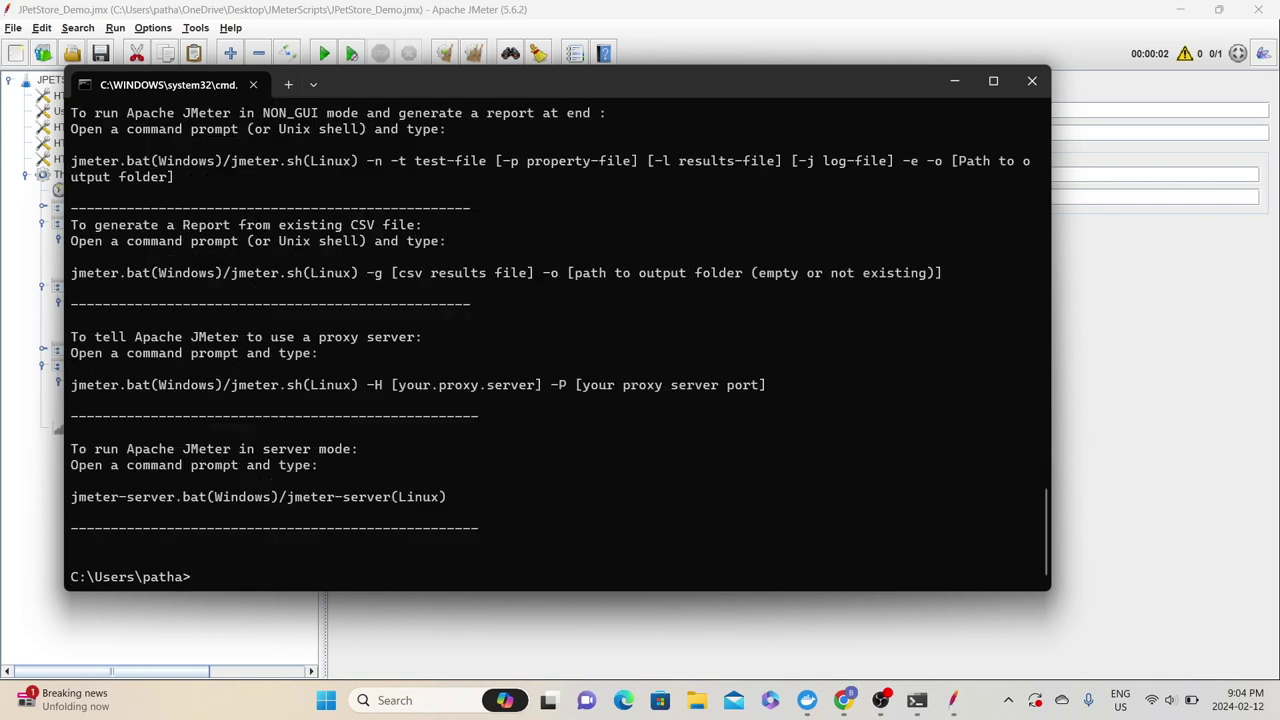
{"action": "scroll", "coordinate": [209, 368], "scroll_direction": "up", "scroll_amount": 10}
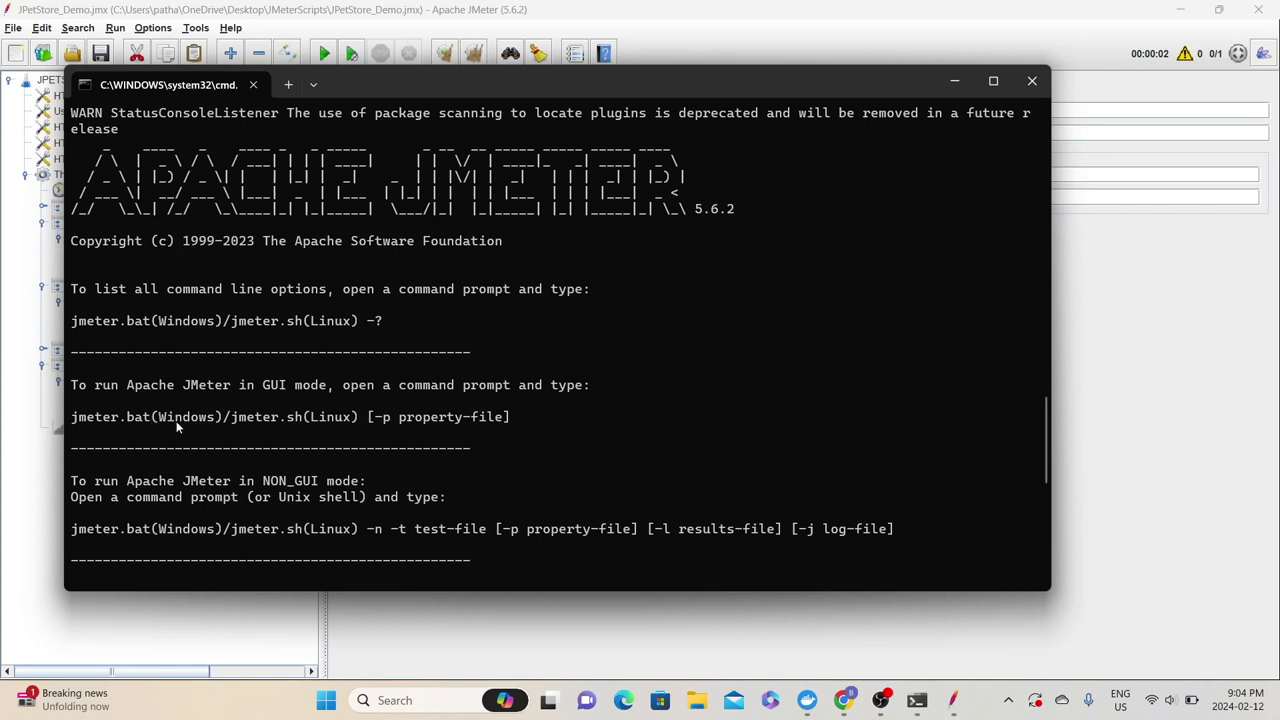
{"action": "scroll", "coordinate": [202, 457], "scroll_direction": "down", "scroll_amount": 1}
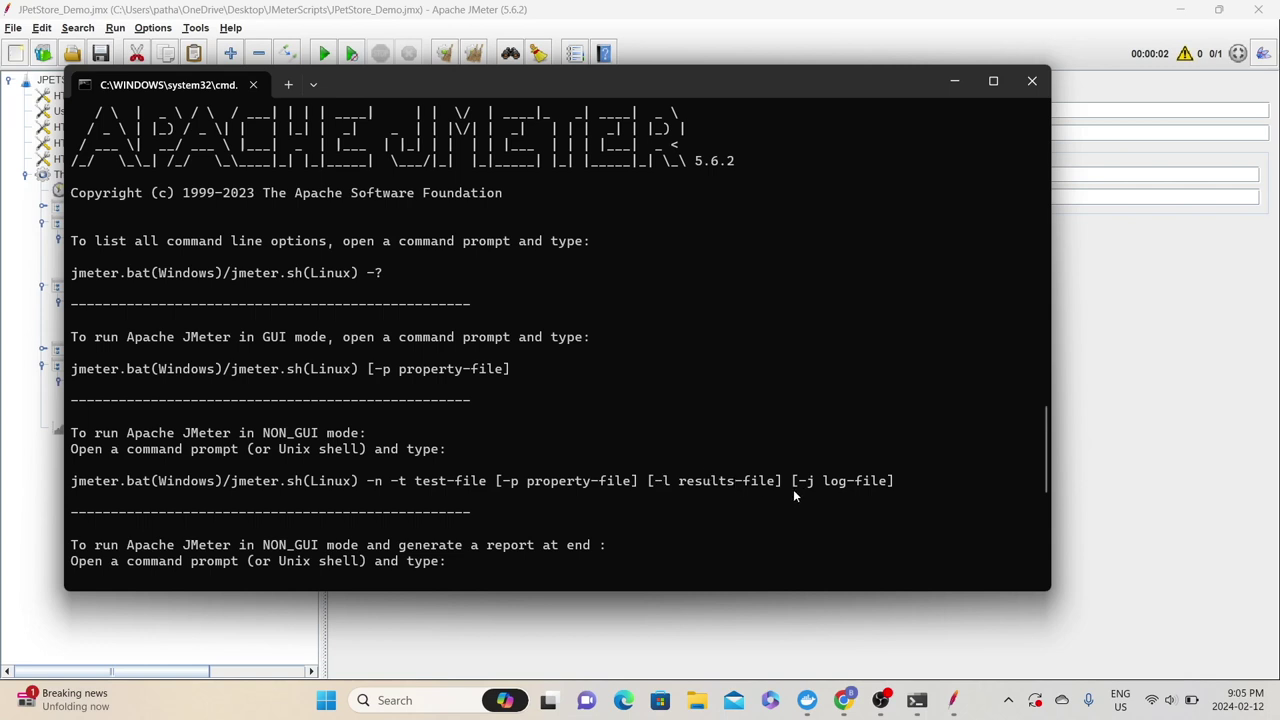
{"action": "scroll", "coordinate": [438, 428], "scroll_direction": "down", "scroll_amount": 2}
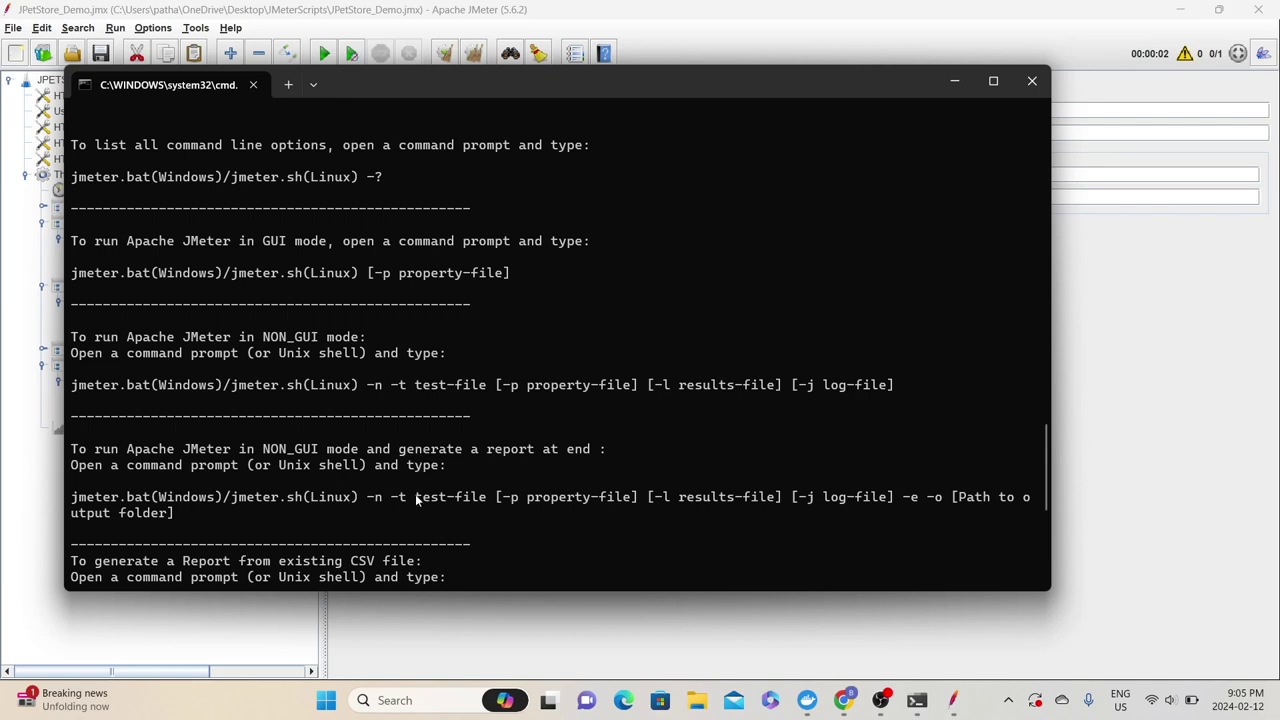
{"action": "scroll", "coordinate": [461, 466], "scroll_direction": "down", "scroll_amount": 1}
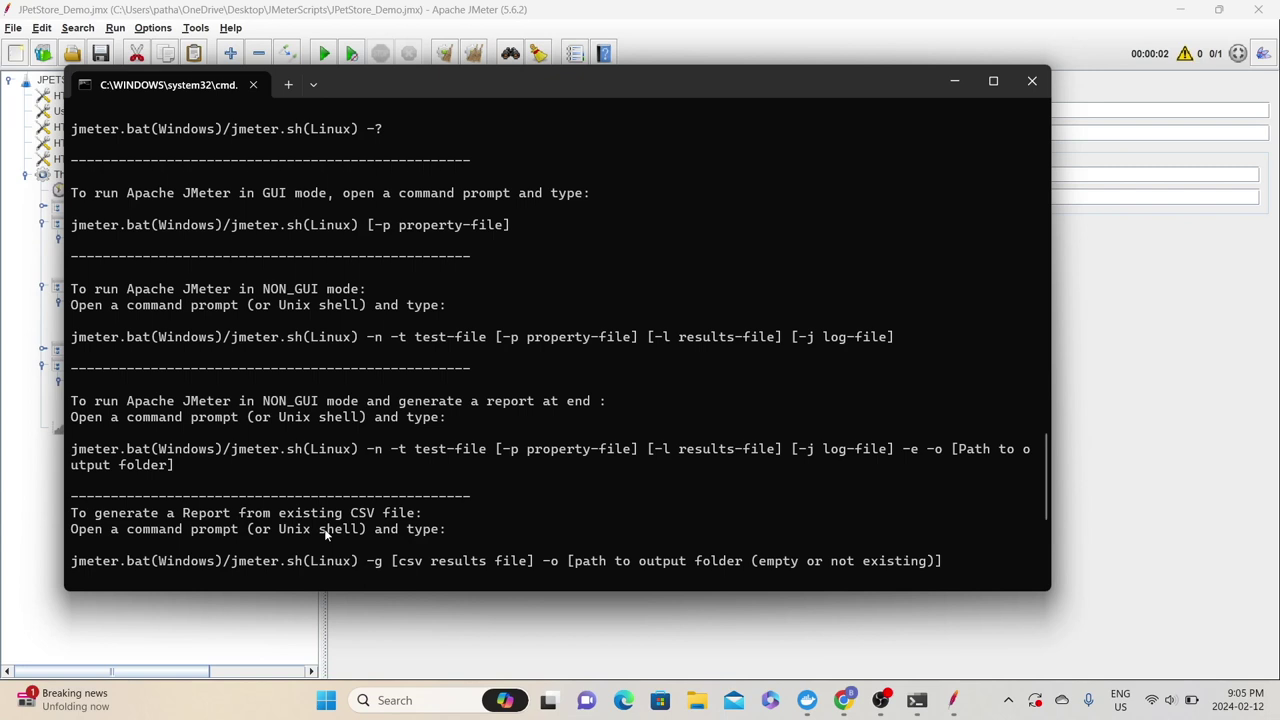
{"action": "scroll", "coordinate": [460, 552], "scroll_direction": "down", "scroll_amount": 1}
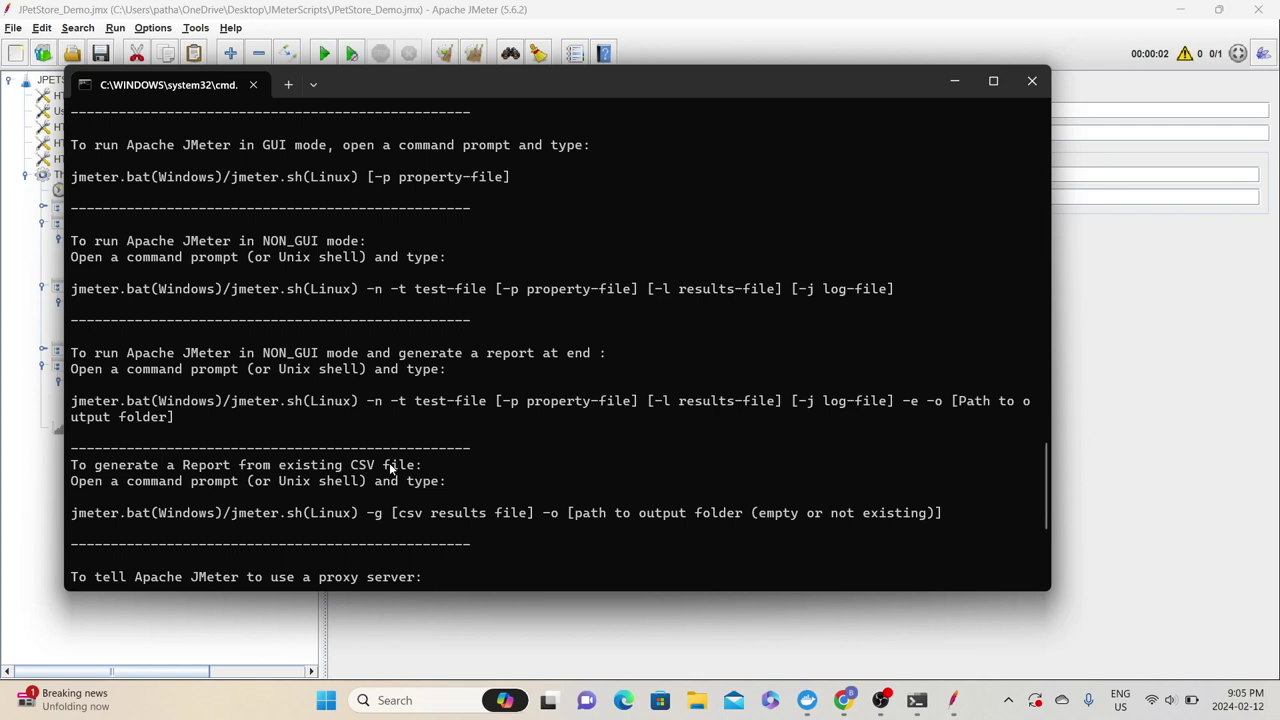
{"action": "key", "text": "Return"}
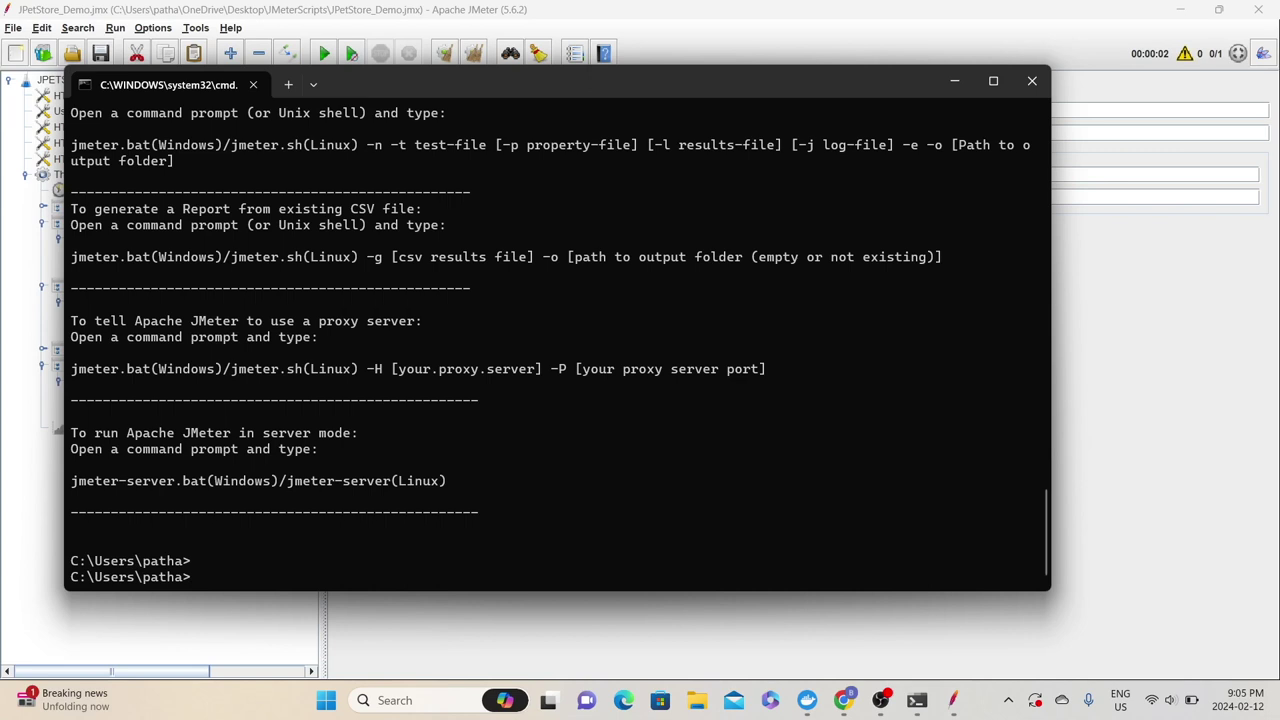
Begin the non-GUI test command with jmeter -n -t at the prompt.
{"action": "type", "text": "jmeter"}
{"action": "key", "text": "BackSpace"}
{"action": "type", "text": ".bat"}
{"action": "key", "text": "BackSpace"}
{"action": "key", "text": "BackSpace"}
{"action": "key", "text": "BackSpace"}
{"action": "key", "text": "BackSpace"}
{"action": "type", "text": "-n"}
{"action": "type", "text": "-t"}
Copy the desktop JMeterScripts folder path from File Explorer into the command and complete it with the test file JPetStore_Demo.jmx.
{"action": "left_click", "coordinate": [697, 700]}
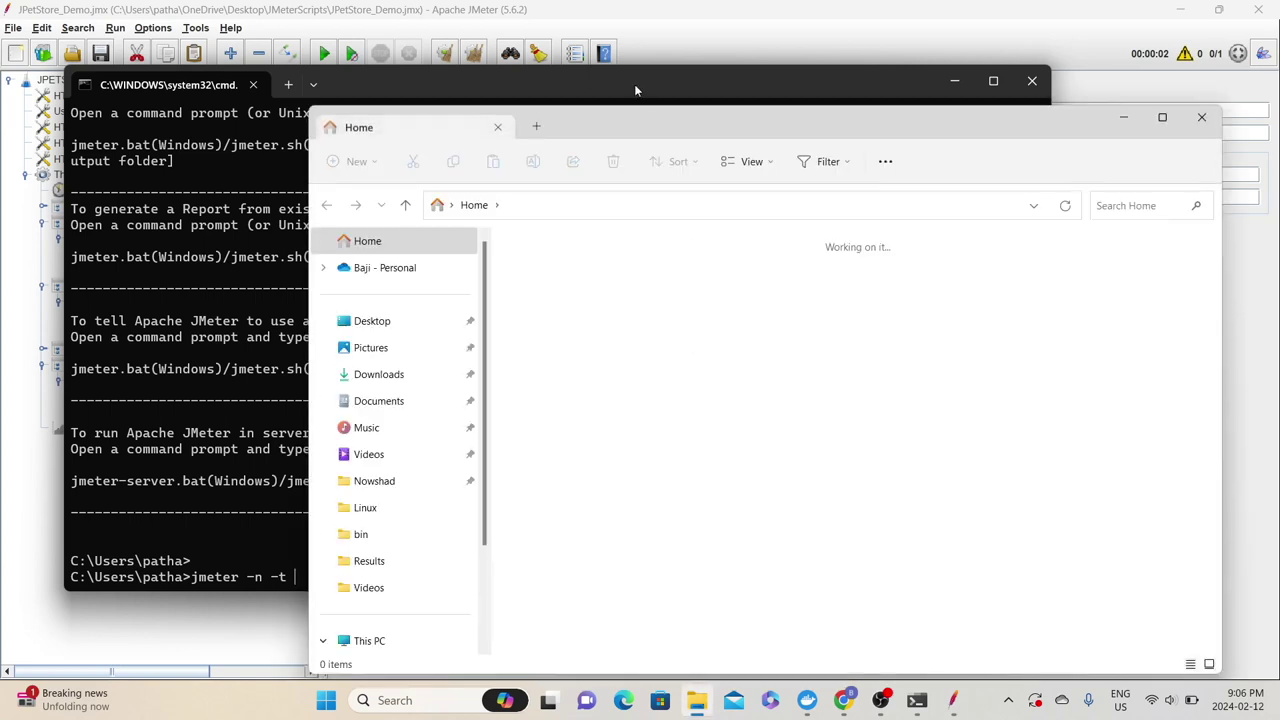
{"action": "double_click", "coordinate": [588, 275]}
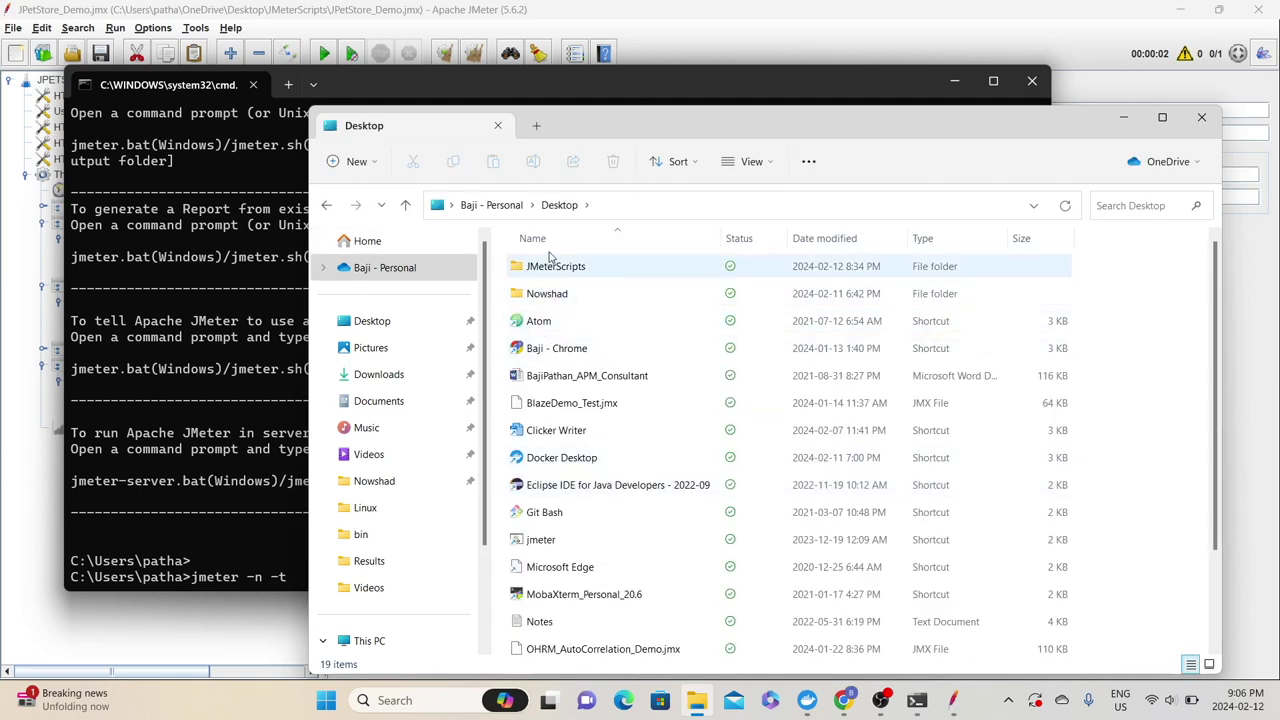
{"action": "double_click", "coordinate": [549, 268]}
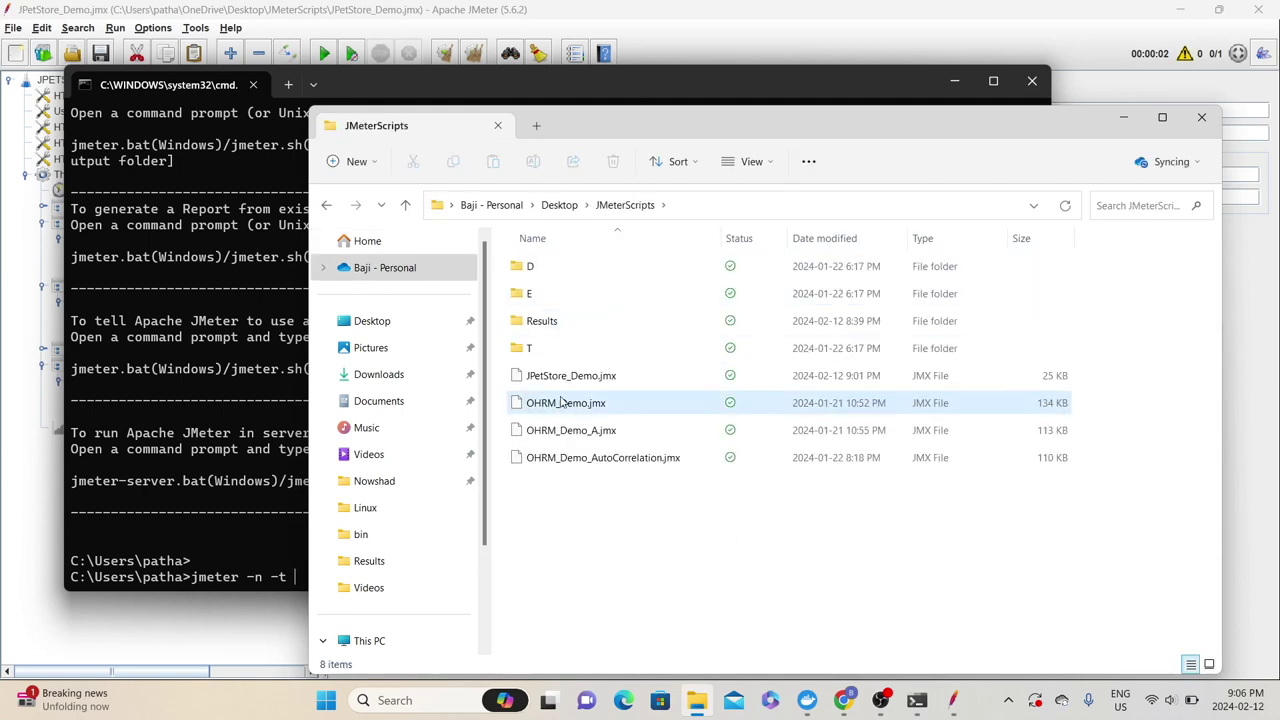
{"action": "left_click", "coordinate": [571, 381]}
{"action": "left_click", "coordinate": [712, 204]}
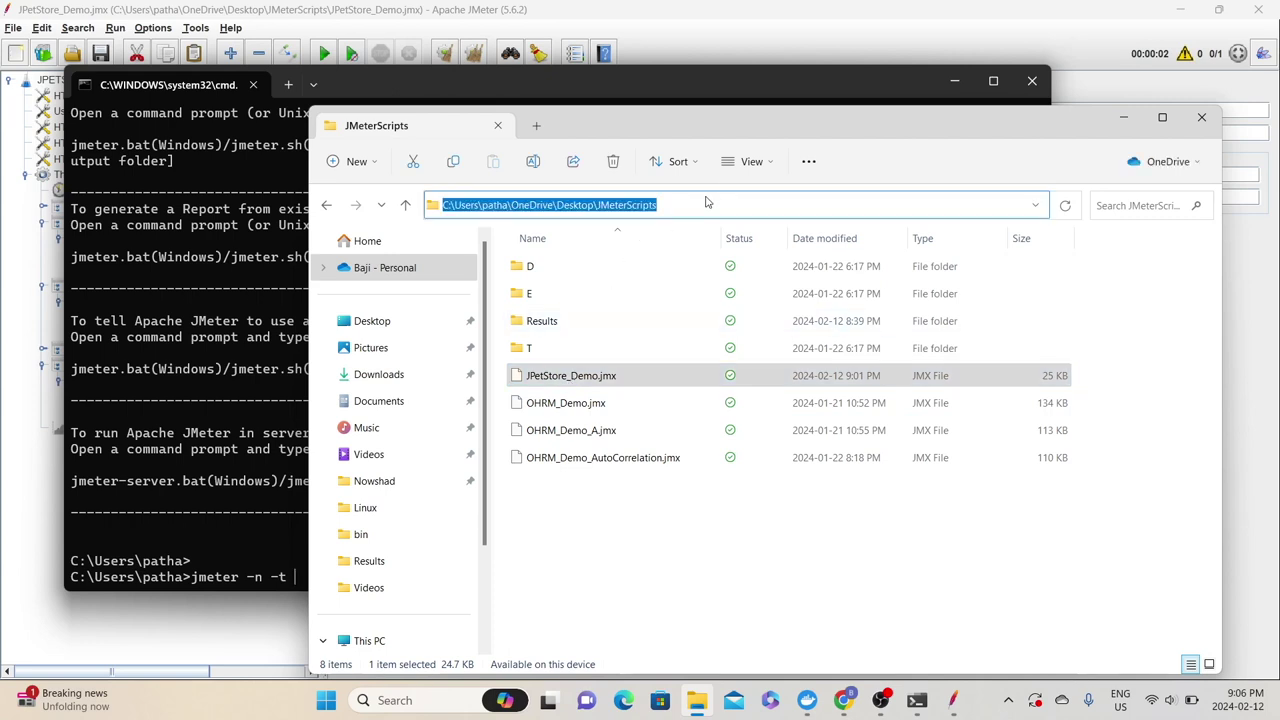
{"action": "left_click", "coordinate": [341, 562]}
{"action": "type", "text": "C:\\Users\\patha\\OneDrive\\Desktop\\JMeterScripts"}
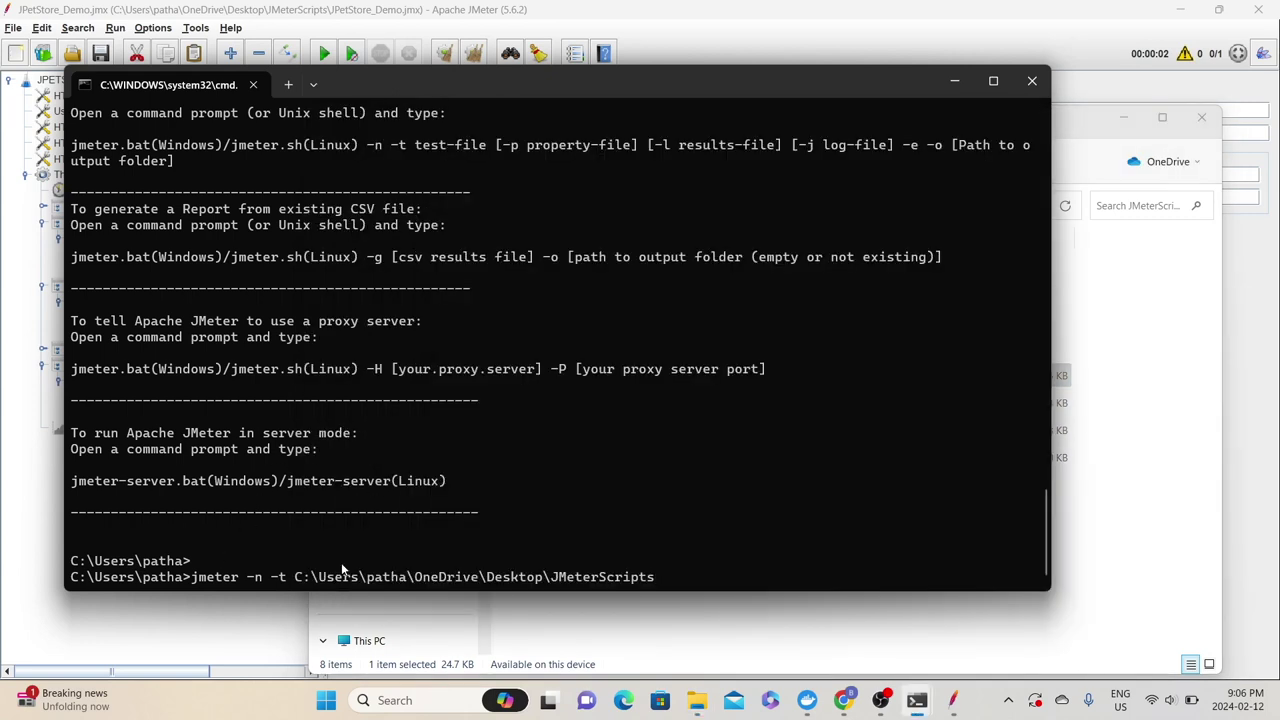
{"action": "type", "text": "\\JP"}
{"action": "key", "text": "Tab"}
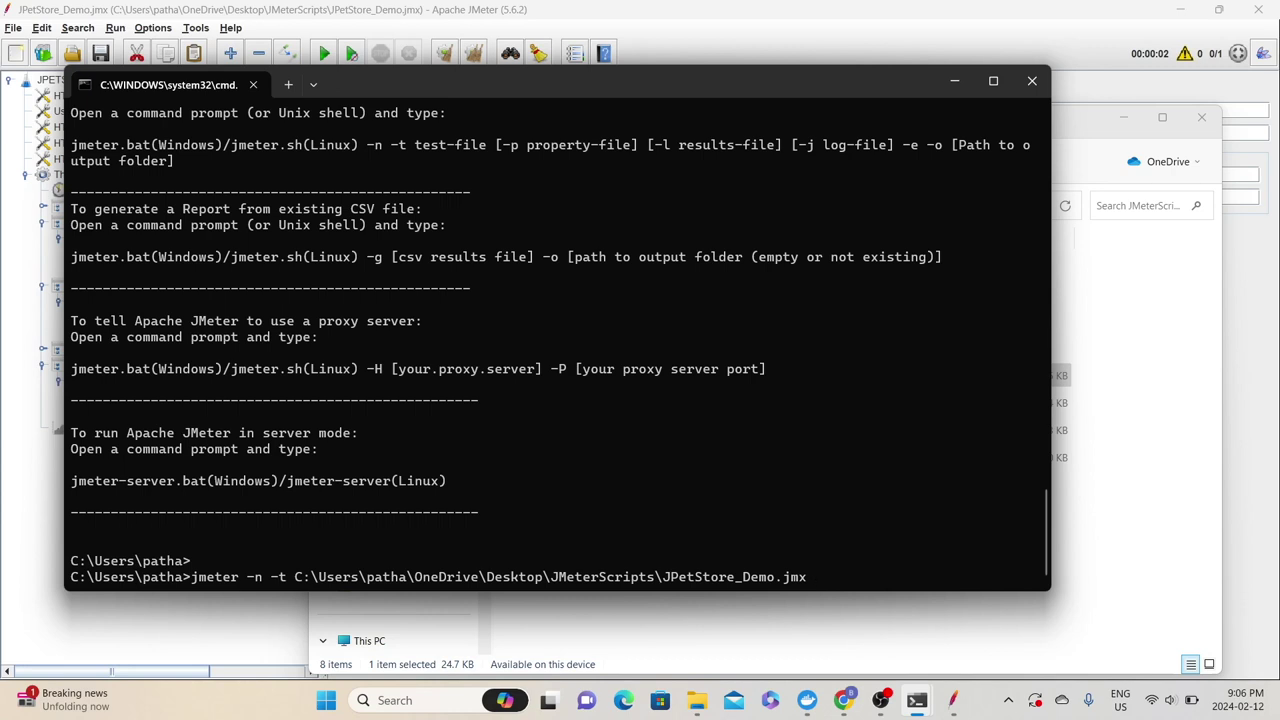
Add the -l option to the command with the copied JMeterScripts folder path and the results file JPetStore_Demo.jtl.
{"action": "type", "text": "-l"}
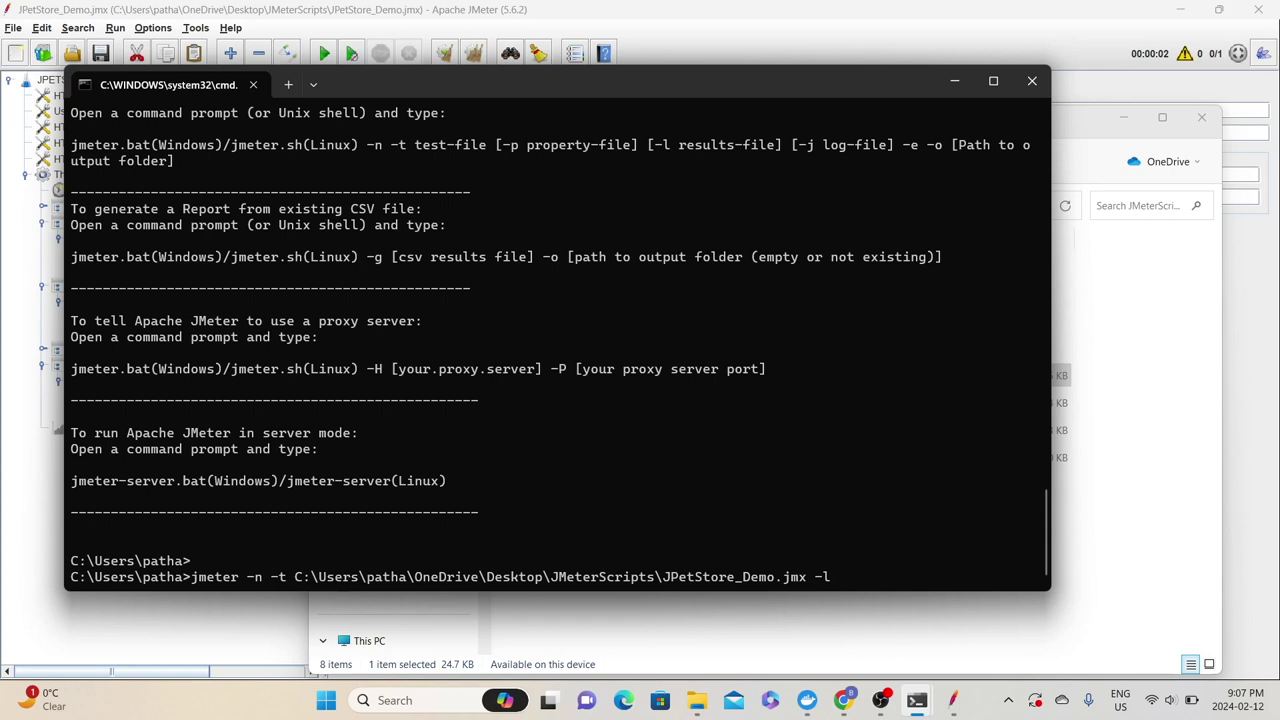
{"action": "left_click", "coordinate": [697, 700]}
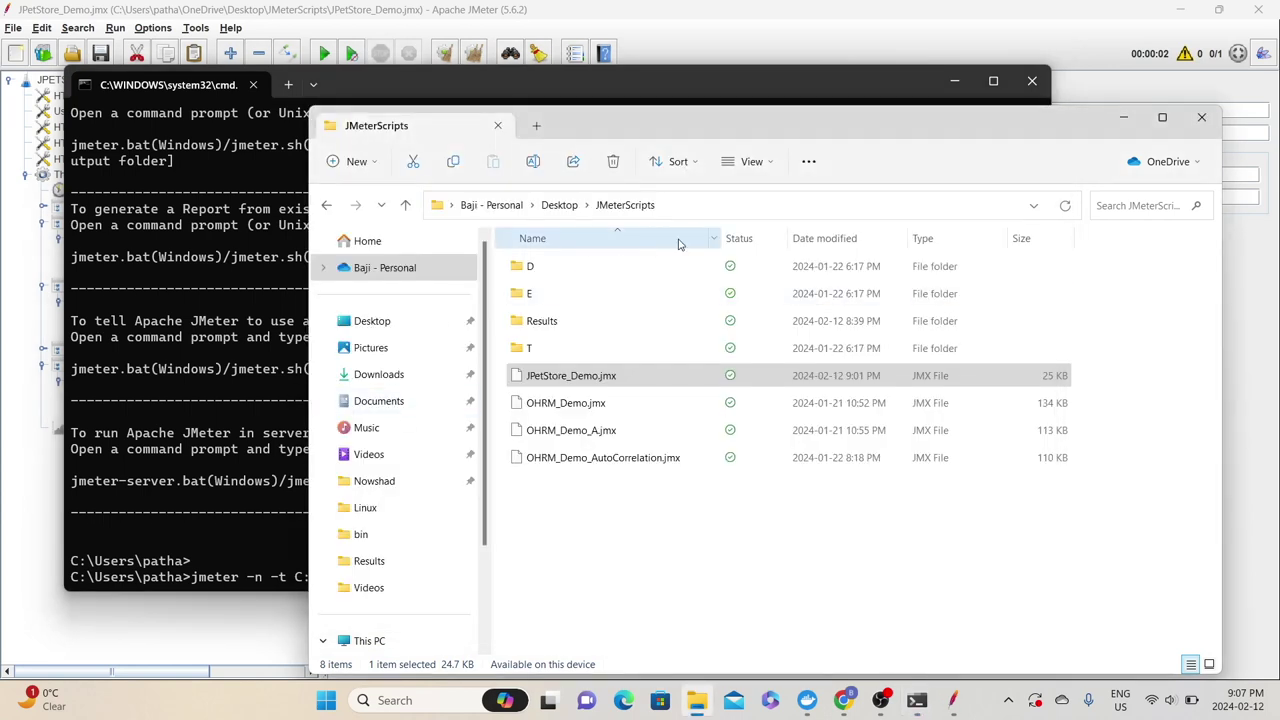
{"action": "left_click", "coordinate": [699, 207]}
{"action": "key", "text": "ctrl+c"}
{"action": "key", "text": "alt+Tab"}
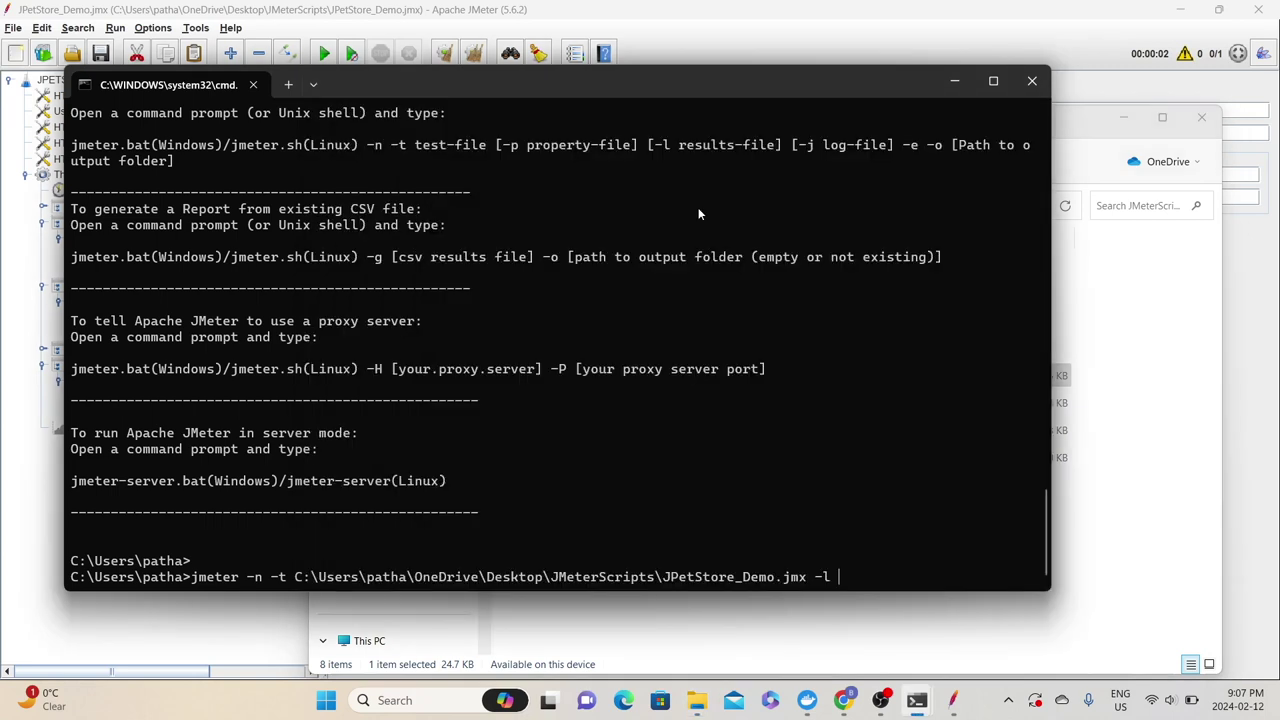
{"action": "key", "text": "ctrl+v"}
{"action": "type", "text": "\\JPetStore_D"}
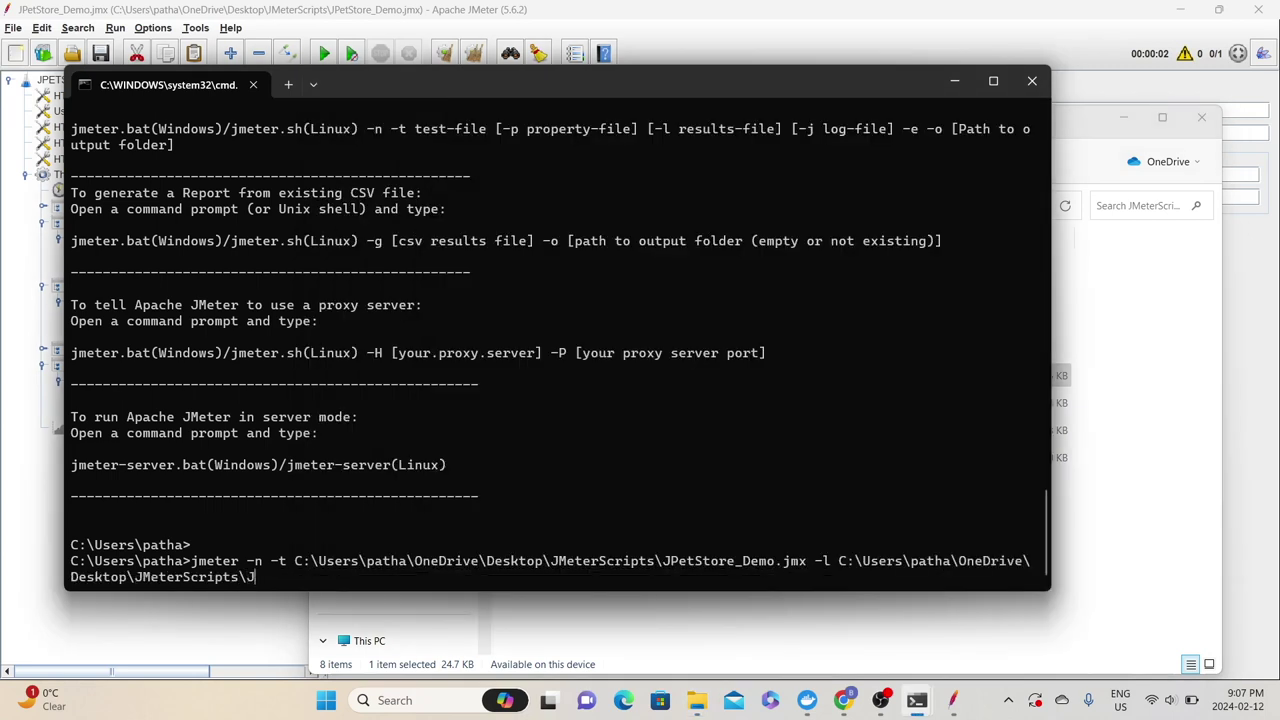
{"action": "type", "text": "emo.jtl"}
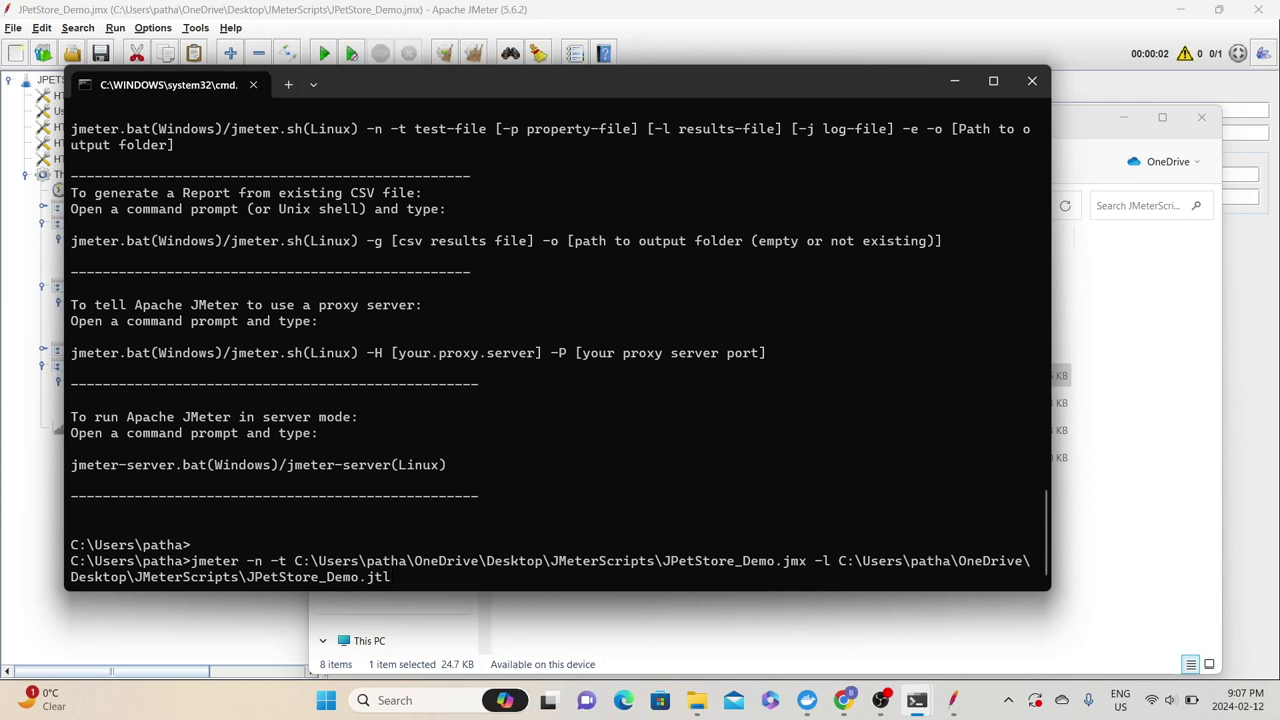
Check the JMeterScripts folder contents and run the completed jmeter -n -t -l command.
{"action": "key", "text": "alt+Tab"}
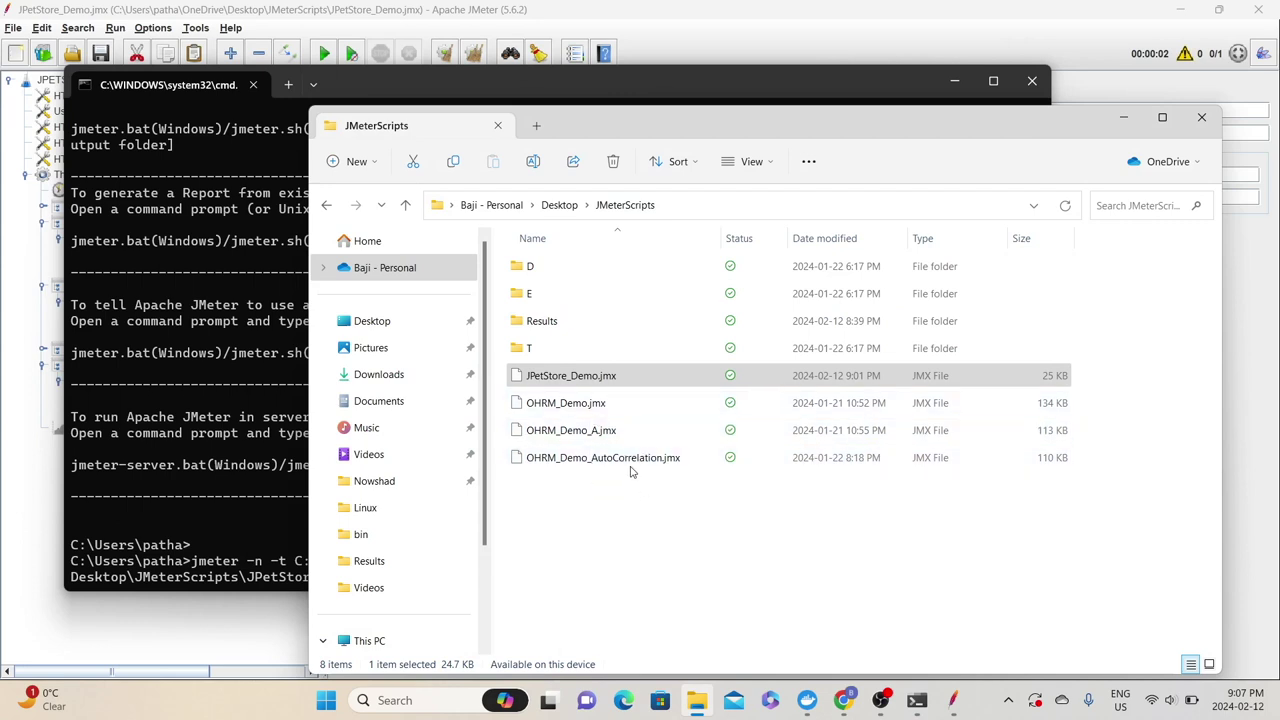
{"action": "left_click", "coordinate": [266, 566]}
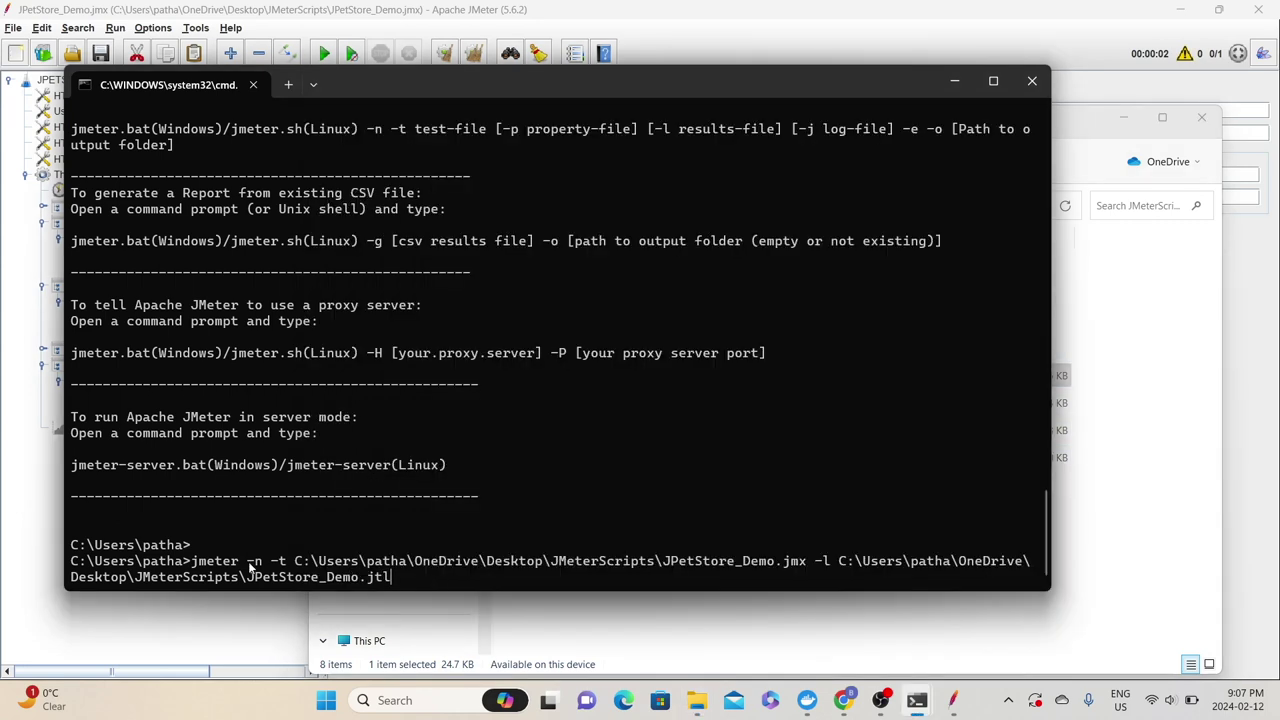
{"action": "key", "text": "Return"}
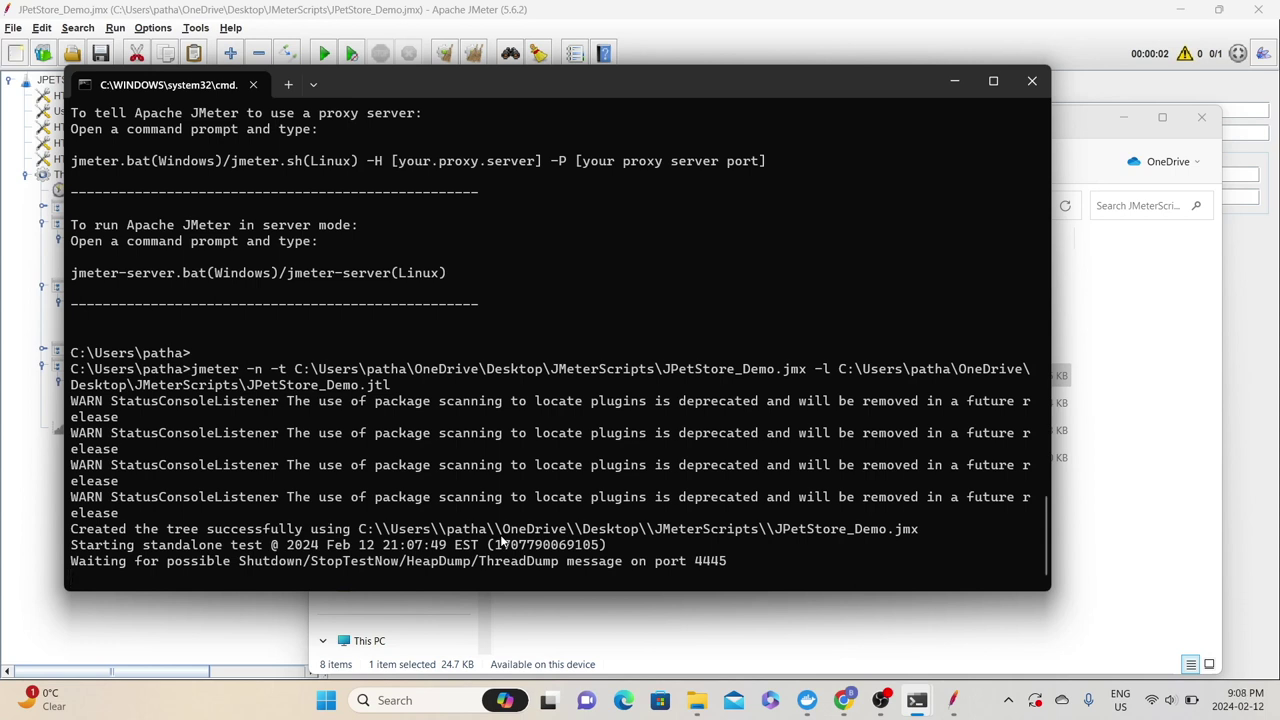
Refresh the JMeterScripts folder to check the results file's size, and return to the terminal to check the run.
{"action": "left_click", "coordinate": [1114, 555]}
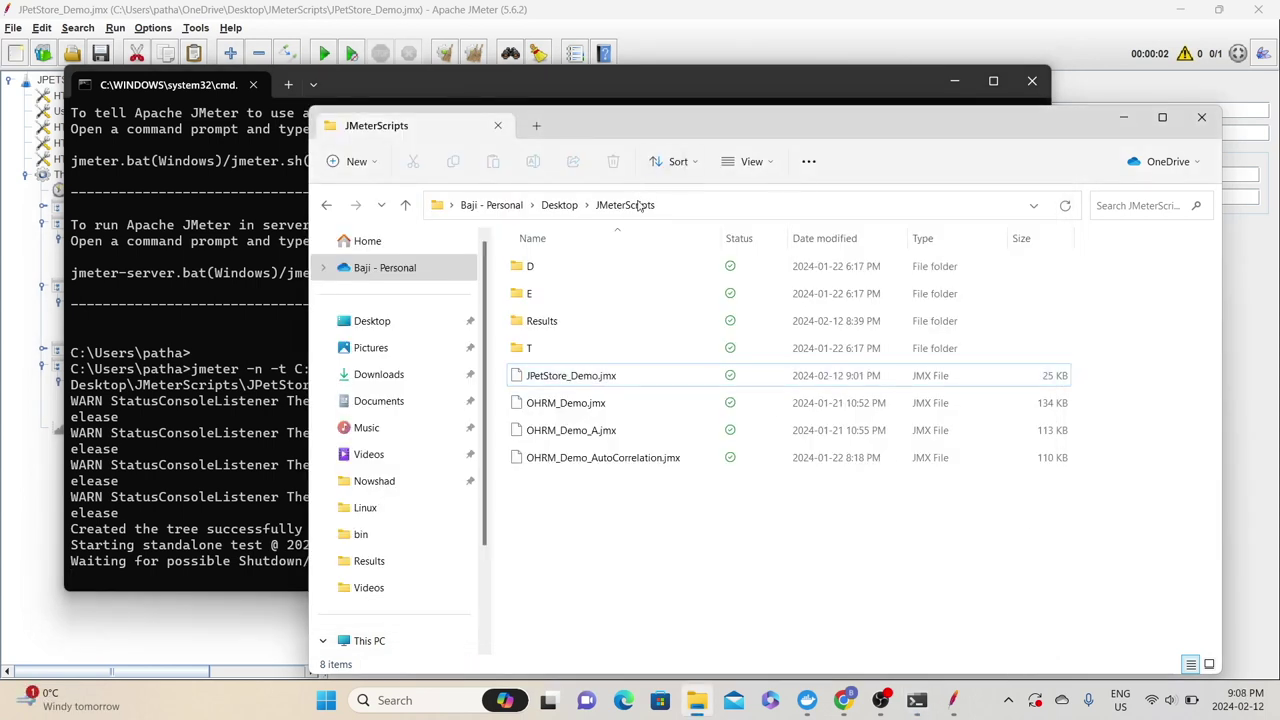
{"action": "left_click", "coordinate": [678, 210]}
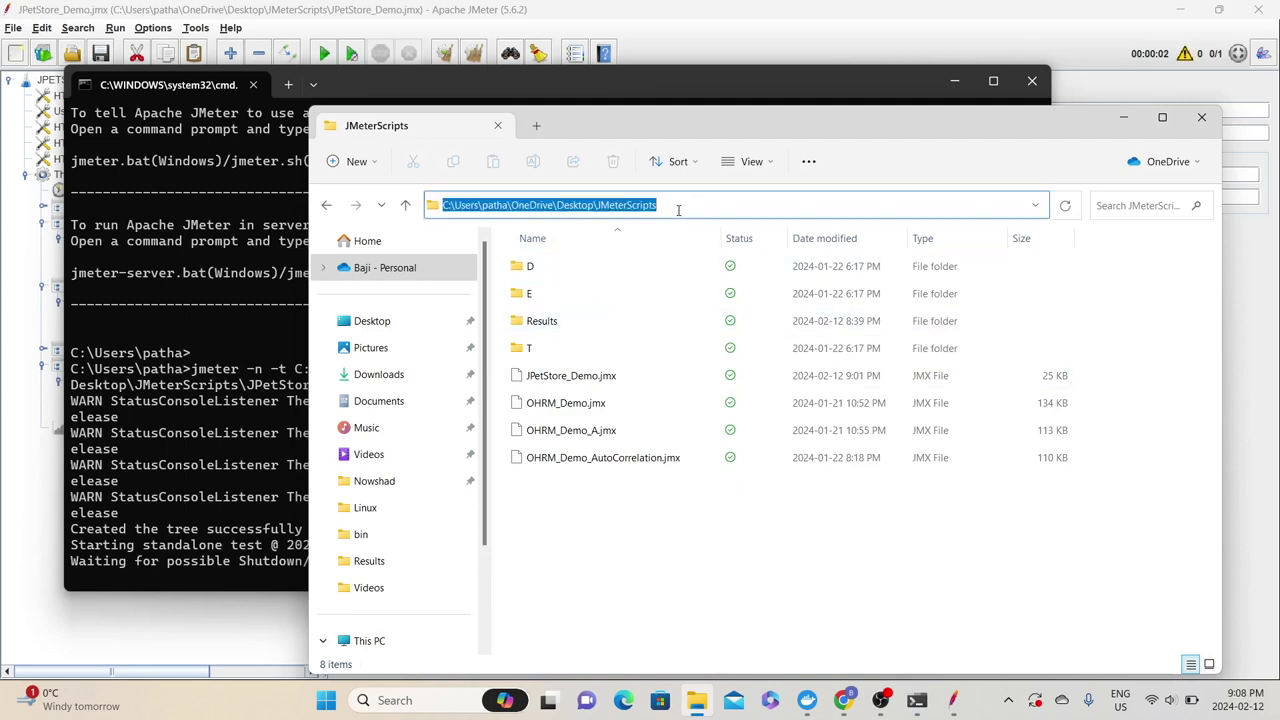
{"action": "left_click", "coordinate": [1065, 205]}
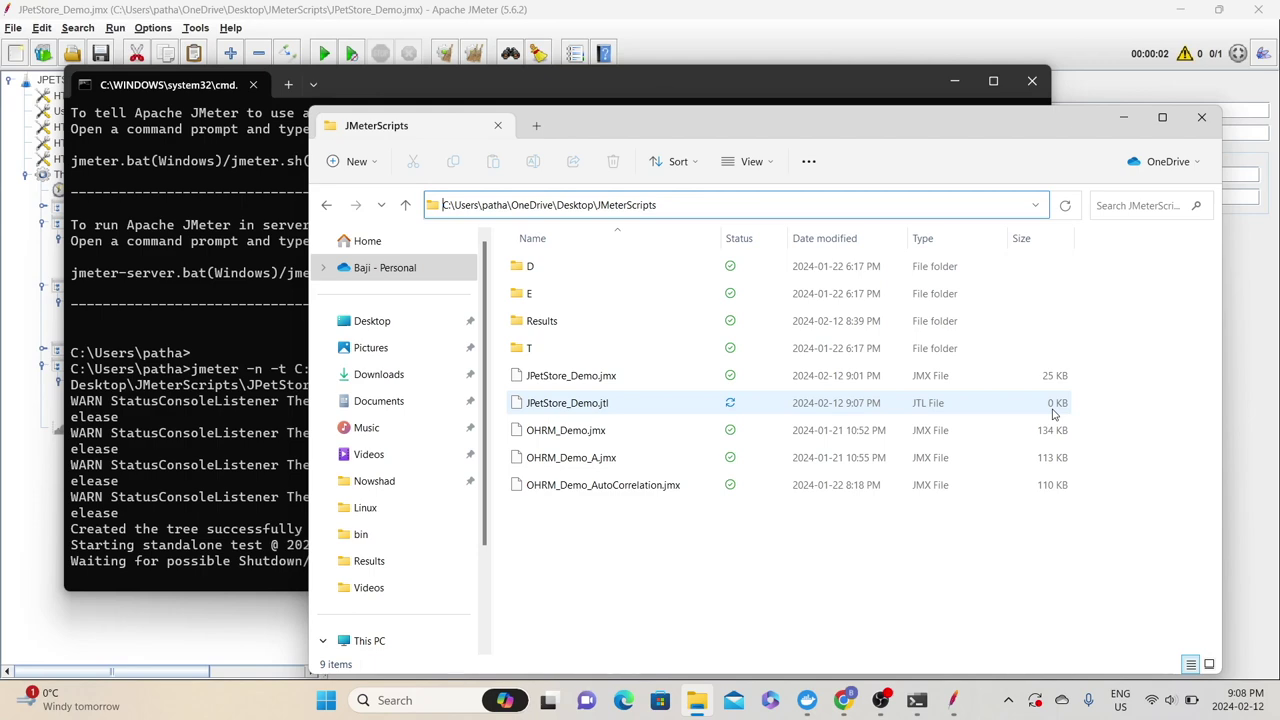
{"action": "left_click_drag", "start_coordinate": [900, 125], "coordinate": [915, 108]}
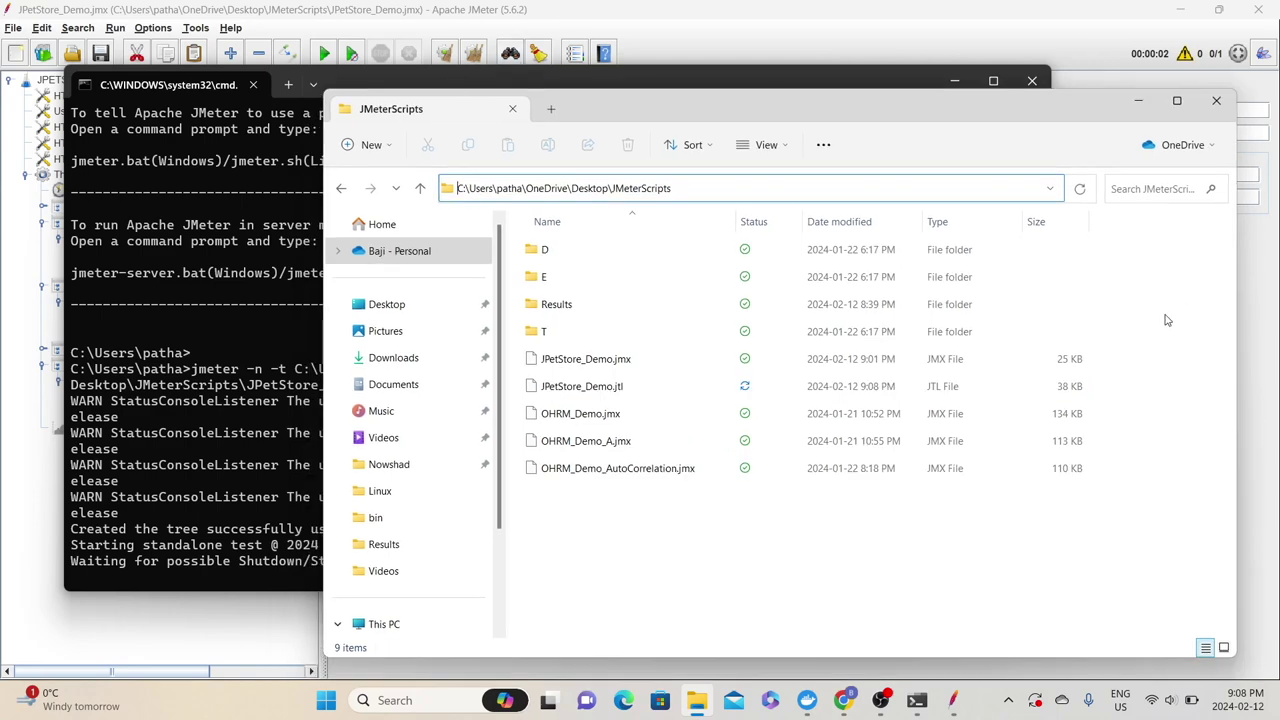
{"action": "left_click", "coordinate": [186, 534]}
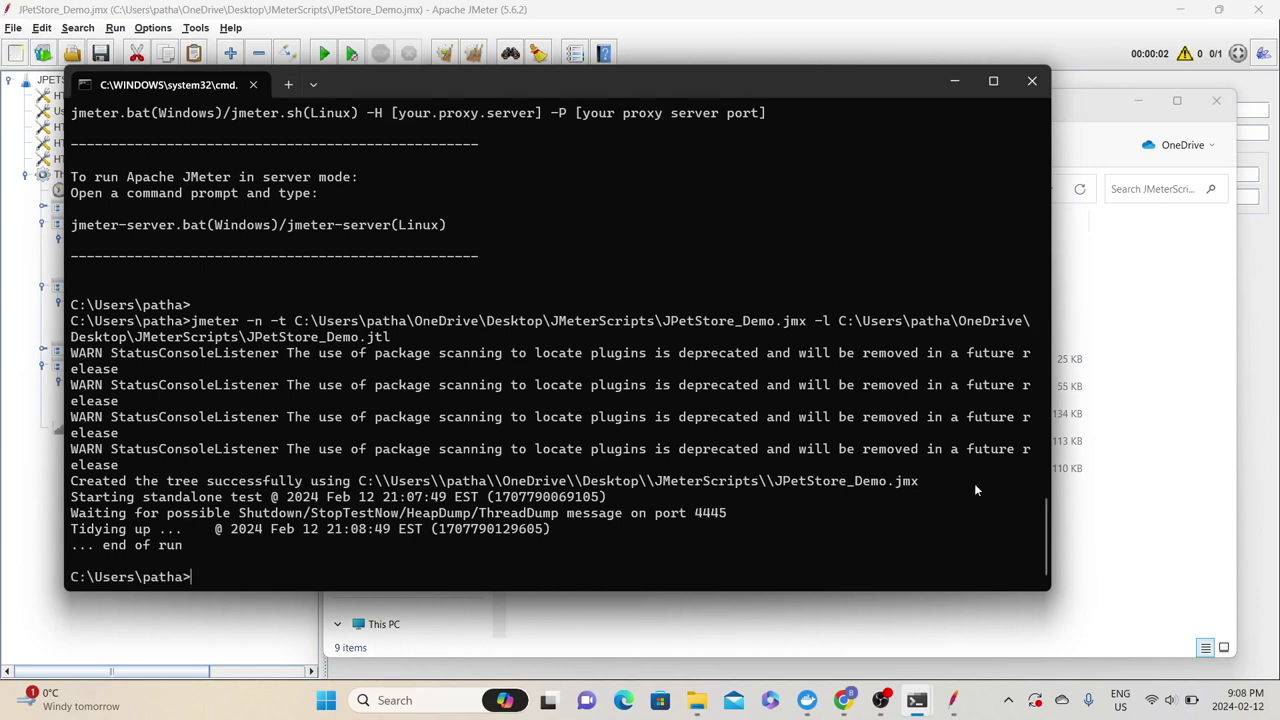
Open JPetStore_Demo.jtl in Notepad, read through the logged samples, and close the file.
{"action": "left_click", "coordinate": [1140, 397]}
{"action": "right_click", "coordinate": [612, 384]}
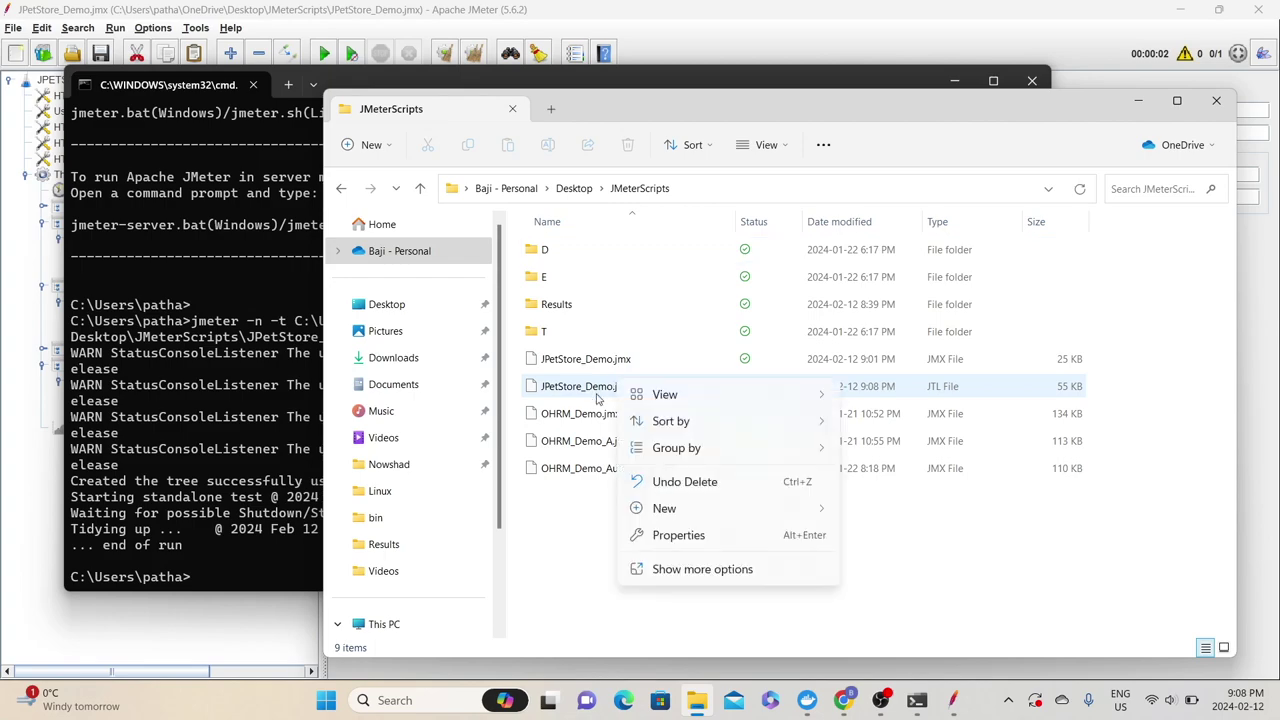
{"action": "right_click", "coordinate": [590, 397]}
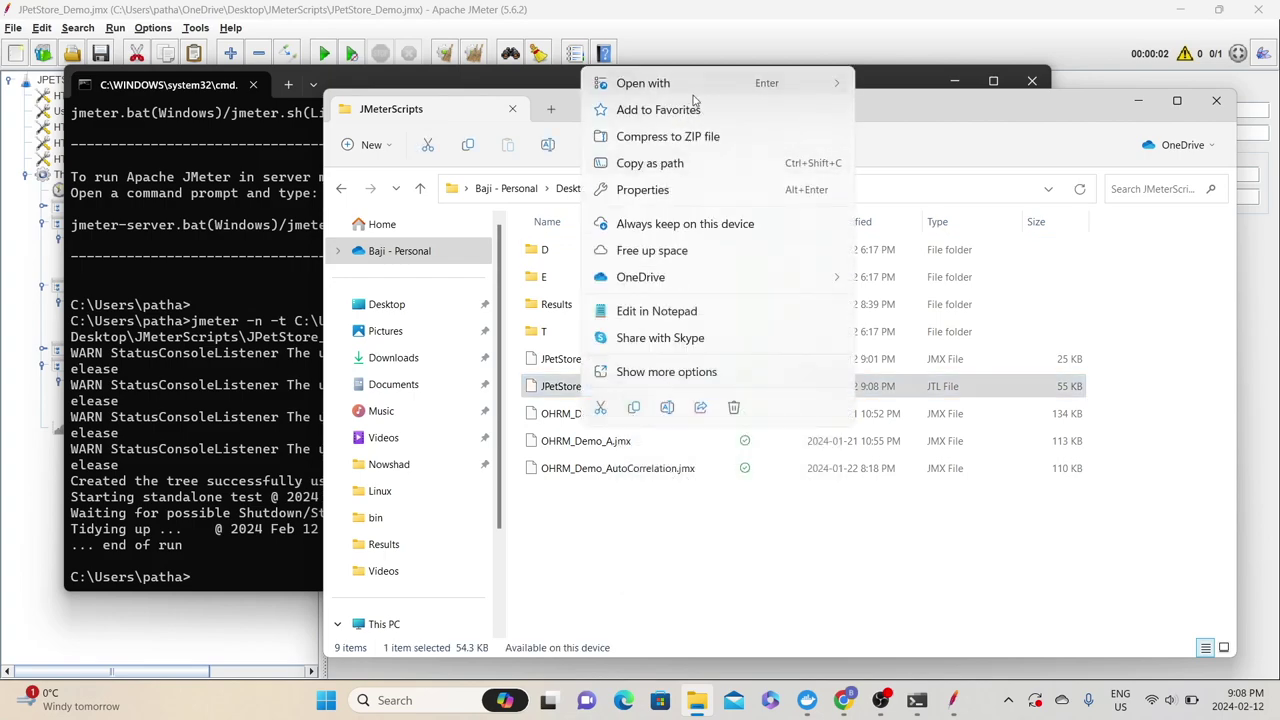
{"action": "left_click", "coordinate": [656, 311]}
{"action": "scroll", "coordinate": [422, 277], "scroll_direction": "down", "scroll_amount": 5}
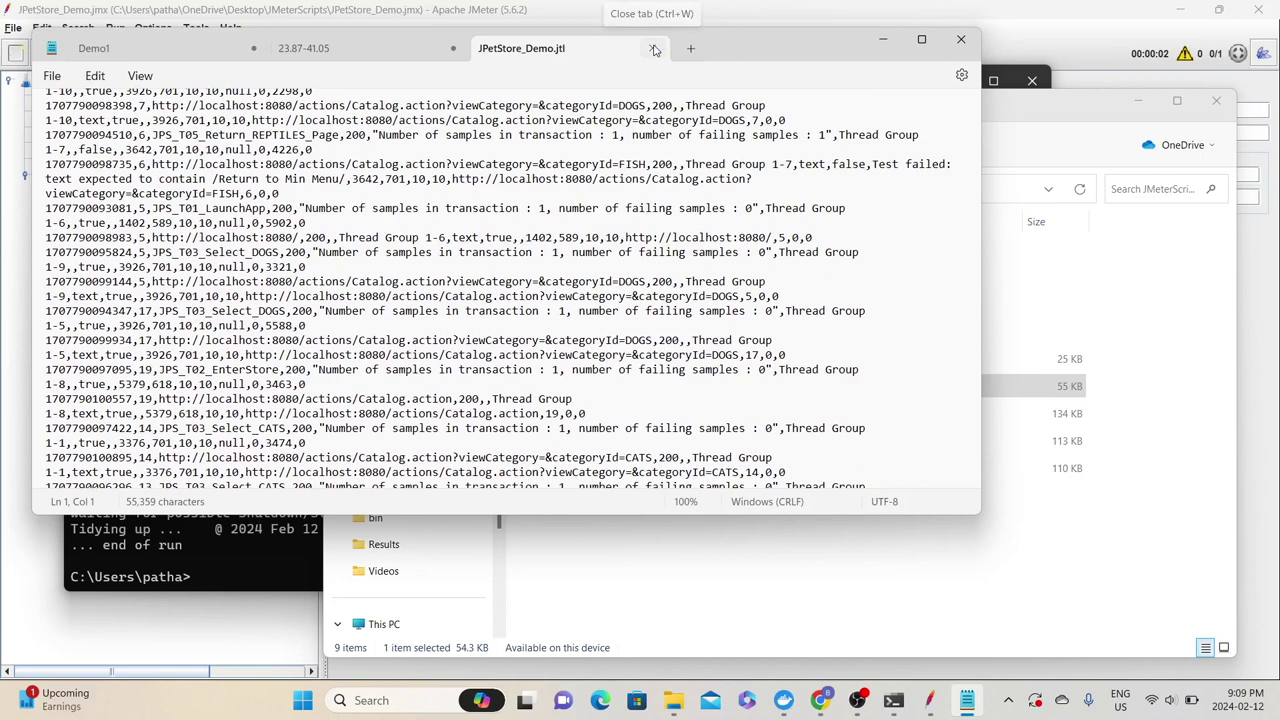
{"action": "left_click", "coordinate": [654, 49]}
Open jmeter.properties from the apache-jmeter-5.6.2 bin folder in Visual Studio Code.
{"action": "left_click", "coordinate": [230, 545]}
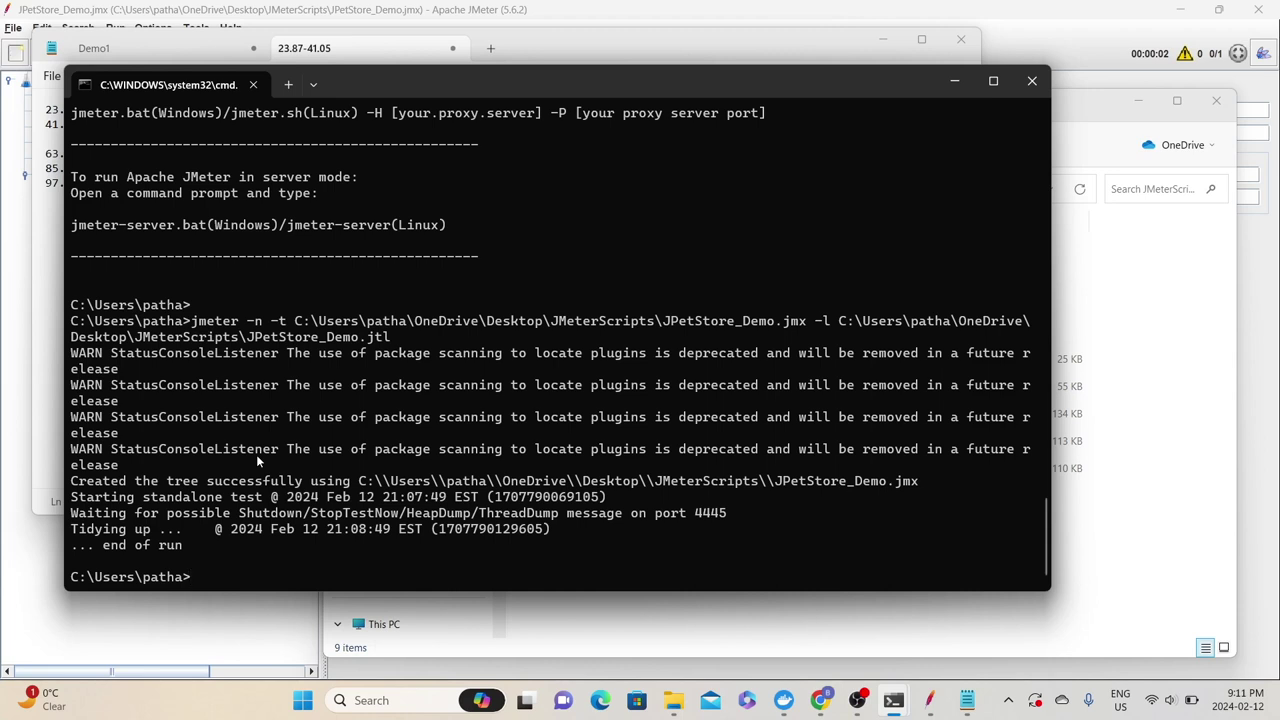
{"action": "left_click", "coordinate": [410, 608]}
{"action": "left_click", "coordinate": [373, 519]}
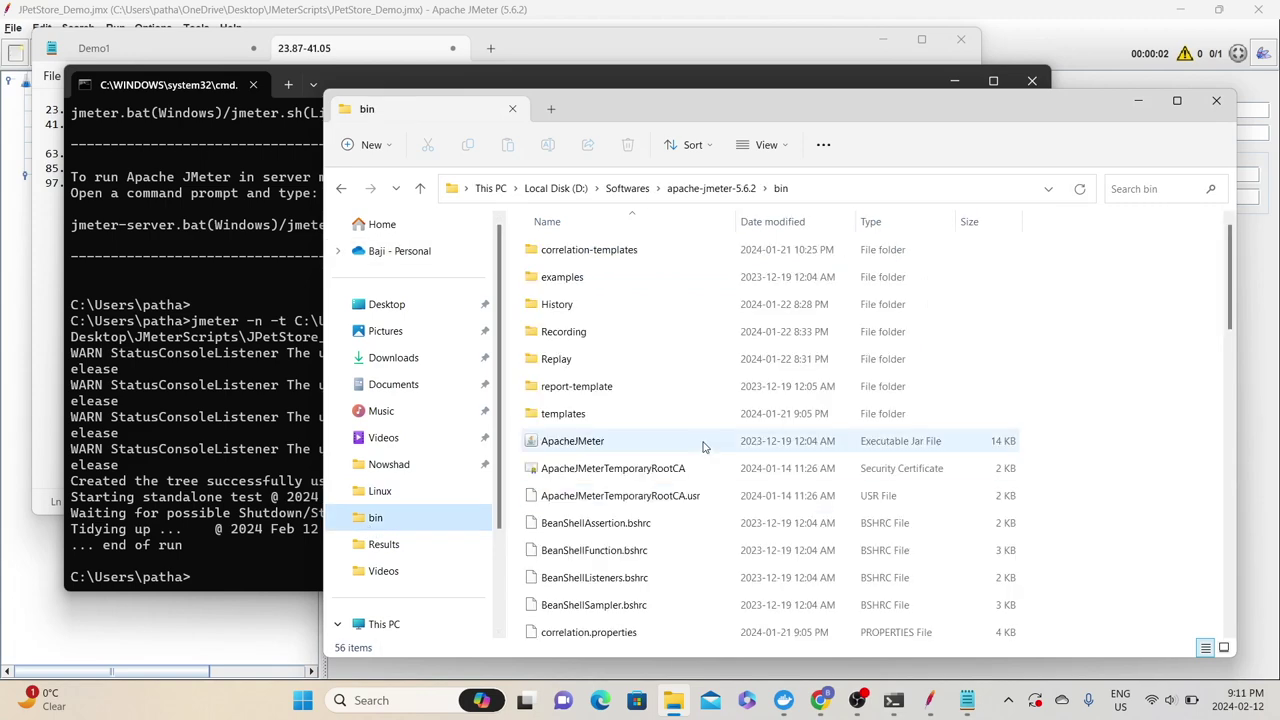
{"action": "scroll", "coordinate": [700, 450], "scroll_direction": "down", "scroll_amount": 10}
{"action": "scroll", "coordinate": [600, 490], "scroll_direction": "up", "scroll_amount": 2}
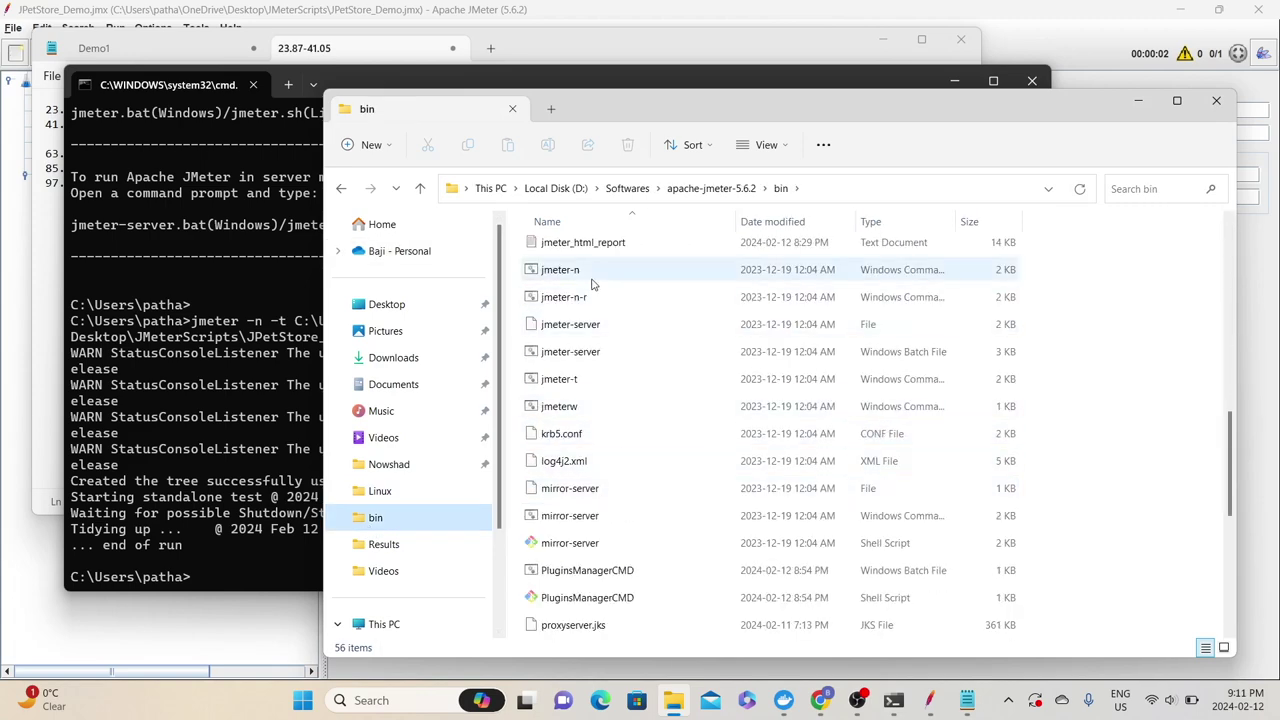
{"action": "right_click", "coordinate": [590, 328]}
{"action": "mouse_move", "coordinate": [700, 383]}
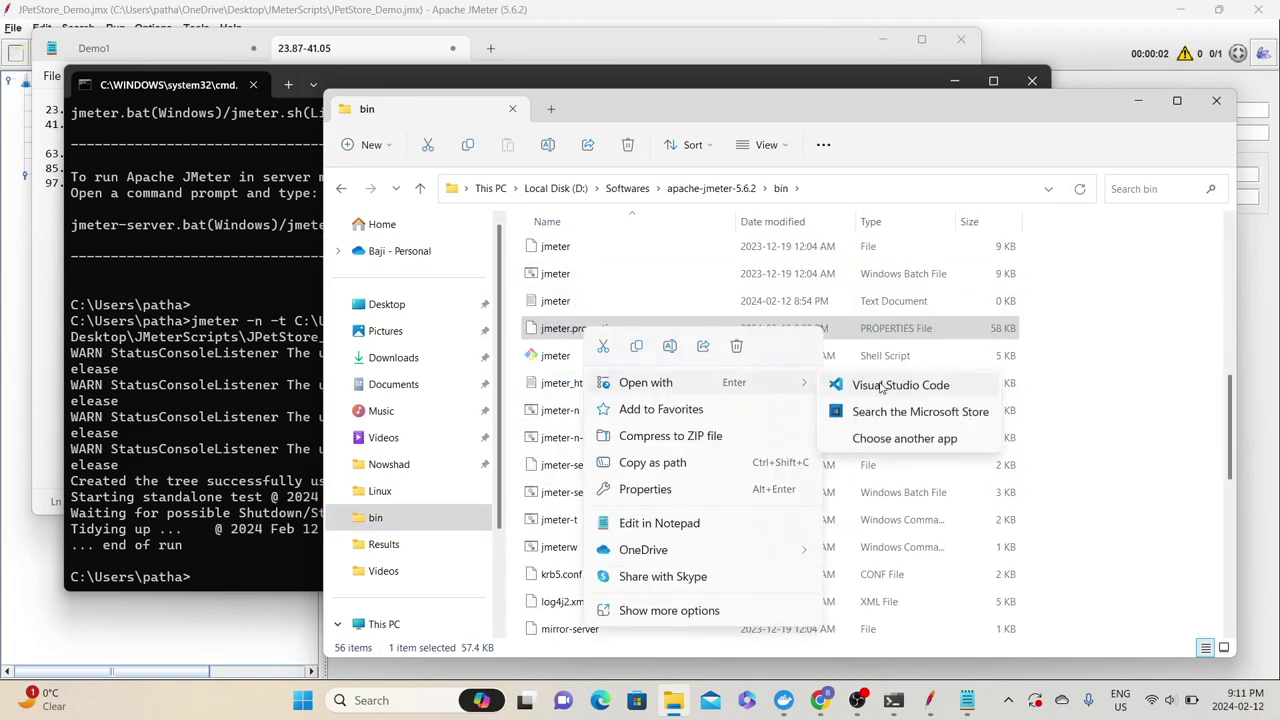
{"action": "left_click", "coordinate": [881, 386]}
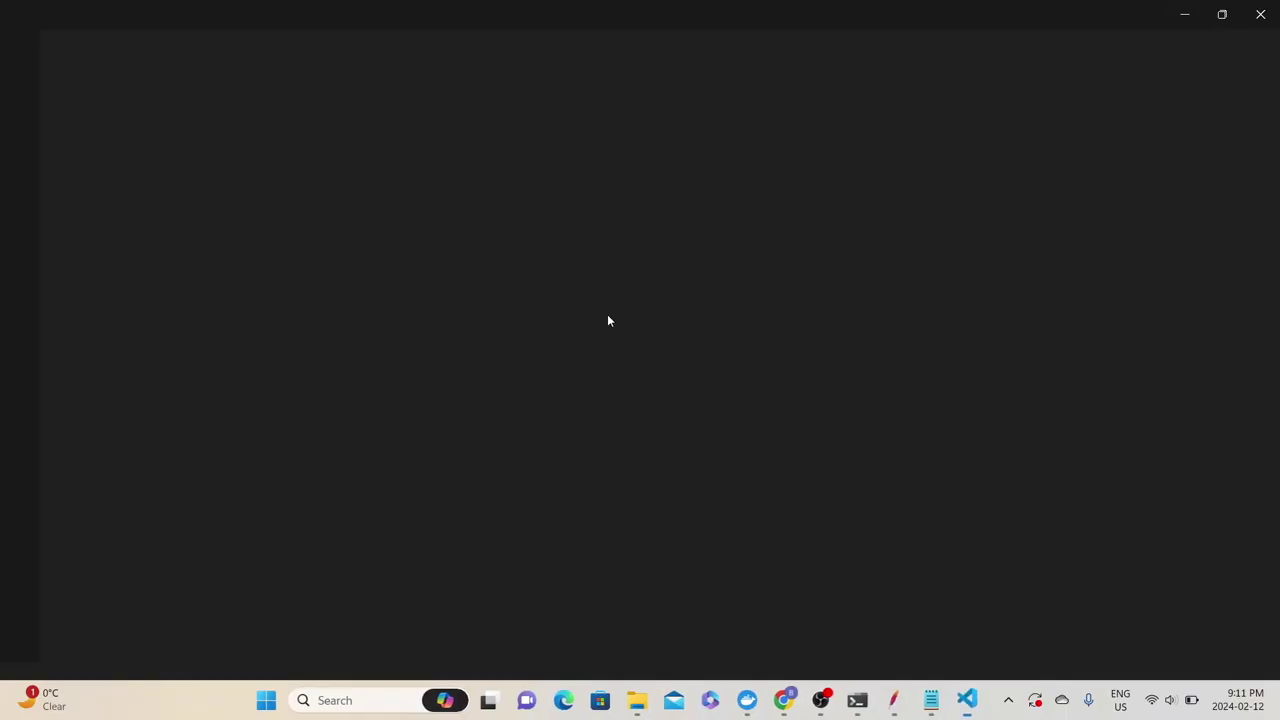
Search jmeter.properties for "Summari" and read the Summariser configuration section for non-GUI mode.
{"action": "key", "text": "ctrl+f"}
{"action": "type", "text": "S"}
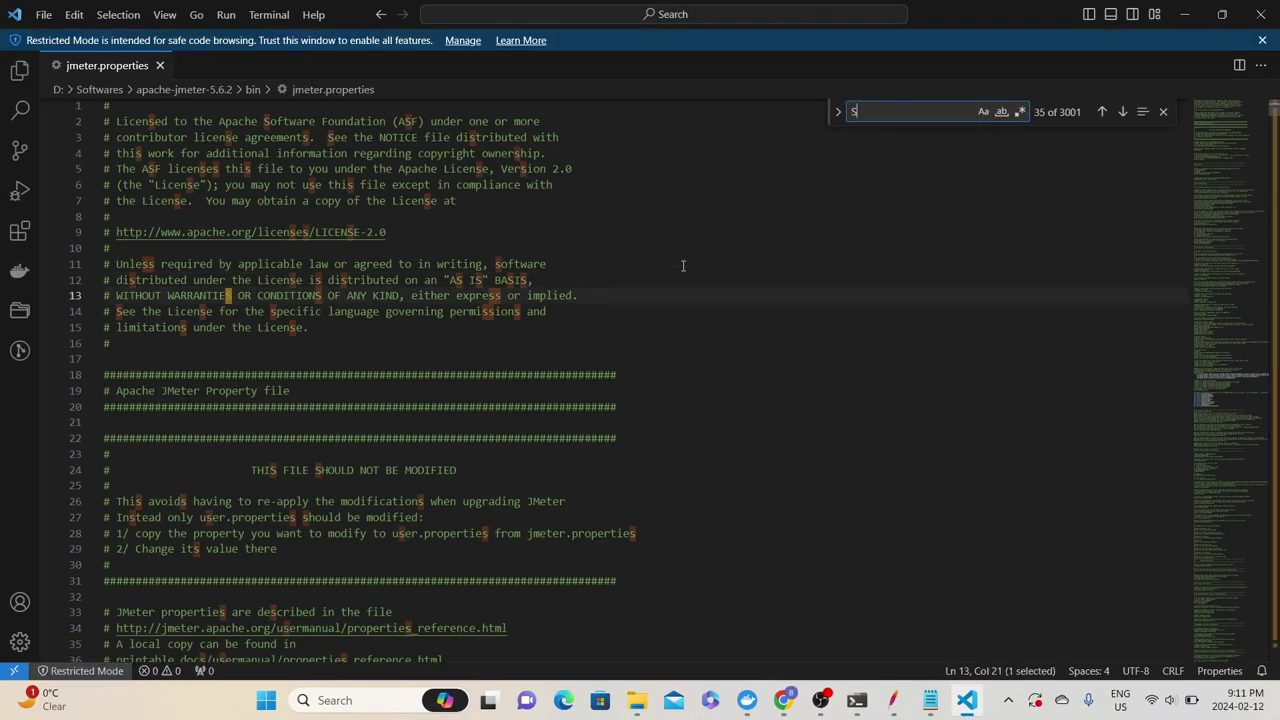
{"action": "type", "text": "ummari"}
{"action": "left_click", "coordinate": [328, 505]}
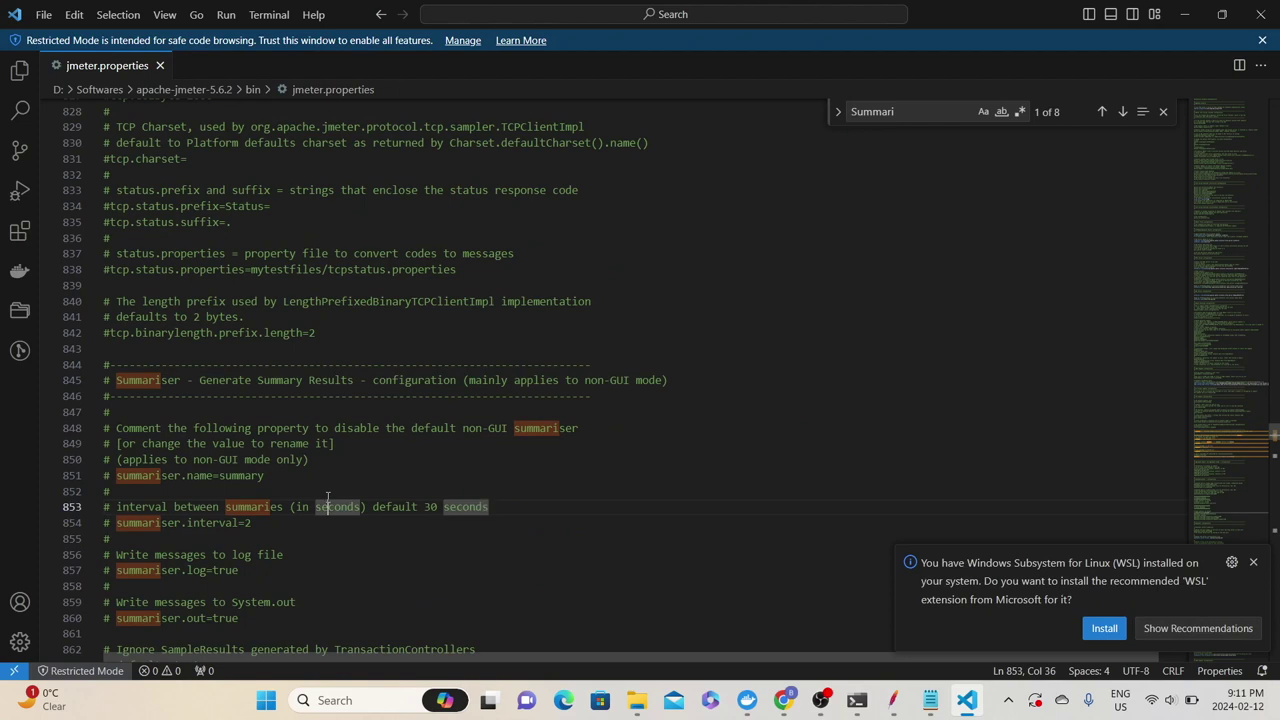
{"action": "scroll", "coordinate": [328, 497], "scroll_direction": "down", "scroll_amount": 2}
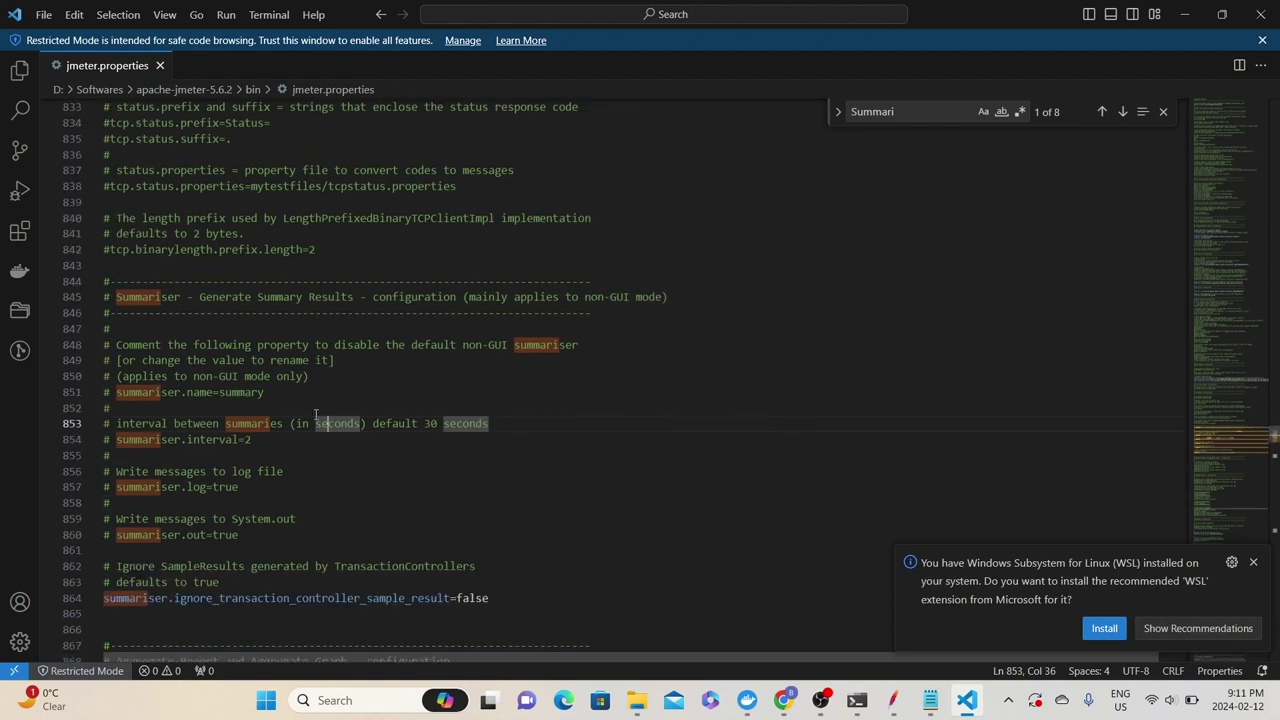
{"action": "left_click", "coordinate": [375, 297]}
{"action": "double_click", "coordinate": [375, 297]}
{"action": "left_click", "coordinate": [482, 297]}
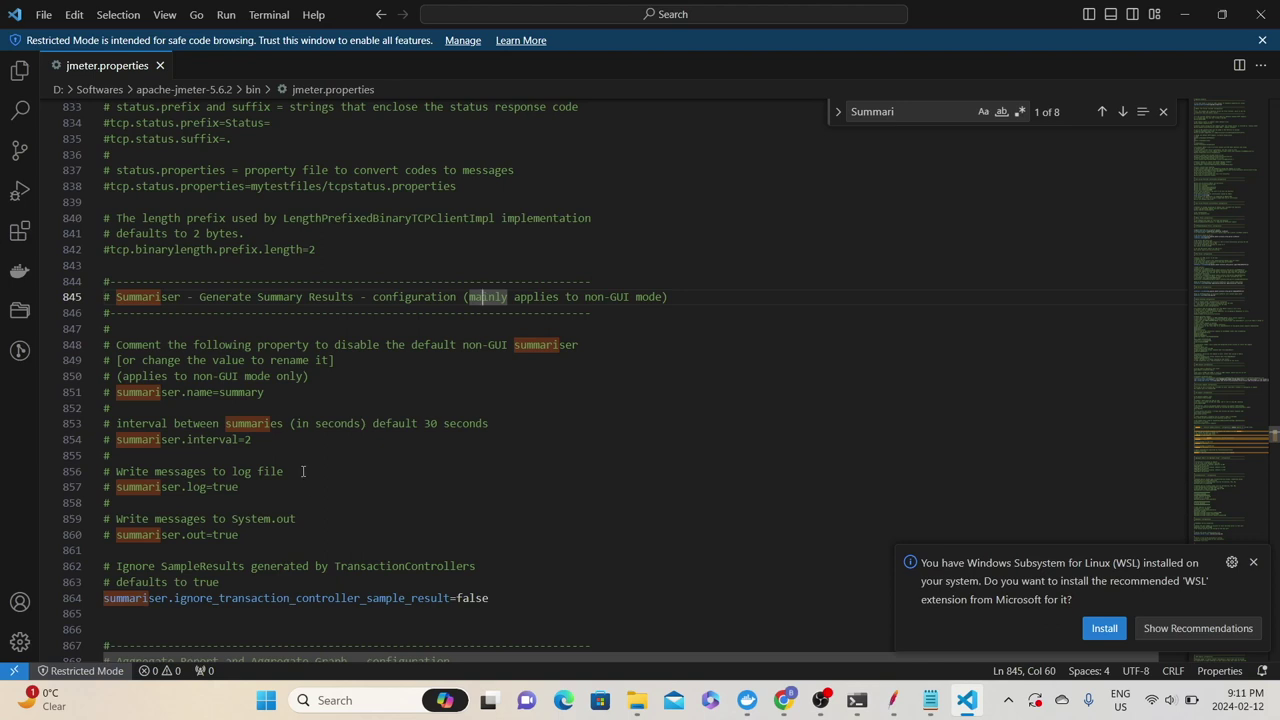
Uncomment the summariser.name=summary, summariser.interval=2, summariser.log=true and summariser.out=true properties.
{"action": "left_click", "coordinate": [270, 397]}
{"action": "key", "text": "ctrl+slash"}
{"action": "left_click", "coordinate": [281, 434]}
{"action": "key", "text": "ctrl+slash"}
{"action": "key", "text": "Down"}
{"action": "key", "text": "Down"}
{"action": "key", "text": "Down"}
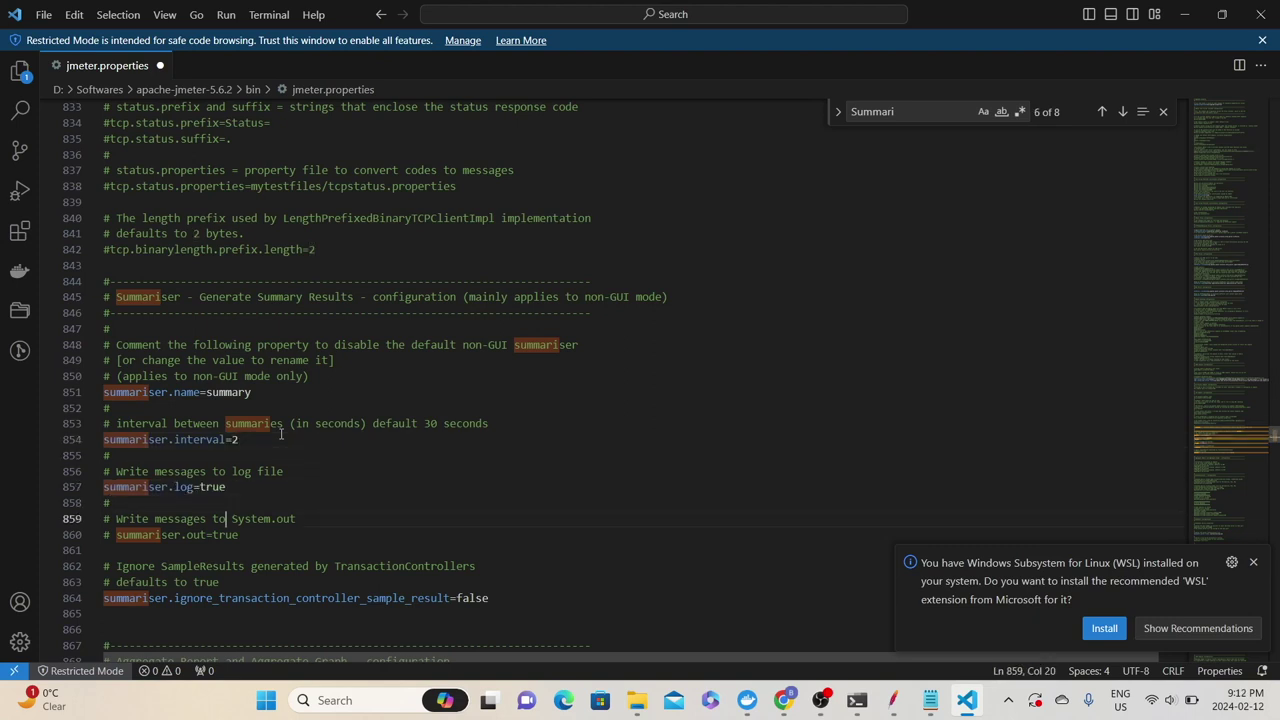
{"action": "key", "text": "ctrl+slash"}
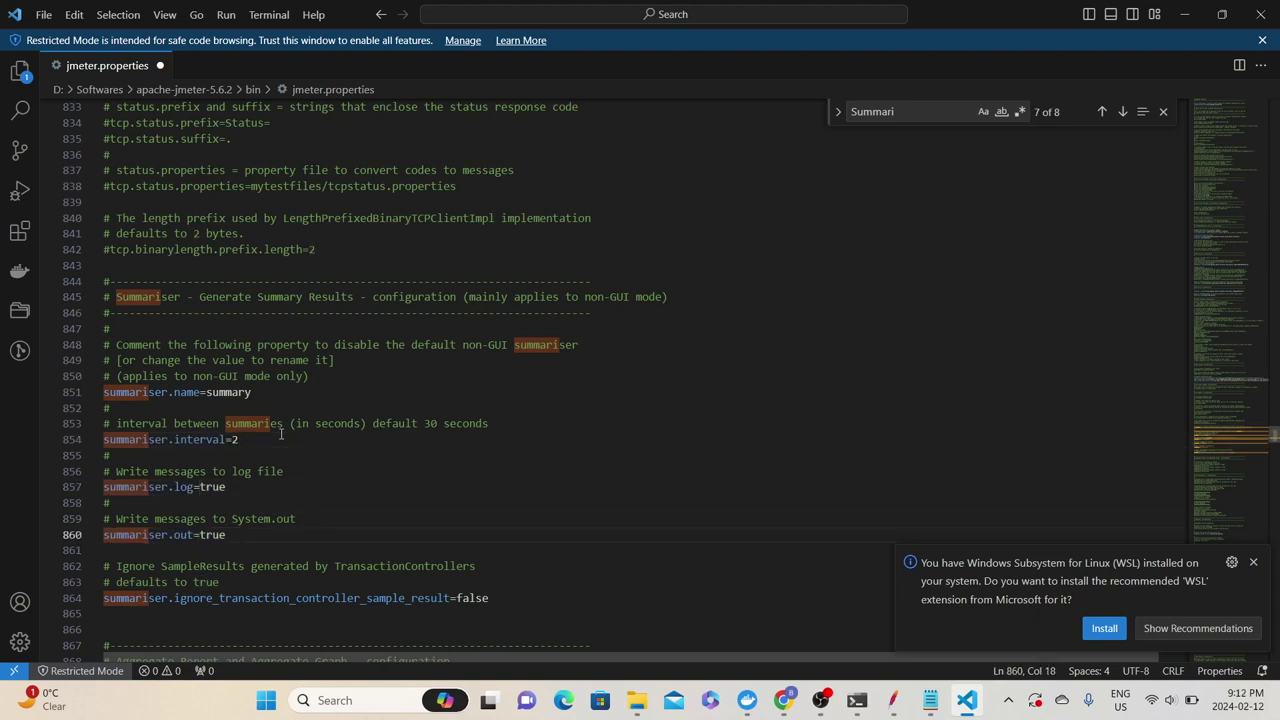
Review the summariser.ignore_transaction_controller_sample_result property and its comments, dismissing the WSL extension notification, and save jmeter.properties.
{"action": "key", "text": "Down"}
{"action": "key", "text": "Down"}
{"action": "key", "text": "Down"}
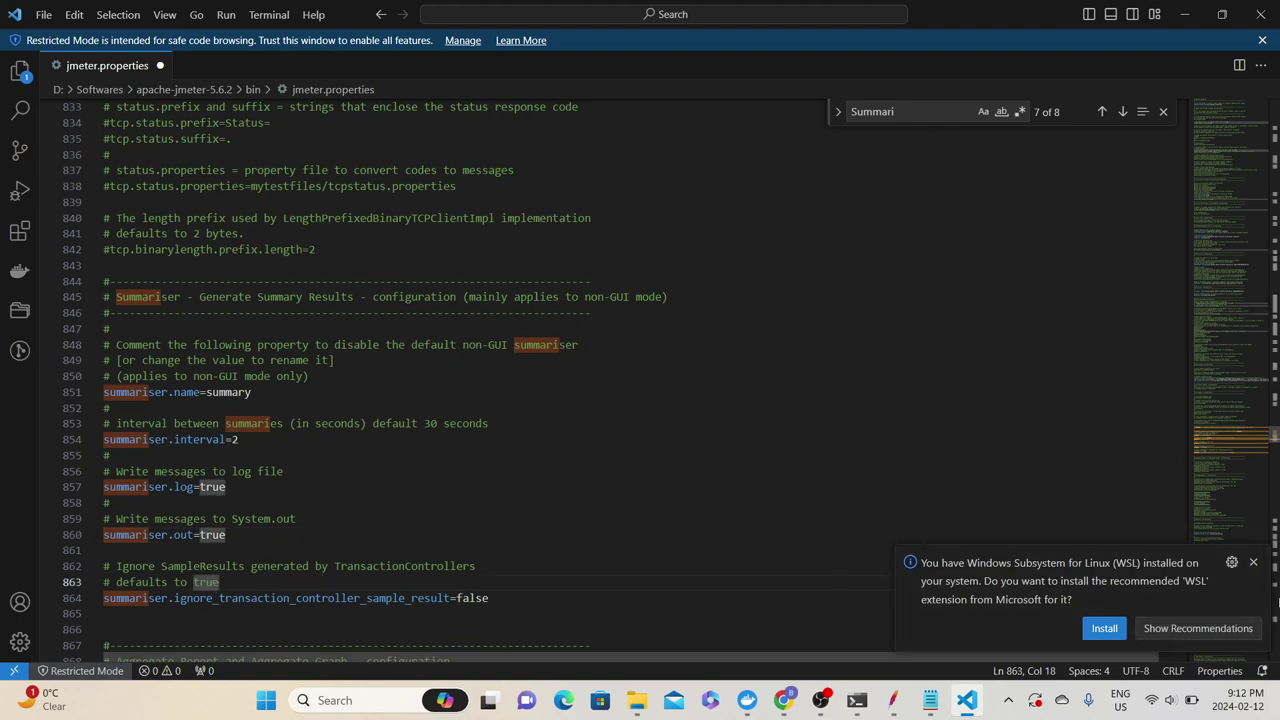
{"action": "left_click", "coordinate": [1252, 562]}
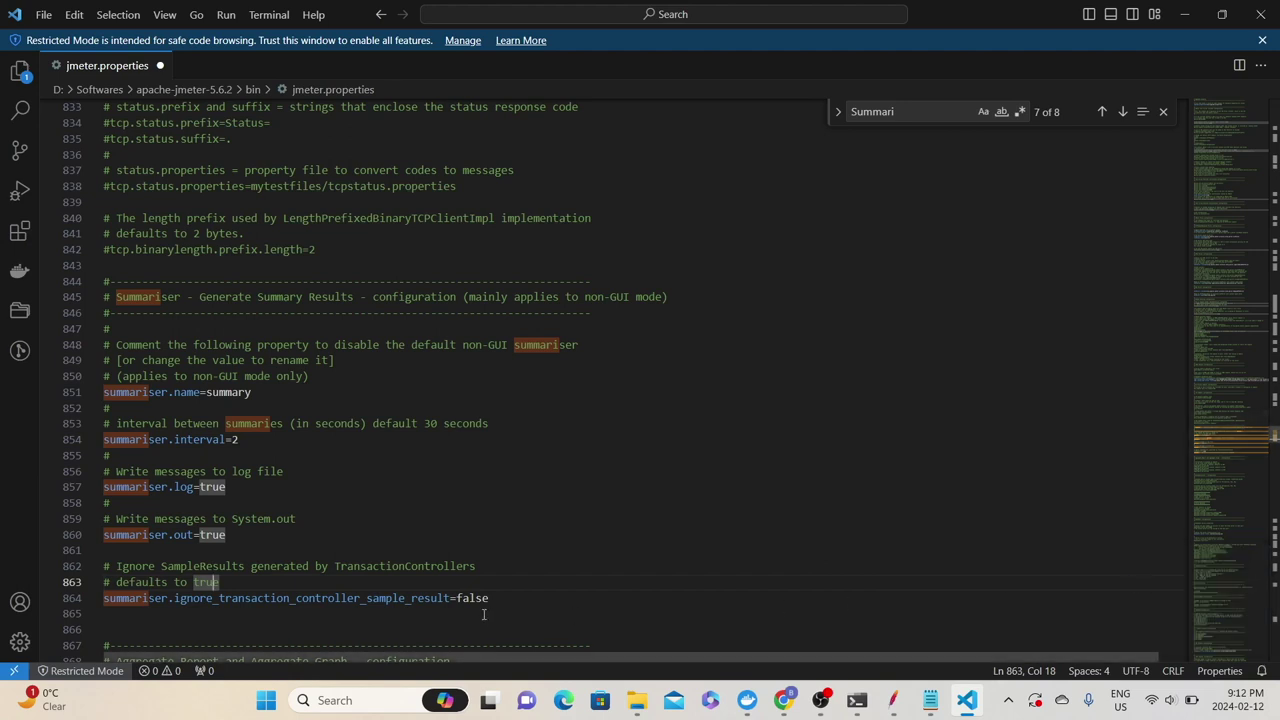
{"action": "left_click", "coordinate": [386, 566]}
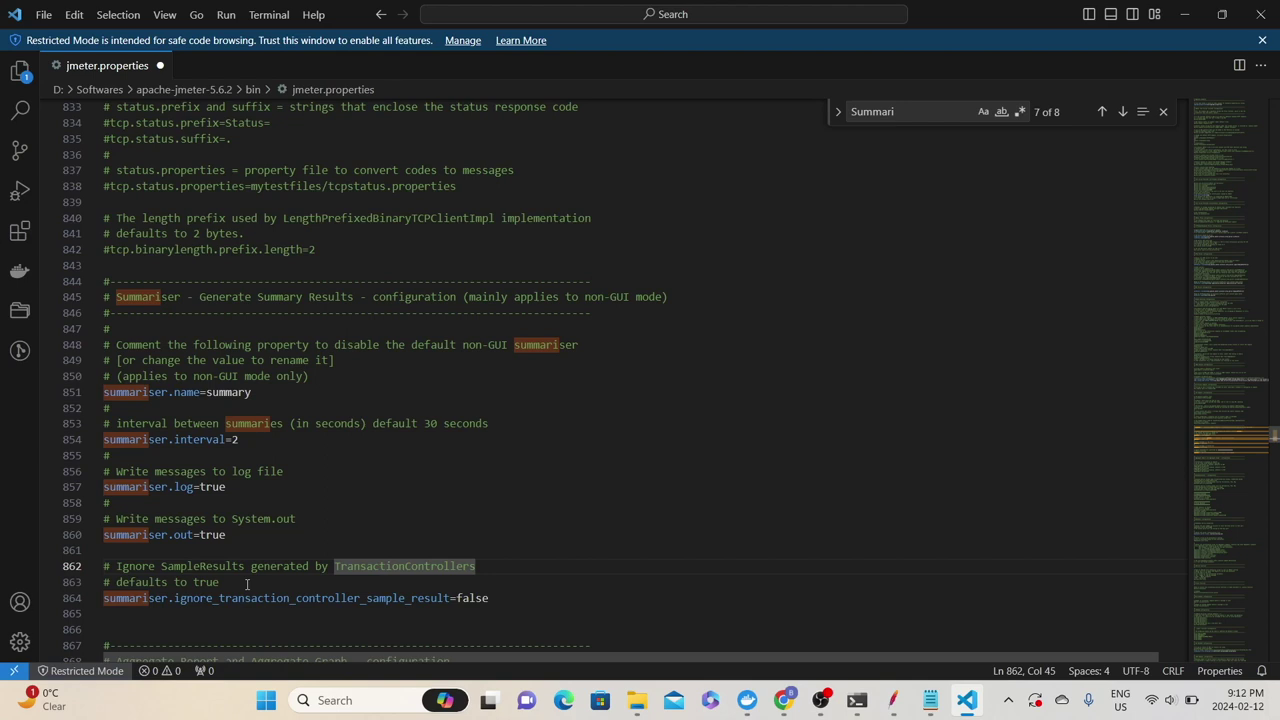
{"action": "left_click_drag", "start_coordinate": [247, 584], "coordinate": [108, 573]}
{"action": "left_click_drag", "start_coordinate": [489, 598], "coordinate": [412, 585]}
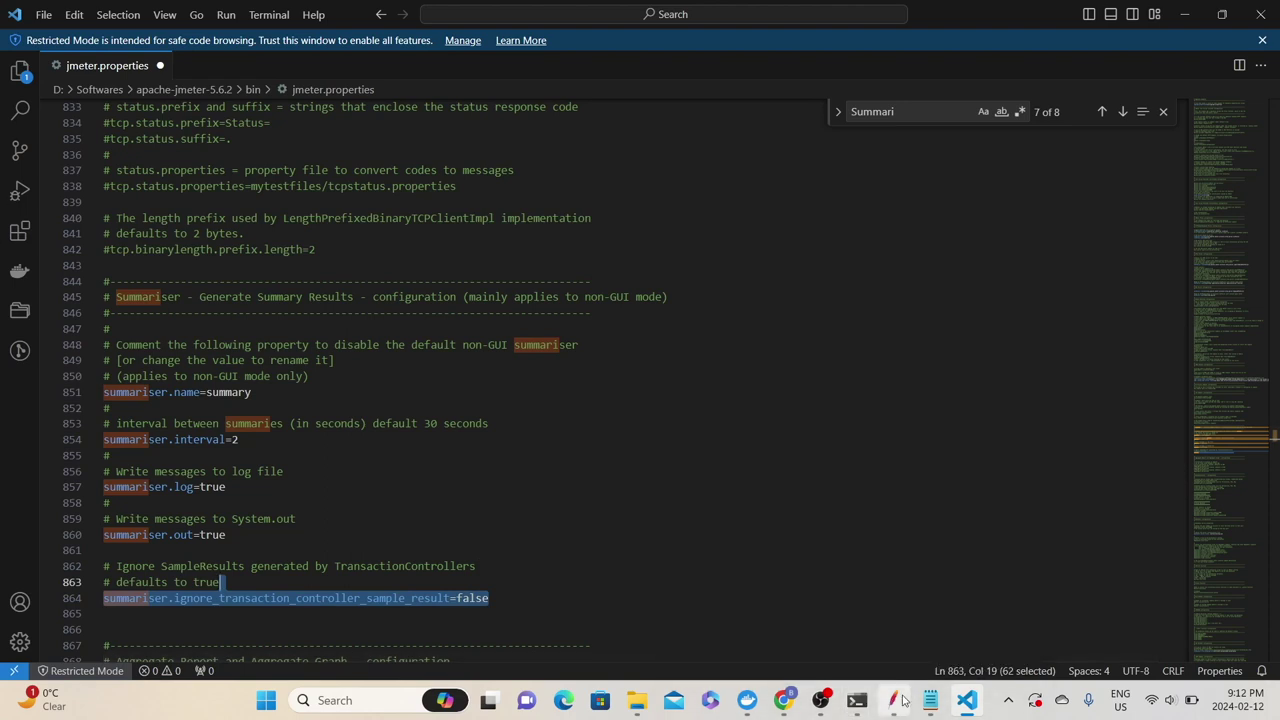
{"action": "mouse_move", "coordinate": [901, 699]}
{"action": "left_click", "coordinate": [638, 510]}
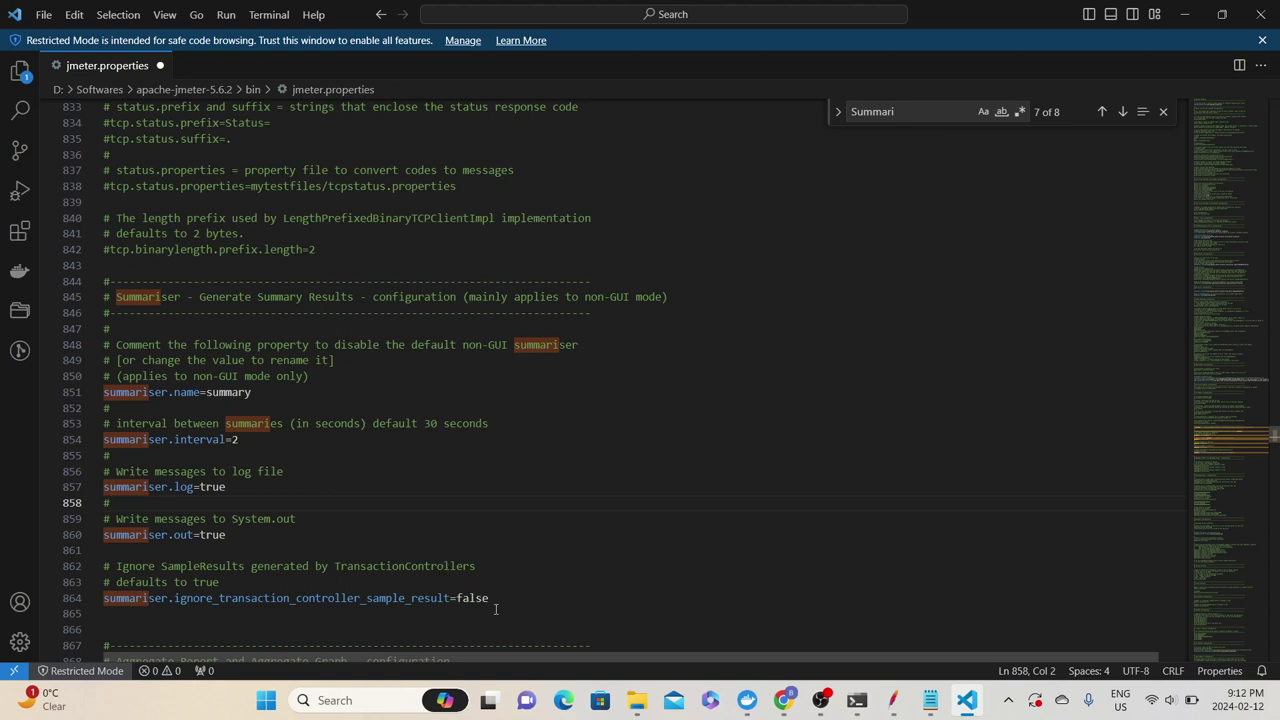
{"action": "left_click_drag", "start_coordinate": [492, 600], "coordinate": [78, 570]}
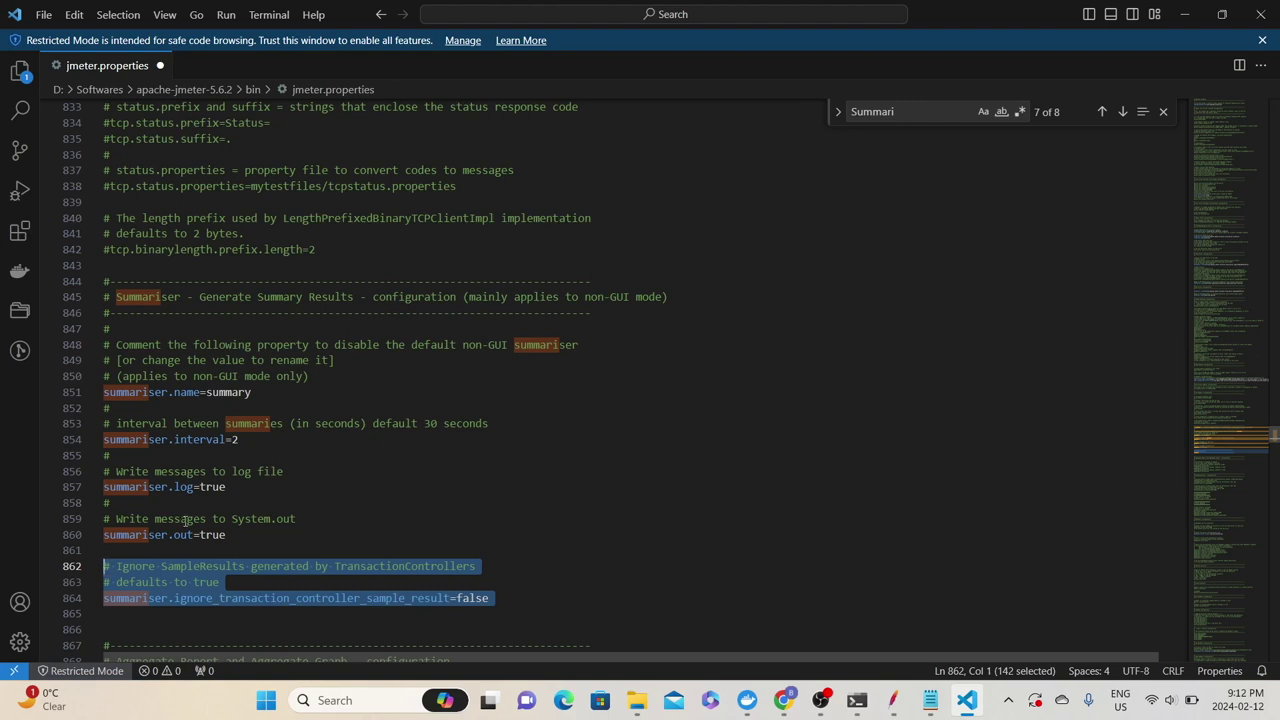
{"action": "key", "text": "ctrl+s"}
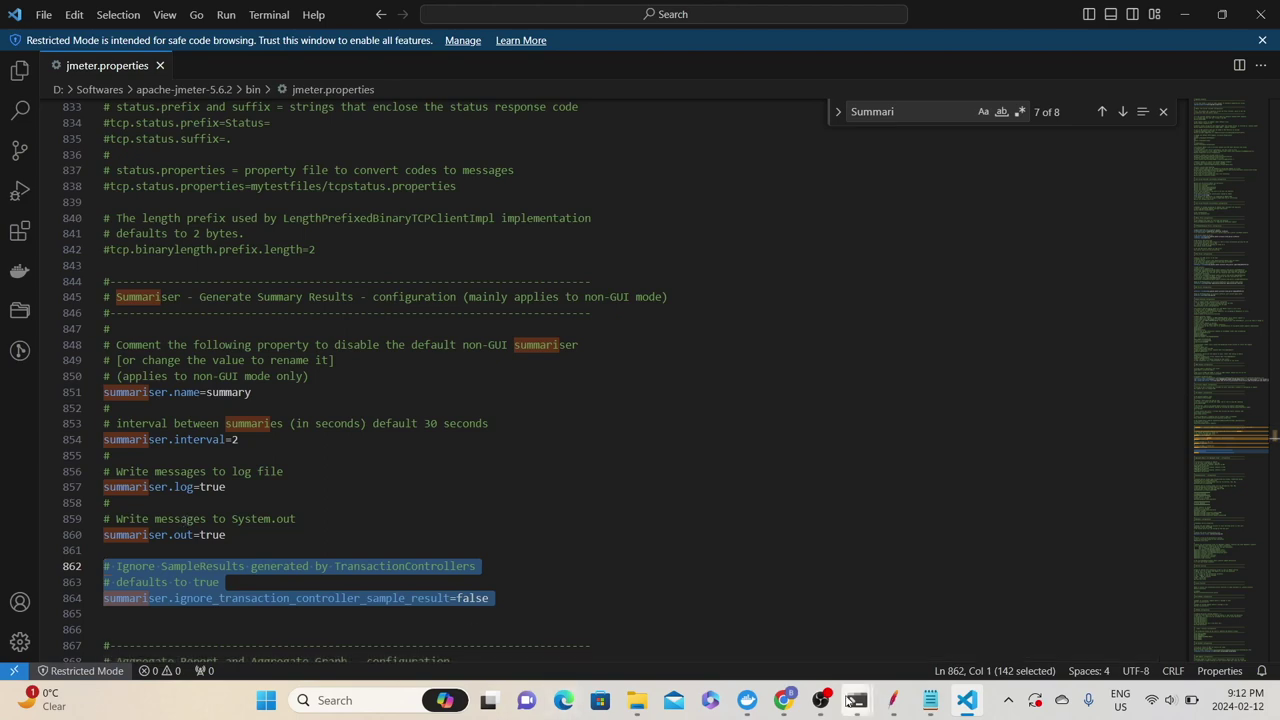
Delete the existing JPetStore_Demo.jtl results file from the JMeterScripts folder on the Desktop.
{"action": "mouse_move", "coordinate": [856, 700]}
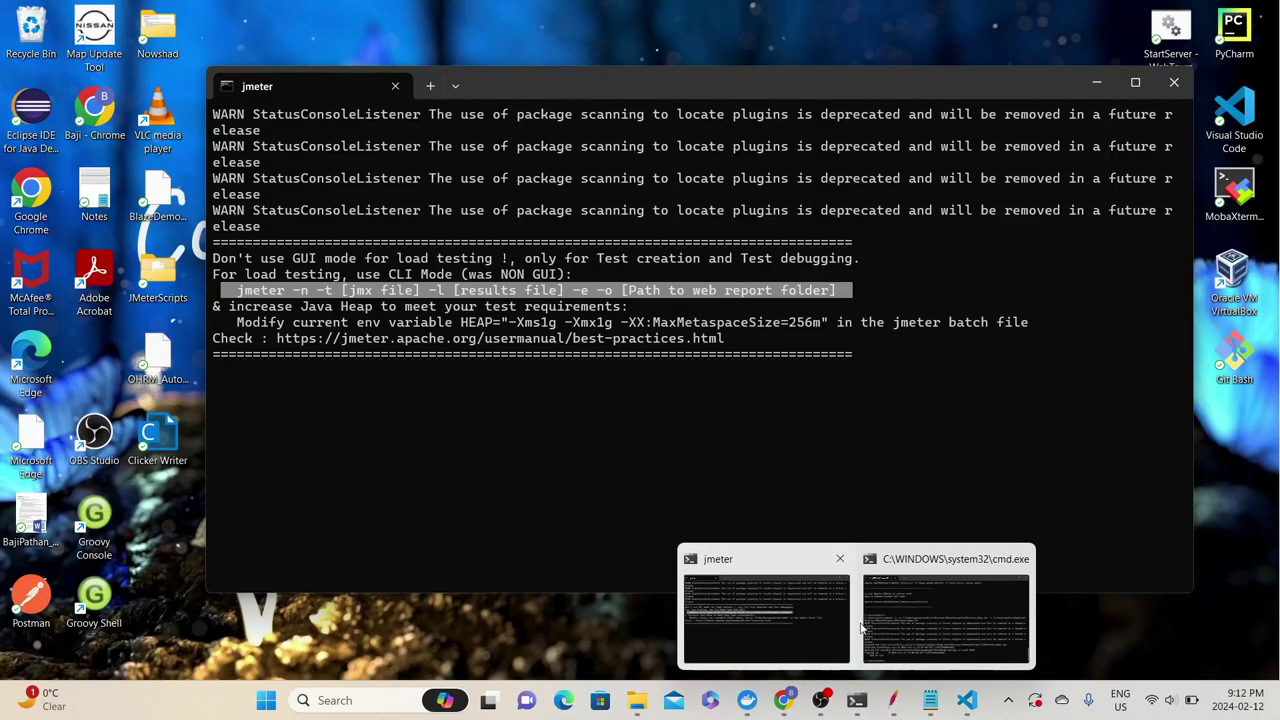
{"action": "left_click", "coordinate": [945, 615]}
{"action": "left_click", "coordinate": [612, 645]}
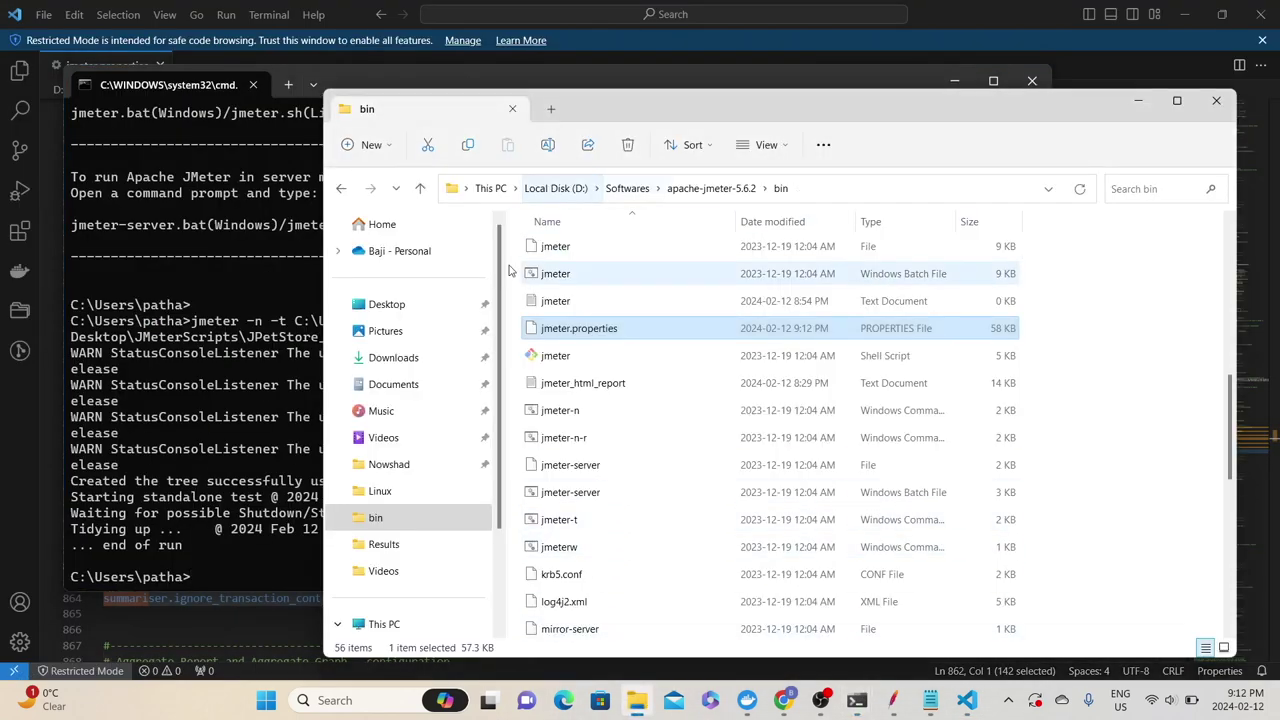
{"action": "left_click", "coordinate": [382, 305]}
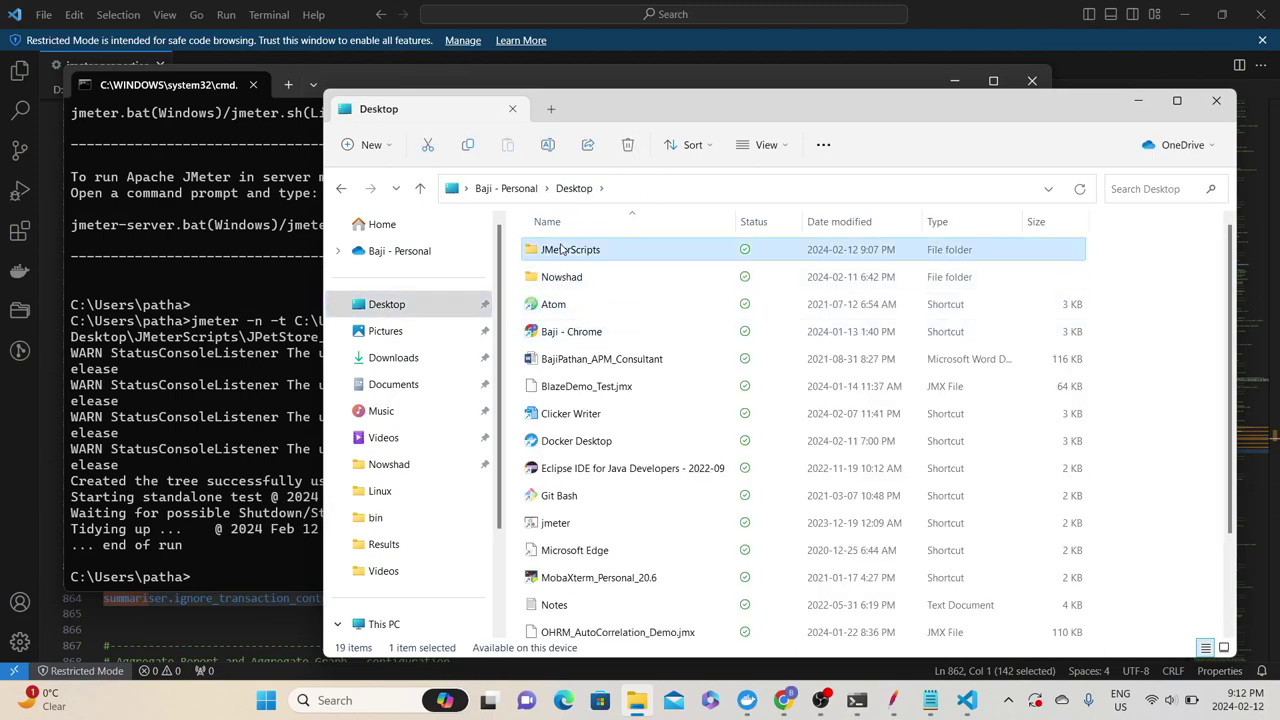
{"action": "double_click", "coordinate": [570, 249]}
{"action": "right_click", "coordinate": [585, 385]}
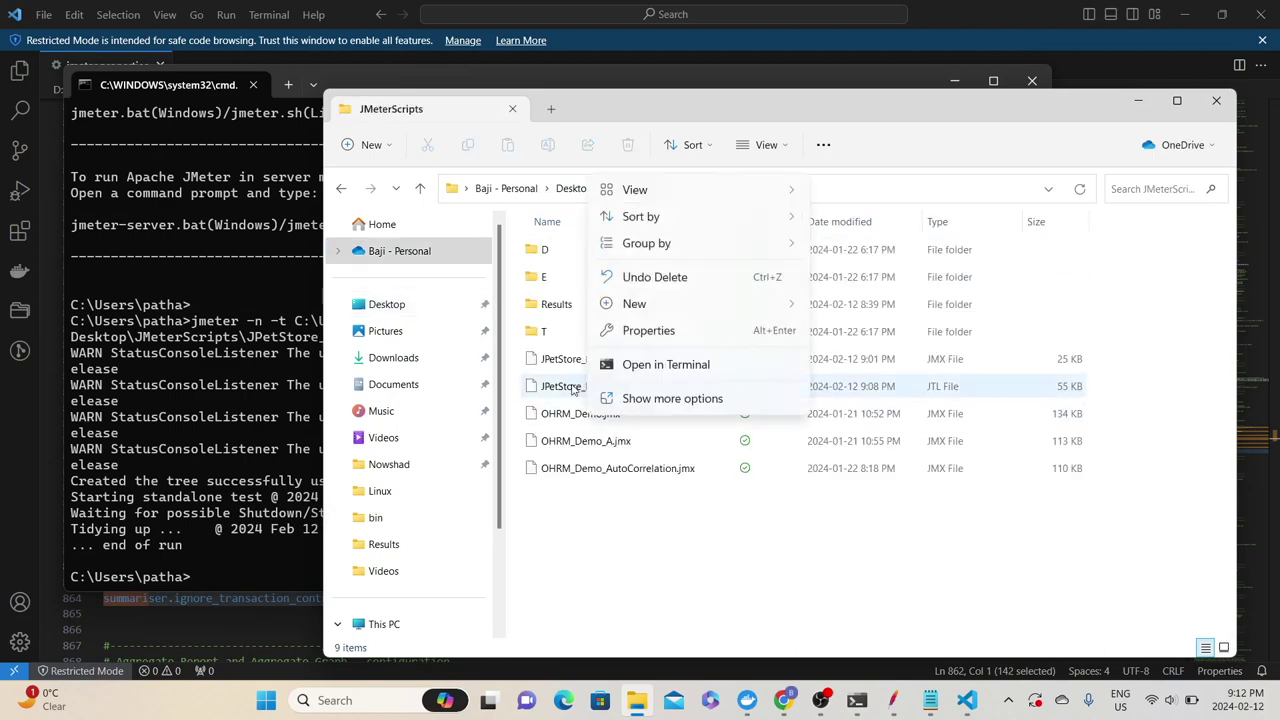
{"action": "right_click", "coordinate": [585, 385]}
{"action": "key", "text": "Delete"}
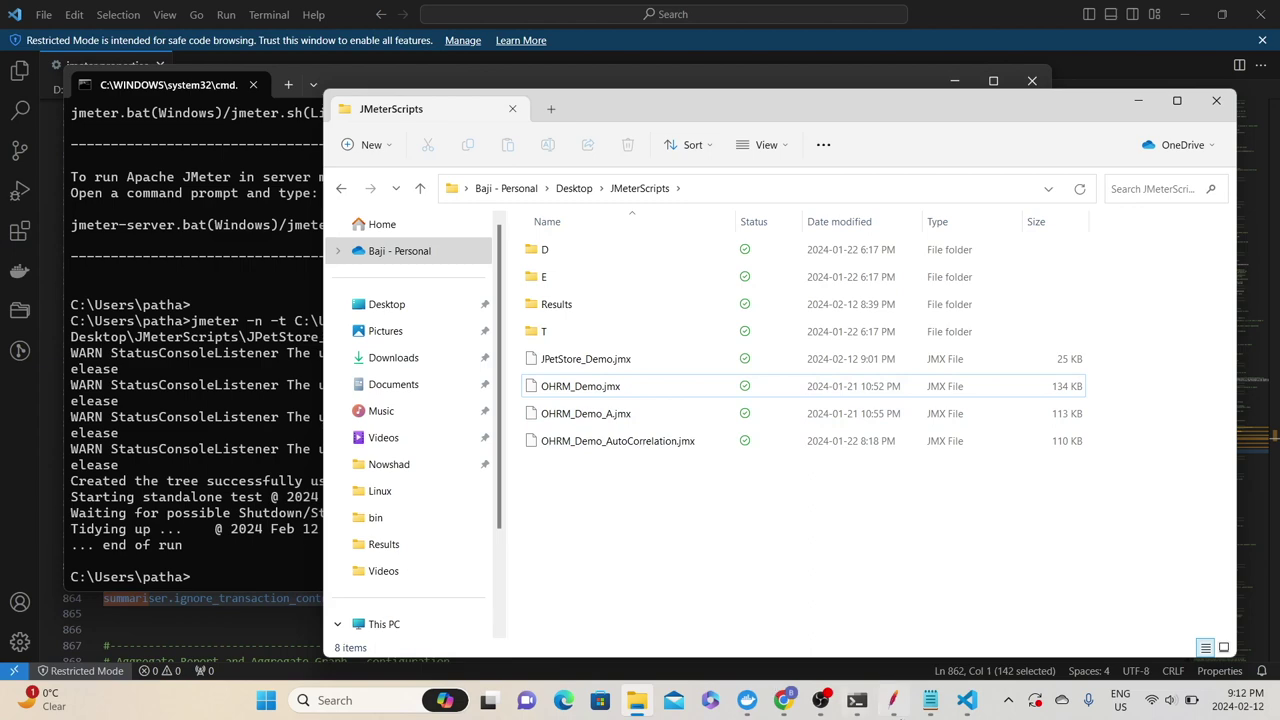
Rerun the previous jmeter -n -t command for JPetStore_Demo.jmx with -l JPetStore_Demo.jtl in the command prompt and maximize the window.
{"action": "left_click", "coordinate": [855, 705]}
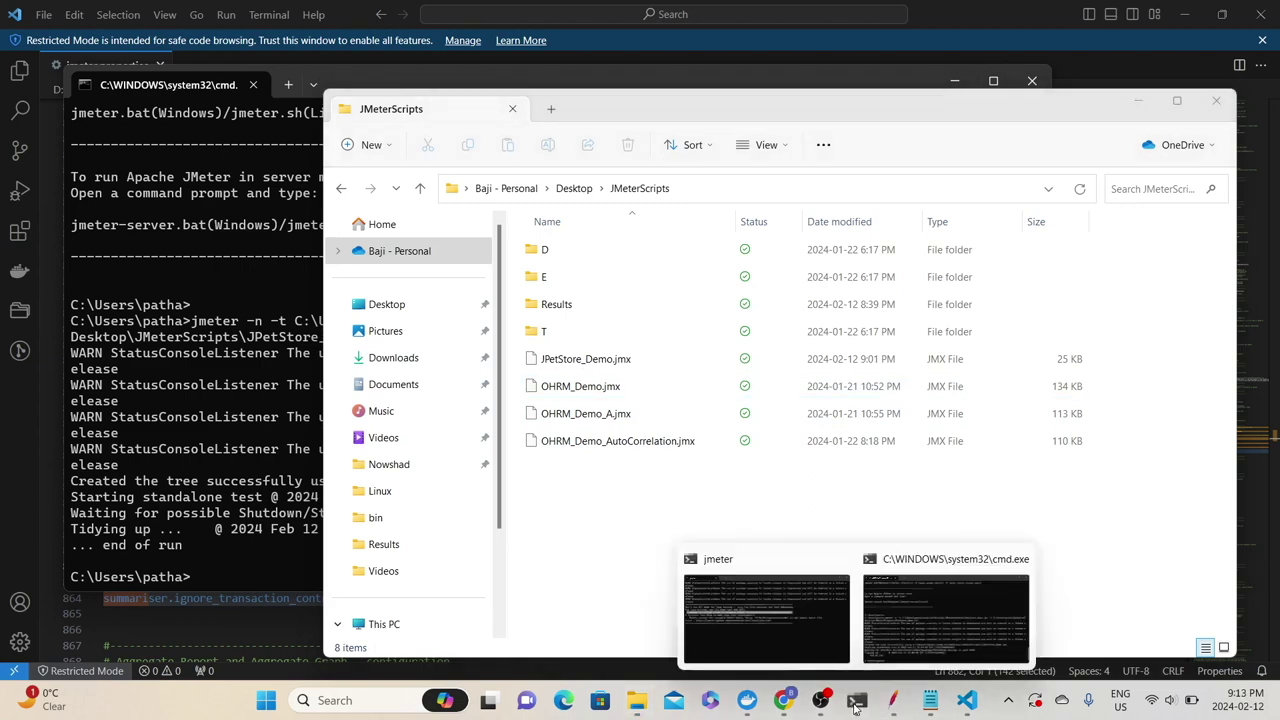
{"action": "left_click", "coordinate": [925, 628]}
{"action": "key", "text": "Up"}
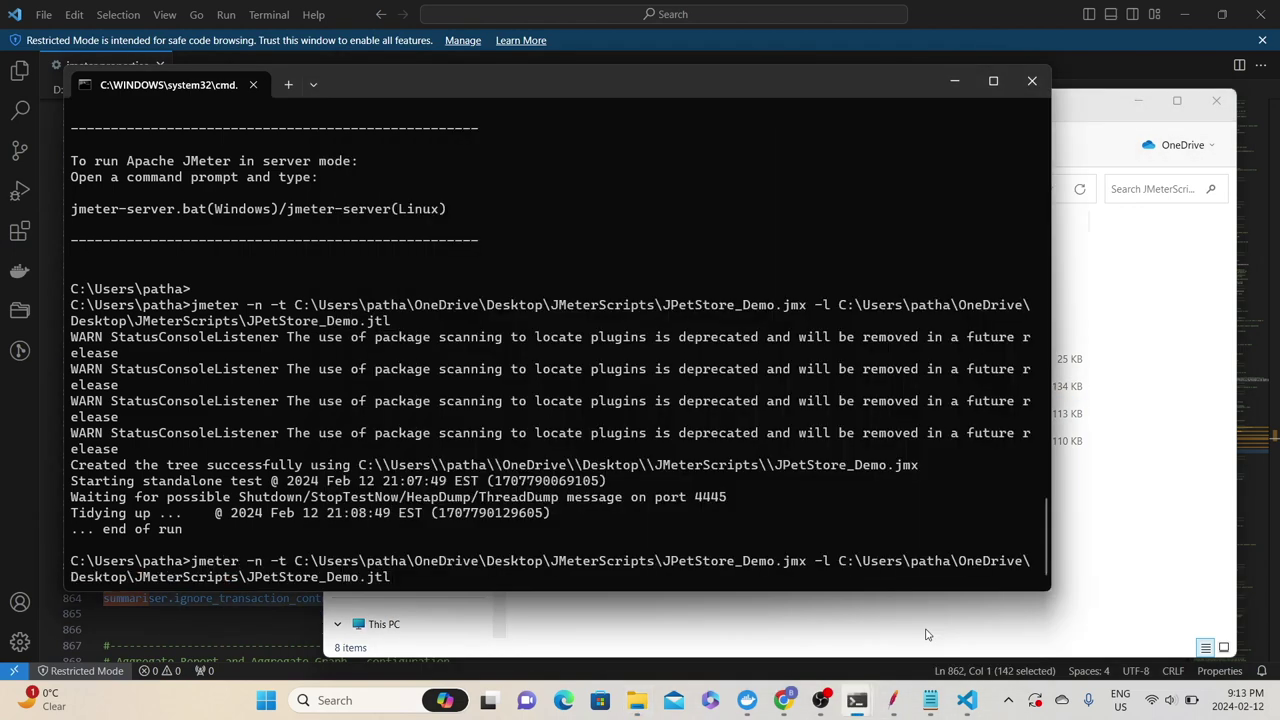
{"action": "key", "text": "Return"}
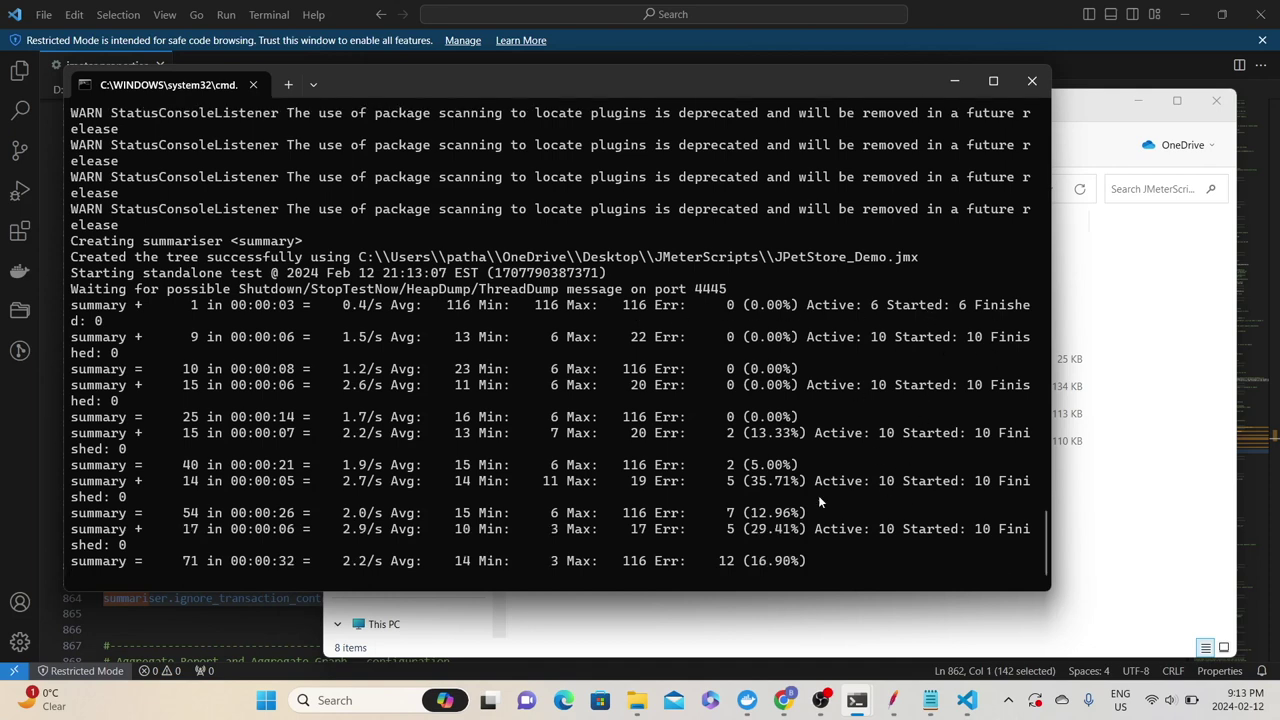
{"action": "left_click", "coordinate": [993, 80]}
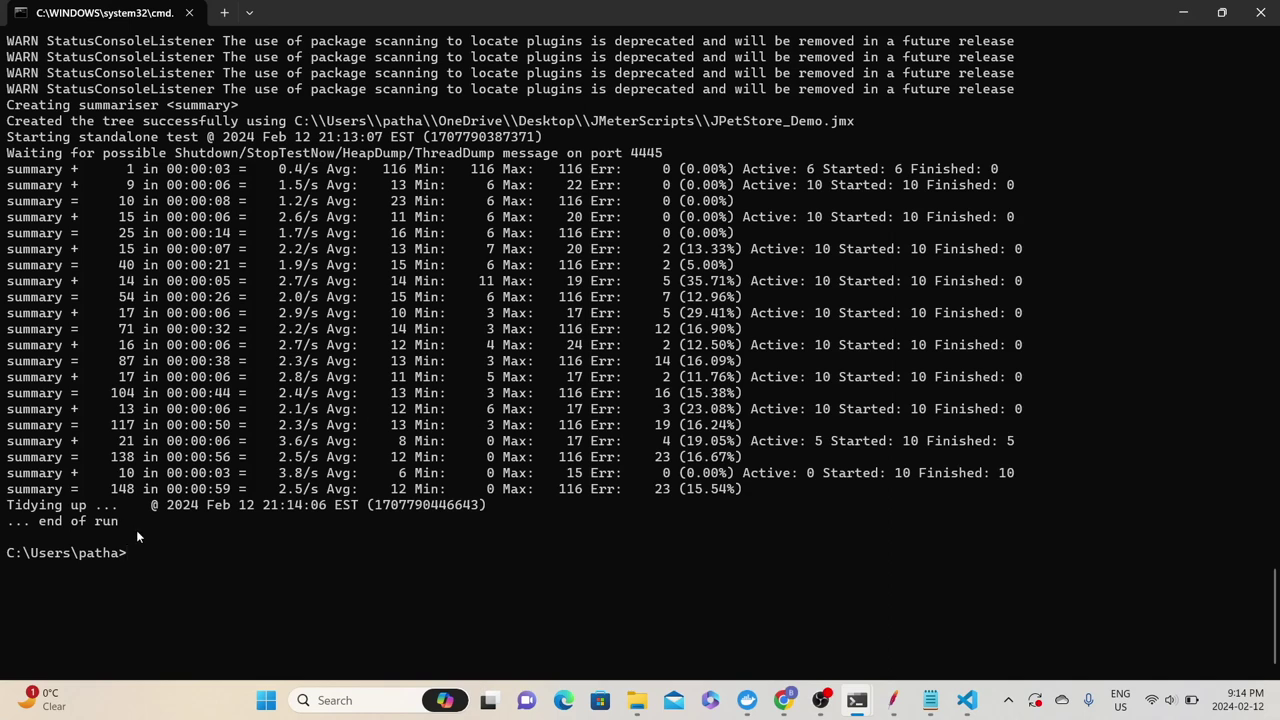
Check the JMeterScripts folder for the newly generated JPetStore_Demo.jtl file.
{"action": "left_click", "coordinate": [637, 700]}
{"action": "left_click", "coordinate": [700, 188]}
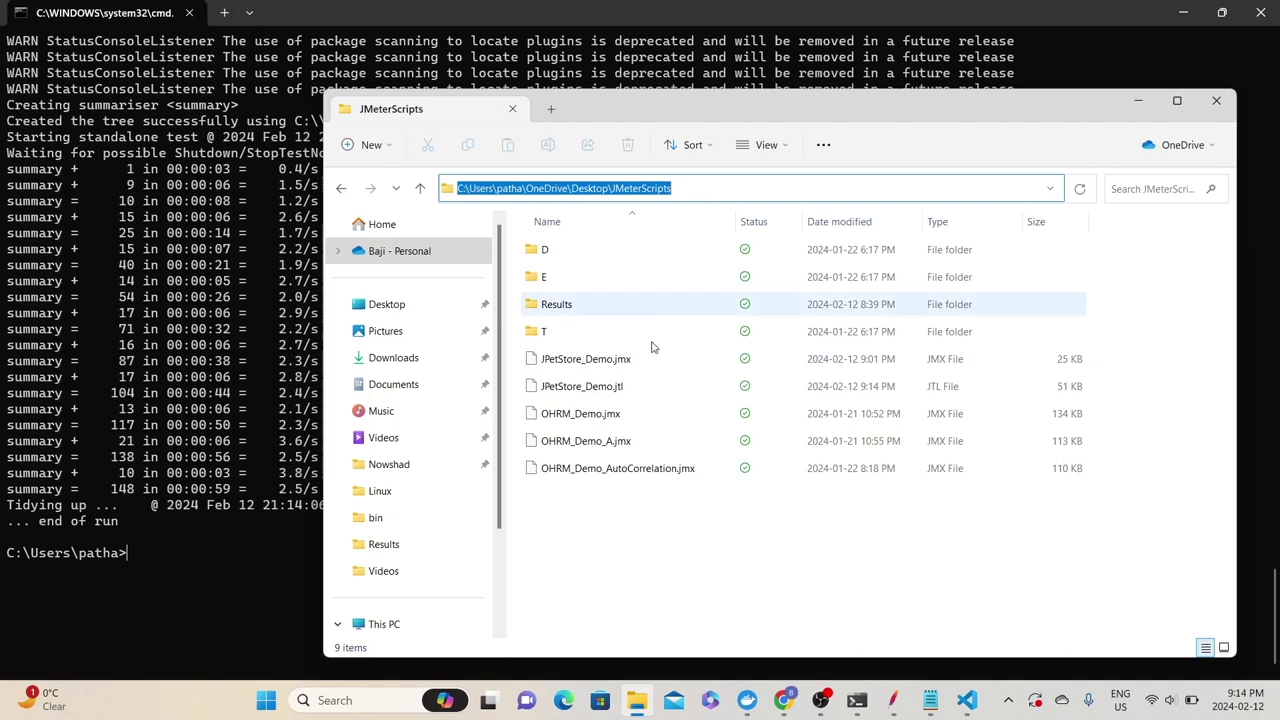
{"action": "left_click", "coordinate": [620, 388]}
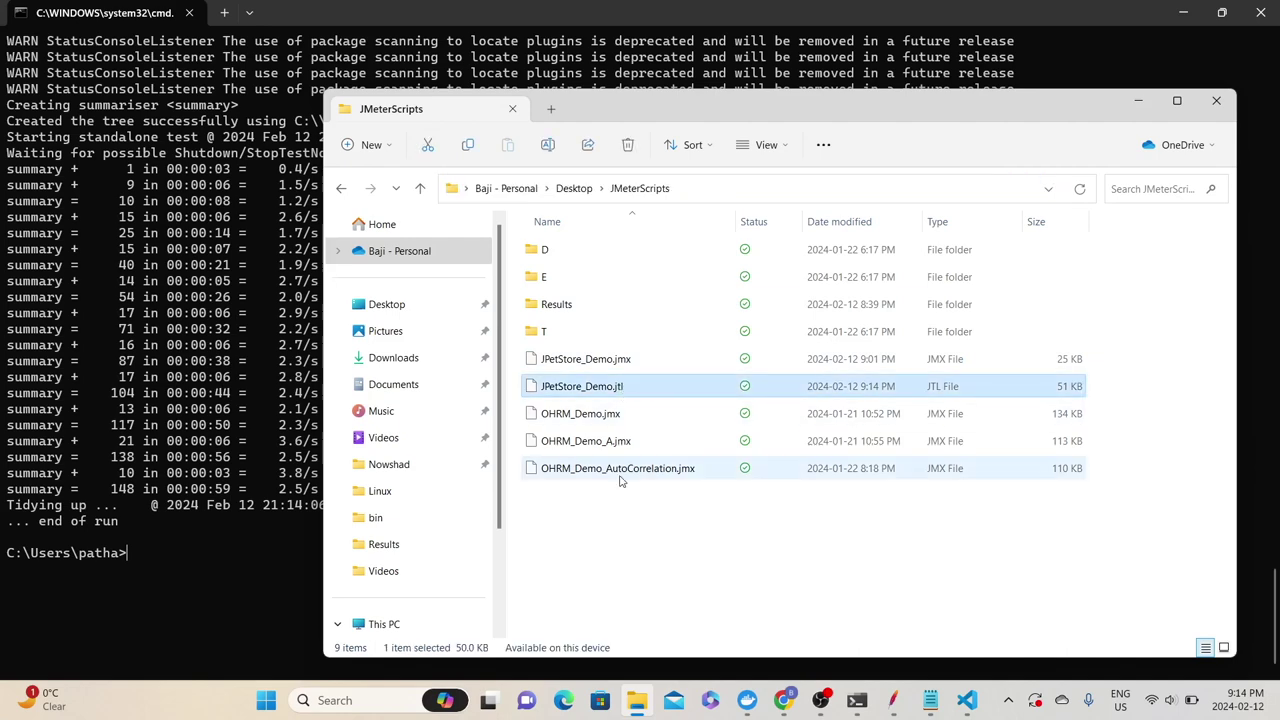
Comment out the summariser.name, summariser.interval, summariser.log and summariser.out properties in jmeter.properties and save the file.
{"action": "key", "text": "alt+Tab"}
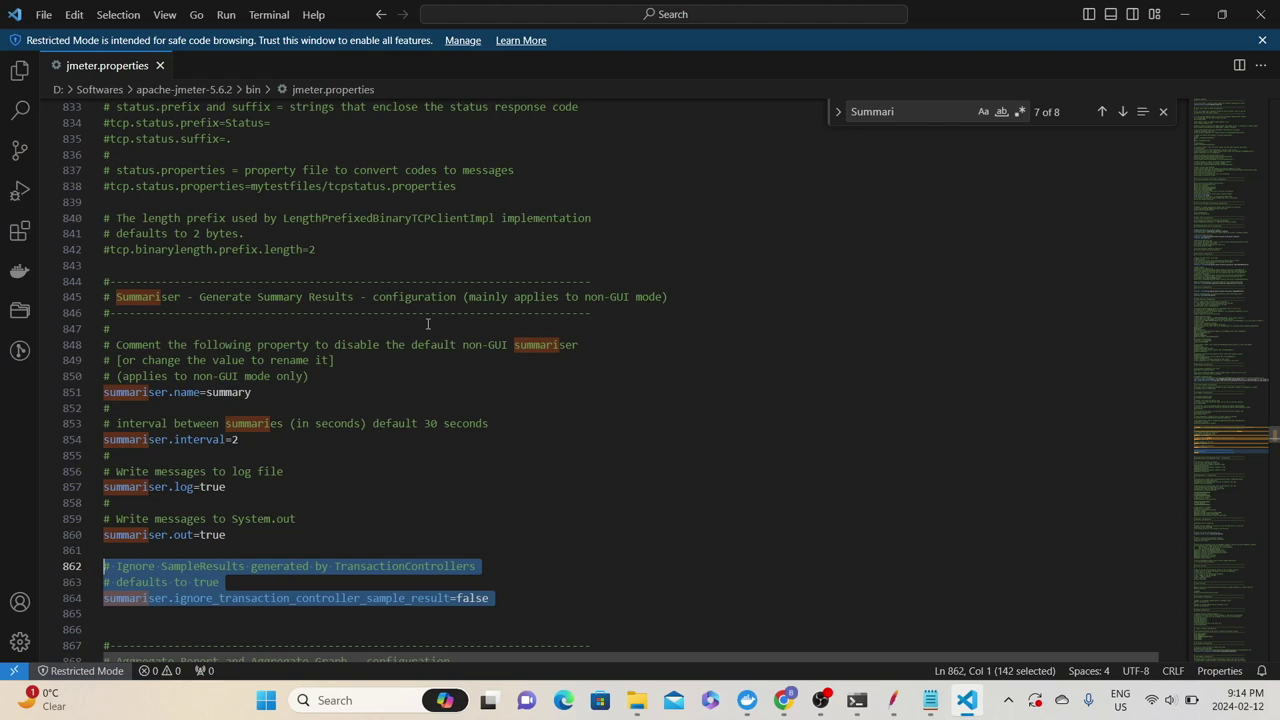
{"action": "left_click", "coordinate": [317, 385]}
{"action": "key", "text": "ctrl+slash"}
{"action": "key", "text": "Down"}
{"action": "key", "text": "Down"}
{"action": "key", "text": "Down"}
{"action": "key", "text": "ctrl+slash"}
{"action": "key", "text": "Down"}
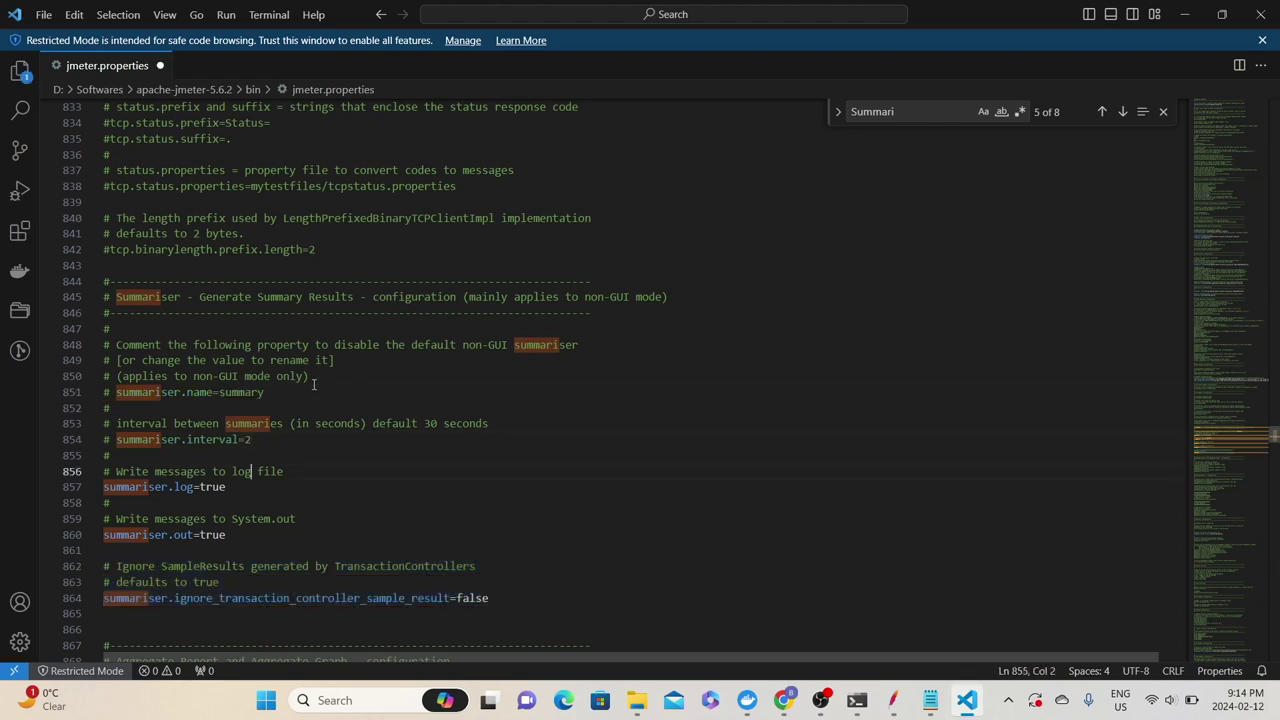
Switch to JMeter and look for the Console Status Logger among the Plugins Manager's available and installed plugins, searching for "console".
{"action": "key", "text": "alt+Tab"}
{"action": "key", "text": "alt+Tab"}
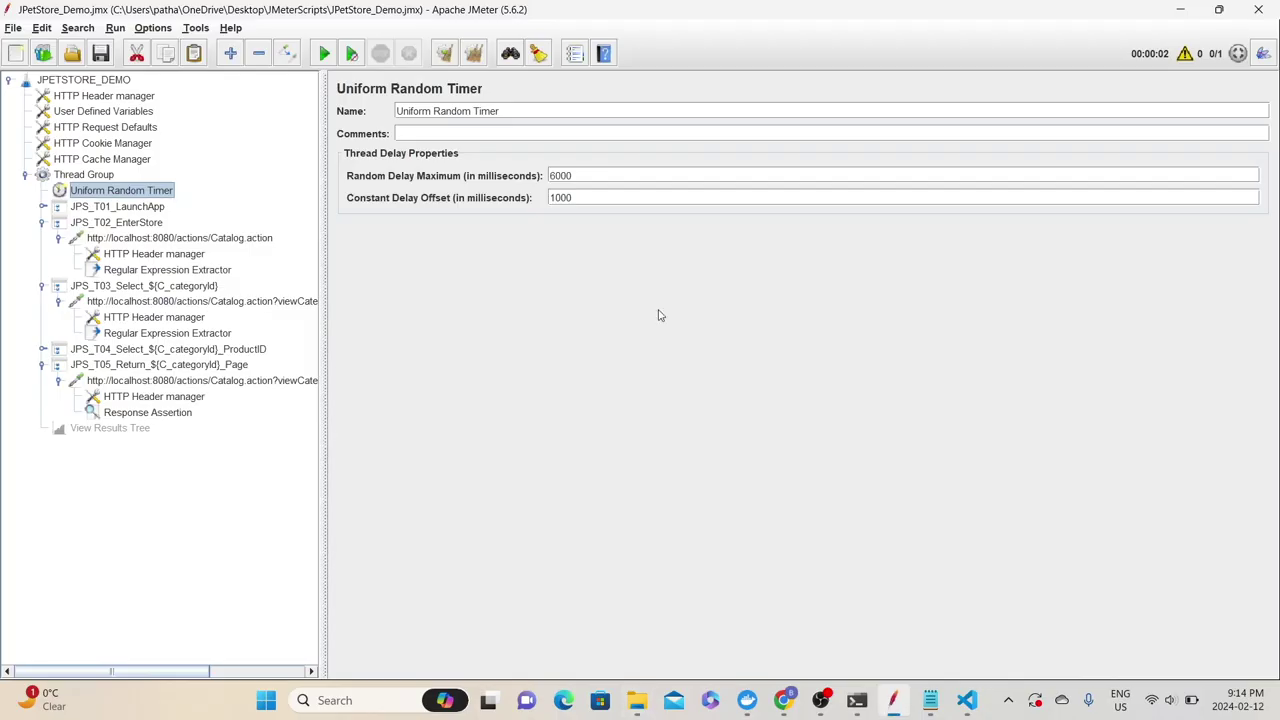
{"action": "left_click", "coordinate": [153, 27]}
{"action": "left_click", "coordinate": [176, 227]}
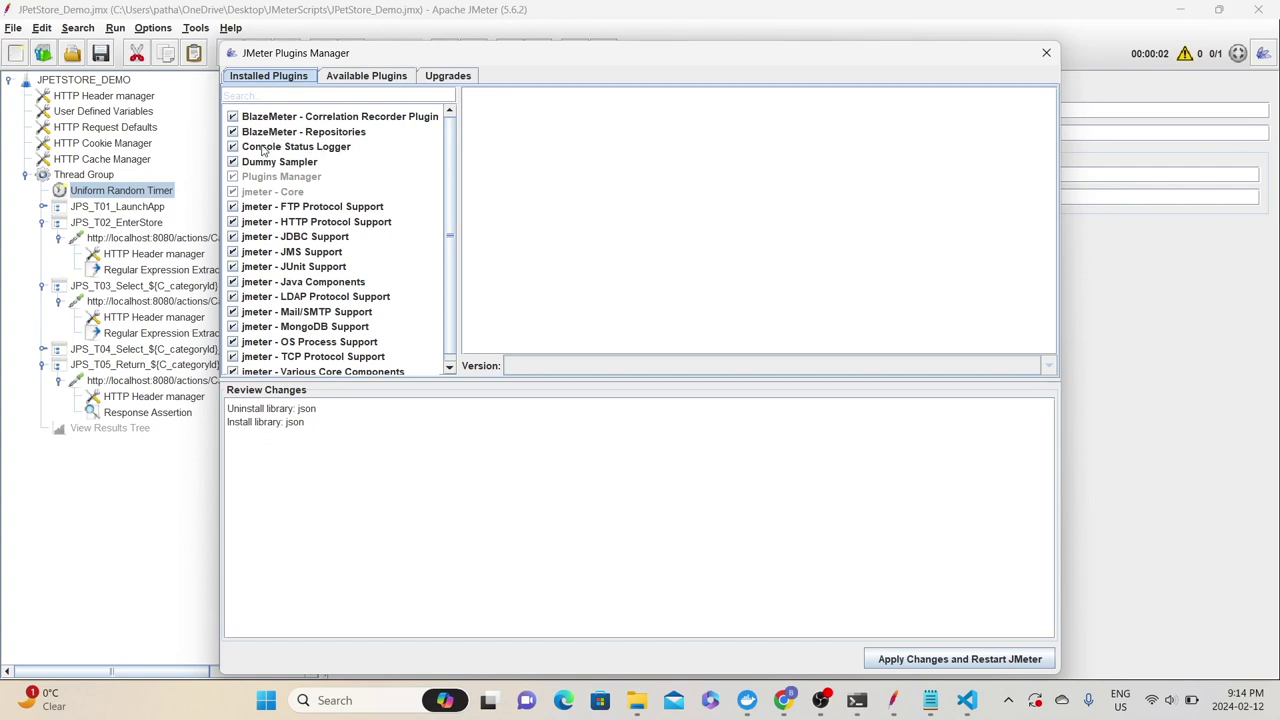
{"action": "left_click", "coordinate": [376, 78]}
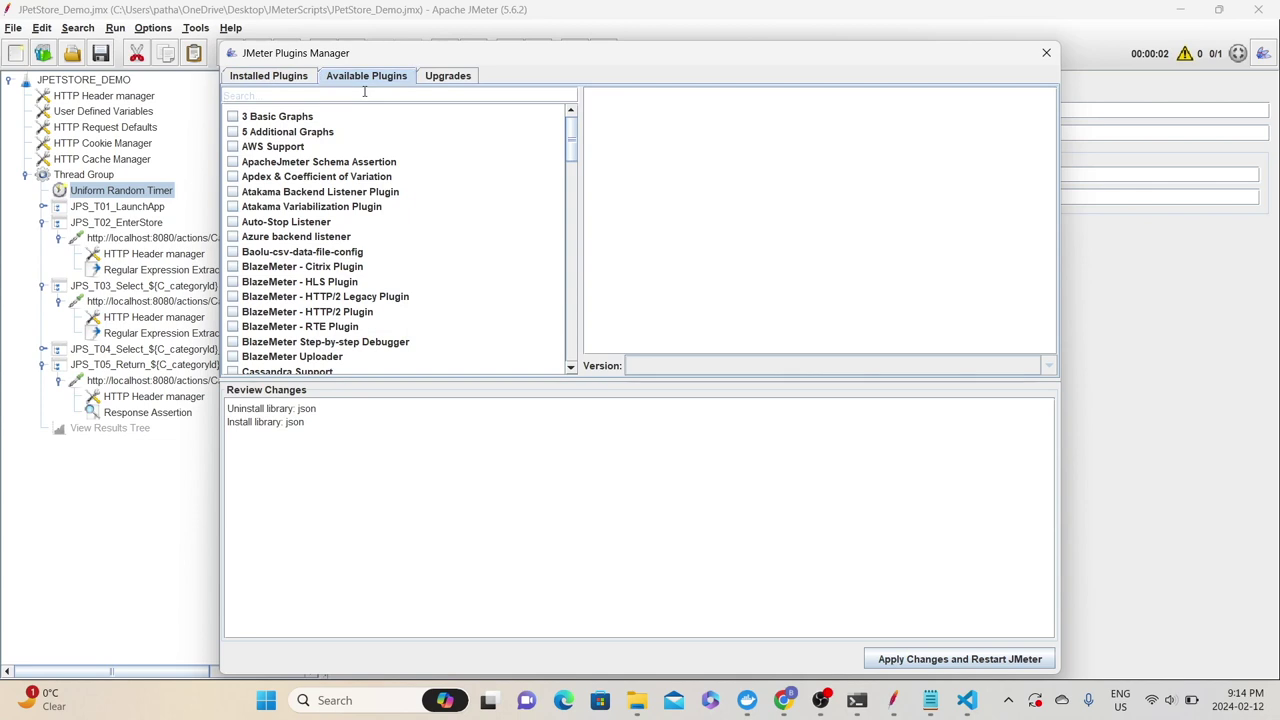
{"action": "left_click", "coordinate": [364, 91]}
{"action": "type", "text": "console"}
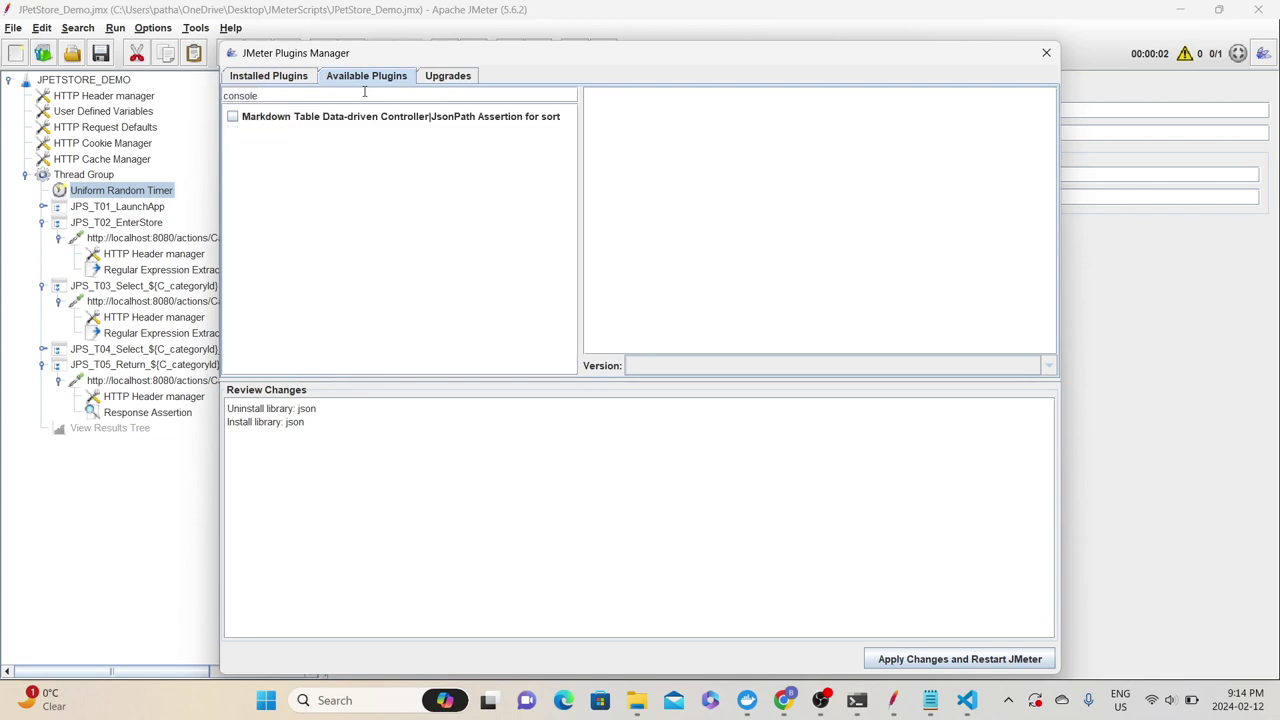
{"action": "left_click", "coordinate": [289, 77]}
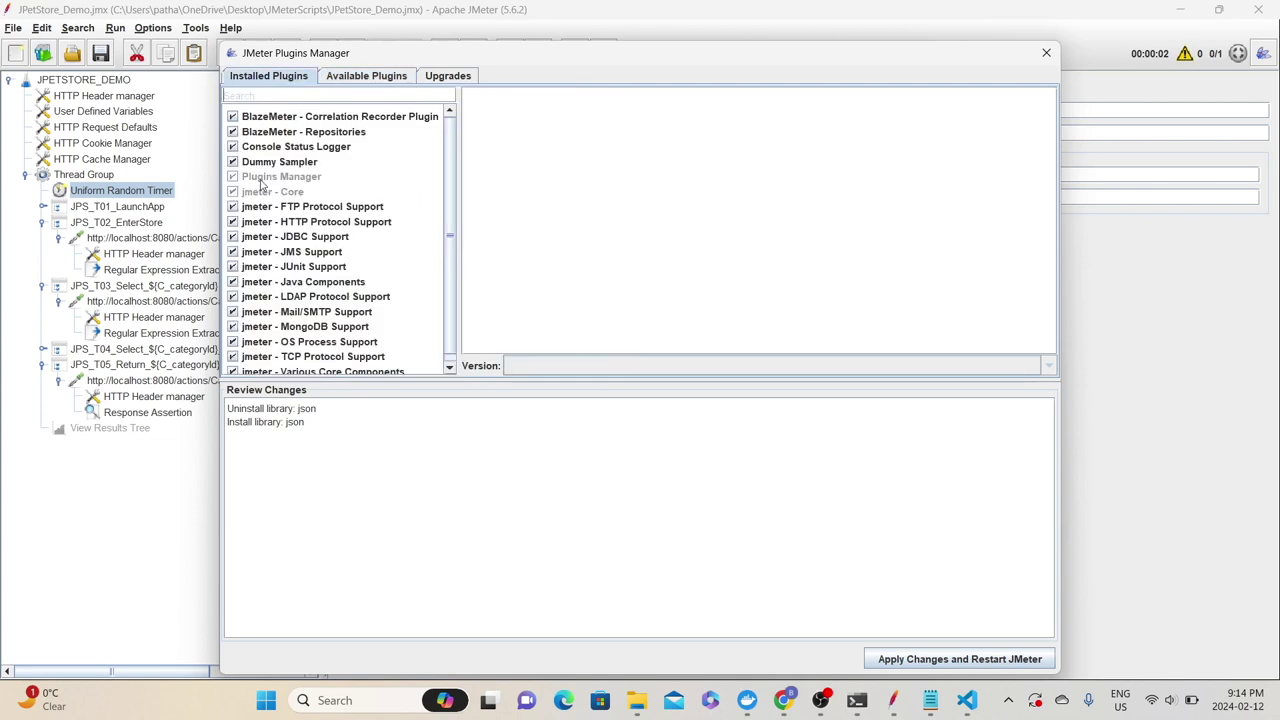
{"action": "left_click", "coordinate": [1046, 52]}
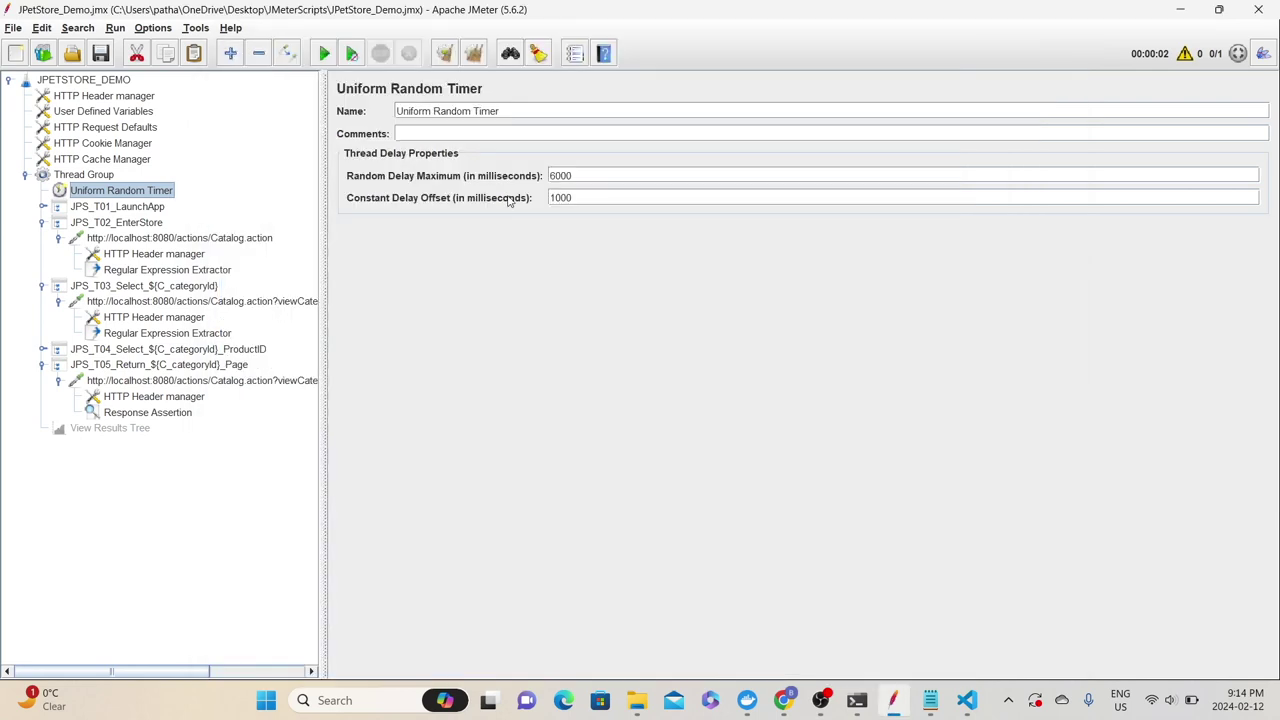
Add a jp@gc - Console Status Logger listener to the Thread Group and save the test plan.
{"action": "right_click", "coordinate": [85, 178]}
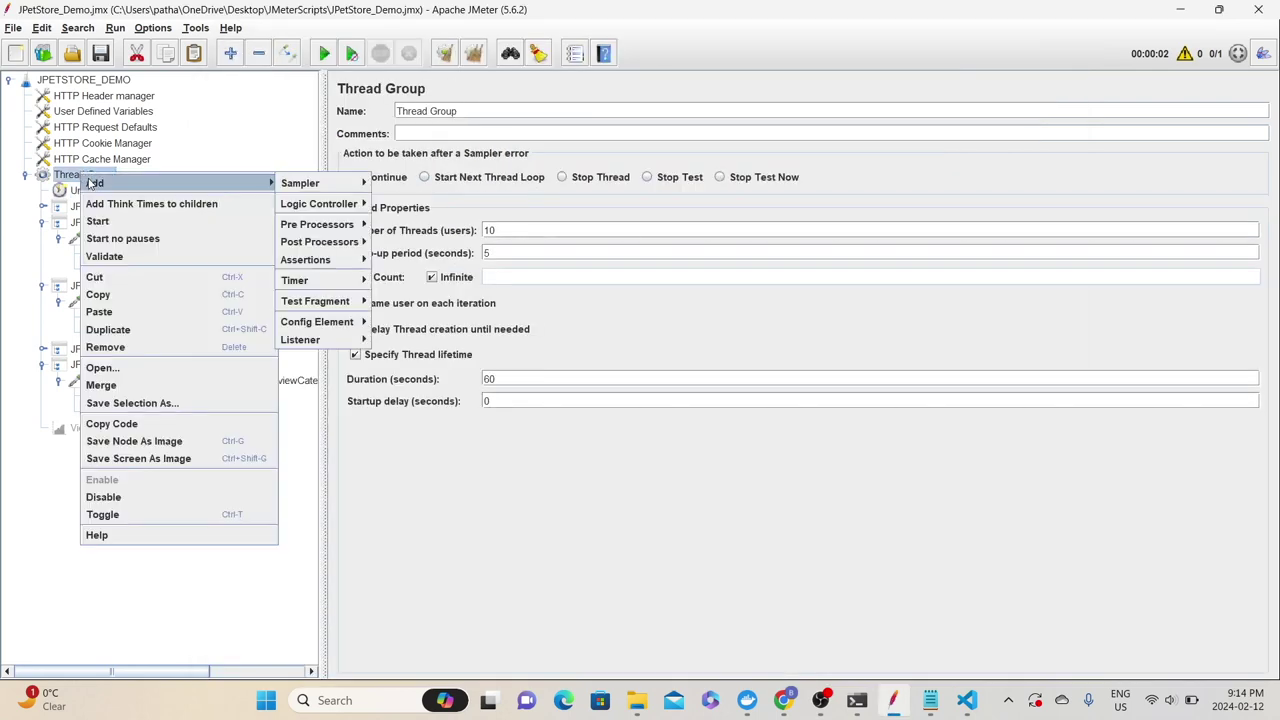
{"action": "mouse_move", "coordinate": [150, 183]}
{"action": "mouse_move", "coordinate": [305, 340]}
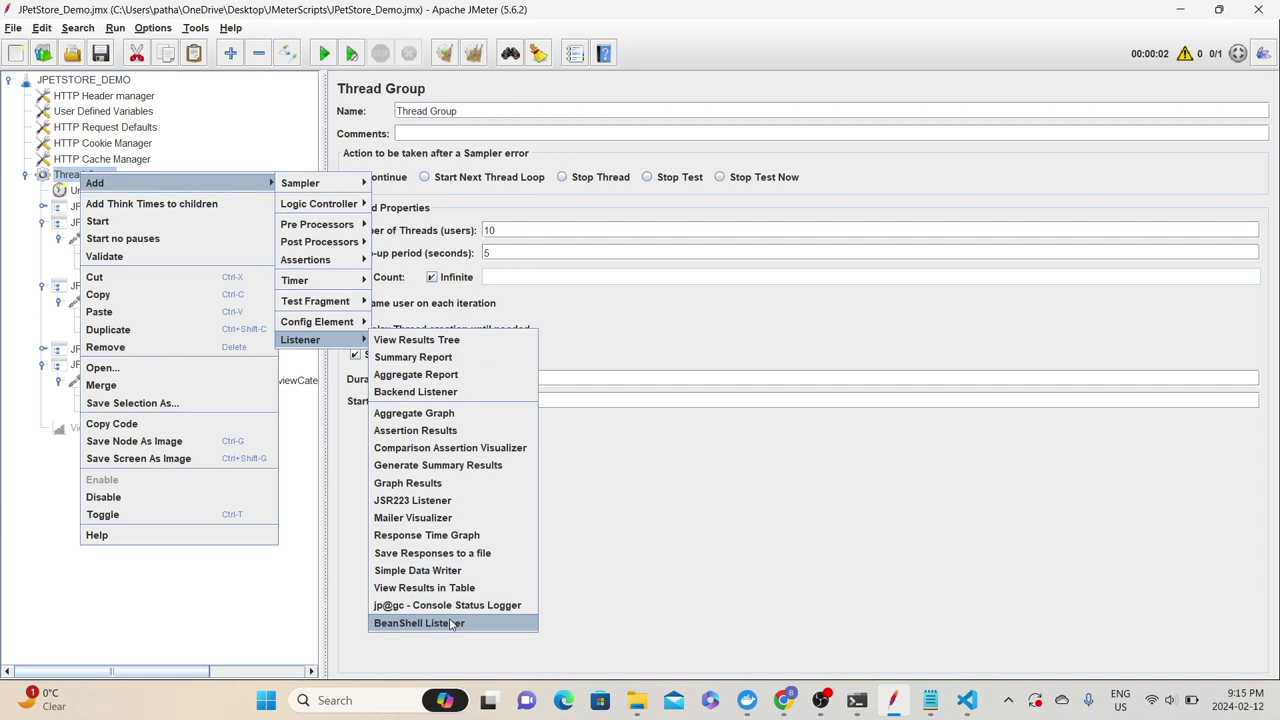
{"action": "left_click", "coordinate": [491, 607]}
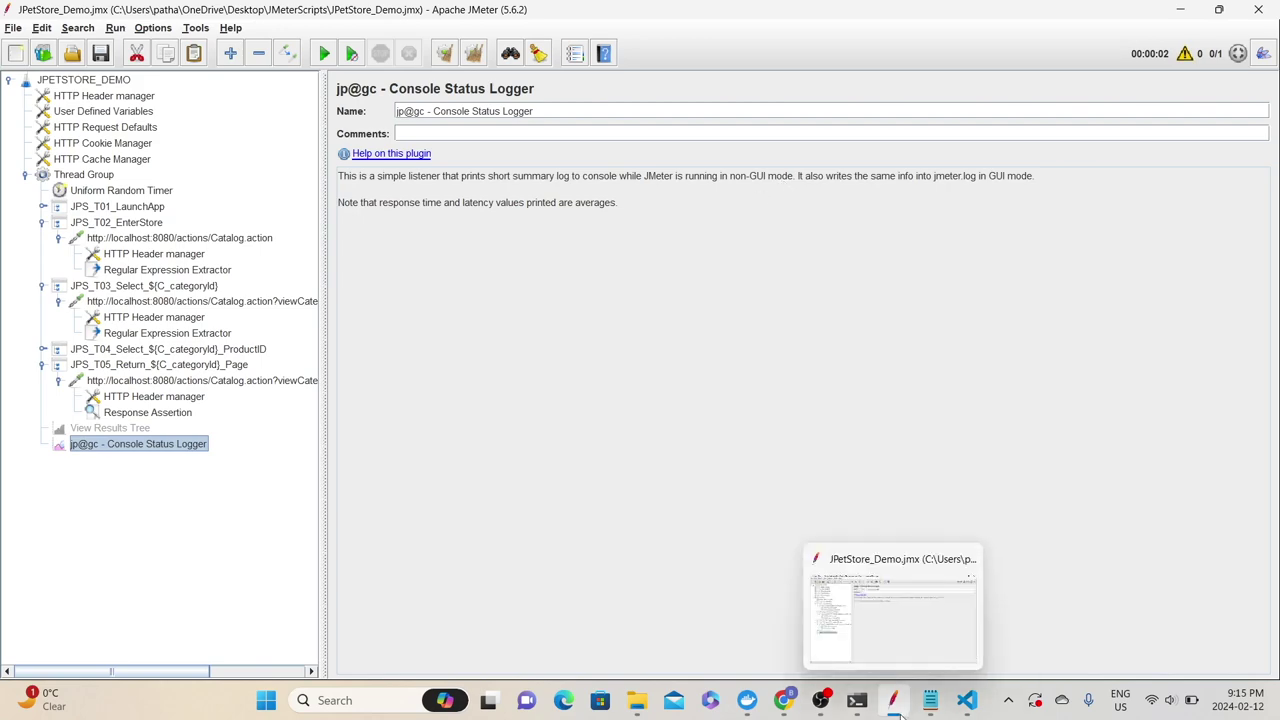
Check the commented summariser properties, rerun JPetStore_Demo.jmx in CLI mode with JPetStore_Demo.jtl as the log, and inspect the results file in JMeterScripts.
{"action": "mouse_move", "coordinate": [860, 705]}
{"action": "left_click", "coordinate": [894, 614]}
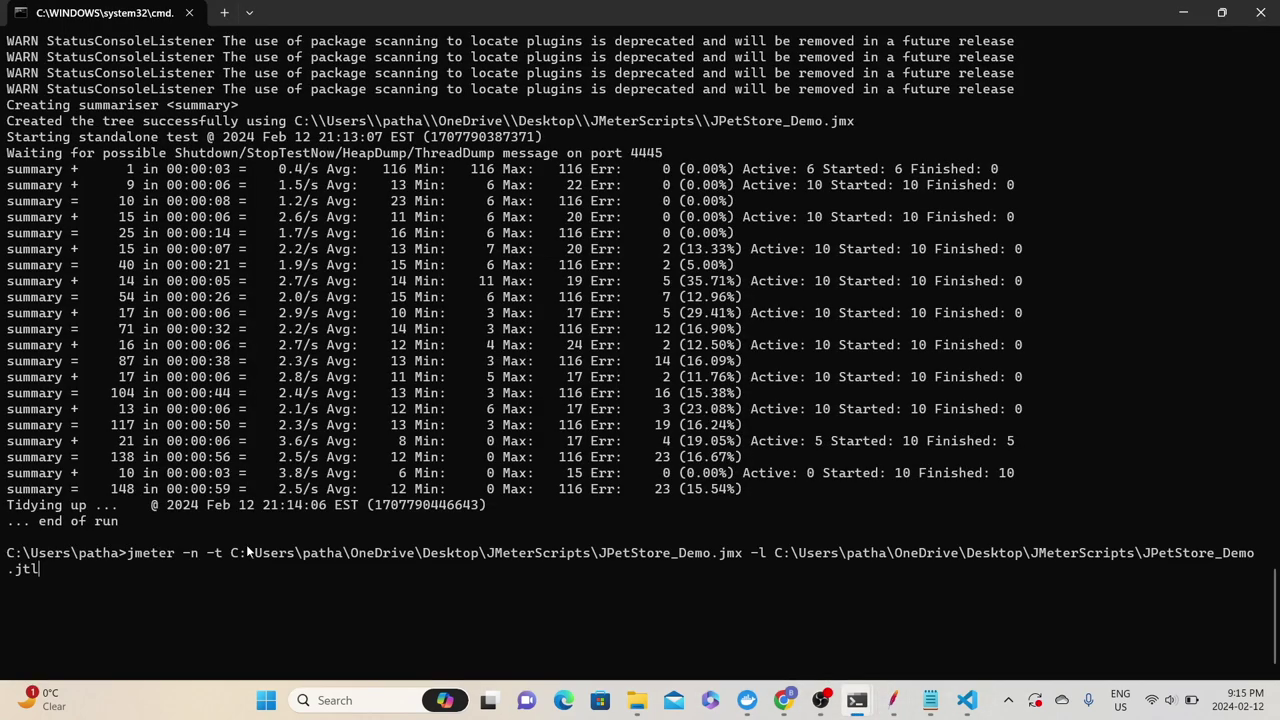
{"action": "left_click", "coordinate": [966, 700]}
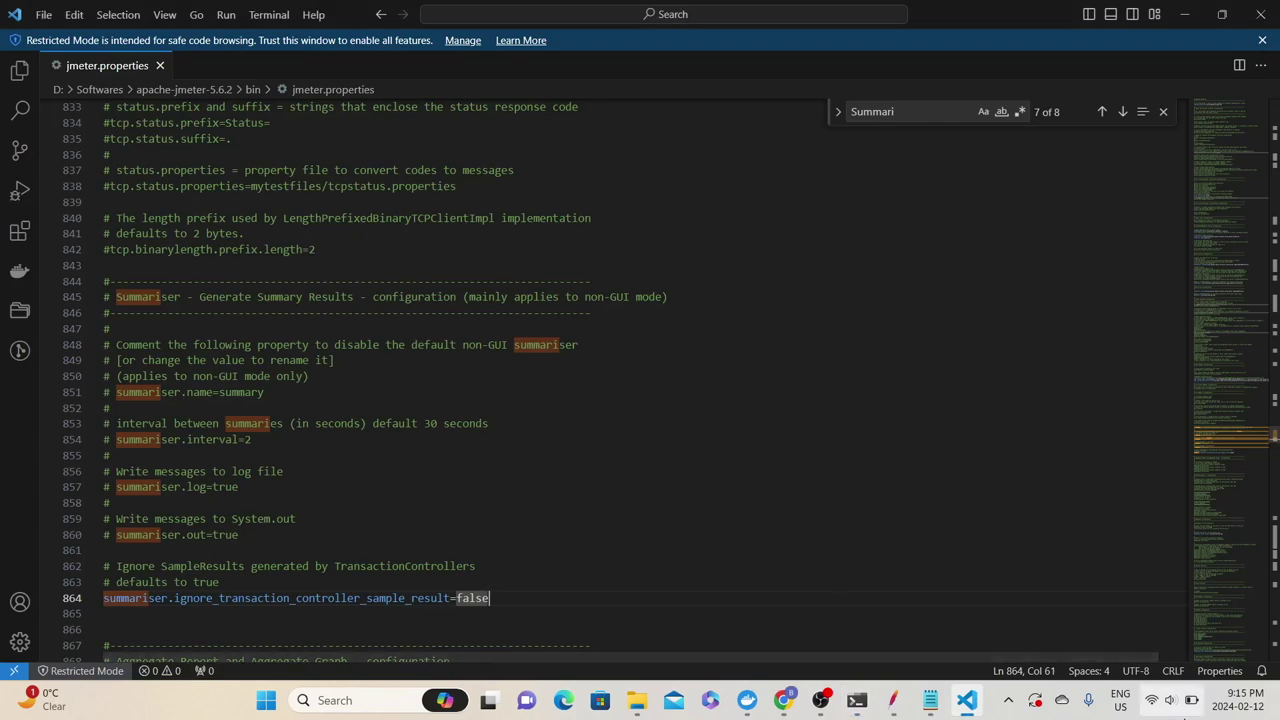
{"action": "mouse_move", "coordinate": [856, 705]}
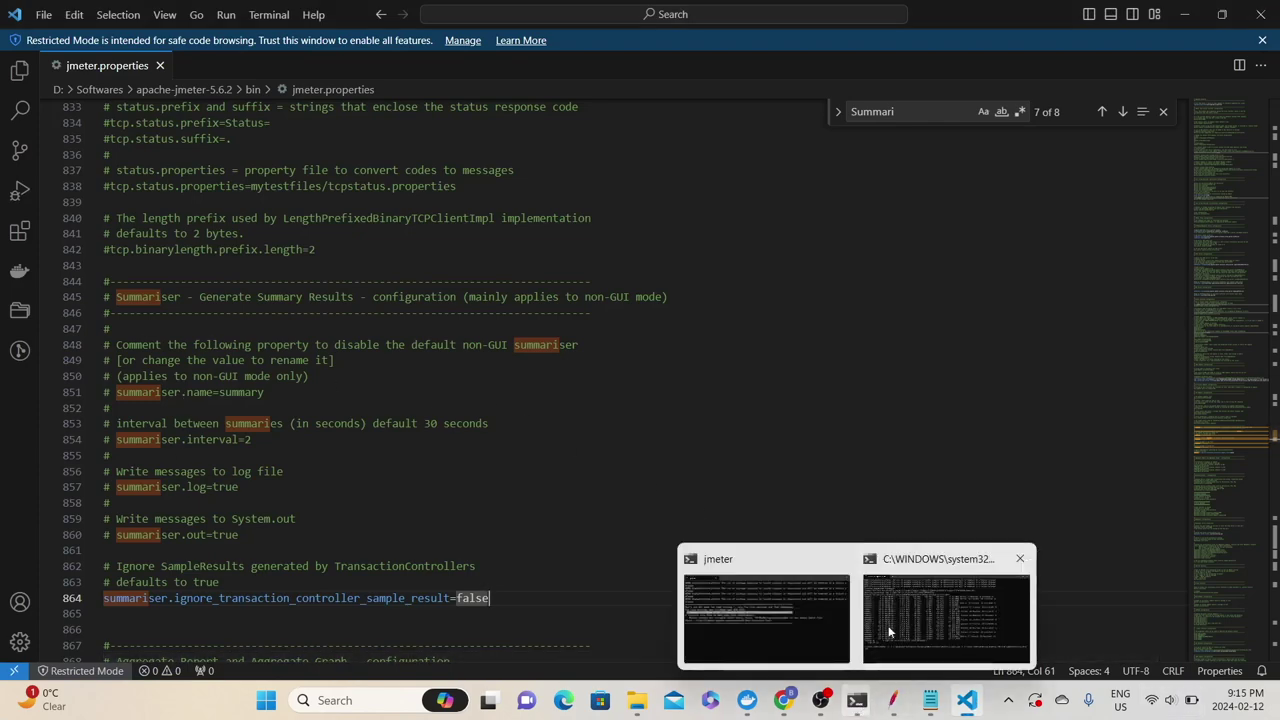
{"action": "left_click", "coordinate": [891, 611]}
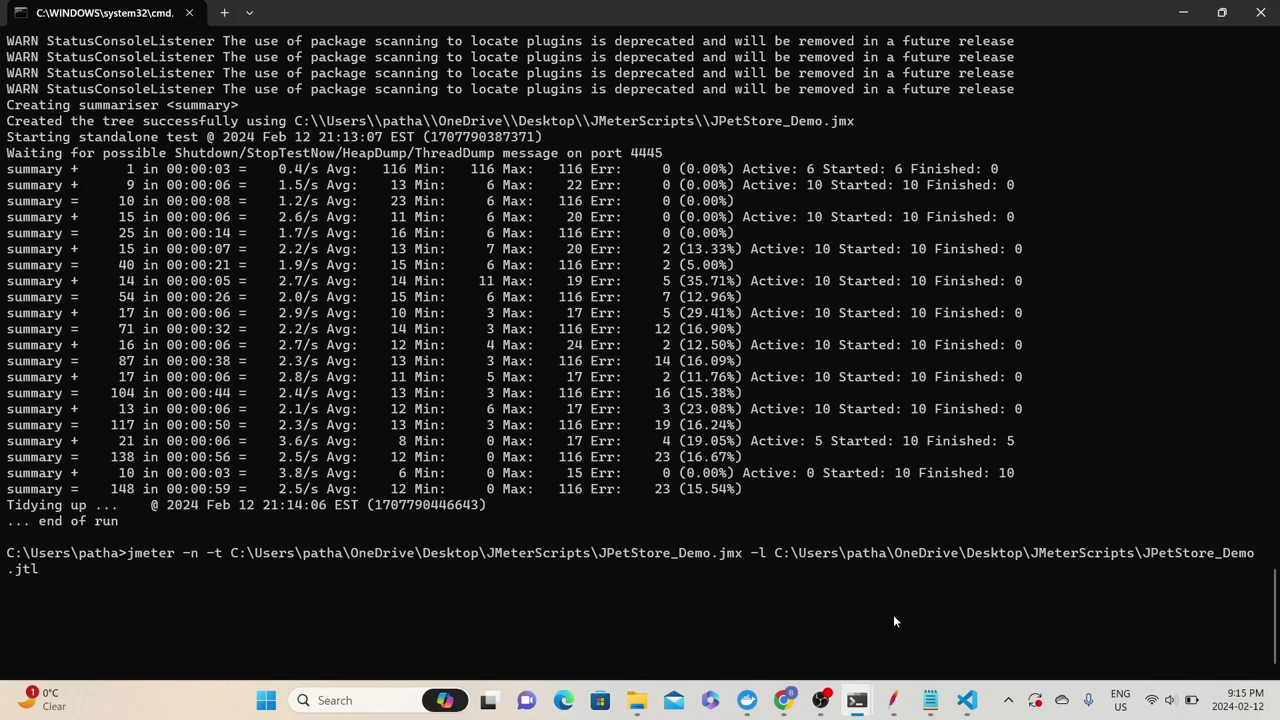
{"action": "key", "text": "ctrl+l"}
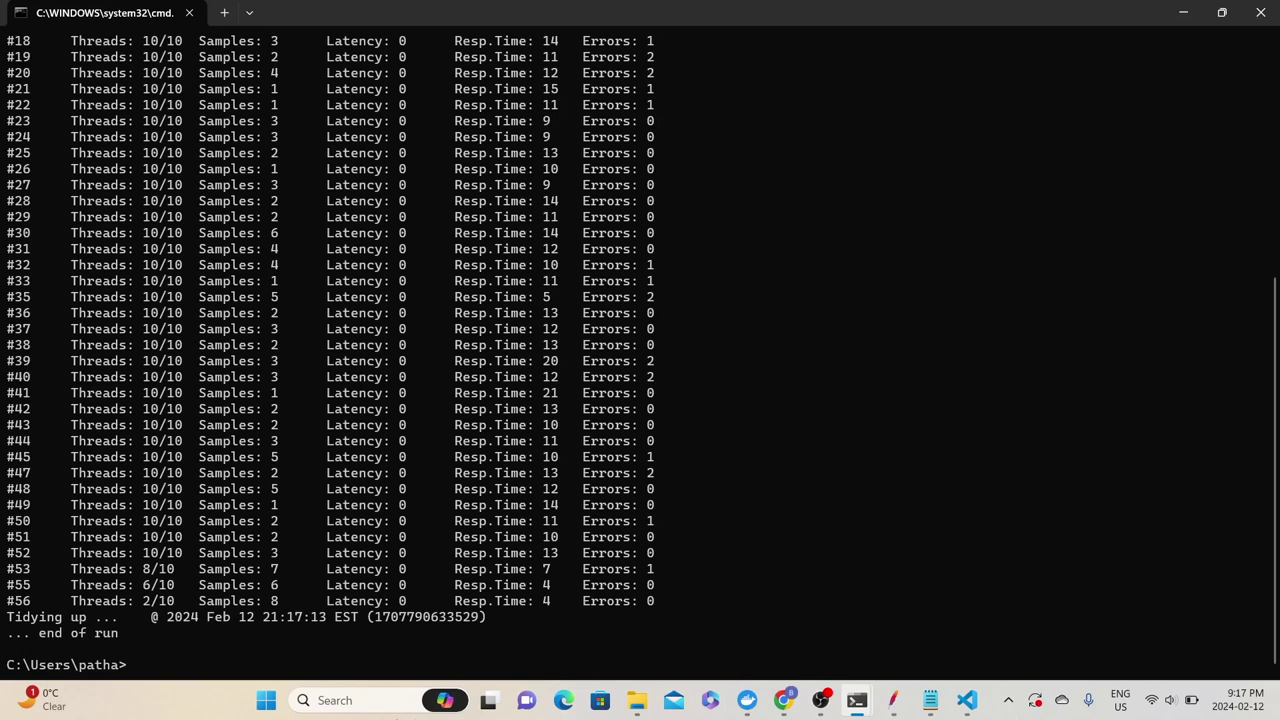
{"action": "left_click", "coordinate": [638, 700]}
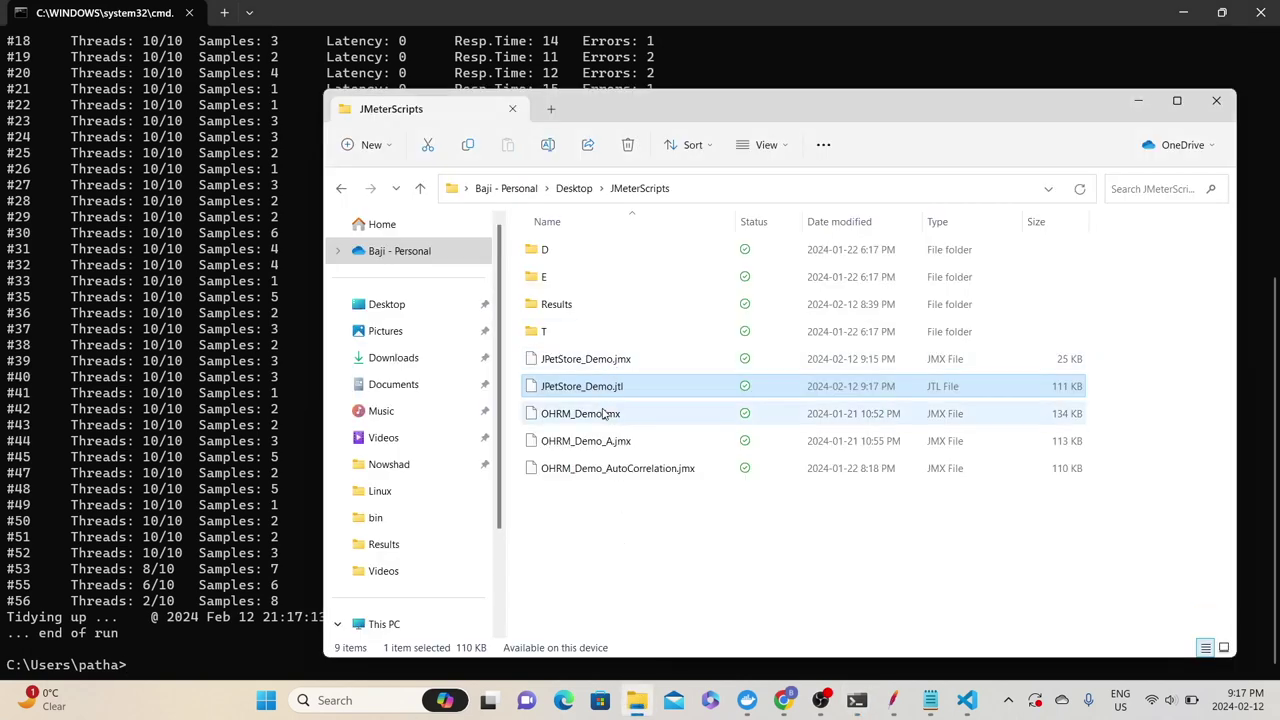
Recall the jmeter CLI command, change the results file to JPetStore_Demo1.csv and run it.
{"action": "left_click", "coordinate": [159, 655]}
{"action": "key", "text": "Up"}
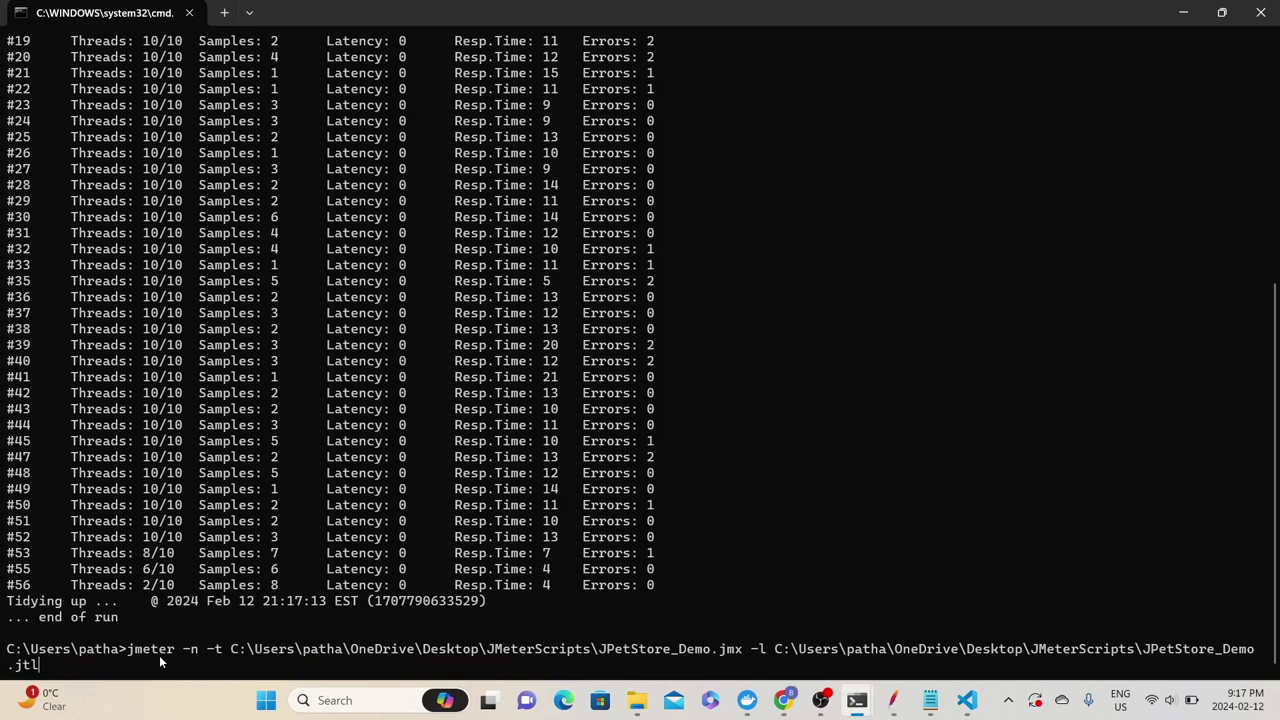
{"action": "key", "text": "BackSpace"}
{"action": "key", "text": "BackSpace"}
{"action": "key", "text": "BackSpace"}
{"action": "type", "text": "csv1"}
{"action": "key", "text": "Return"}
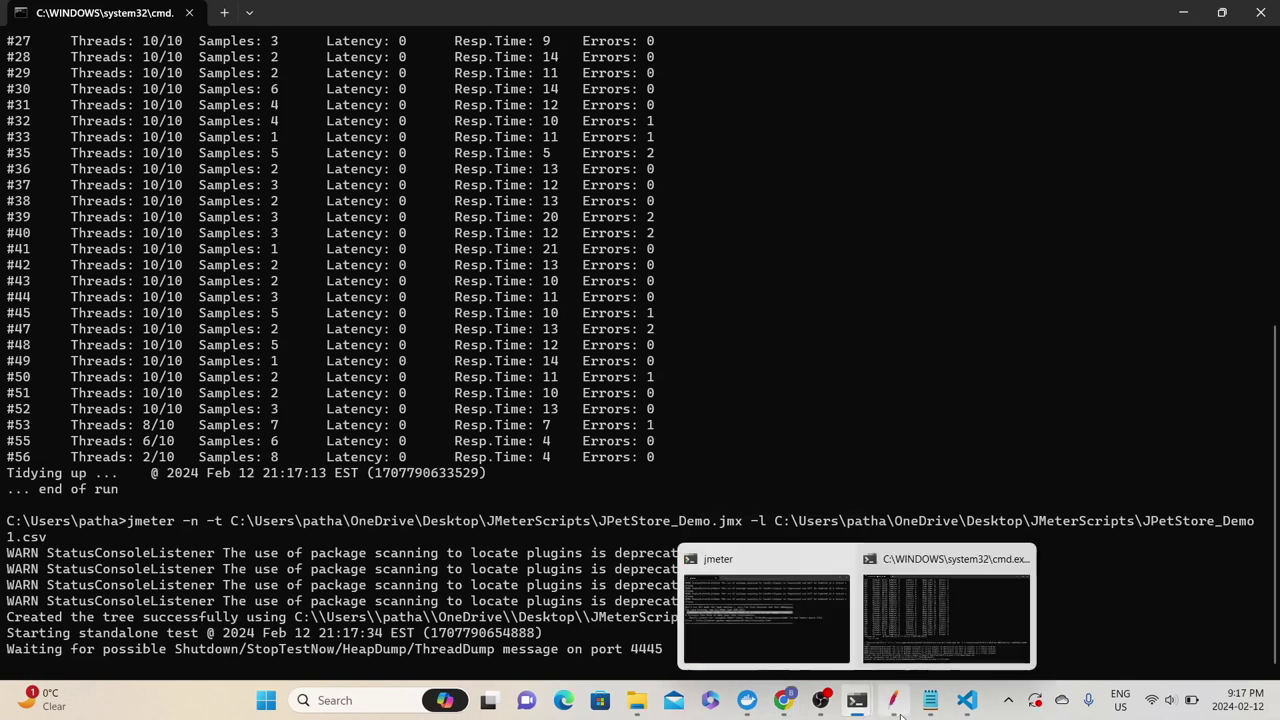
Refresh the JMeterScripts folder and check for the JPetStore_Demo1 CSV results file.
{"action": "mouse_move", "coordinate": [895, 711]}
{"action": "left_click", "coordinate": [637, 700]}
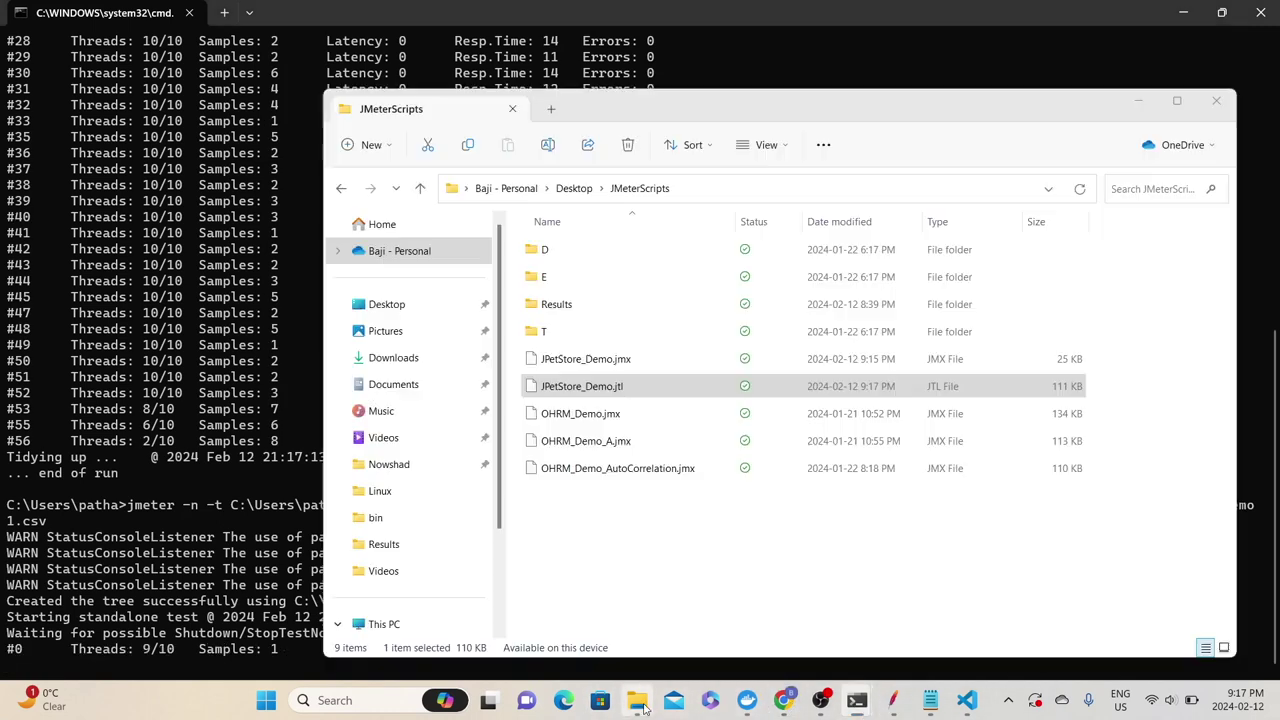
{"action": "right_click", "coordinate": [686, 492]}
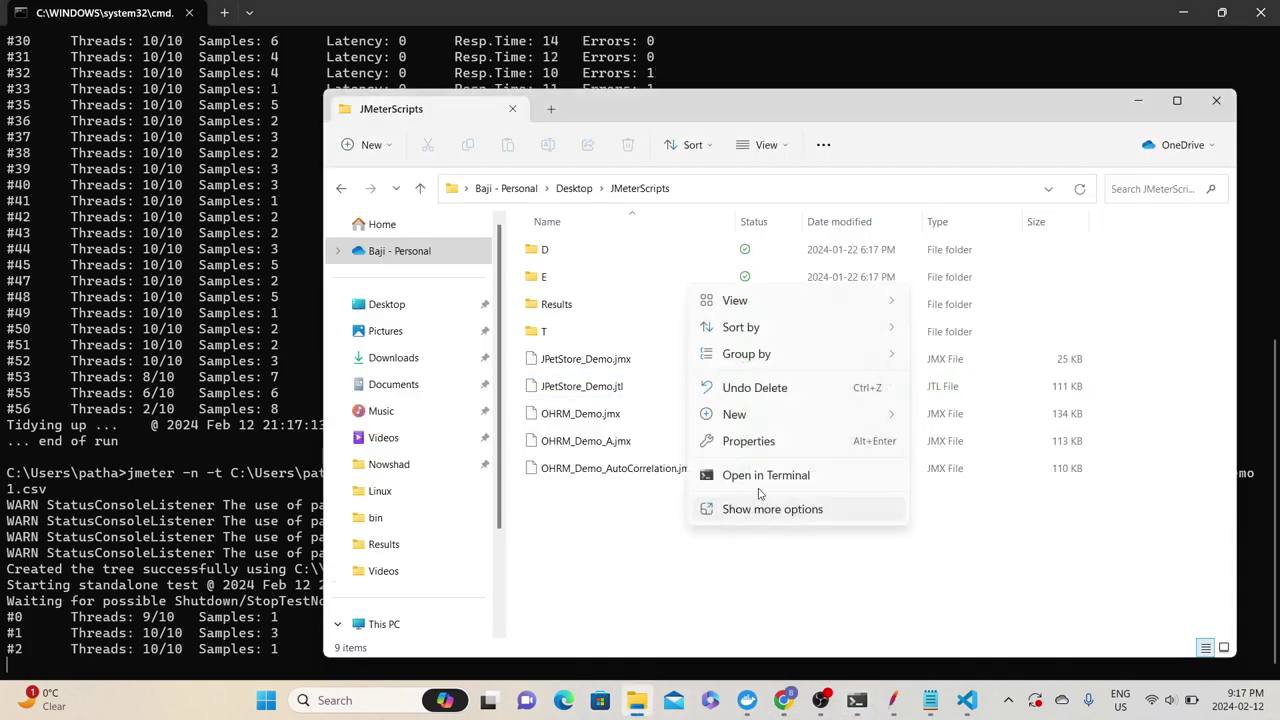
{"action": "left_click", "coordinate": [1079, 190]}
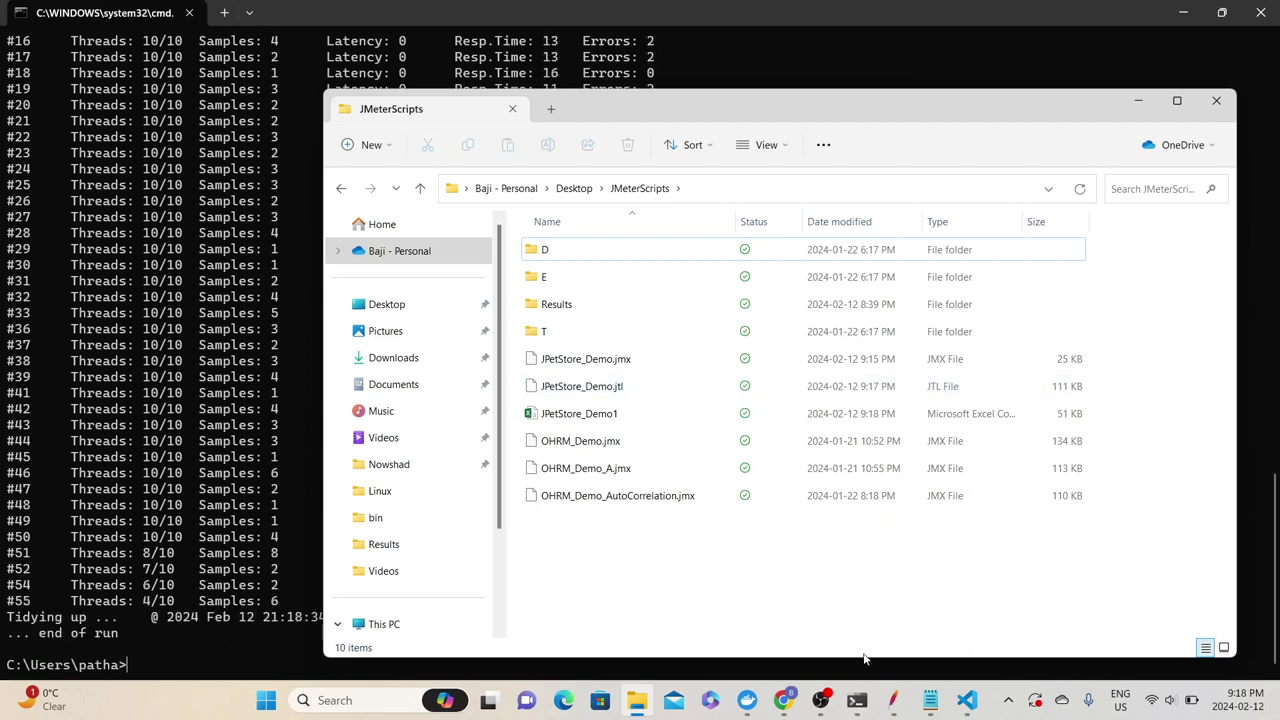
Switch to JMeter and add View Results in Table and View Results Tree listeners to the Thread Group.
{"action": "left_click", "coordinate": [893, 700]}
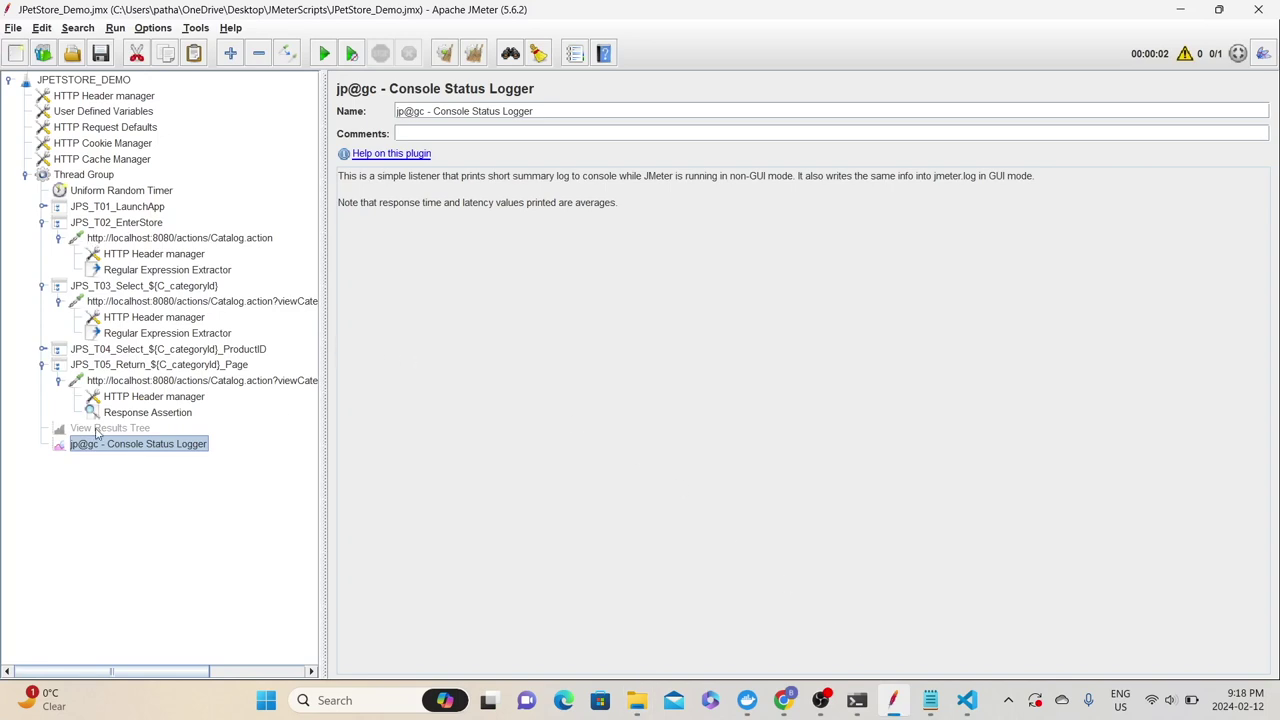
{"action": "right_click", "coordinate": [76, 178]}
{"action": "mouse_move", "coordinate": [126, 194]}
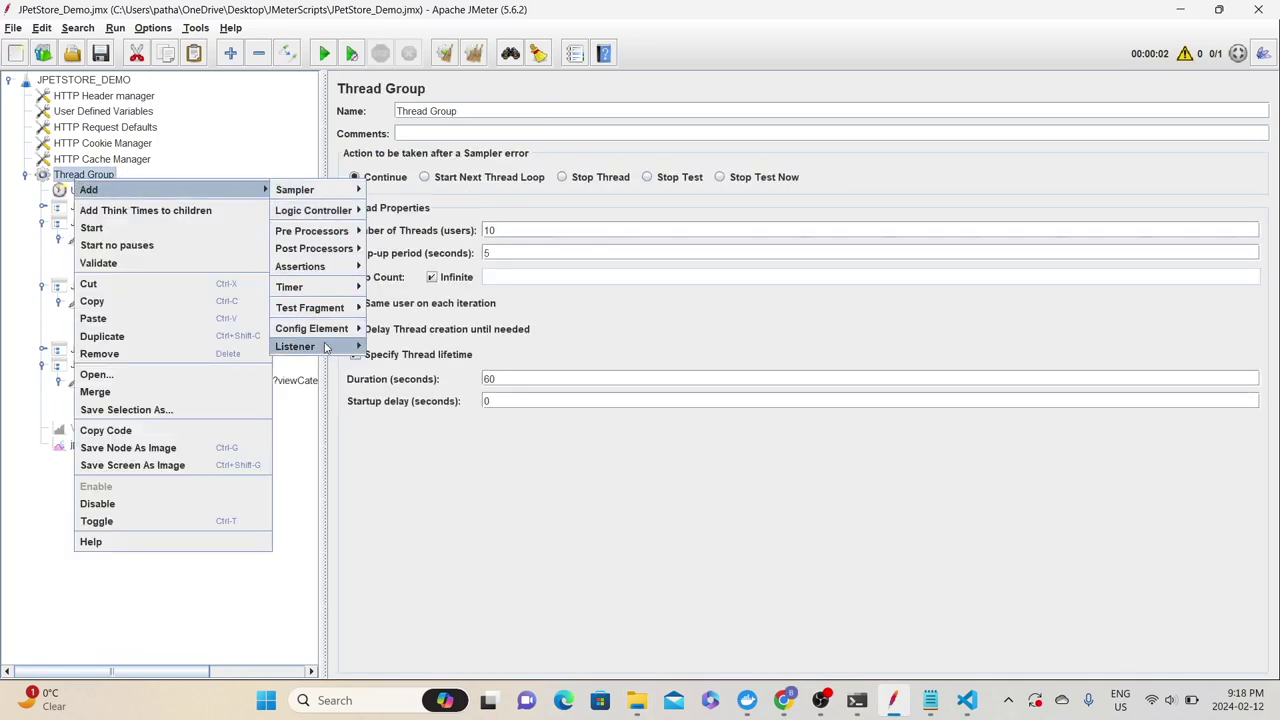
{"action": "mouse_move", "coordinate": [300, 346]}
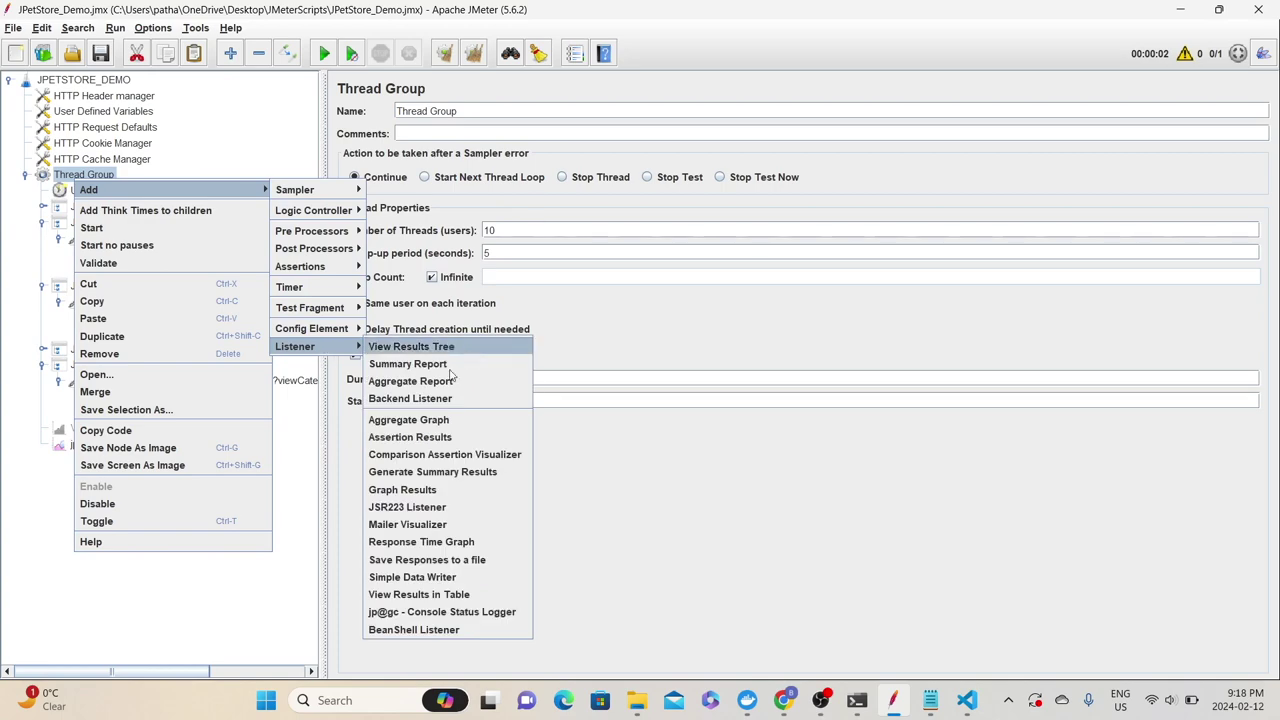
{"action": "left_click", "coordinate": [418, 594]}
{"action": "right_click", "coordinate": [90, 176]}
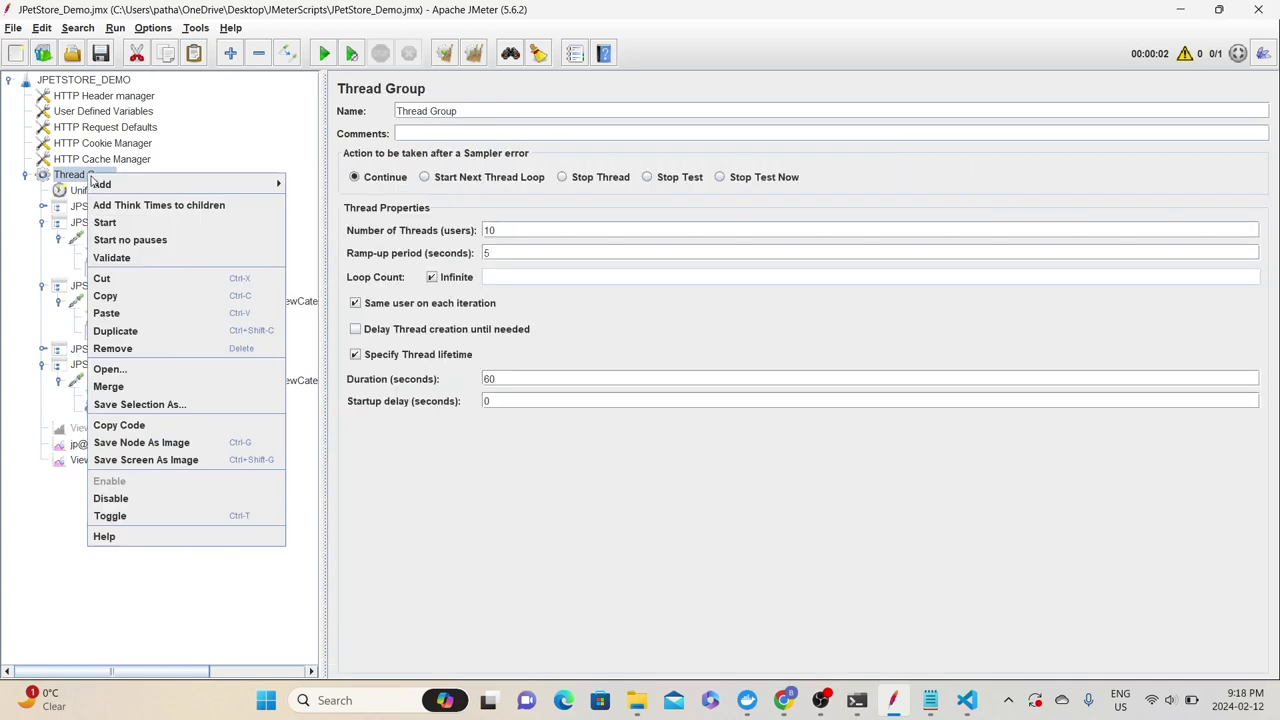
{"action": "mouse_move", "coordinate": [200, 184]}
{"action": "mouse_move", "coordinate": [346, 343]}
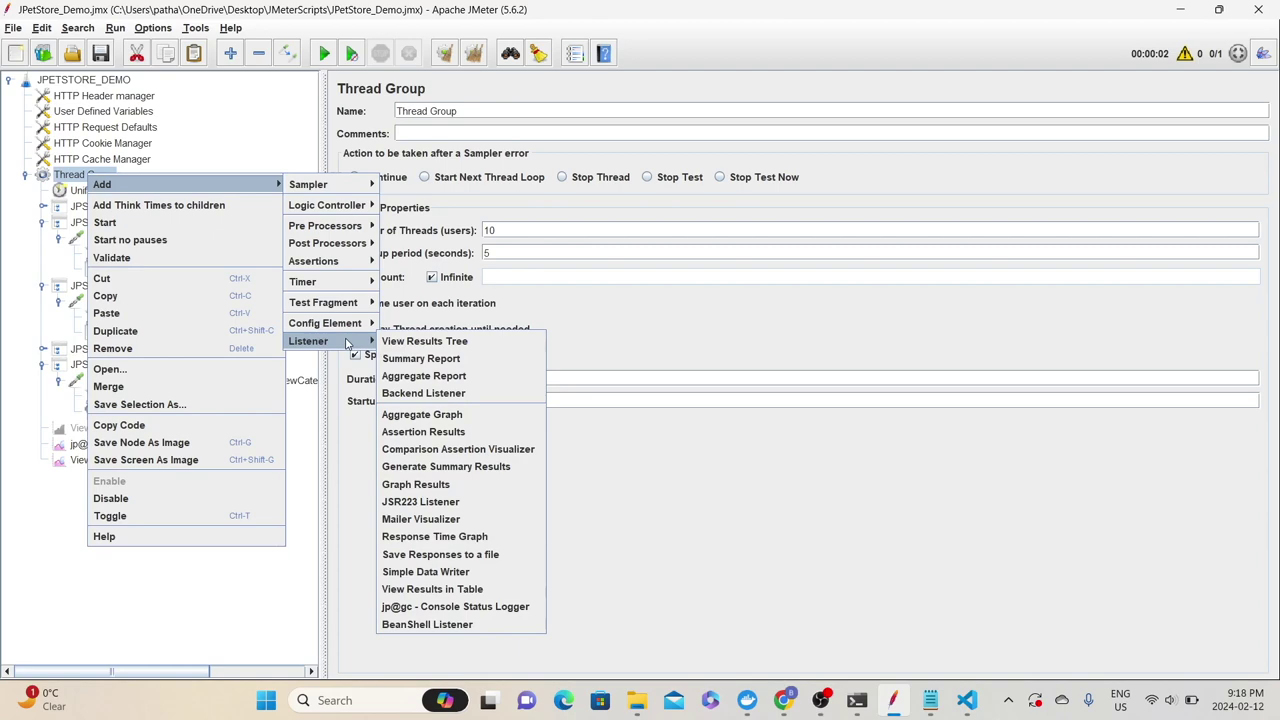
{"action": "left_click", "coordinate": [422, 341]}
Add Summary Report and Aggregate Report listeners to the Thread Group.
{"action": "right_click", "coordinate": [104, 176]}
{"action": "mouse_move", "coordinate": [200, 188]}
{"action": "mouse_move", "coordinate": [347, 192]}
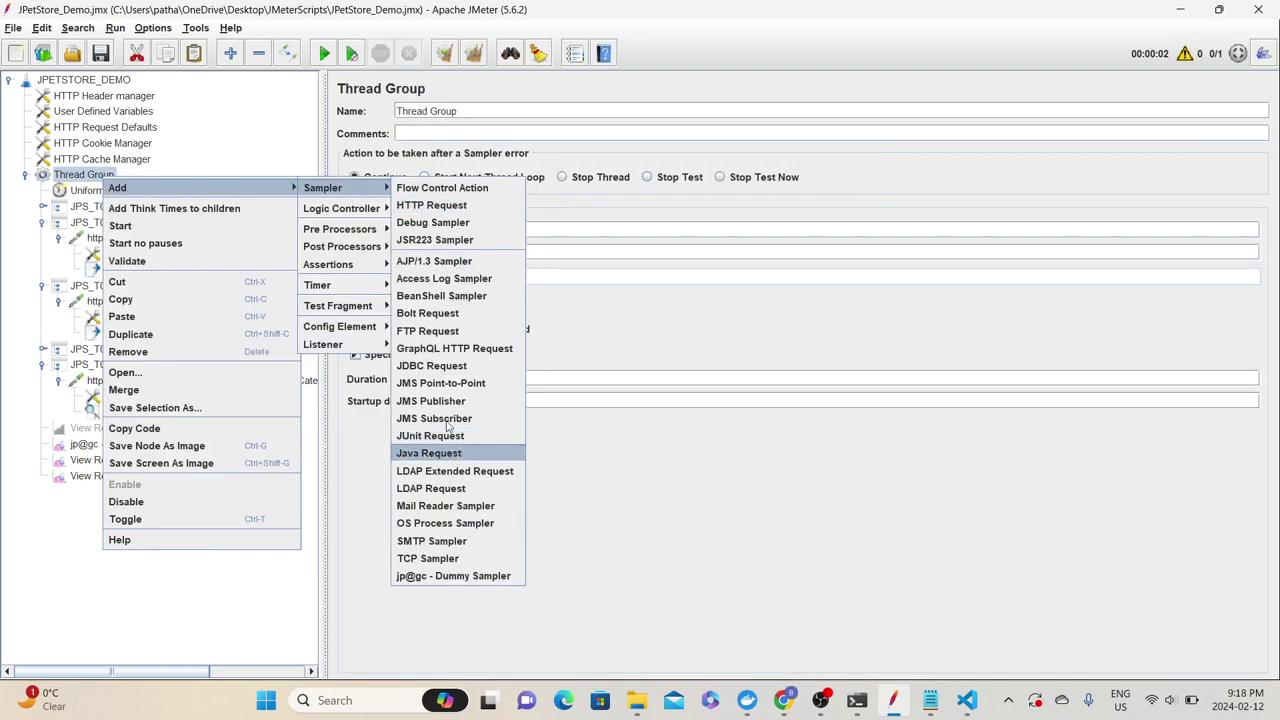
{"action": "right_click", "coordinate": [77, 174]}
{"action": "mouse_move", "coordinate": [150, 184]}
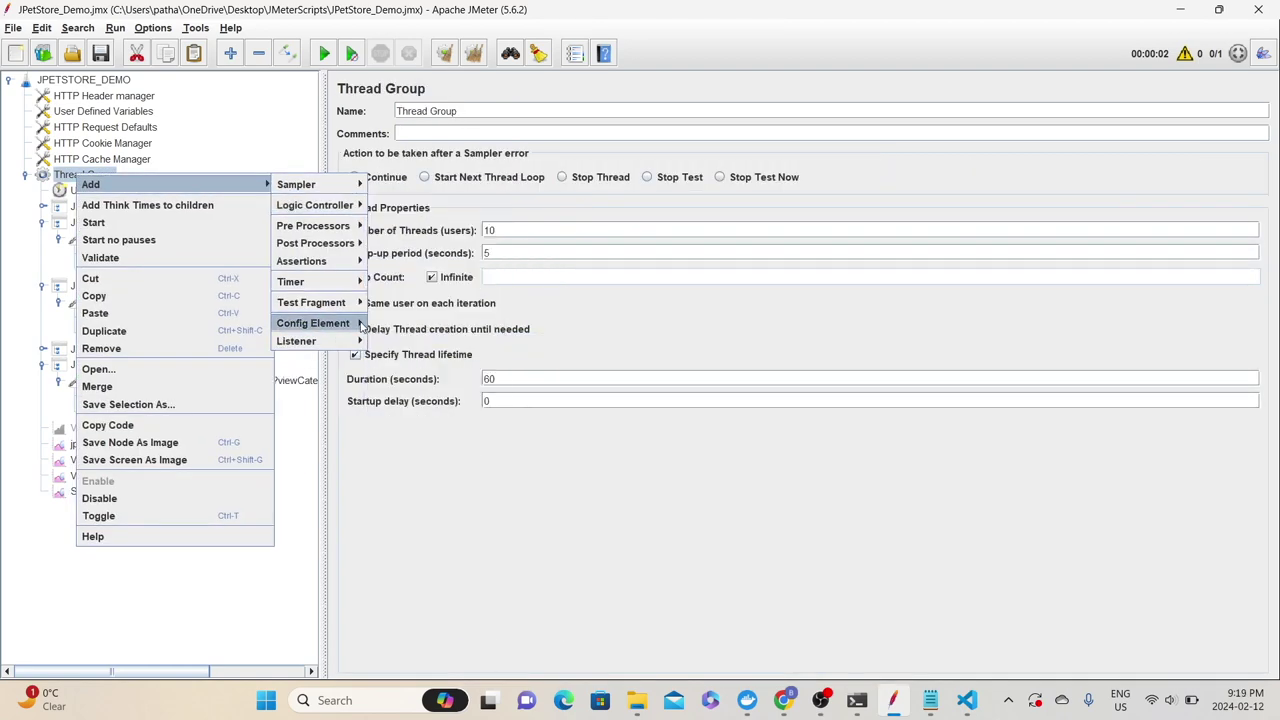
{"action": "mouse_move", "coordinate": [350, 341]}
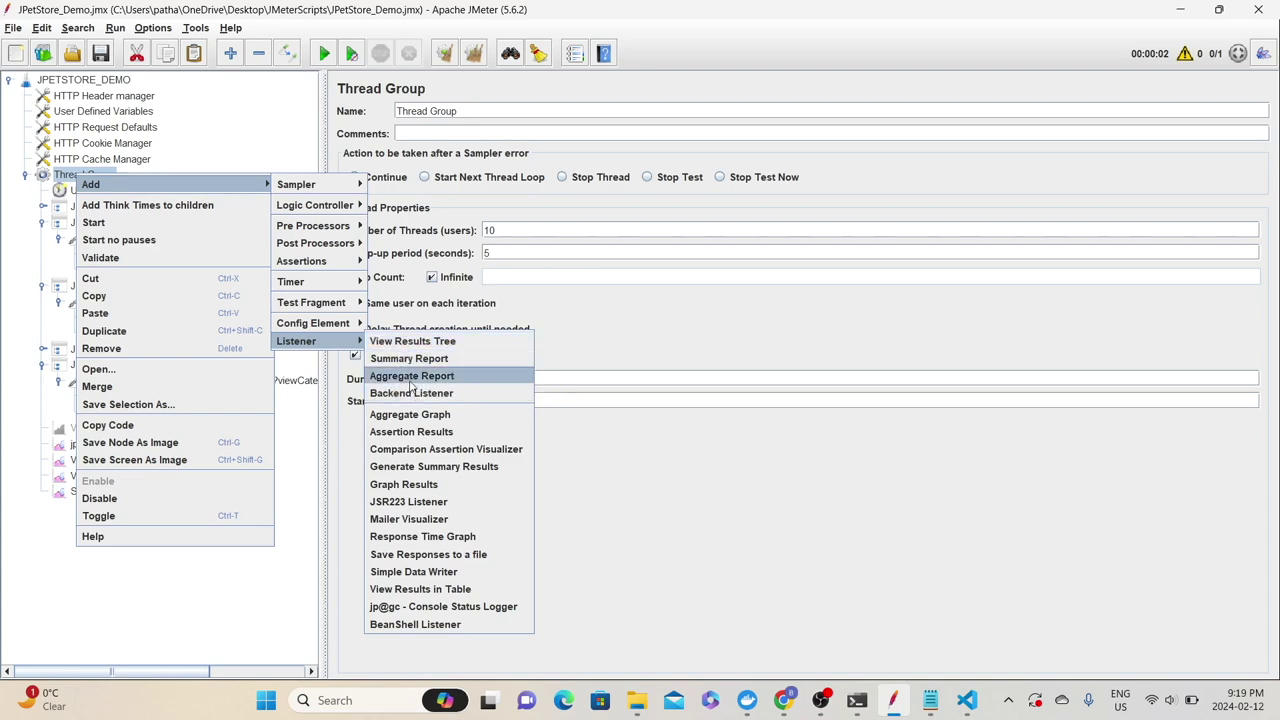
{"action": "left_click", "coordinate": [411, 376]}
Add a Response Time Graph listener to the Thread Group.
{"action": "right_click", "coordinate": [99, 176]}
{"action": "mouse_move", "coordinate": [161, 190]}
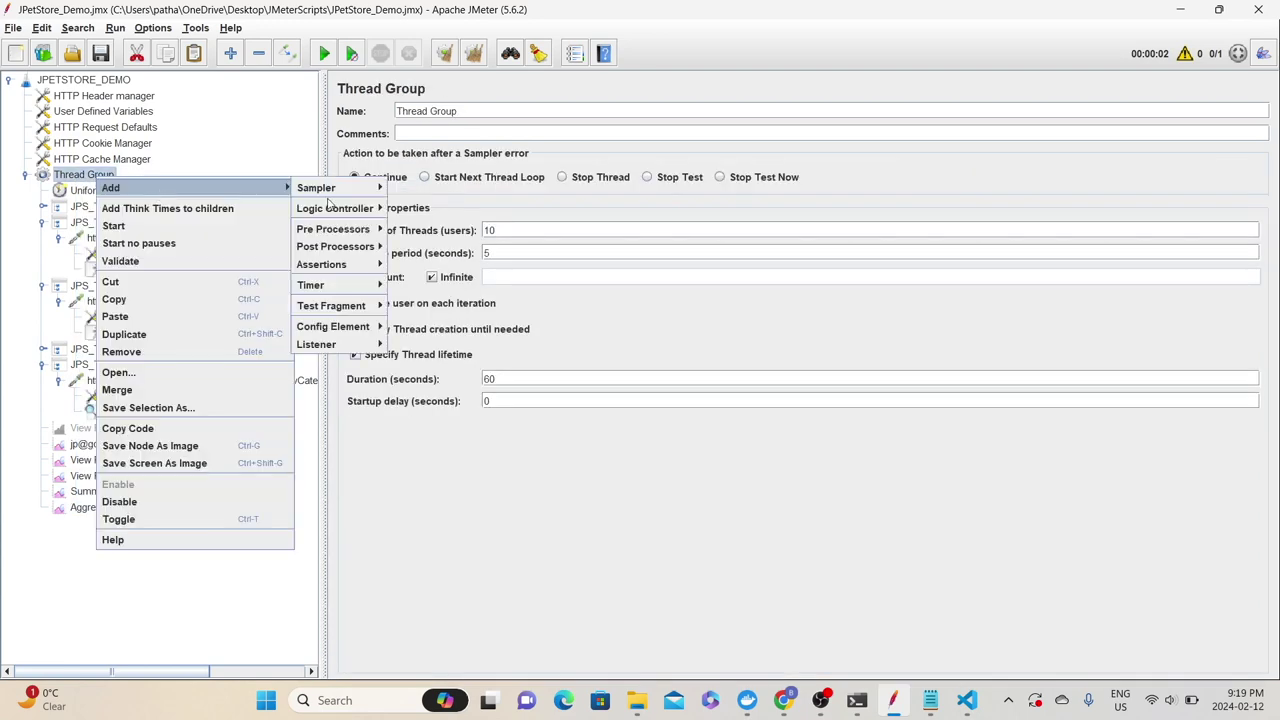
{"action": "mouse_move", "coordinate": [330, 344]}
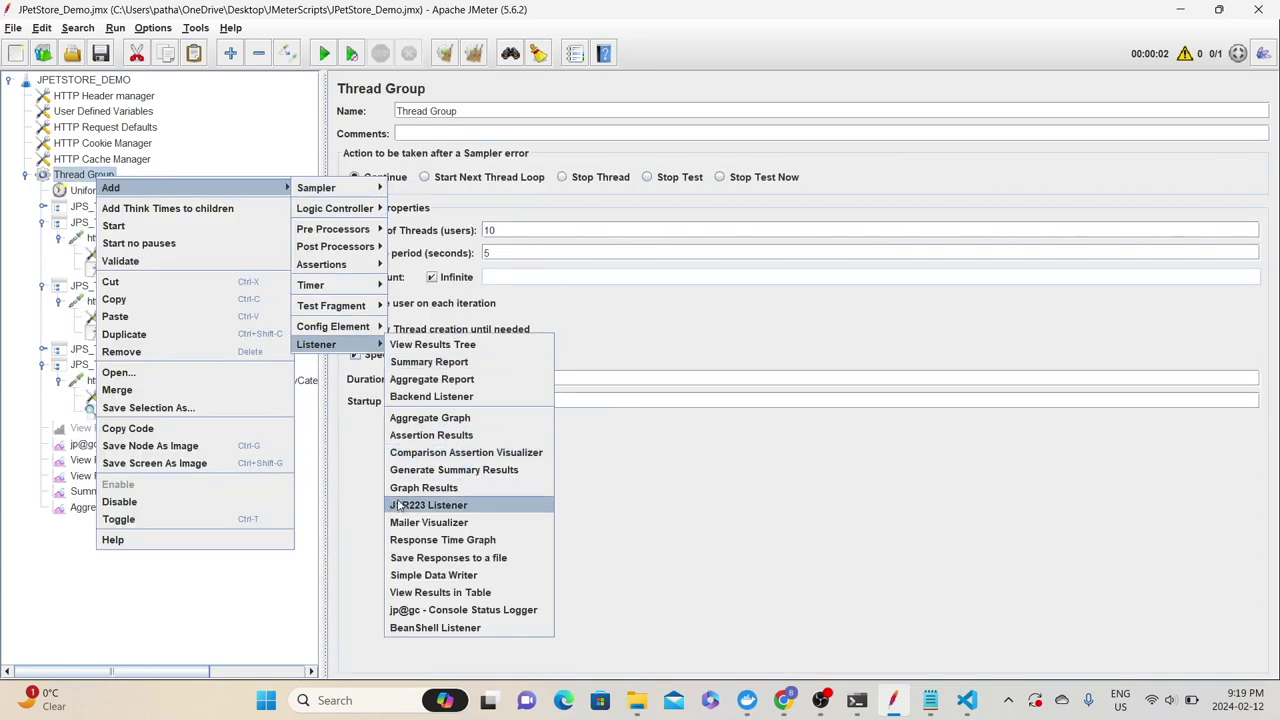
{"action": "left_click", "coordinate": [445, 540]}
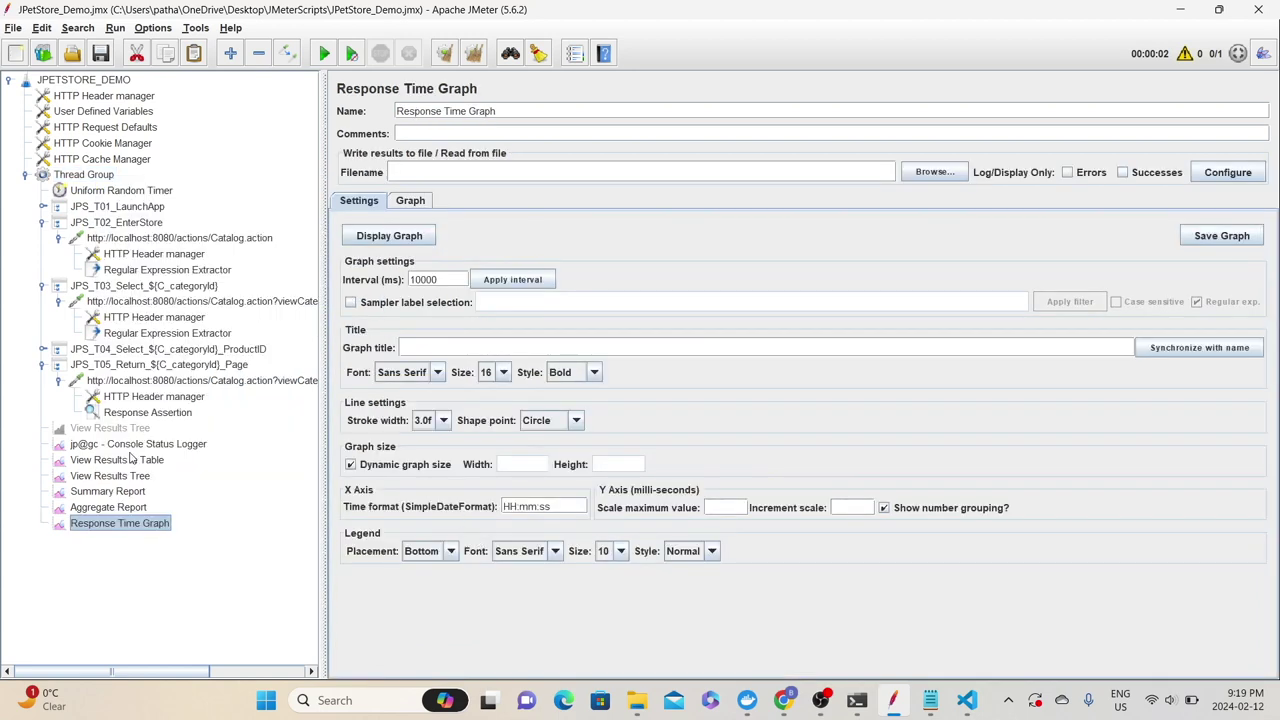
Load JPetStore_Demo.jtl into the View Results in Table listener and look through the samples.
{"action": "left_click", "coordinate": [137, 462]}
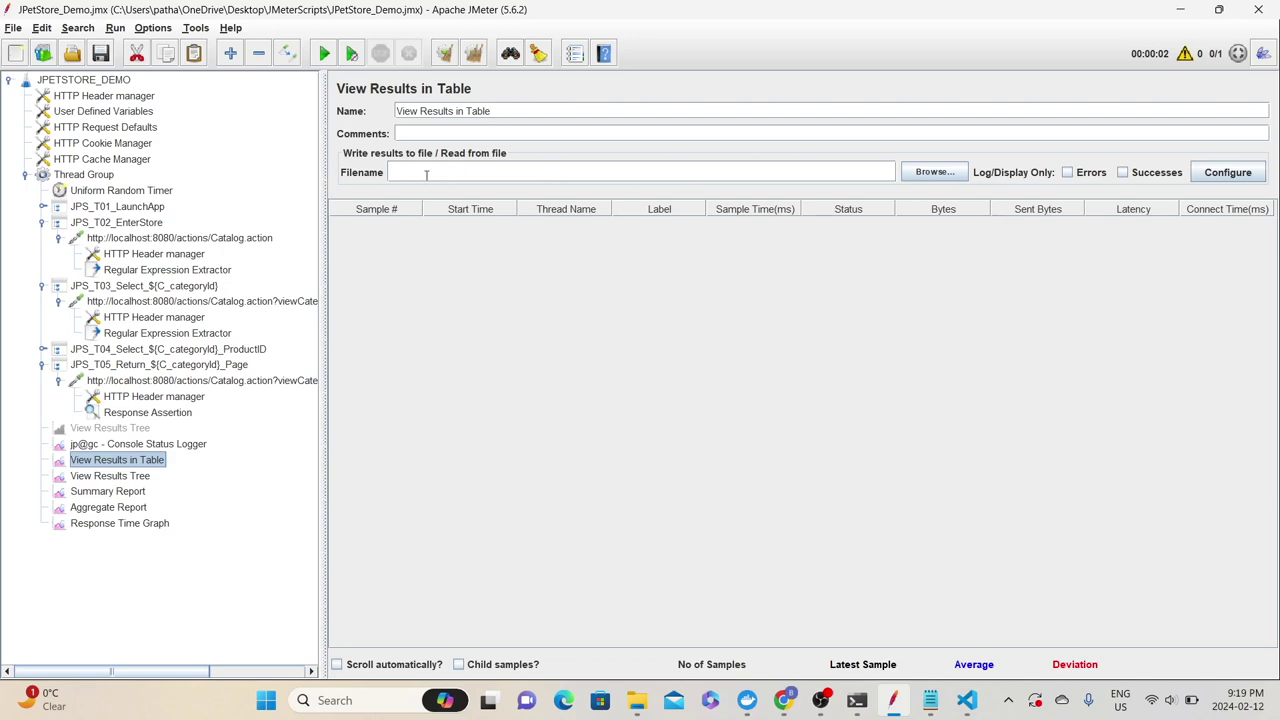
{"action": "left_click", "coordinate": [957, 173]}
{"action": "left_click", "coordinate": [520, 338]}
{"action": "left_click", "coordinate": [742, 465]}
{"action": "scroll", "coordinate": [863, 305], "scroll_direction": "down", "scroll_amount": 20}
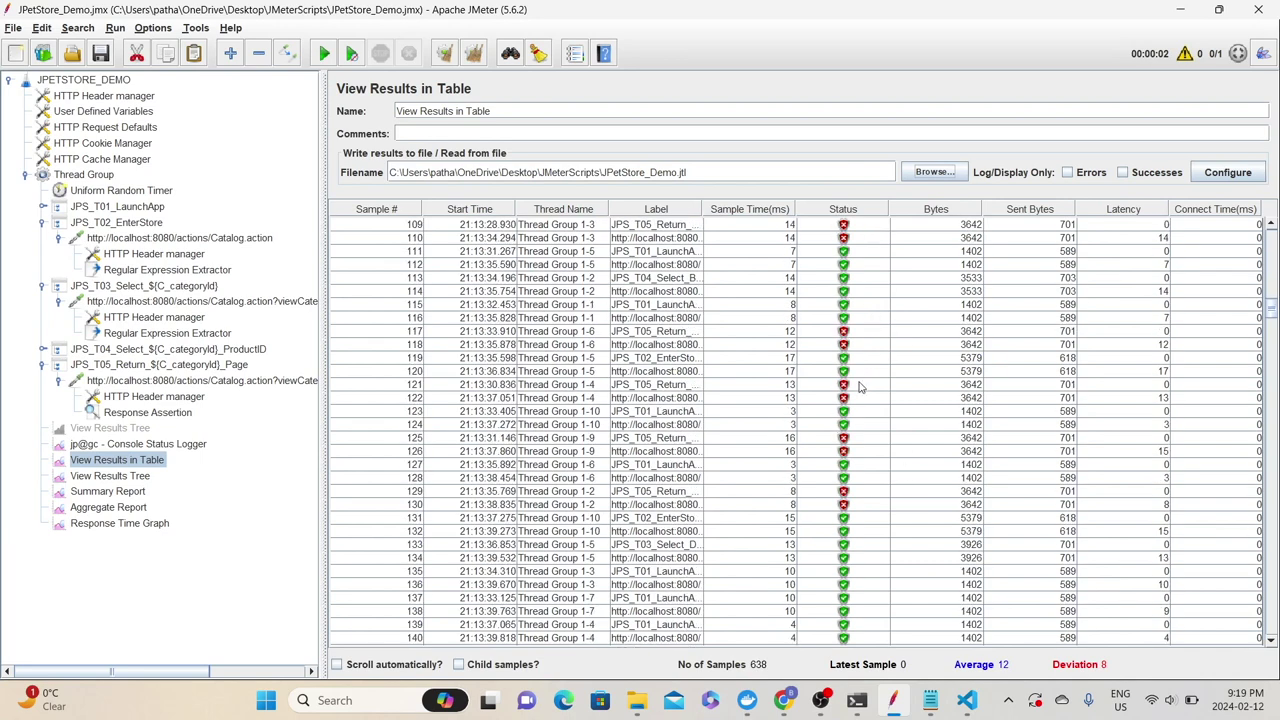
Load JPetStore_Demo.jtl into the newly added View Results Tree listener.
{"action": "left_click", "coordinate": [110, 475]}
{"action": "left_click", "coordinate": [934, 172]}
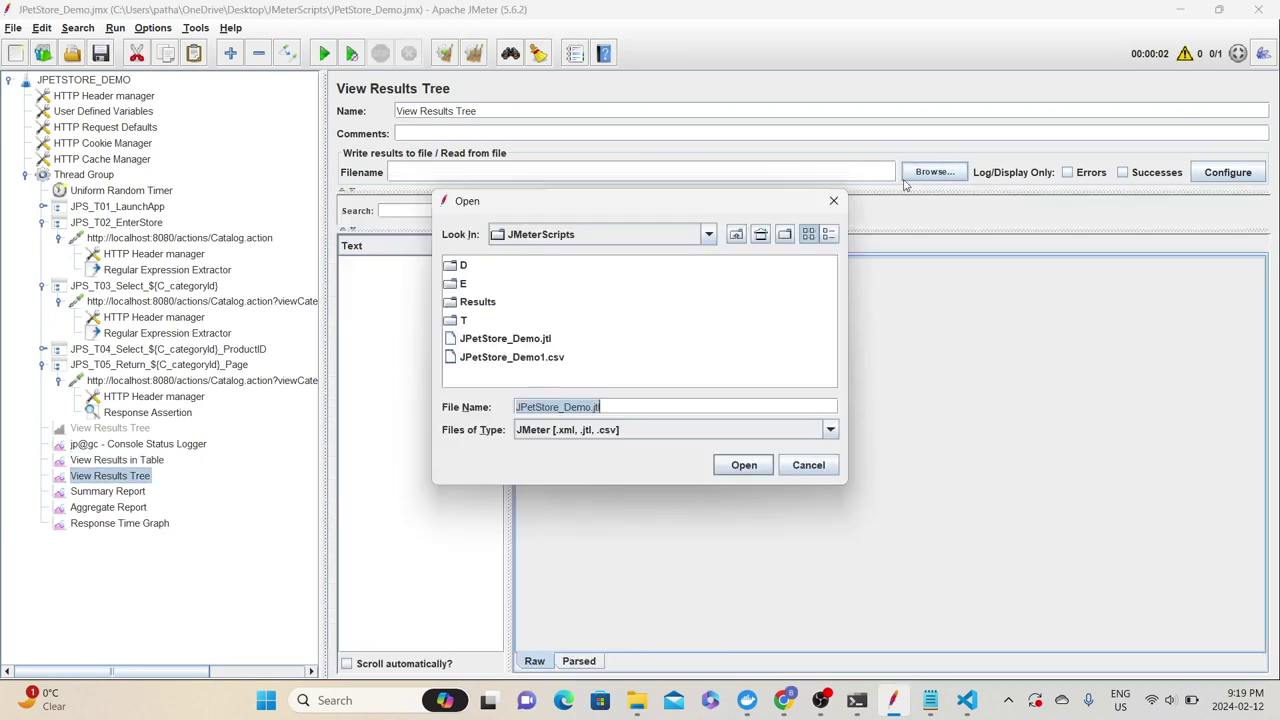
{"action": "double_click", "coordinate": [540, 340]}
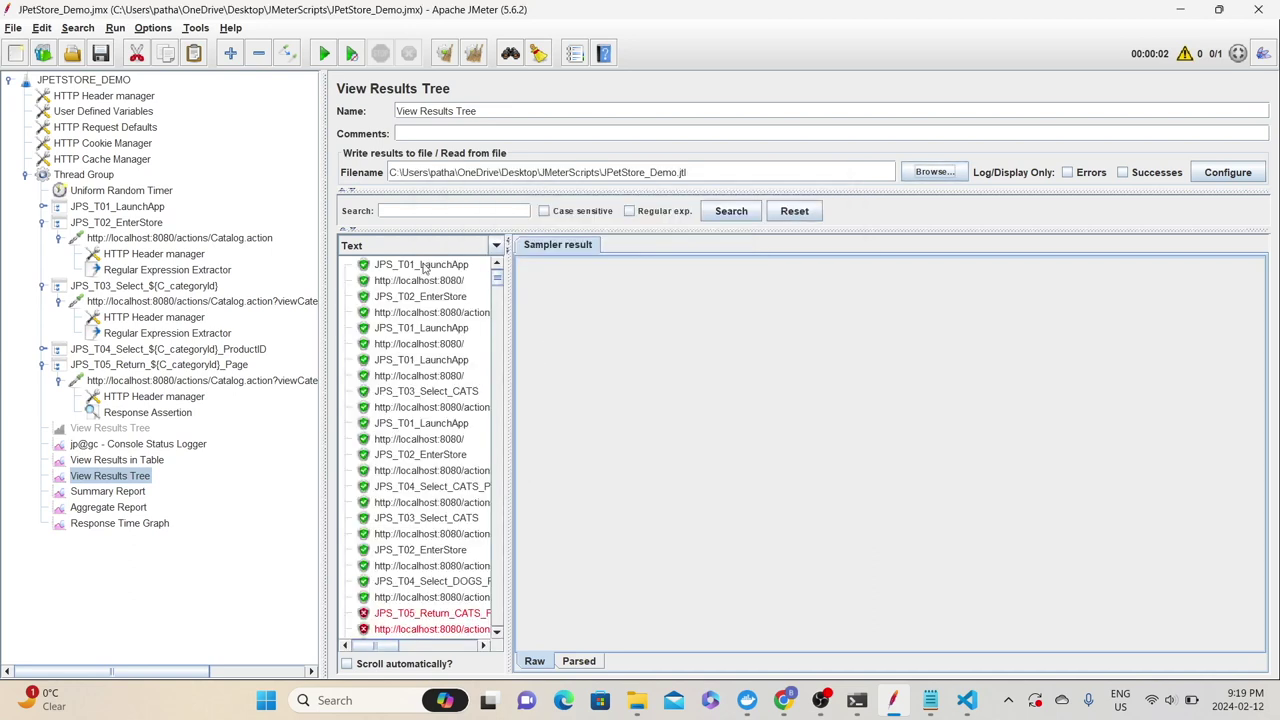
Load JPetStore_Demo1.csv from the JMeterScripts folder into the Summary Report listener.
{"action": "left_click", "coordinate": [108, 491]}
{"action": "left_click", "coordinate": [934, 175]}
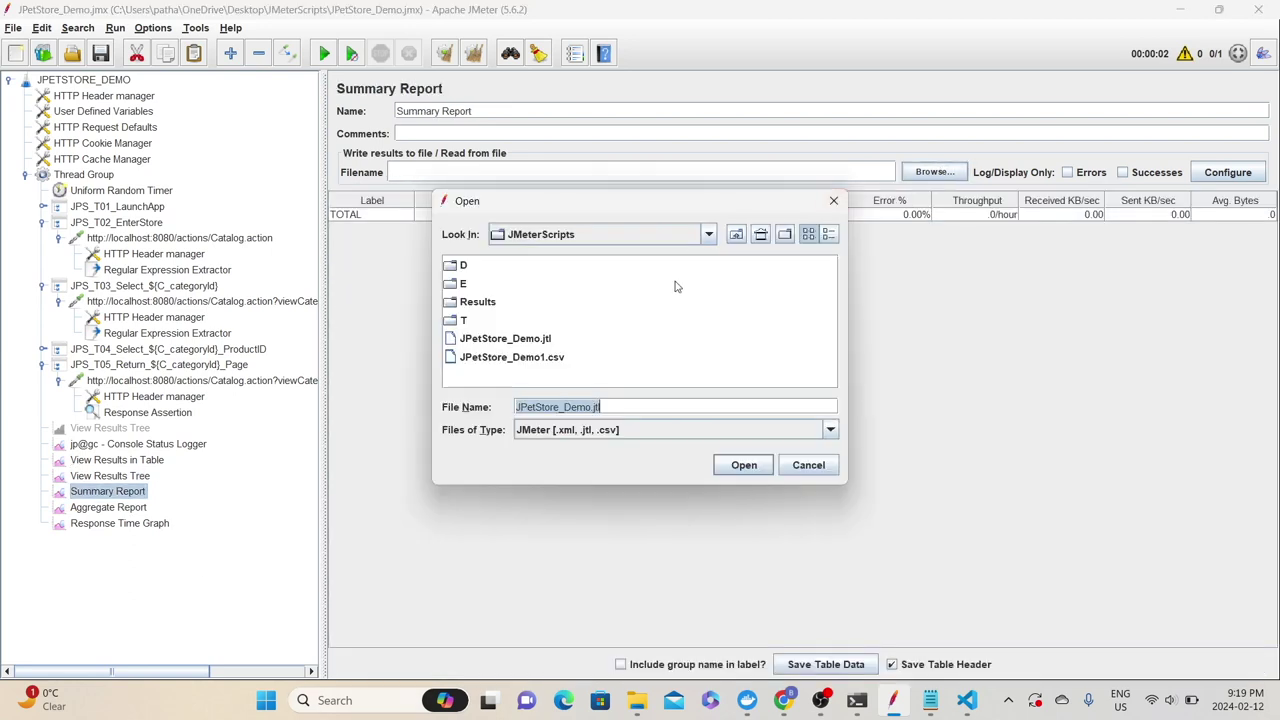
{"action": "left_click", "coordinate": [548, 361]}
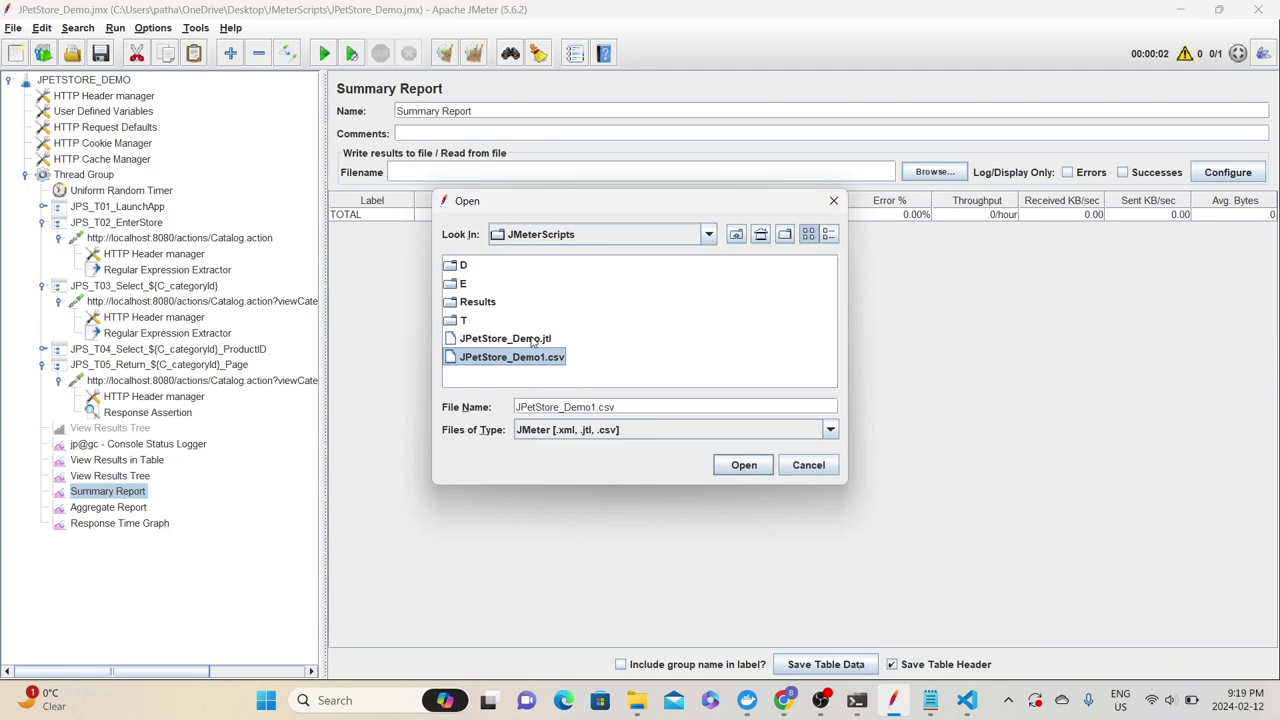
{"action": "left_click", "coordinate": [747, 469]}
Load JPetStore_Demo.jtl from the JMeterScripts folder into the Aggregate Report listener.
{"action": "key", "text": "Down"}
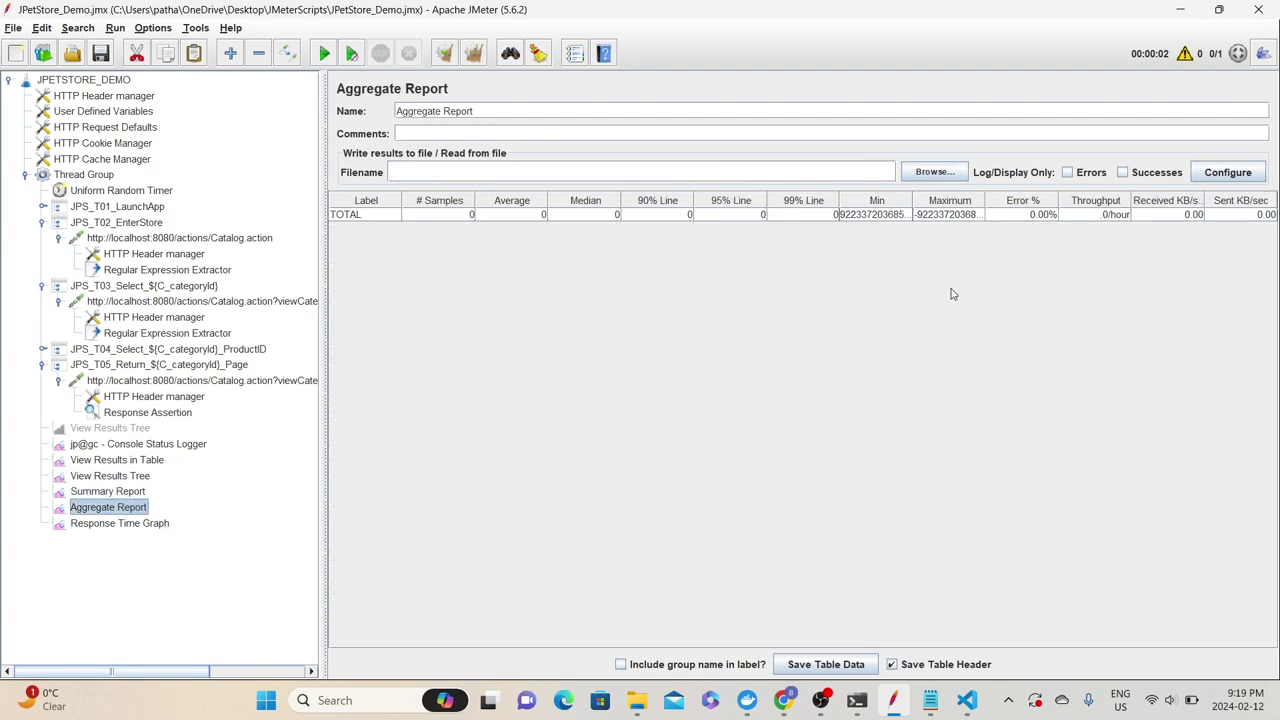
{"action": "left_click", "coordinate": [953, 178]}
{"action": "left_click", "coordinate": [546, 340]}
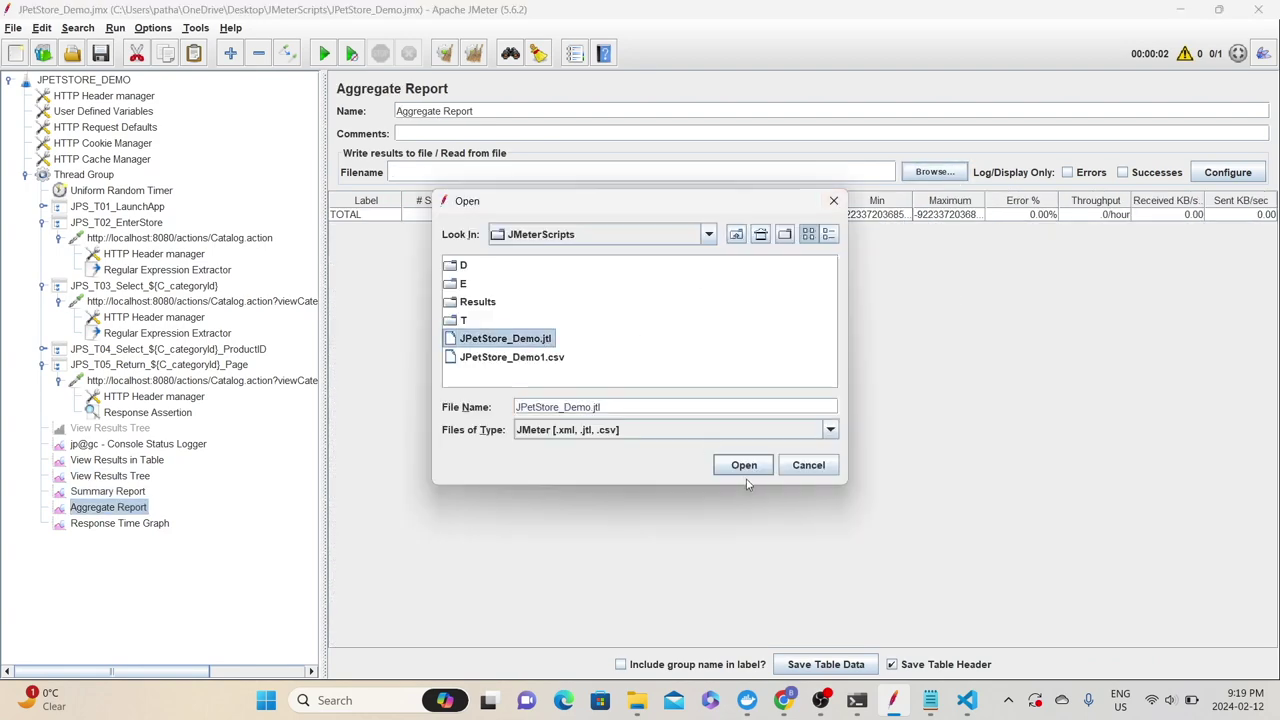
{"action": "left_click", "coordinate": [750, 471]}
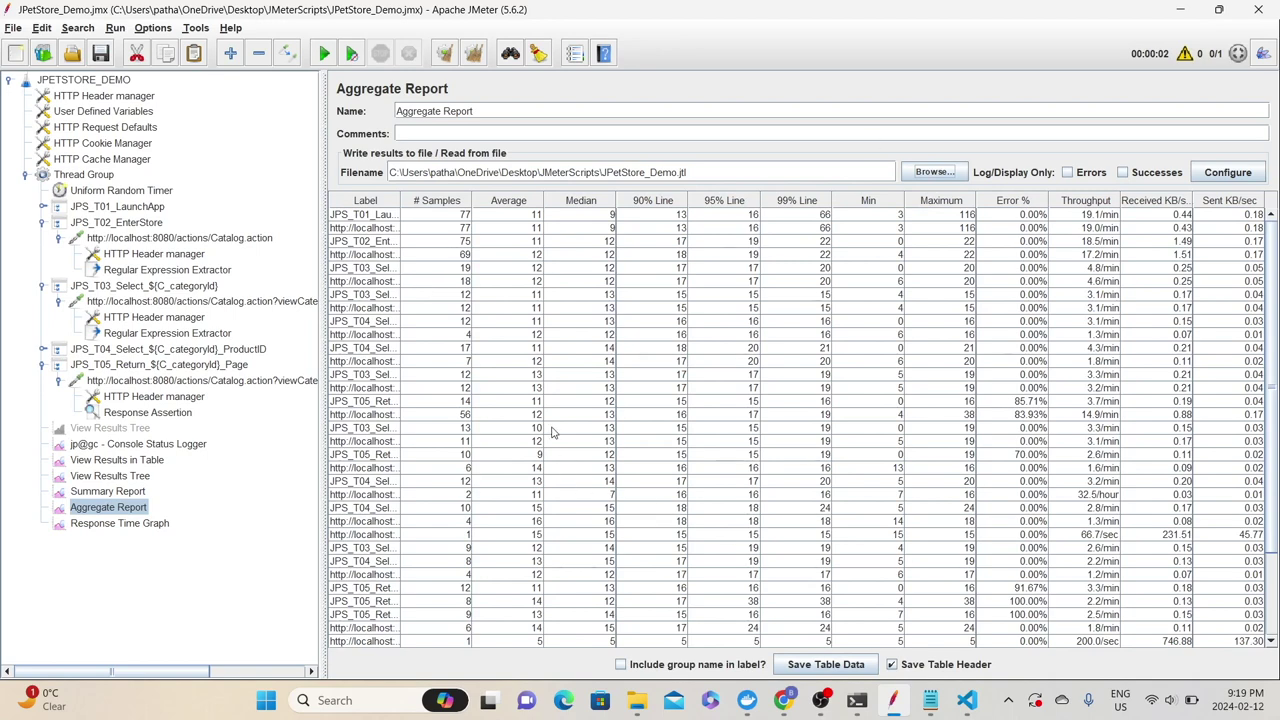
Load JPetStore_Demo.jtl into the Response Time Graph, apply a 100 ms interval and display the graph.
{"action": "left_click", "coordinate": [139, 525]}
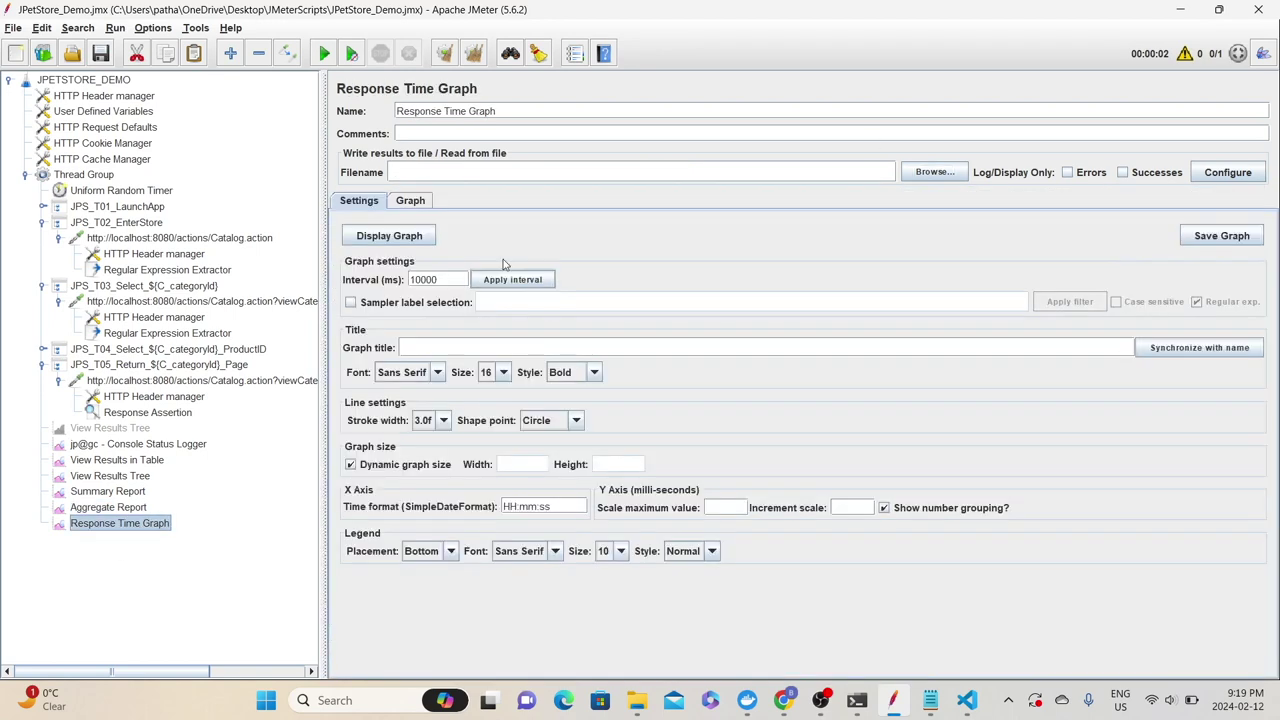
{"action": "left_click", "coordinate": [934, 172]}
{"action": "key", "text": "Return"}
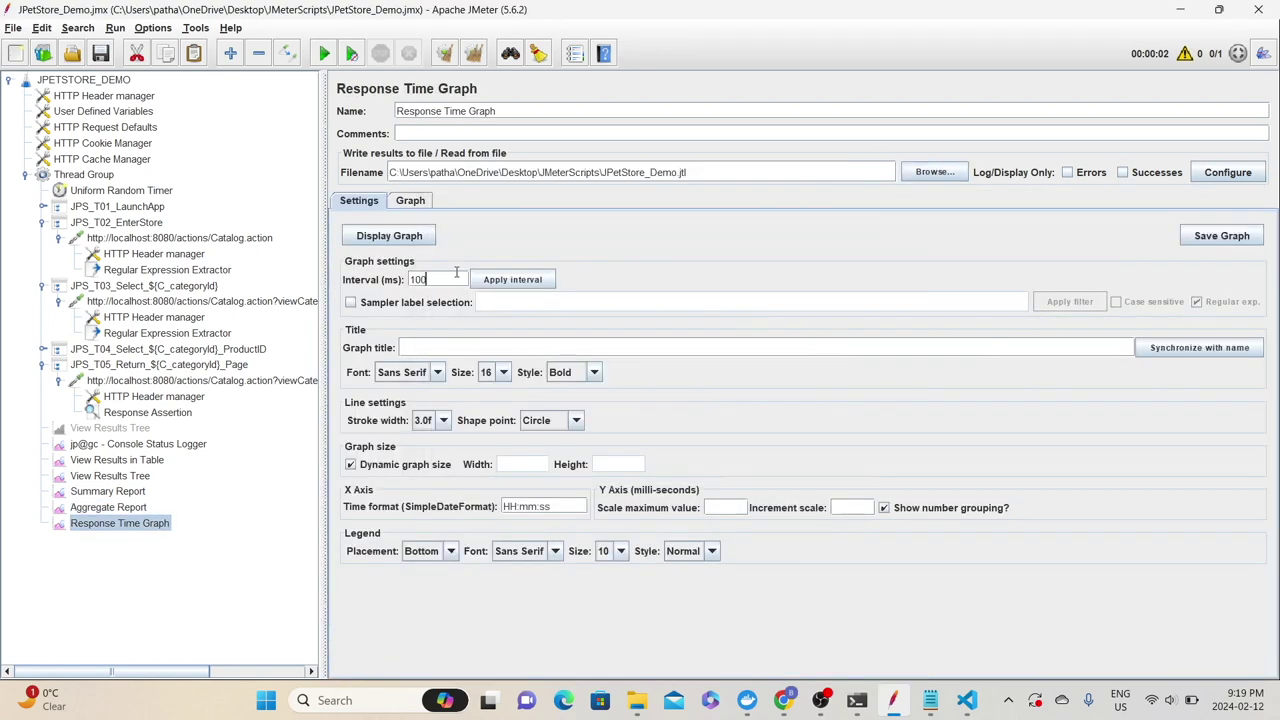
{"action": "left_click", "coordinate": [513, 279]}
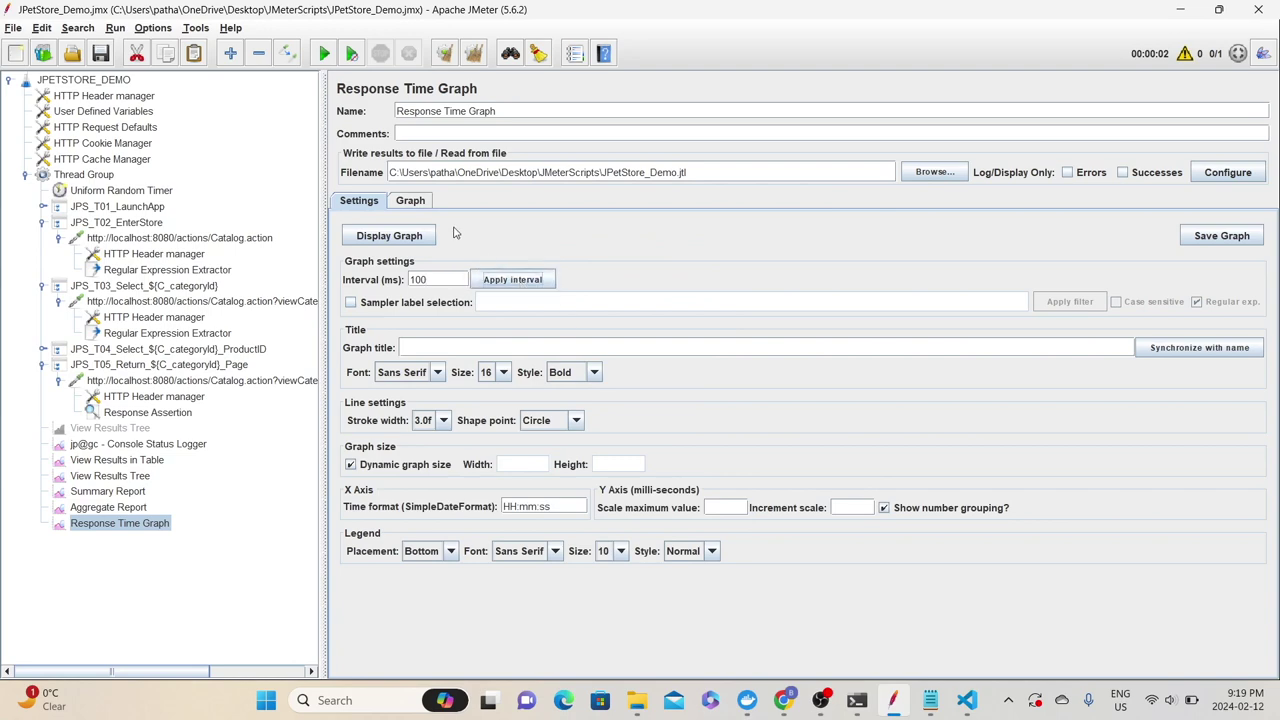
{"action": "left_click", "coordinate": [411, 201]}
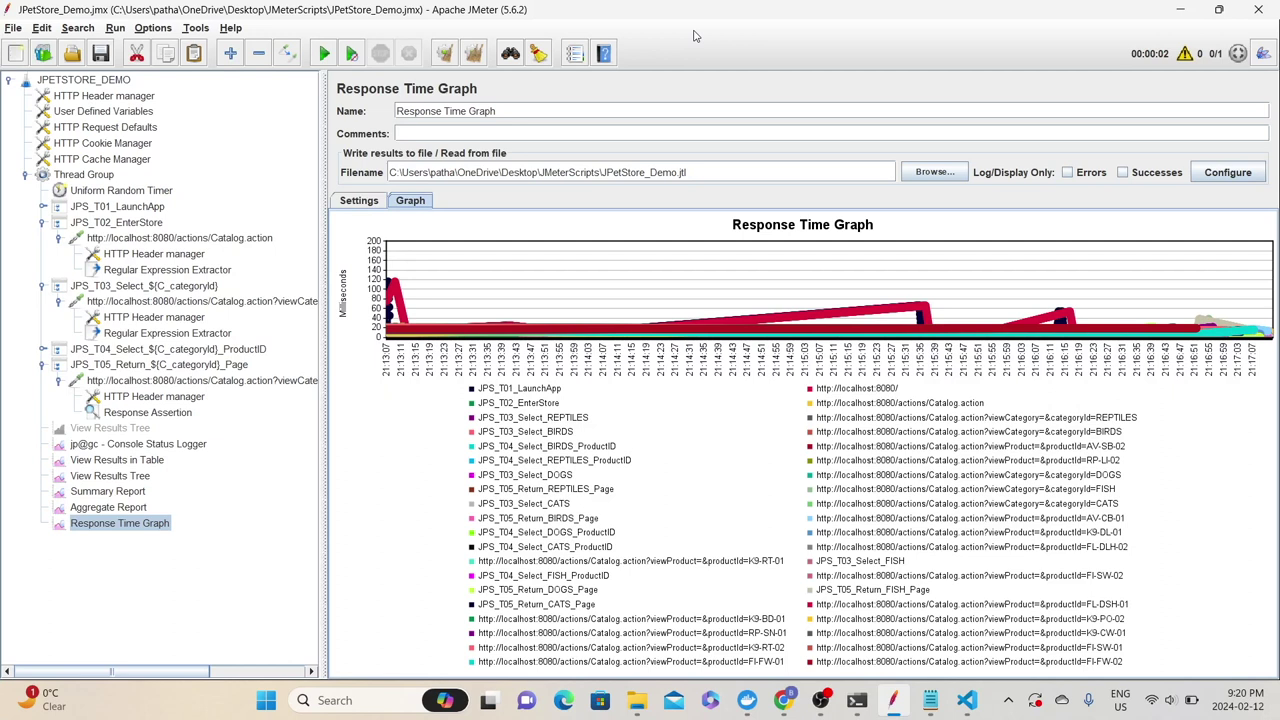
Start the HTML report generator and choose JPetStore_Demo.jtl from the Desktop's JMeterScripts folder as the results file.
{"action": "left_click", "coordinate": [206, 28]}
{"action": "left_click", "coordinate": [222, 126]}
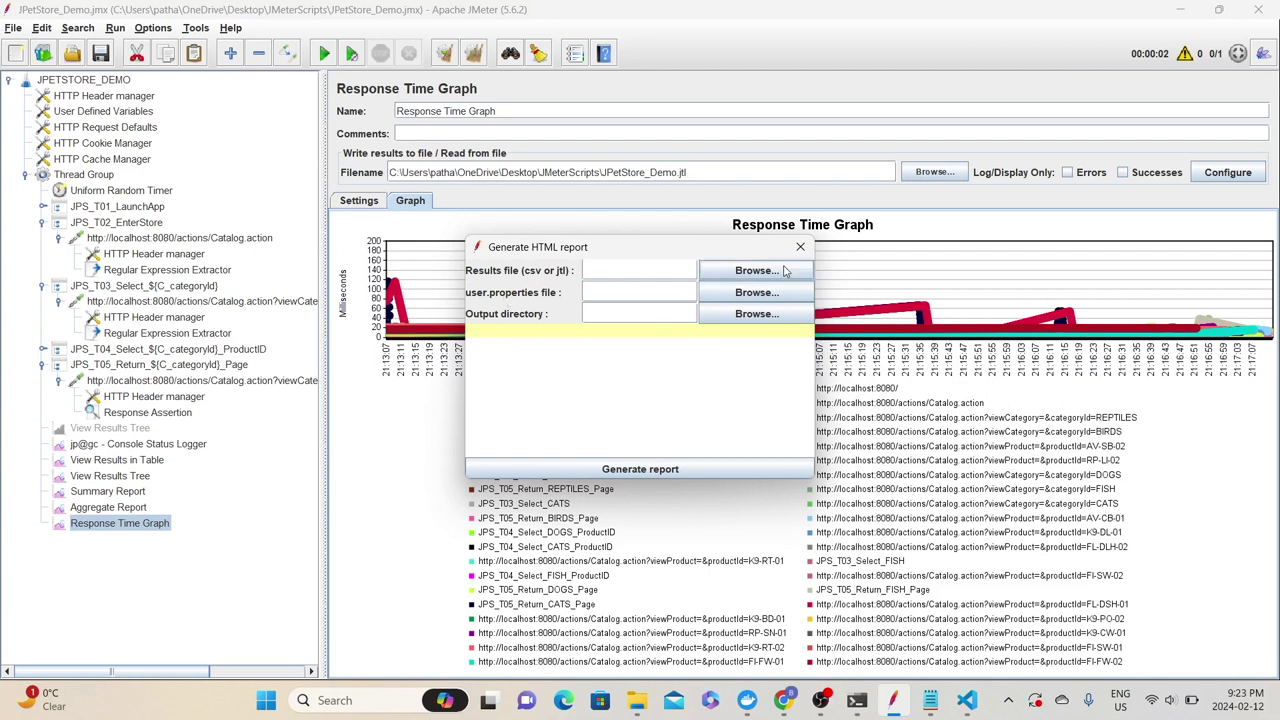
{"action": "left_click", "coordinate": [780, 270]}
{"action": "left_click", "coordinate": [584, 188]}
{"action": "scroll", "coordinate": [573, 237], "scroll_direction": "up", "scroll_amount": 3}
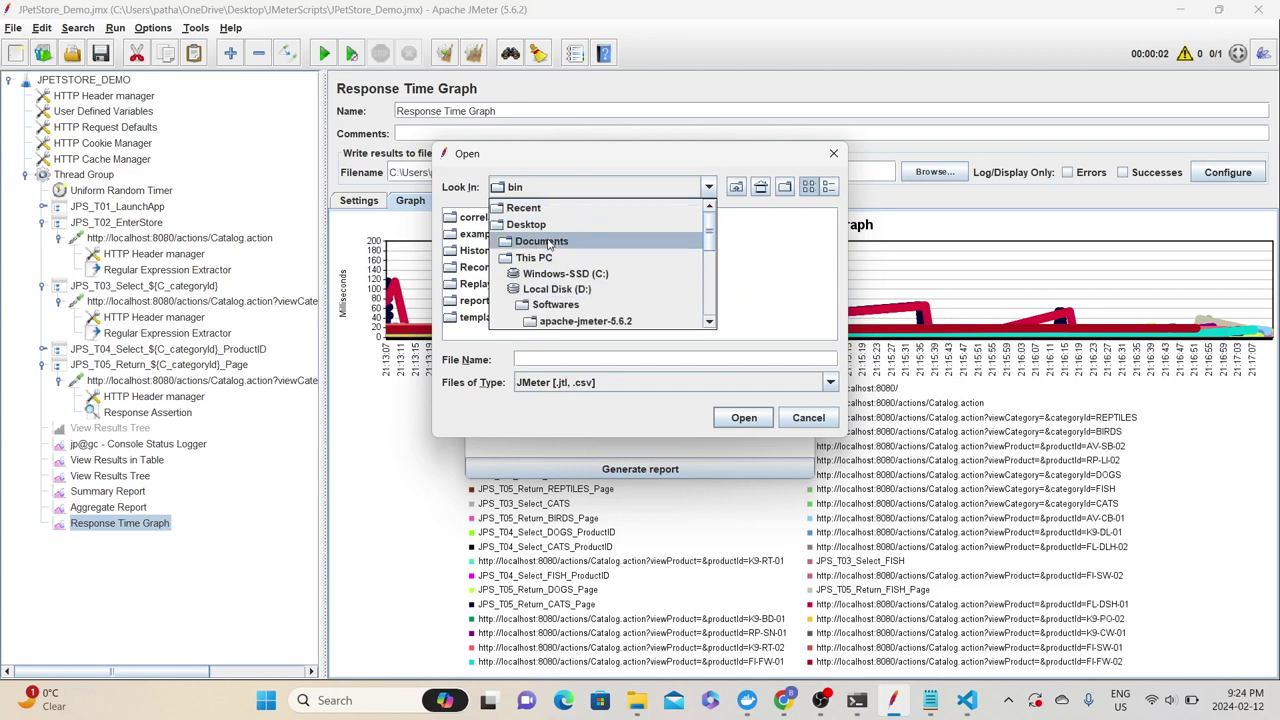
{"action": "left_click", "coordinate": [505, 240]}
{"action": "double_click", "coordinate": [568, 284]}
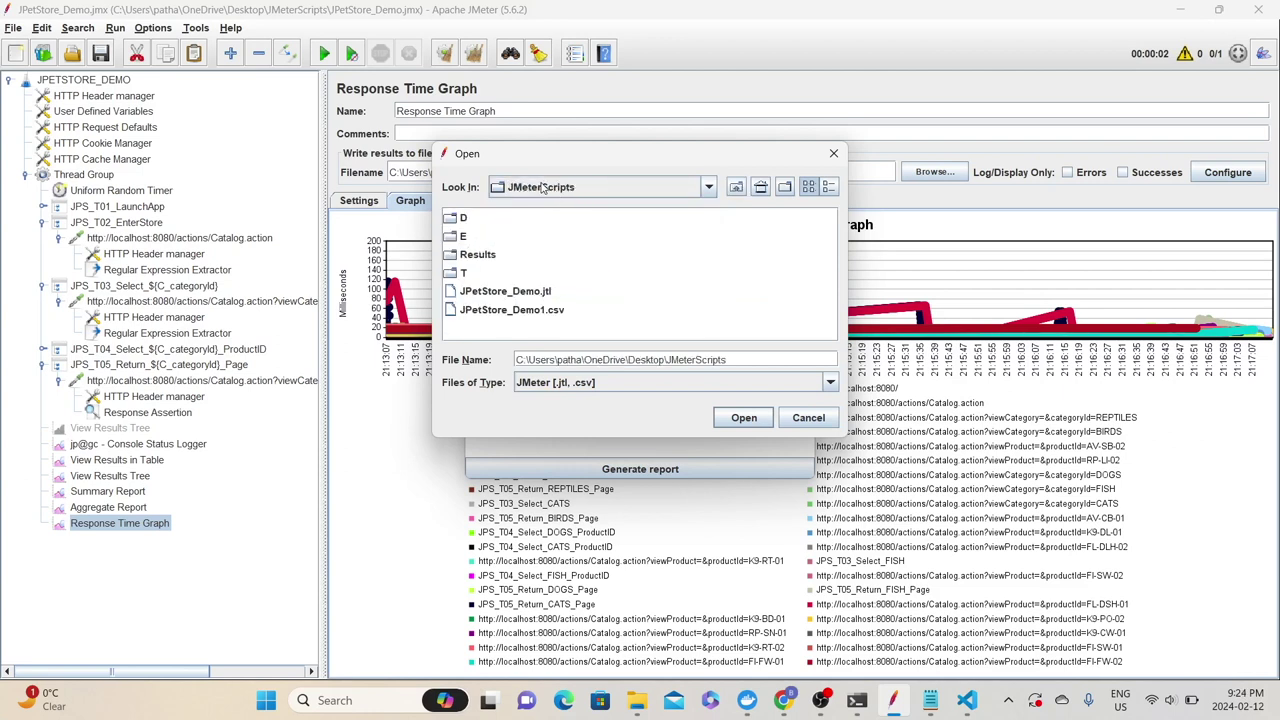
{"action": "left_click", "coordinate": [493, 291]}
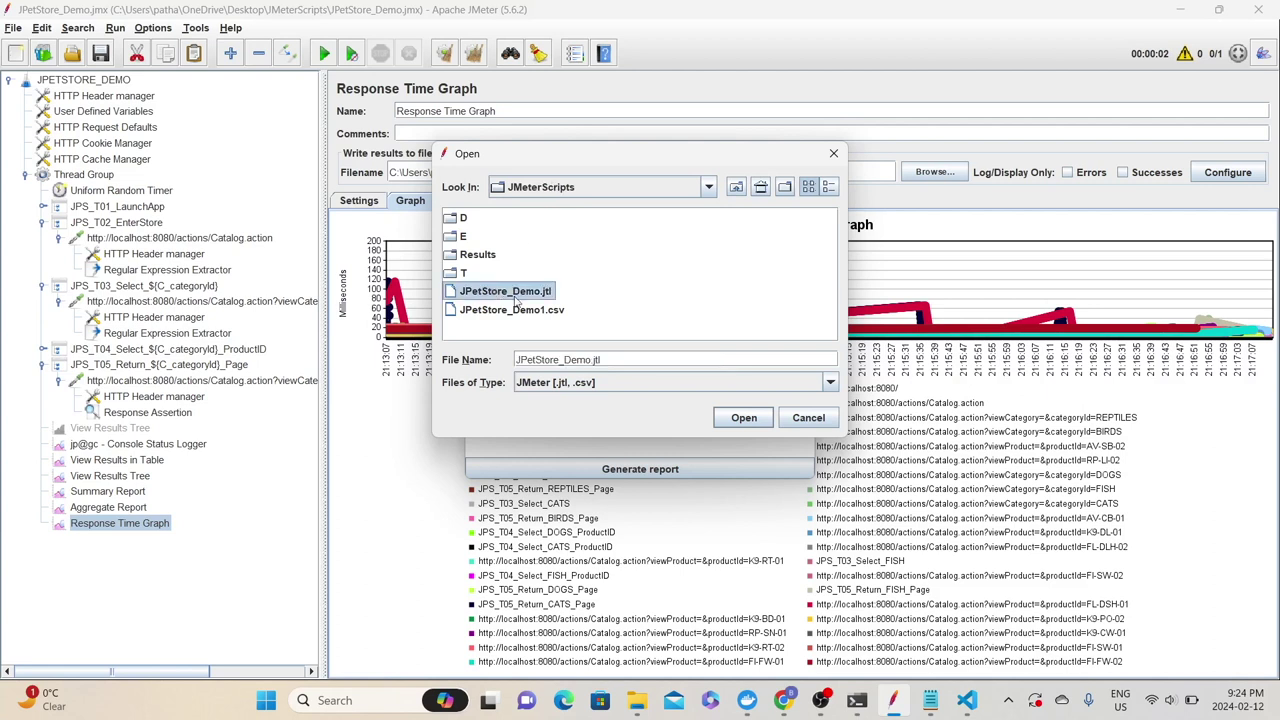
{"action": "left_click", "coordinate": [742, 418]}
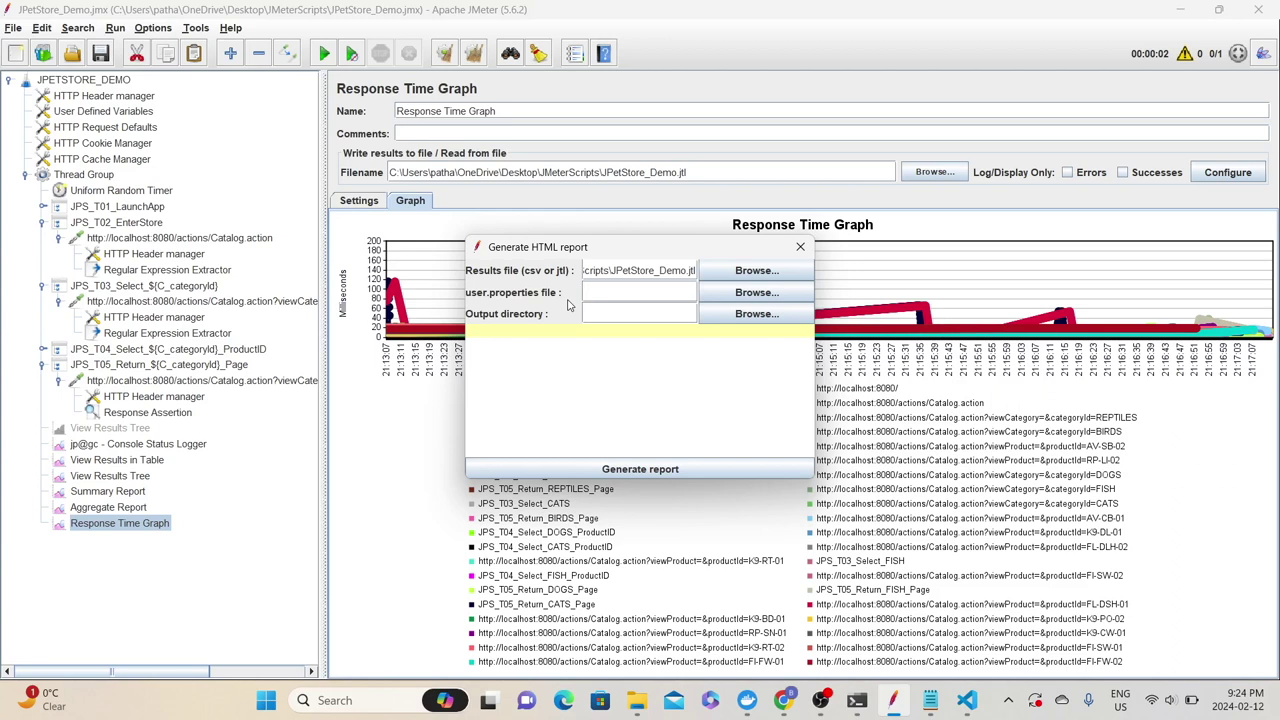
Set the report's properties file to user.properties from D:\Softwares\apache-jmeter-5.6.2\bin.
{"action": "left_click", "coordinate": [756, 292]}
{"action": "left_click", "coordinate": [708, 187]}
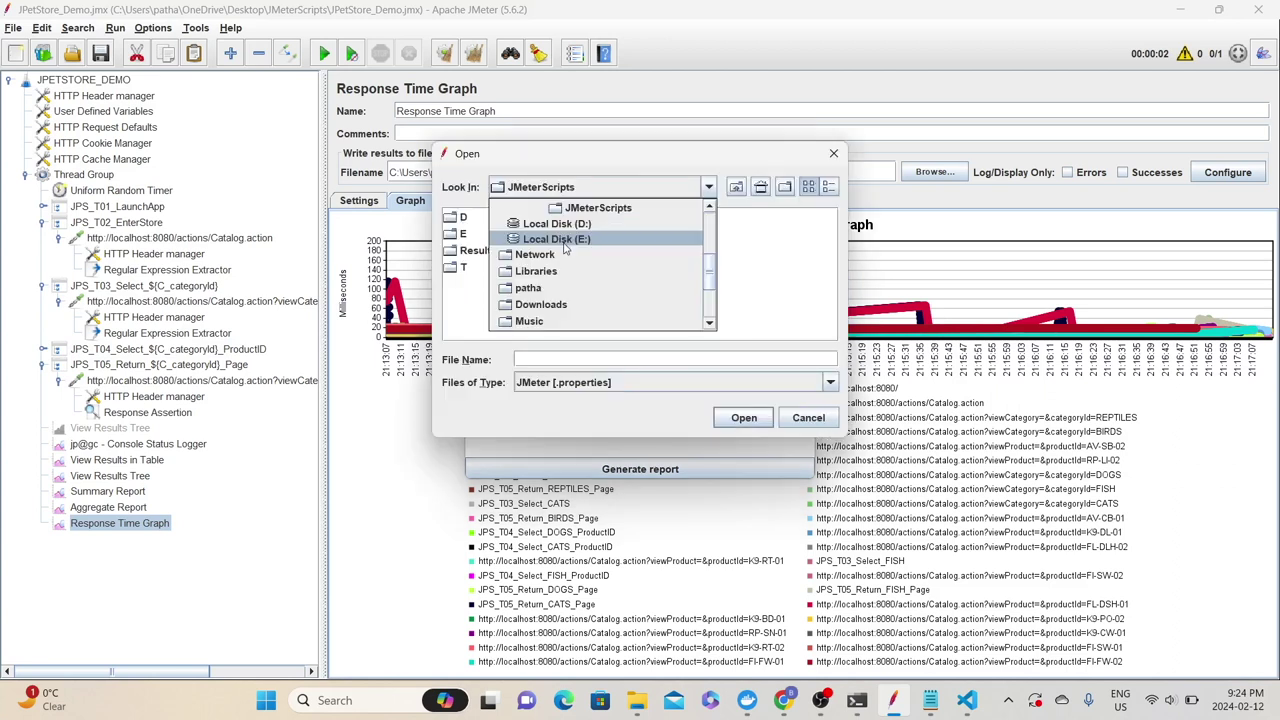
{"action": "left_click", "coordinate": [553, 322]}
{"action": "left_click", "coordinate": [489, 252]}
{"action": "double_click", "coordinate": [489, 252]}
{"action": "double_click", "coordinate": [490, 218]}
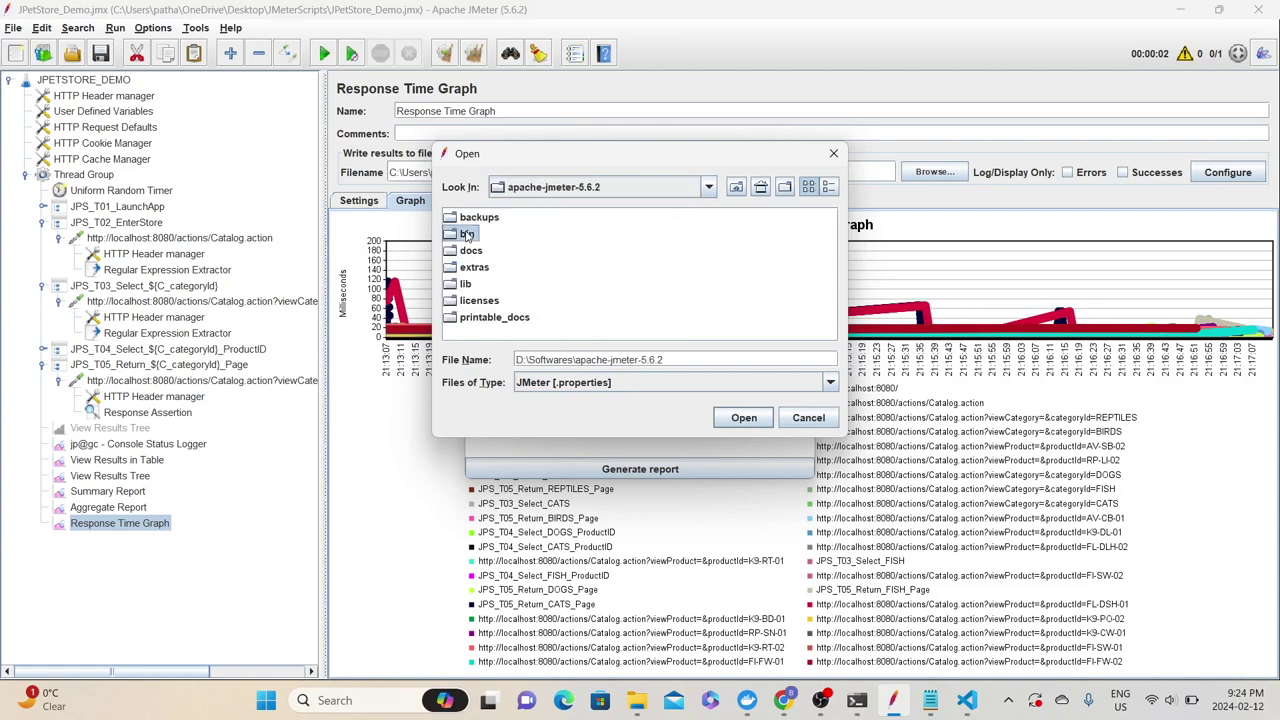
{"action": "double_click", "coordinate": [476, 234]}
{"action": "left_click", "coordinate": [626, 333]}
{"action": "left_click", "coordinate": [755, 418]}
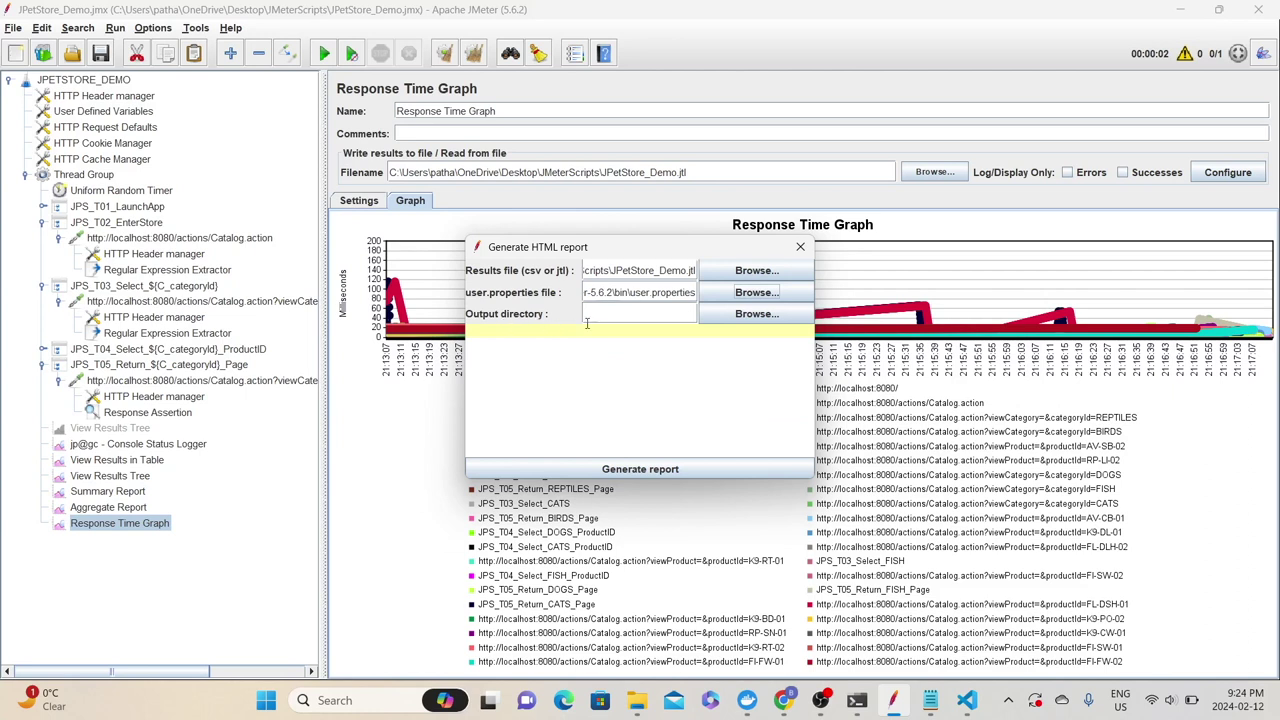
Set the report's output directory to the Results folder inside JMeterScripts on the Desktop.
{"action": "left_click", "coordinate": [587, 320]}
{"action": "left_click", "coordinate": [781, 317]}
{"action": "left_click", "coordinate": [600, 187]}
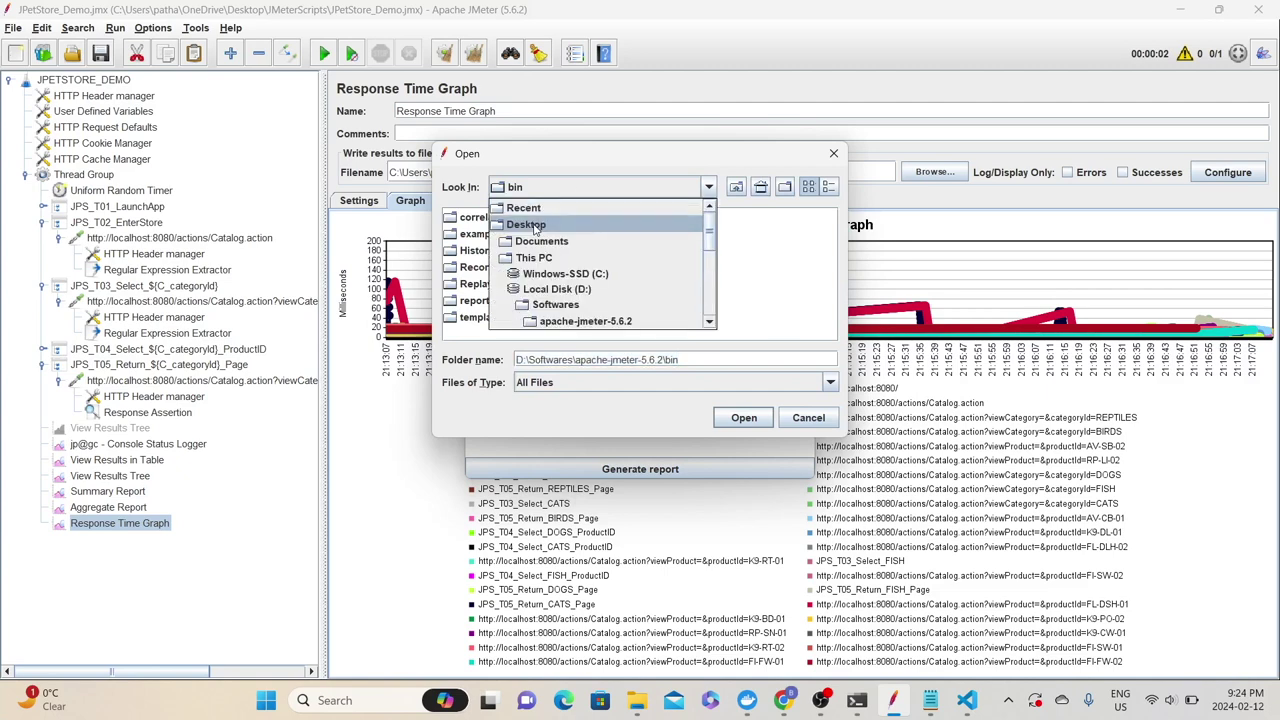
{"action": "left_click", "coordinate": [527, 224]}
{"action": "double_click", "coordinate": [565, 284]}
{"action": "double_click", "coordinate": [478, 251]}
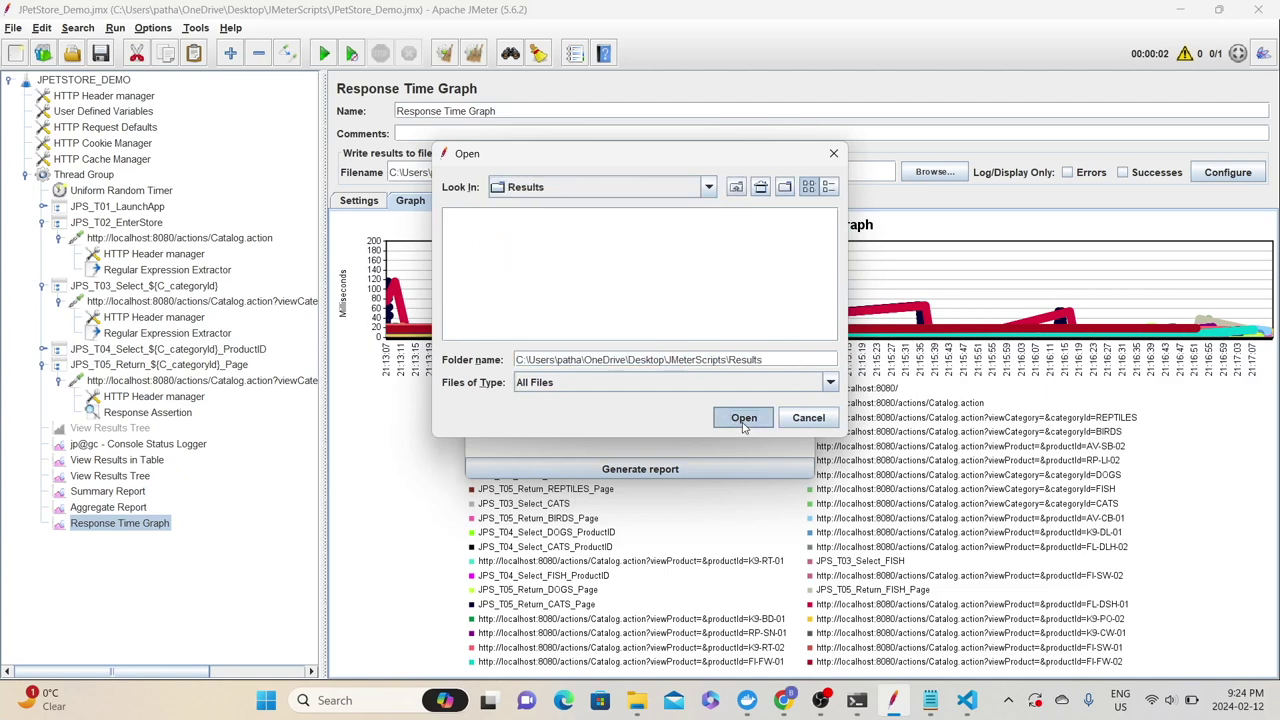
{"action": "left_click", "coordinate": [743, 418]}
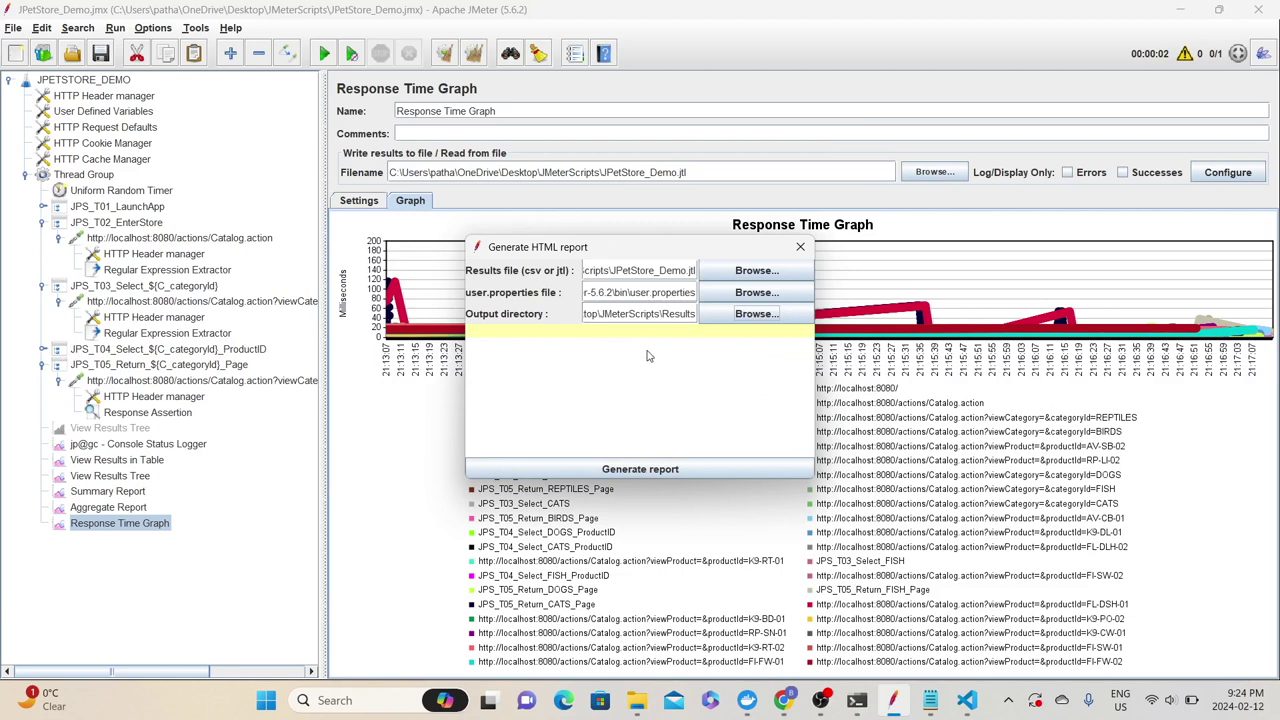
Generate the HTML report and open its index page from the Results folder.
{"action": "left_click", "coordinate": [603, 469]}
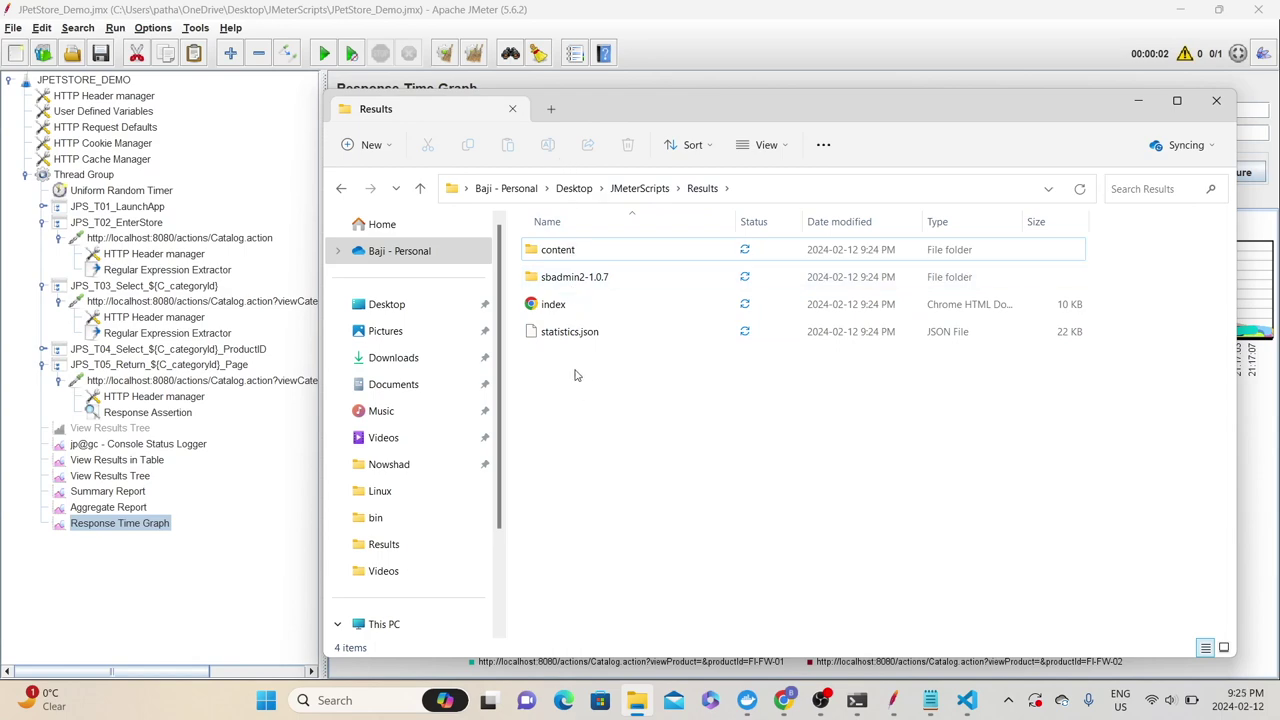
{"action": "double_click", "coordinate": [555, 307]}
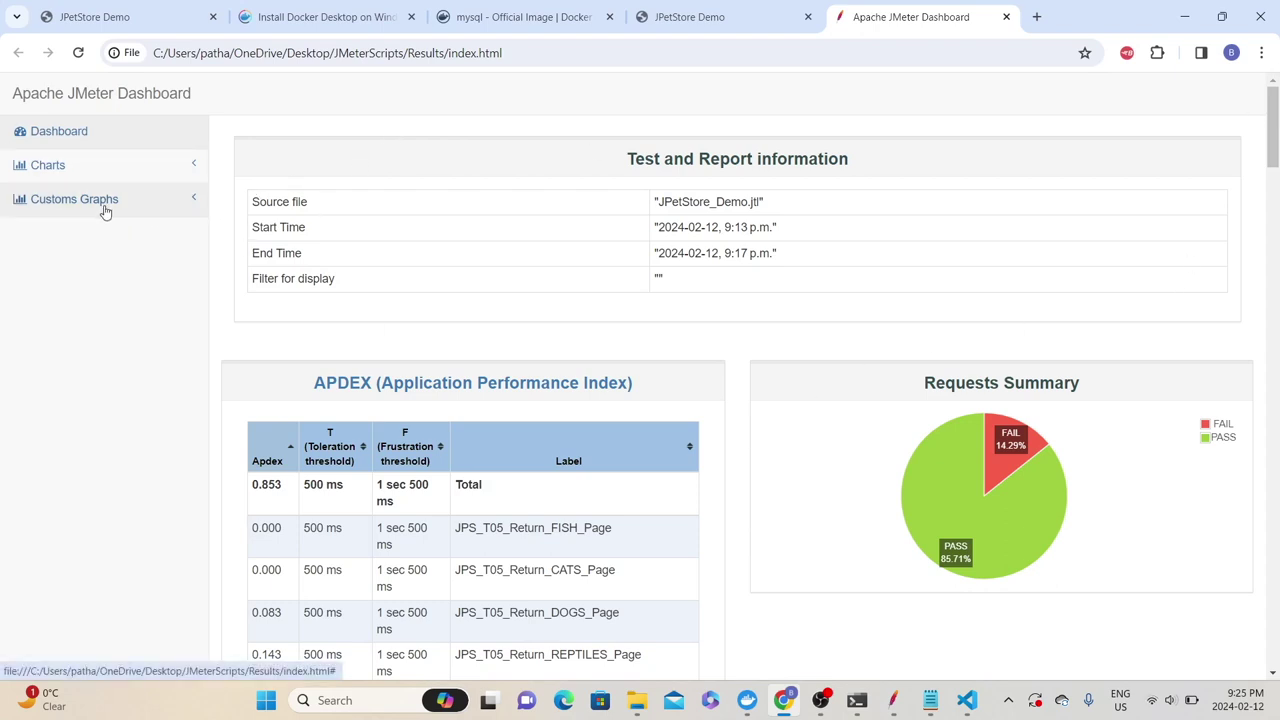
Examine the report's Test and Report information, including start and end times, and the APDEX table.
{"action": "left_click_drag", "start_coordinate": [600, 163], "coordinate": [880, 154]}
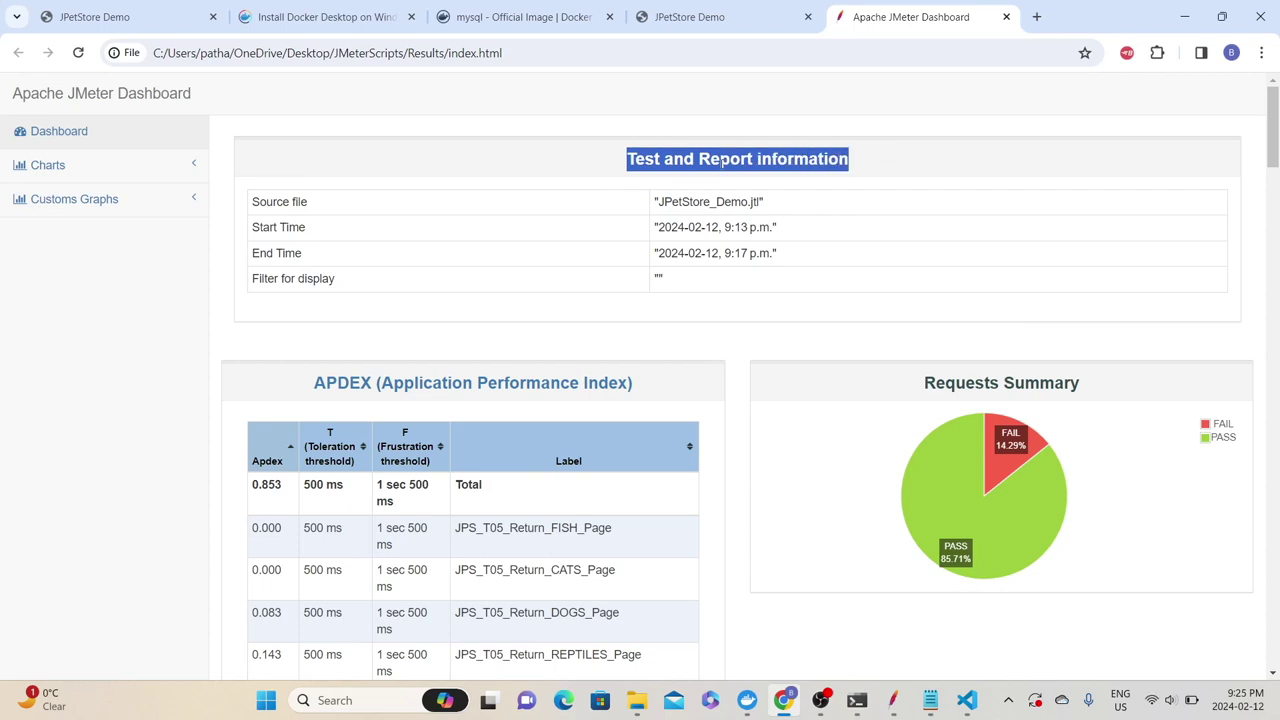
{"action": "left_click_drag", "start_coordinate": [783, 207], "coordinate": [782, 268]}
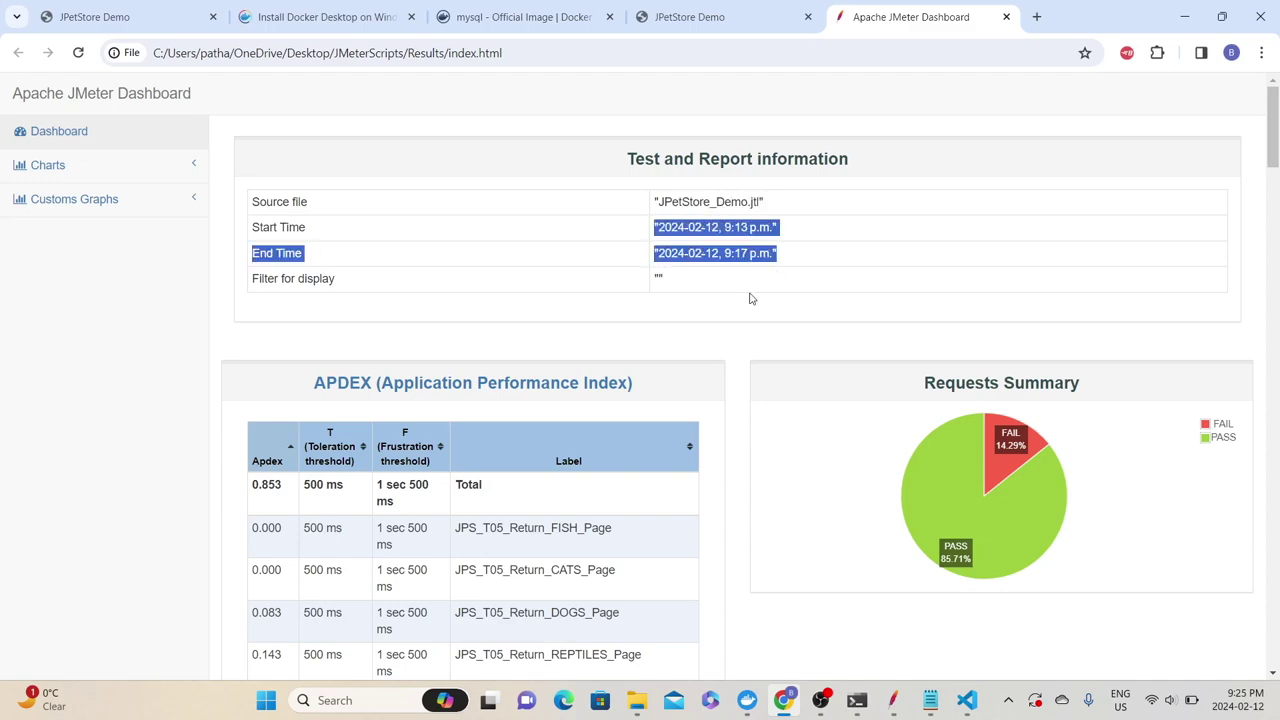
{"action": "scroll", "coordinate": [750, 295], "scroll_direction": "down", "scroll_amount": 2}
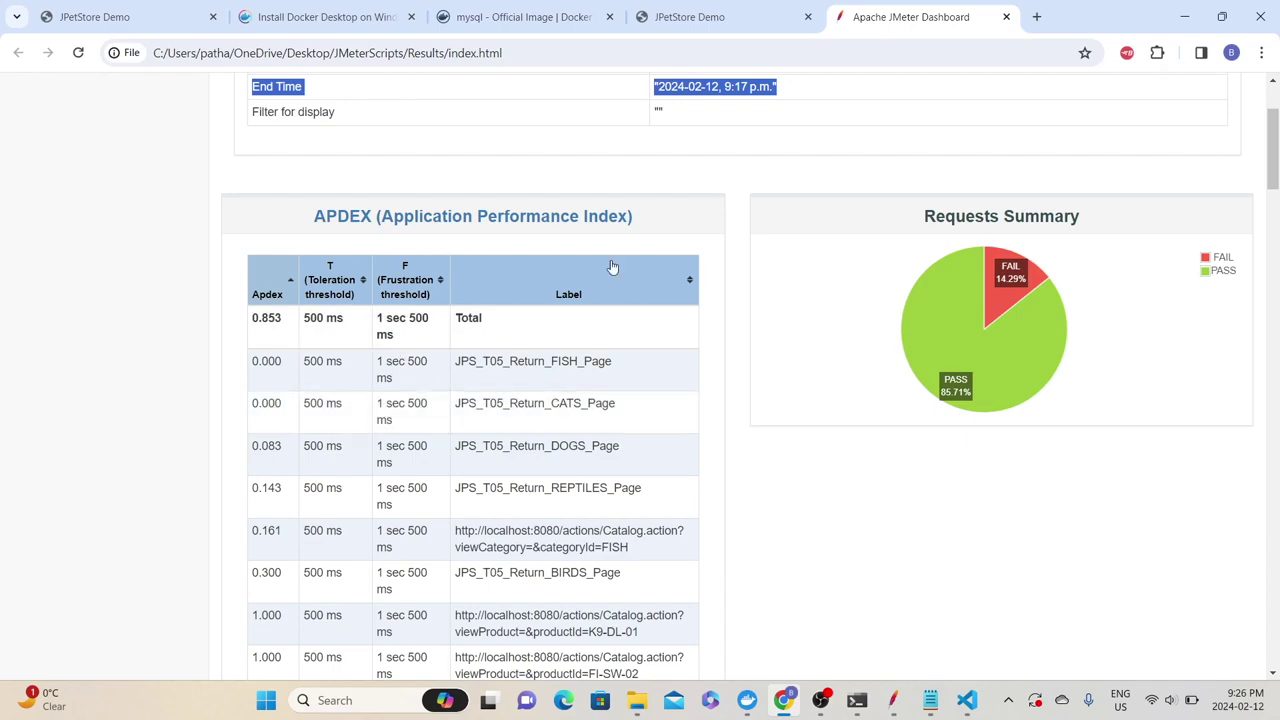
{"action": "scroll", "coordinate": [593, 335], "scroll_direction": "down", "scroll_amount": 2}
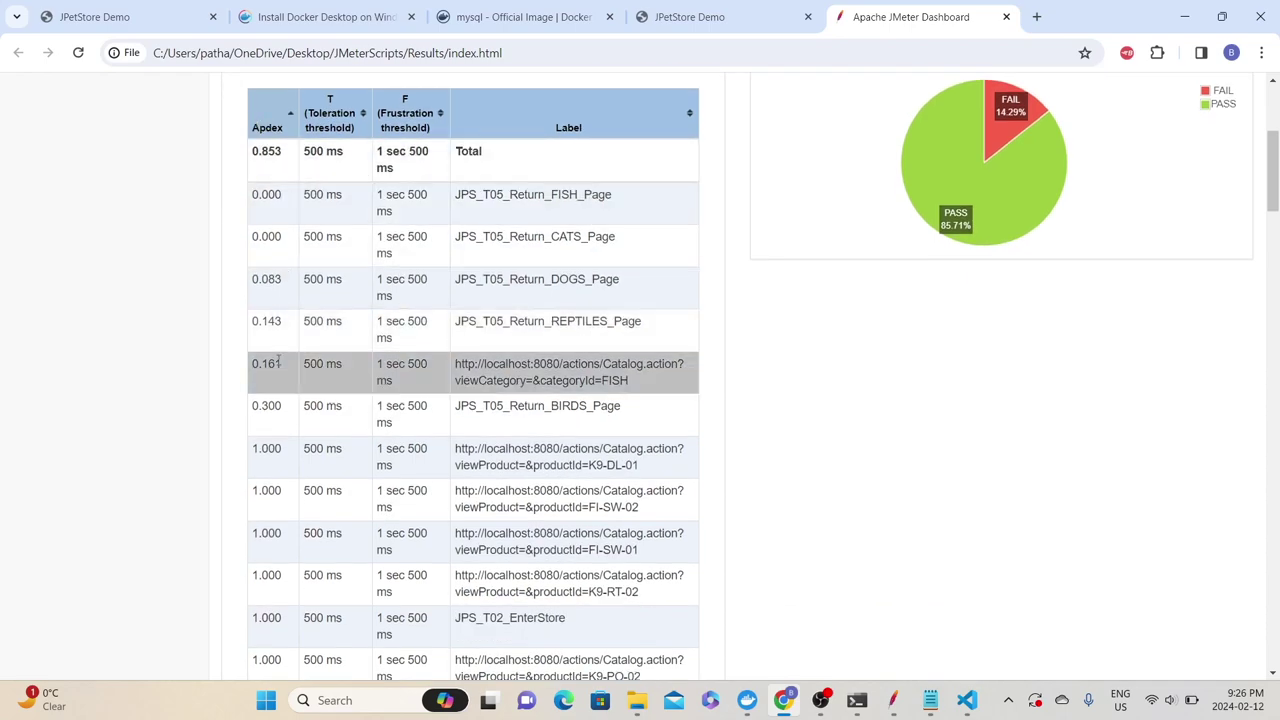
{"action": "scroll", "coordinate": [265, 410], "scroll_direction": "down", "scroll_amount": 6}
{"action": "scroll", "coordinate": [266, 422], "scroll_direction": "down", "scroll_amount": 4}
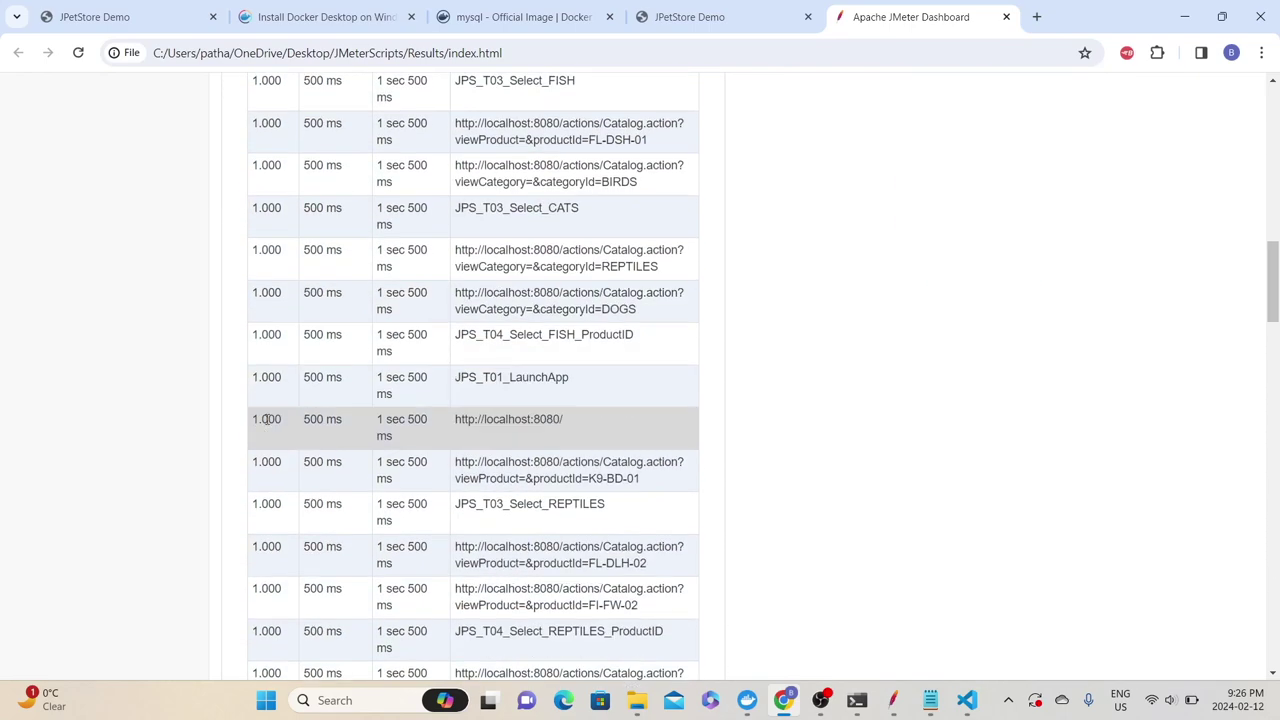
{"action": "scroll", "coordinate": [270, 440], "scroll_direction": "up", "scroll_amount": 13}
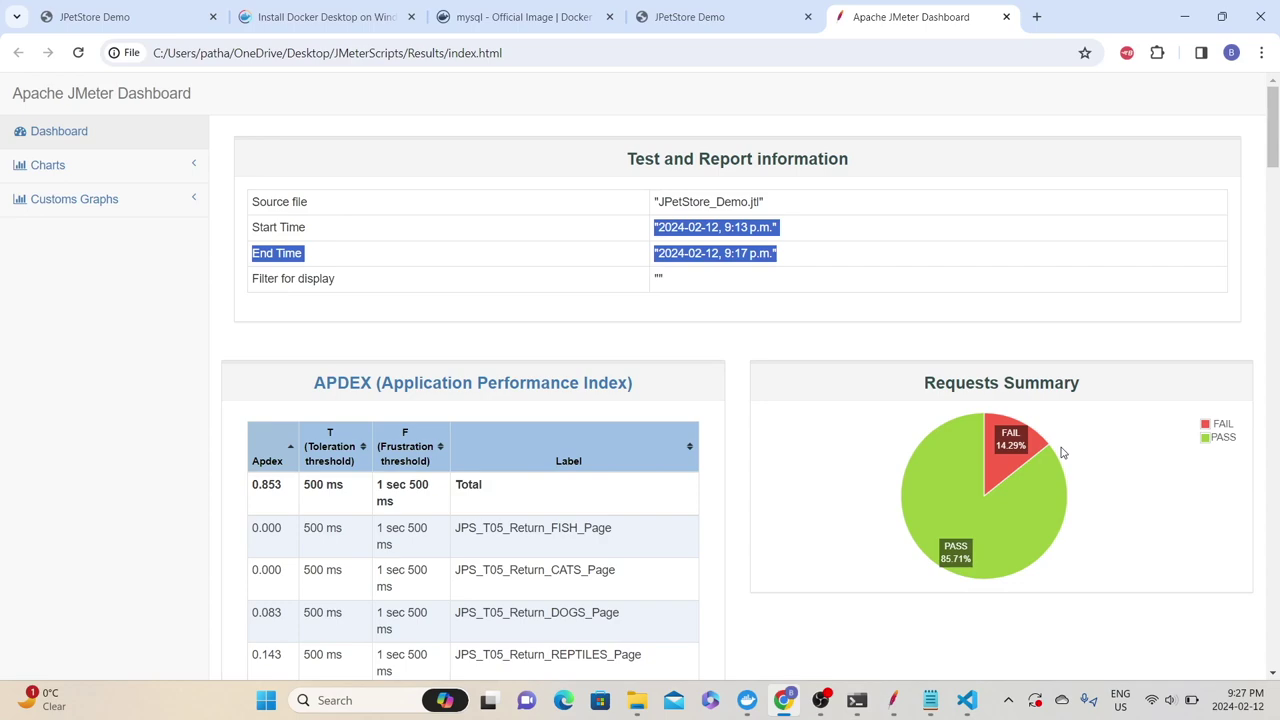
Review the dashboard's Statistics table, the Errors table and the Top 5 Errors by sampler.
{"action": "scroll", "coordinate": [971, 509], "scroll_direction": "down", "scroll_amount": 20}
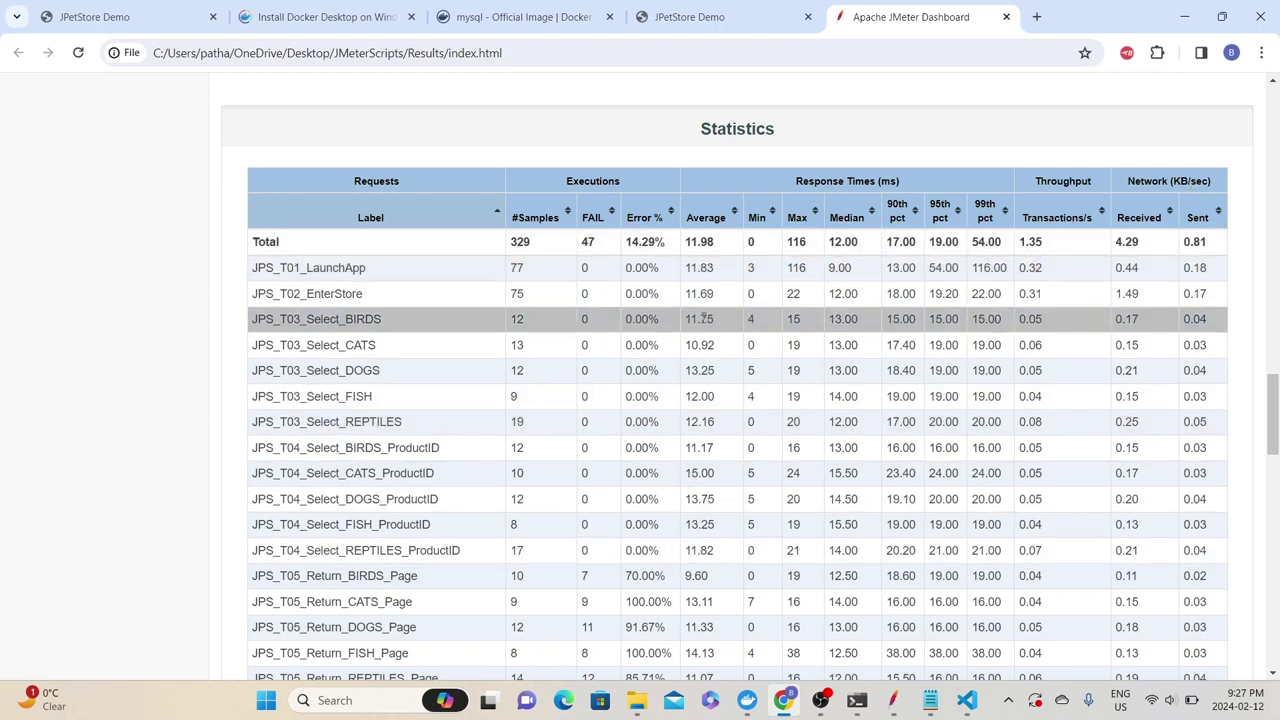
{"action": "scroll", "coordinate": [634, 420], "scroll_direction": "down", "scroll_amount": 15}
{"action": "scroll", "coordinate": [633, 421], "scroll_direction": "up", "scroll_amount": 15}
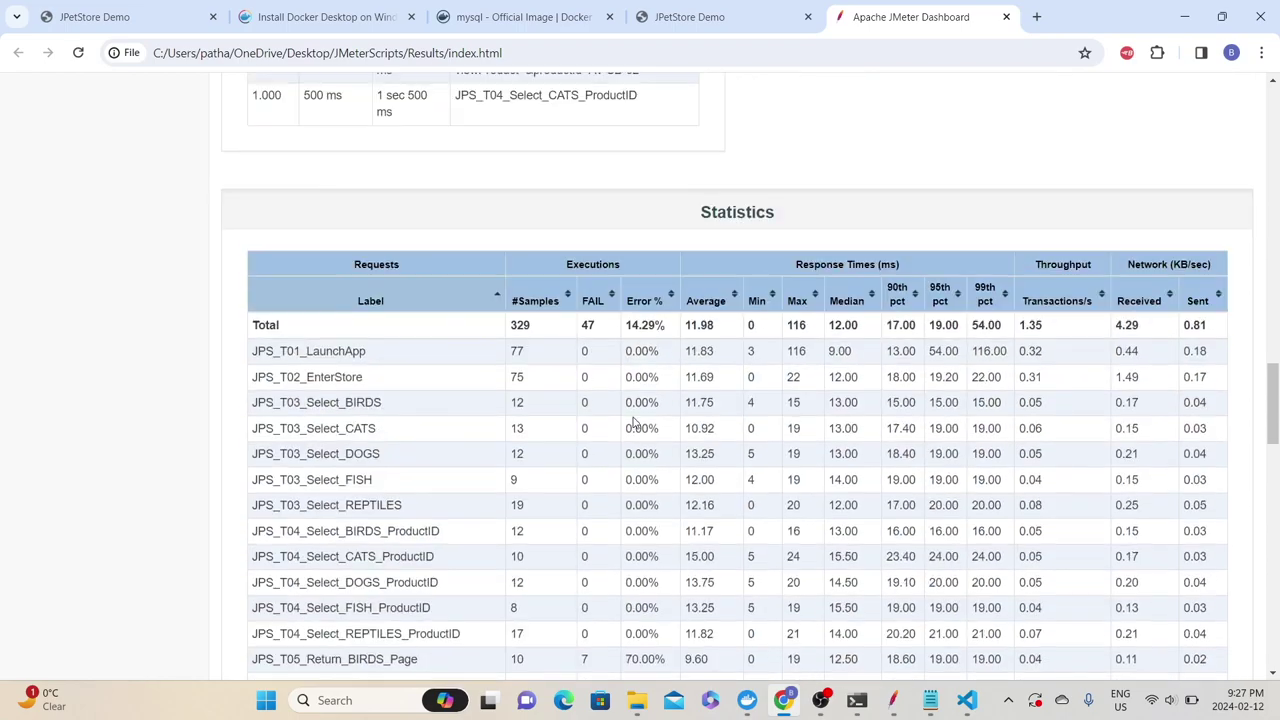
{"action": "scroll", "coordinate": [491, 607], "scroll_direction": "down", "scroll_amount": 18}
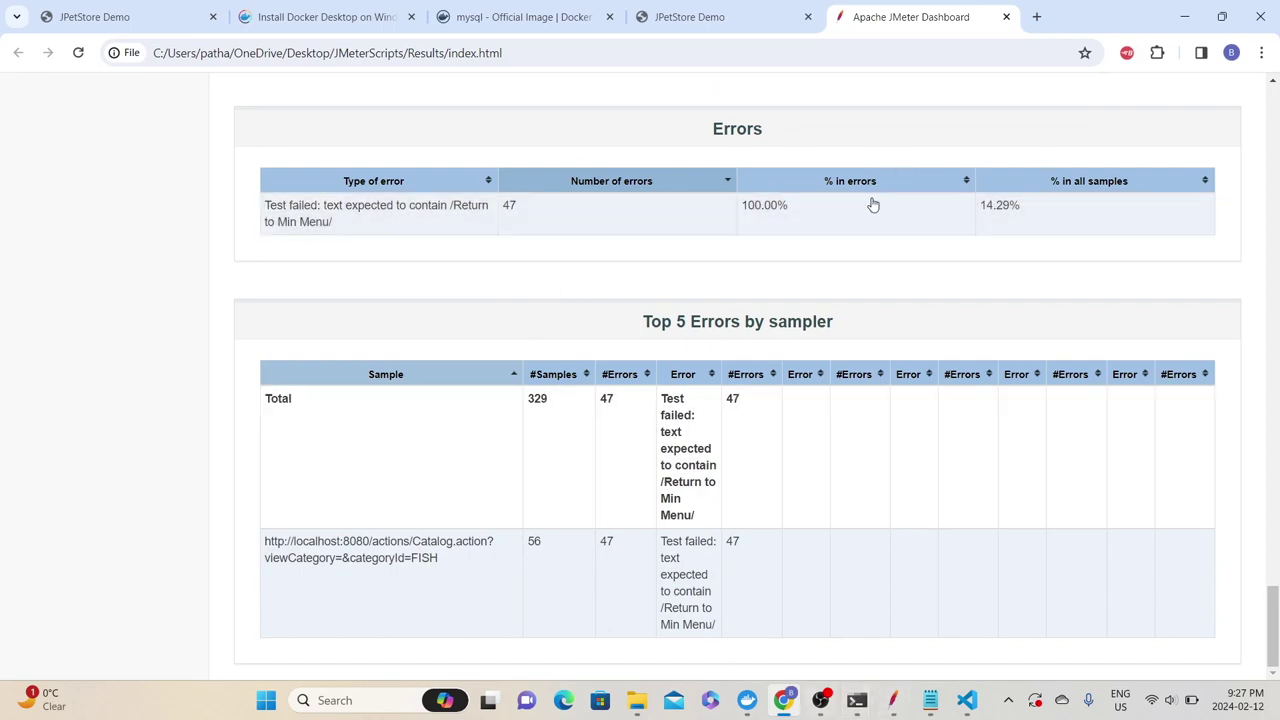
{"action": "scroll", "coordinate": [529, 566], "scroll_direction": "up", "scroll_amount": 10}
{"action": "scroll", "coordinate": [529, 566], "scroll_direction": "up", "scroll_amount": 15}
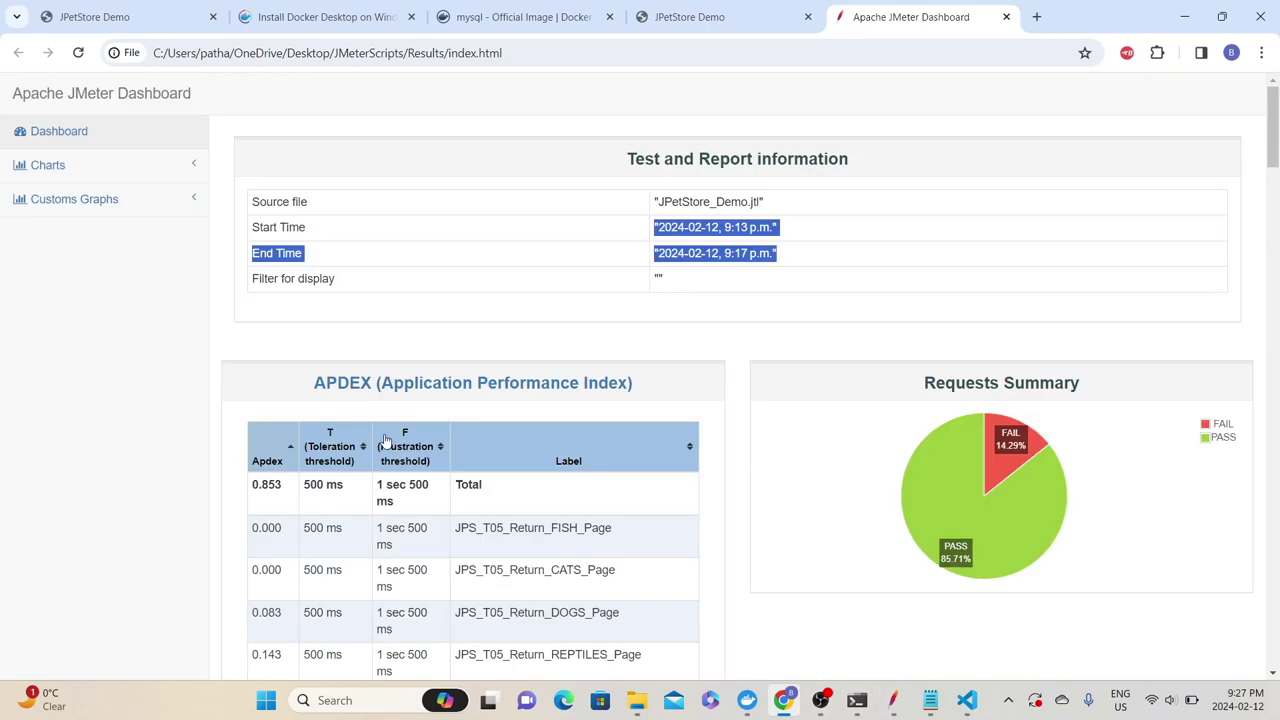
Open the Response Times charts and examine the percentiles, overview and distribution graphs, plus the Customs Graphs section.
{"action": "left_click", "coordinate": [47, 165]}
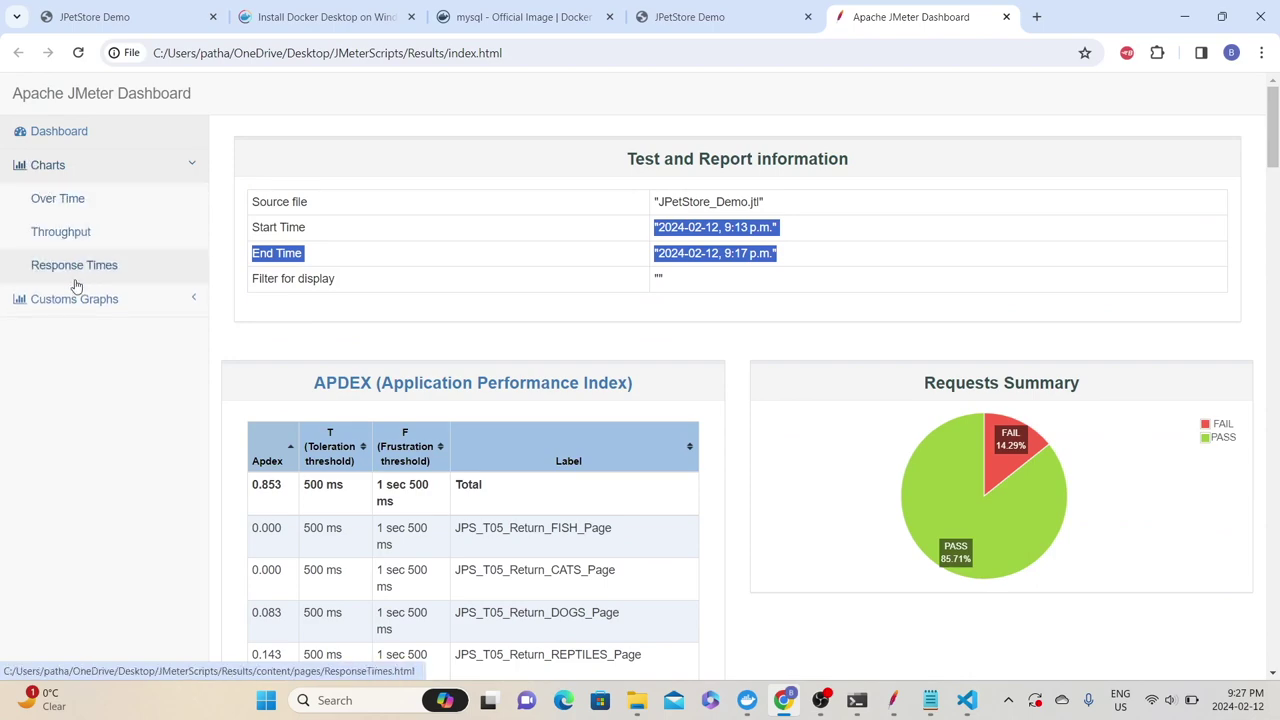
{"action": "left_click", "coordinate": [77, 265]}
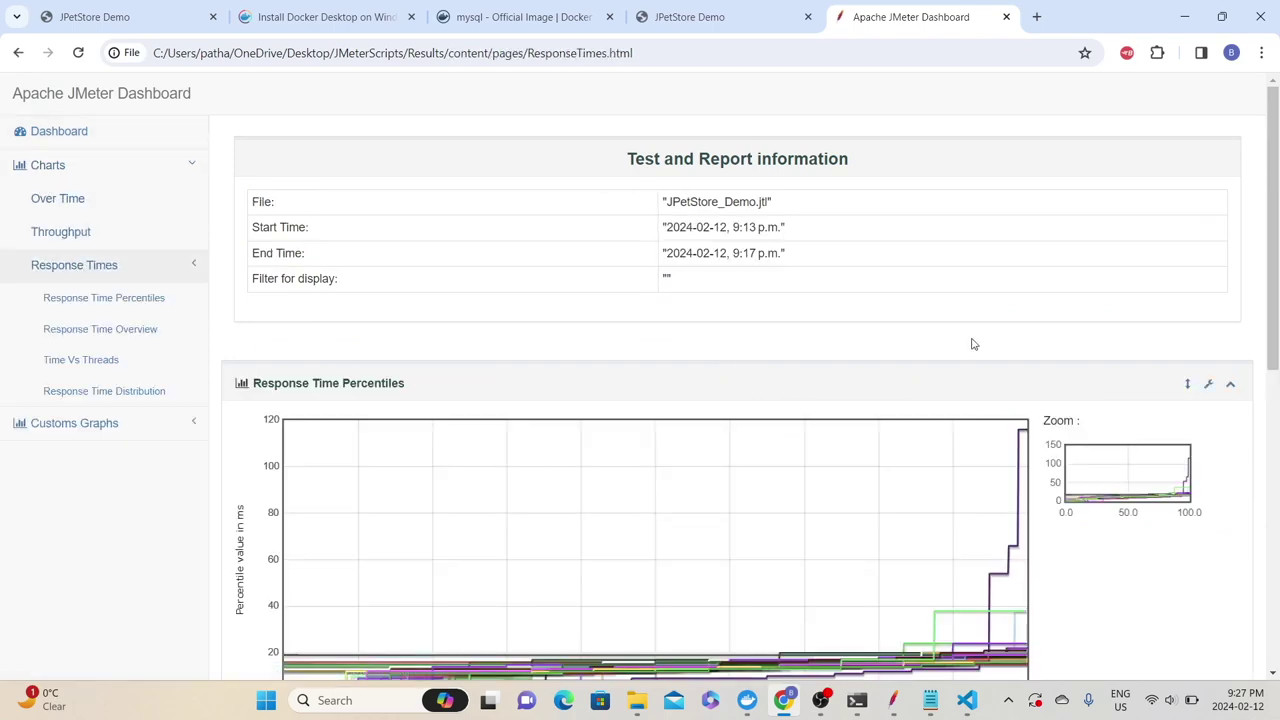
{"action": "scroll", "coordinate": [926, 514], "scroll_direction": "down", "scroll_amount": 3}
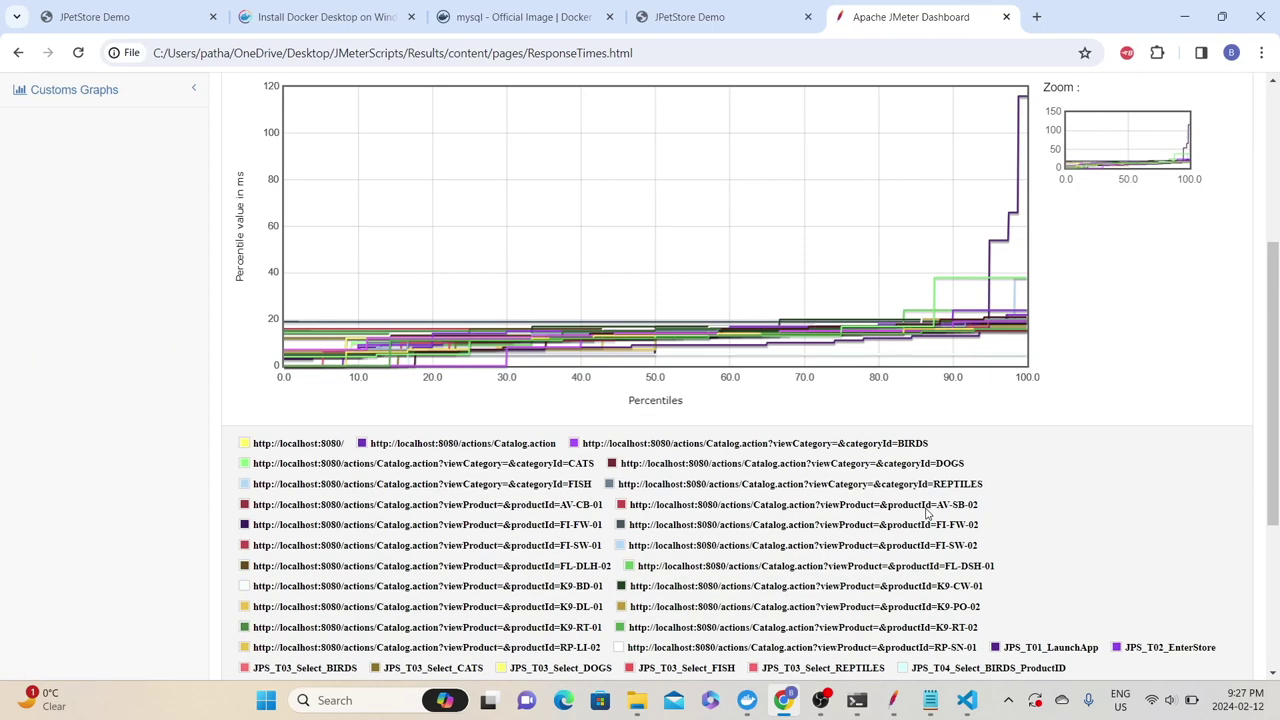
{"action": "scroll", "coordinate": [920, 480], "scroll_direction": "down", "scroll_amount": 3}
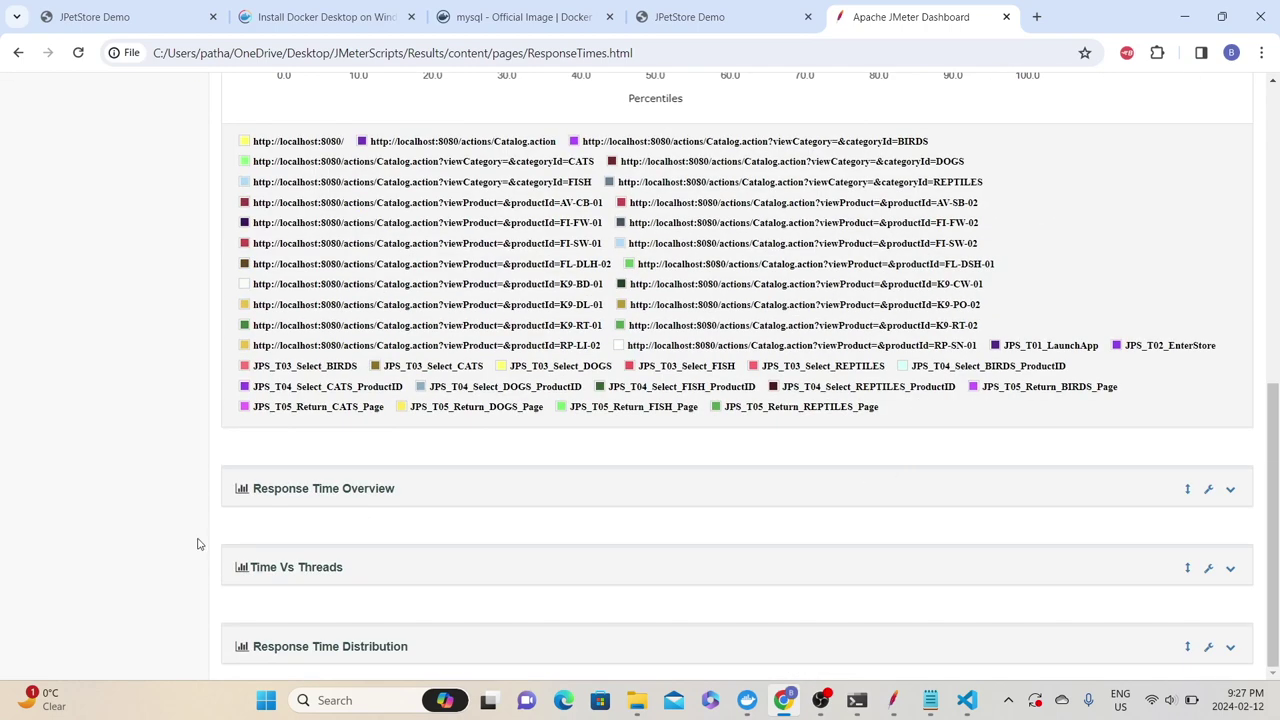
{"action": "left_click", "coordinate": [289, 490]}
{"action": "scroll", "coordinate": [508, 567], "scroll_direction": "down", "scroll_amount": 1}
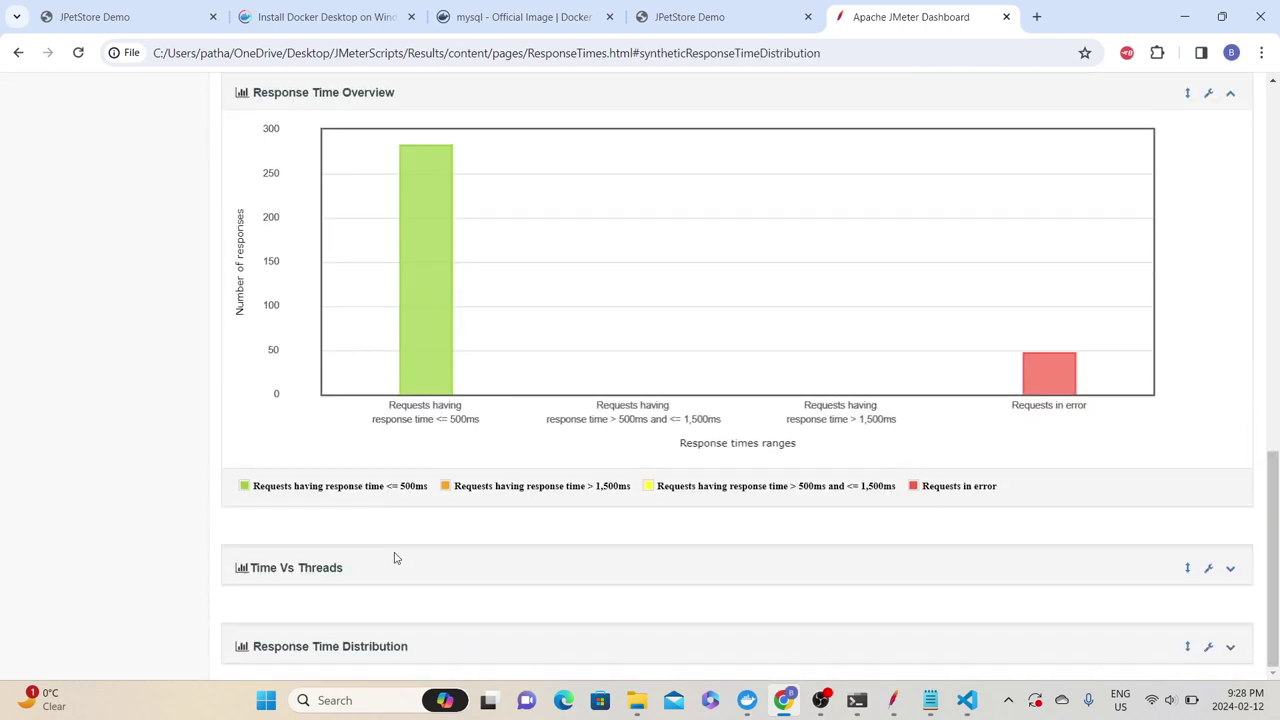
{"action": "left_click", "coordinate": [400, 646]}
{"action": "left_click", "coordinate": [65, 428]}
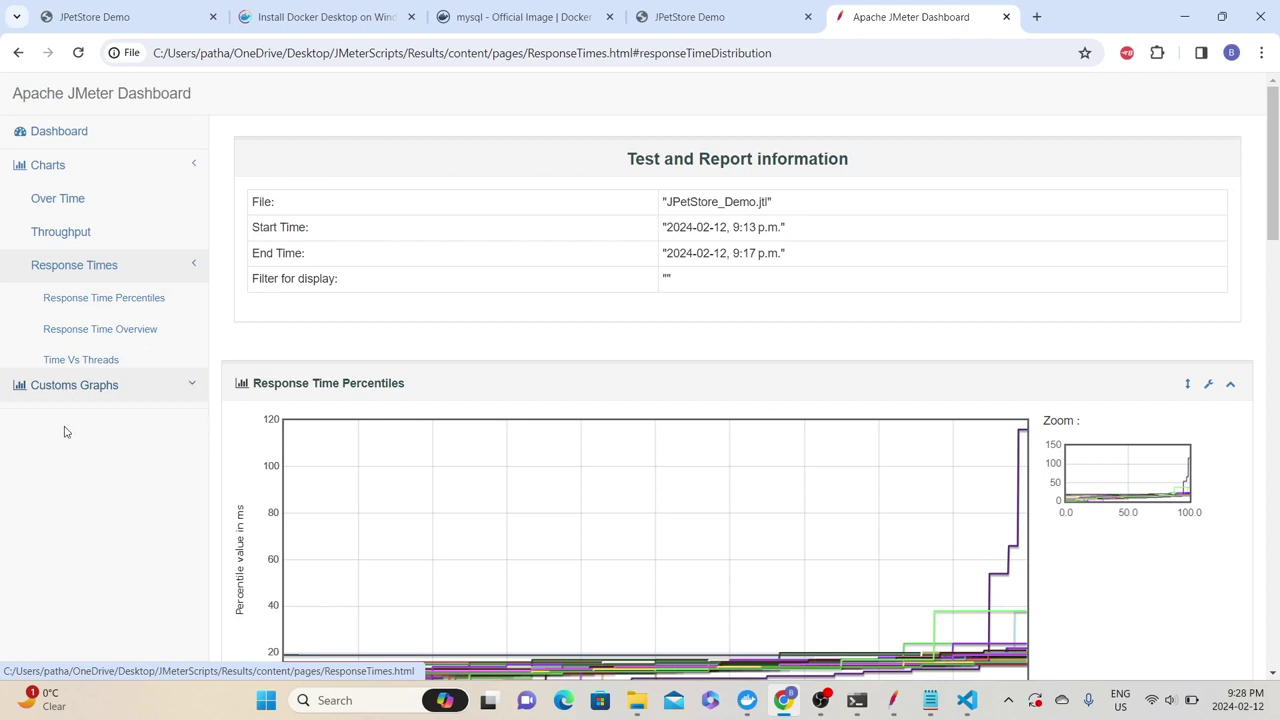
{"action": "left_click", "coordinate": [85, 202]}
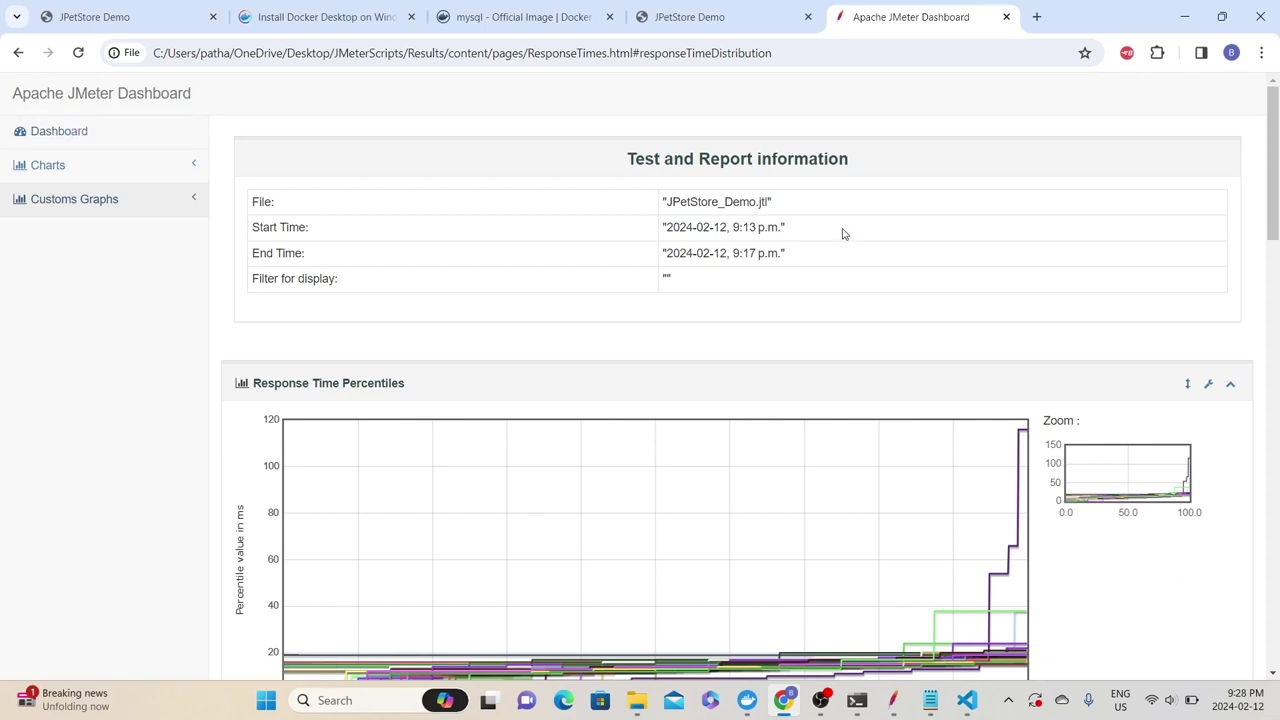
Close the report's browser tab and delete all generated report files from the Results folder.
{"action": "mouse_move", "coordinate": [870, 714]}
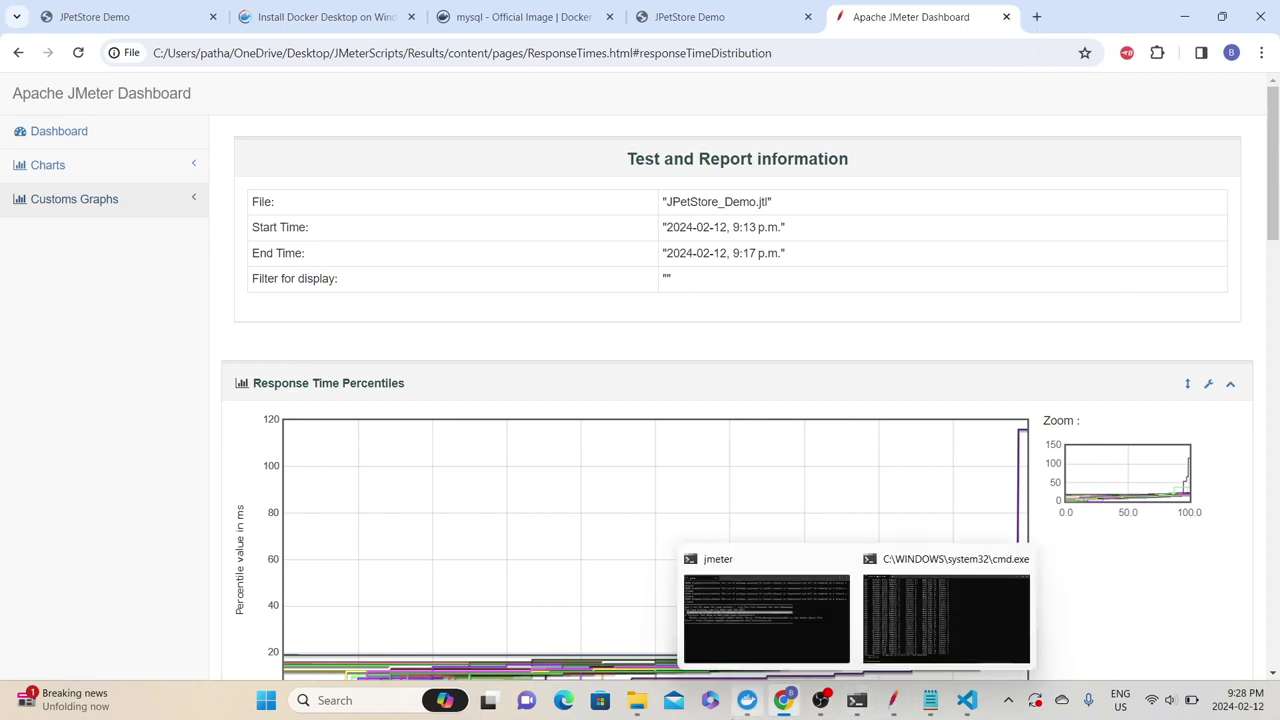
{"action": "left_click", "coordinate": [1006, 17]}
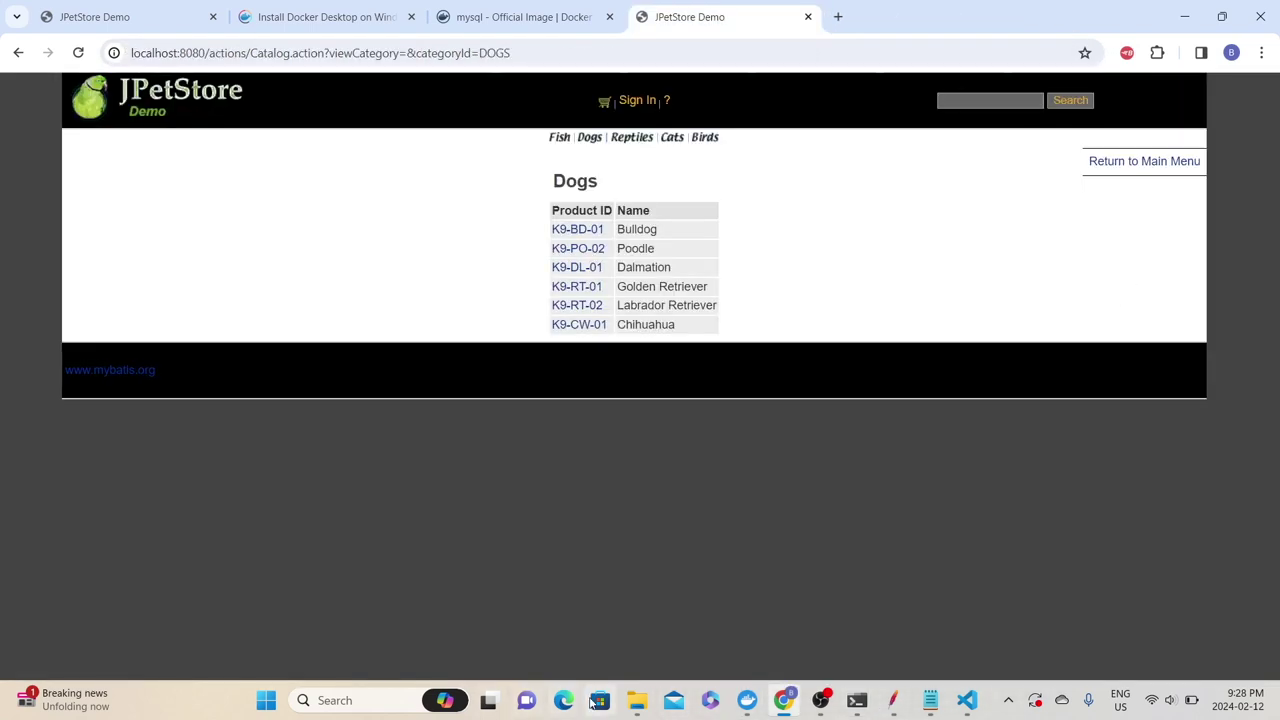
{"action": "left_click", "coordinate": [646, 706]}
{"action": "left_click_drag", "start_coordinate": [697, 431], "coordinate": [565, 248]}
{"action": "right_click", "coordinate": [565, 248]}
{"action": "left_click", "coordinate": [713, 262]}
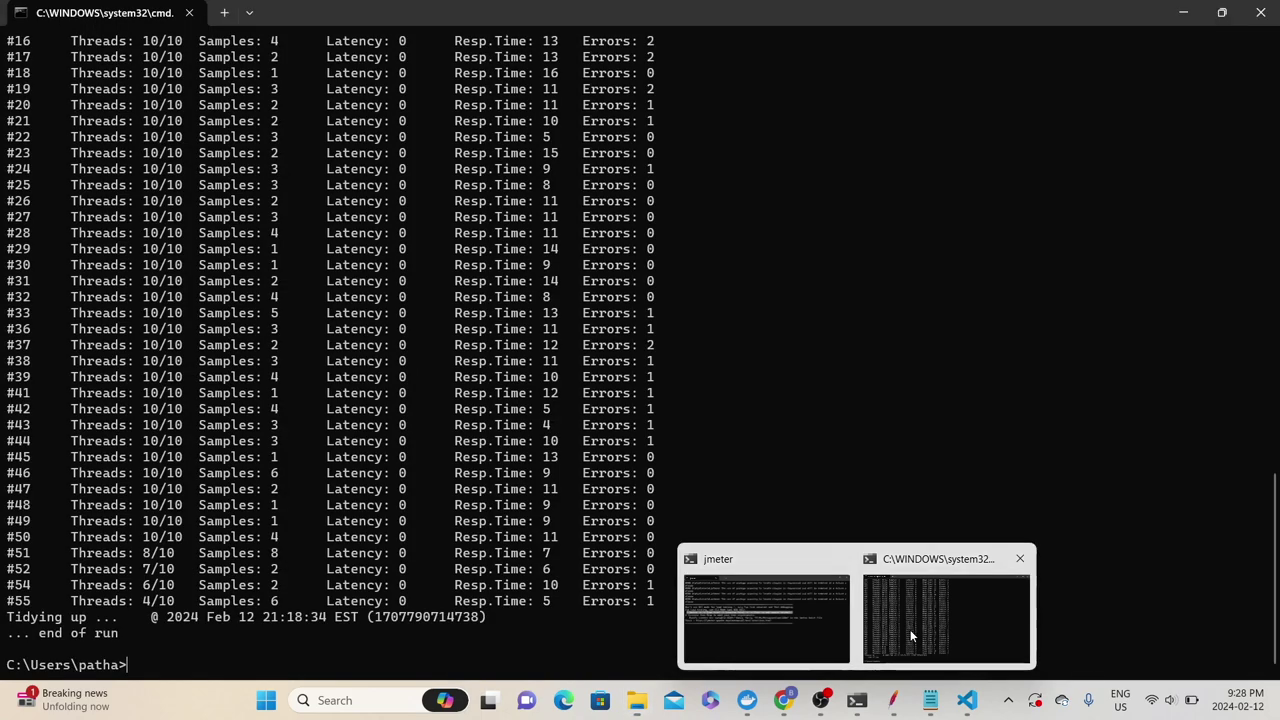
In the command prompt, recall the last jmeter command, change the results file to JPetStore_Demo1.jtl and append -e -o.
{"action": "left_click", "coordinate": [910, 629]}
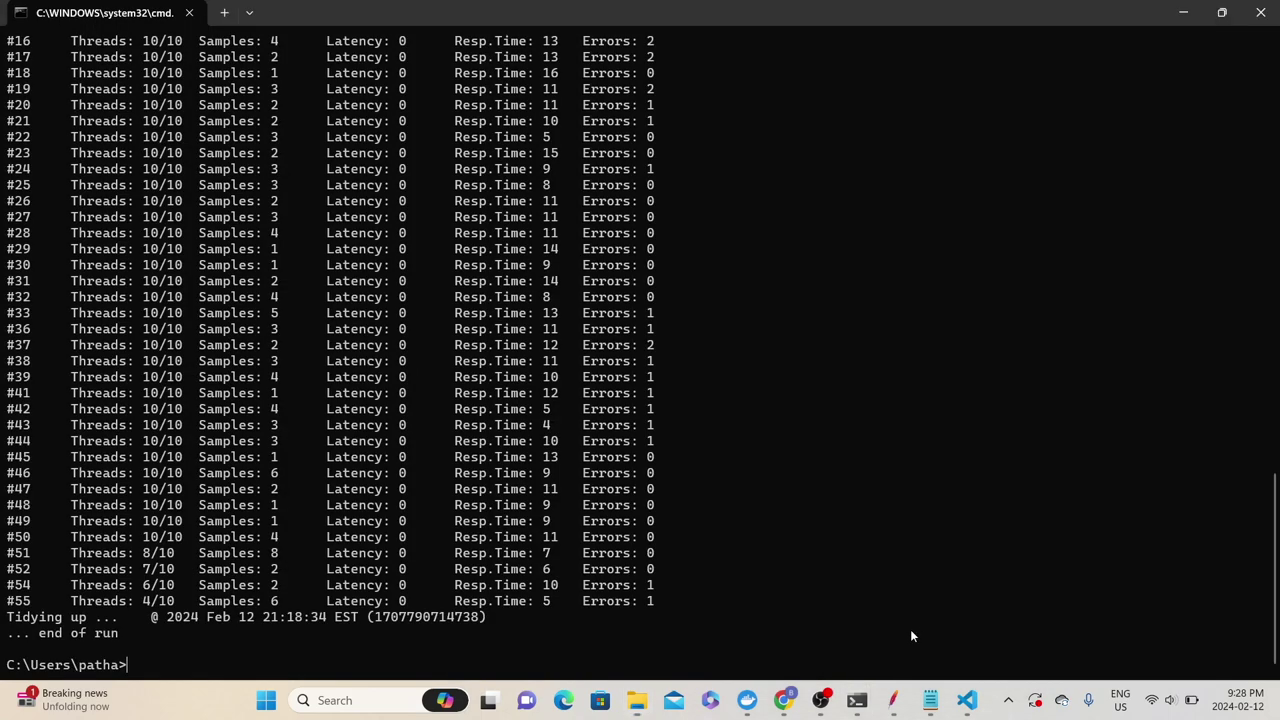
{"action": "key", "text": "Up"}
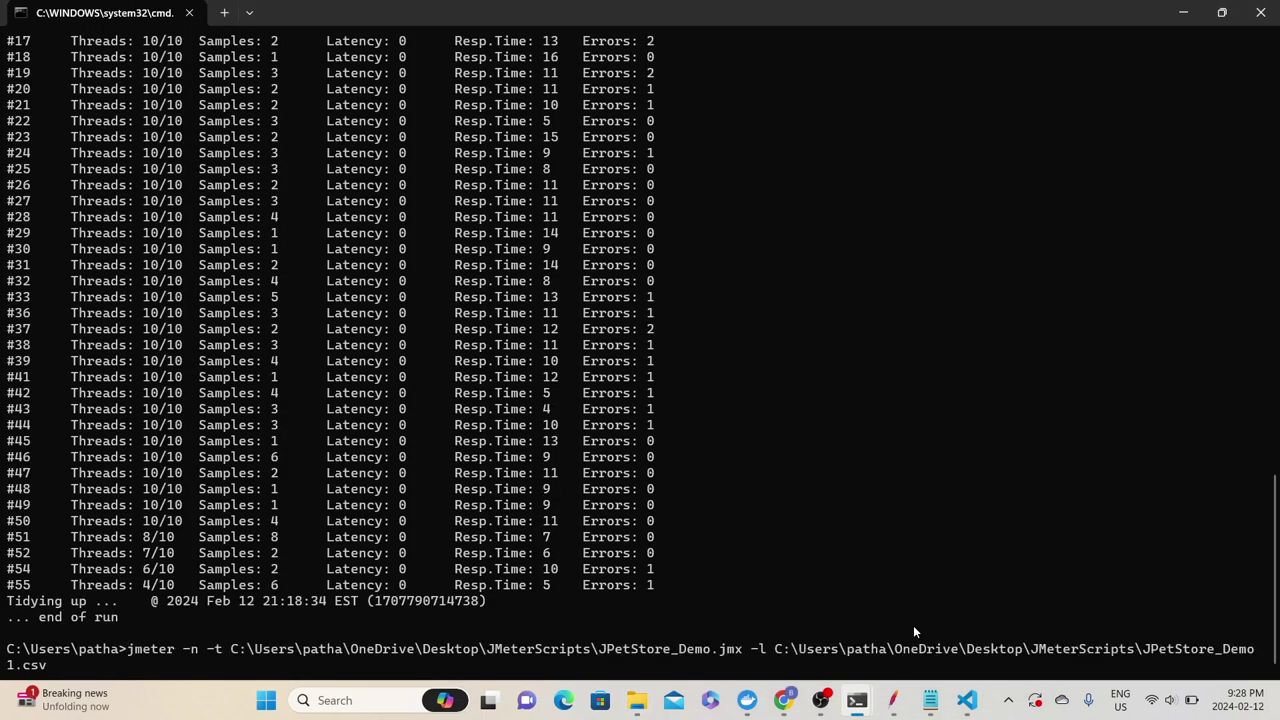
{"action": "key", "text": "BackSpace"}
{"action": "key", "text": "BackSpace"}
{"action": "key", "text": "BackSpace"}
{"action": "type", "text": "jtl"}
{"action": "type", "text": "-e -o"}
Copy the Results folder's full path from File Explorer and append it to the jmeter command as the report output directory.
{"action": "key", "text": "alt+Tab"}
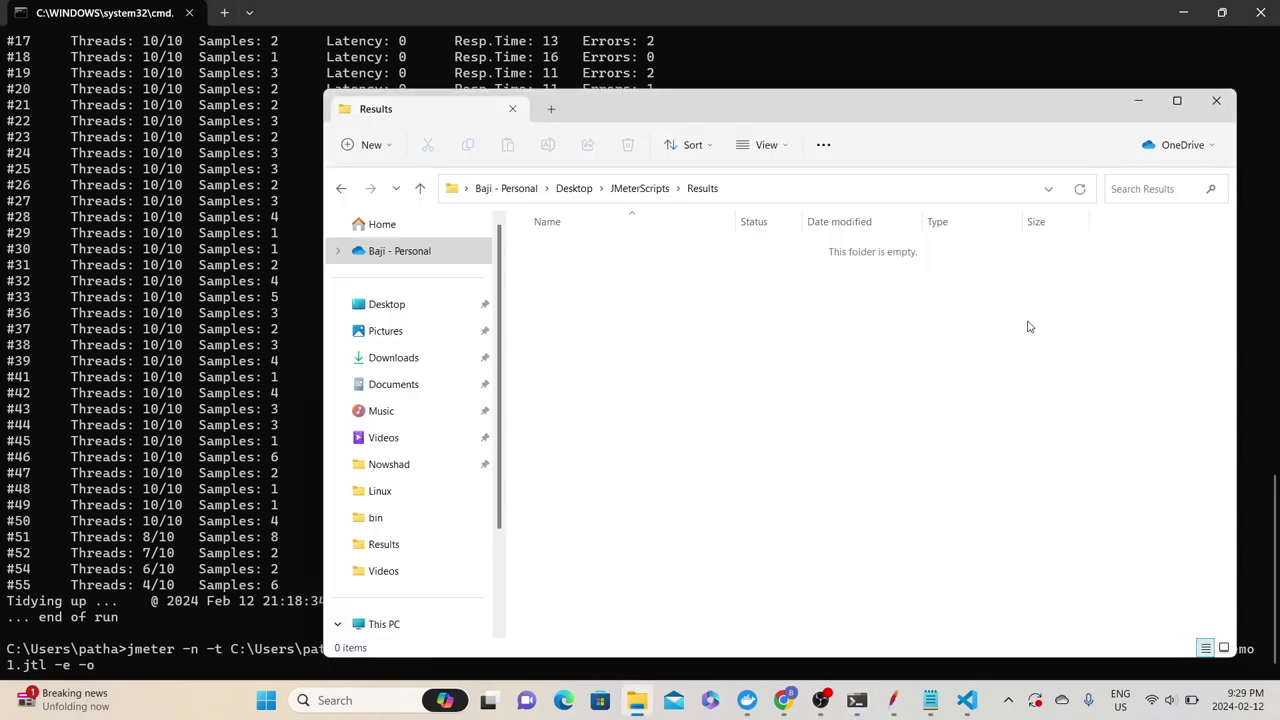
{"action": "left_click", "coordinate": [835, 182]}
{"action": "key", "text": "ctrl+c"}
{"action": "left_click", "coordinate": [378, 660]}
{"action": "key", "text": "ctrl+v"}
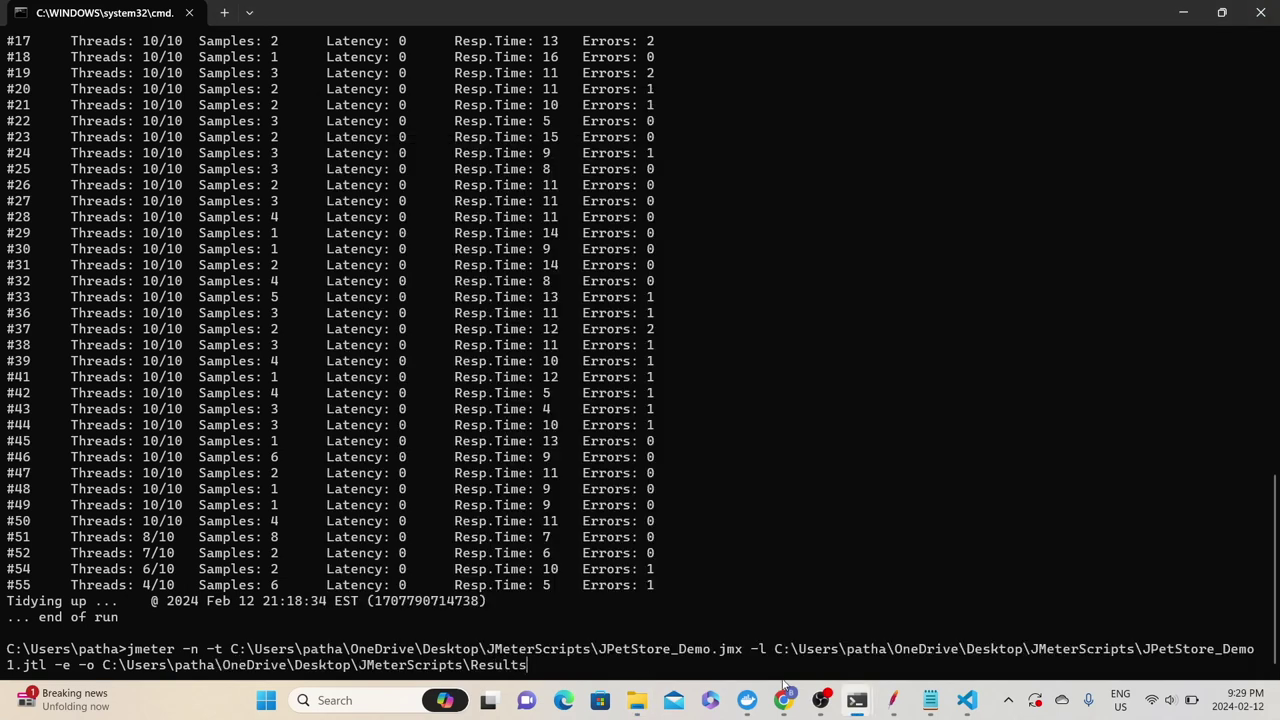
In JMeter, close the HTML report generator and delete the listeners from View Results in Table through Response Time Graph.
{"action": "left_click", "coordinate": [900, 700]}
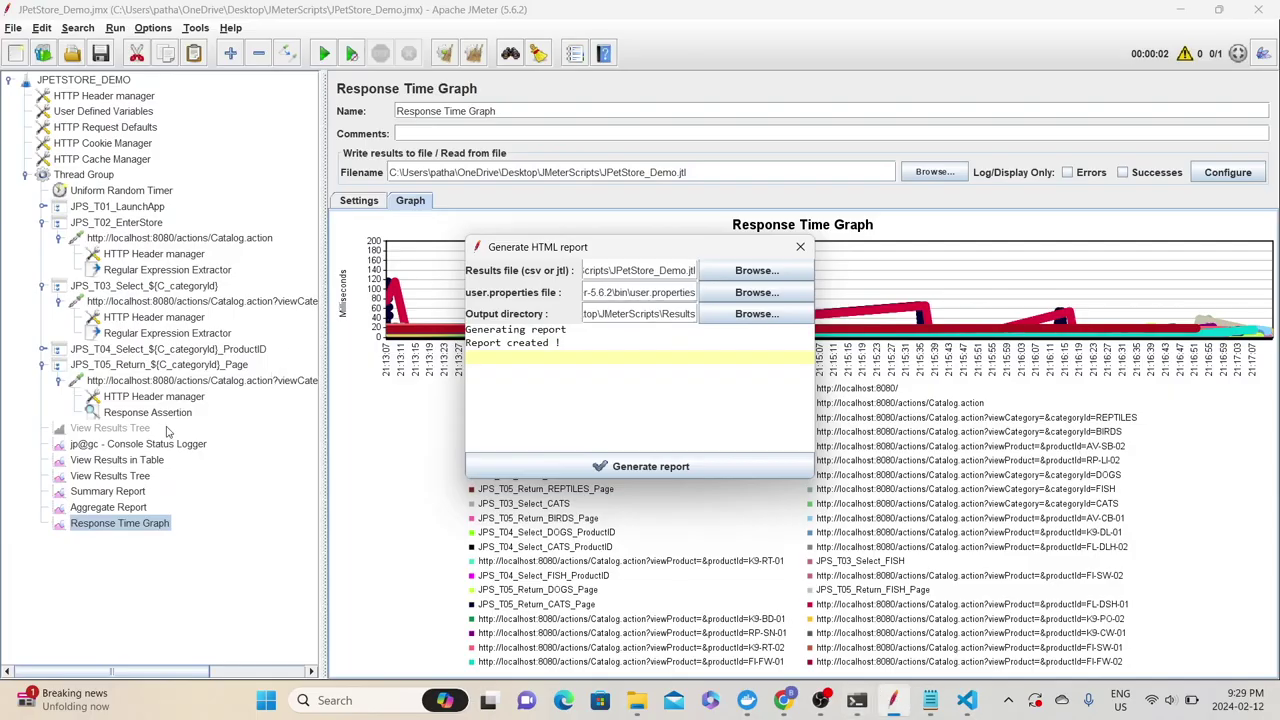
{"action": "left_click", "coordinate": [800, 246]}
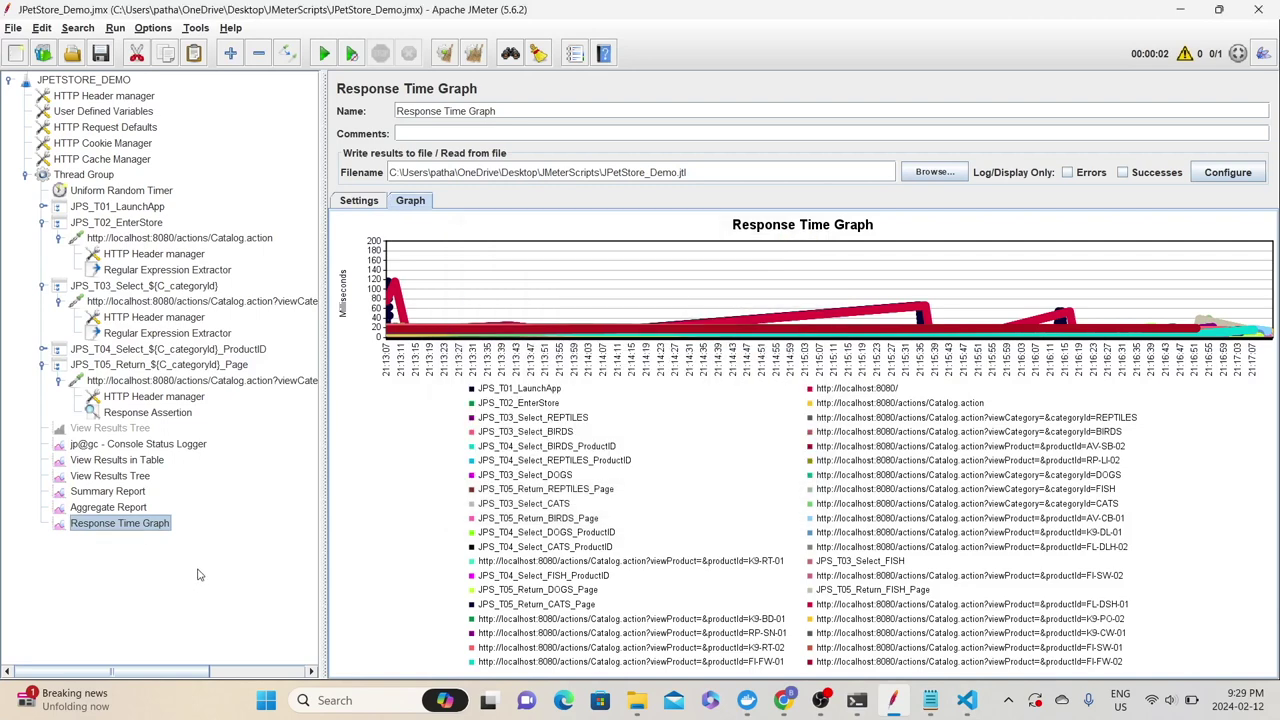
{"action": "left_click", "coordinate": [95, 445]}
{"action": "left_click", "coordinate": [97, 460]}
{"action": "left_click", "coordinate": [97, 445]}
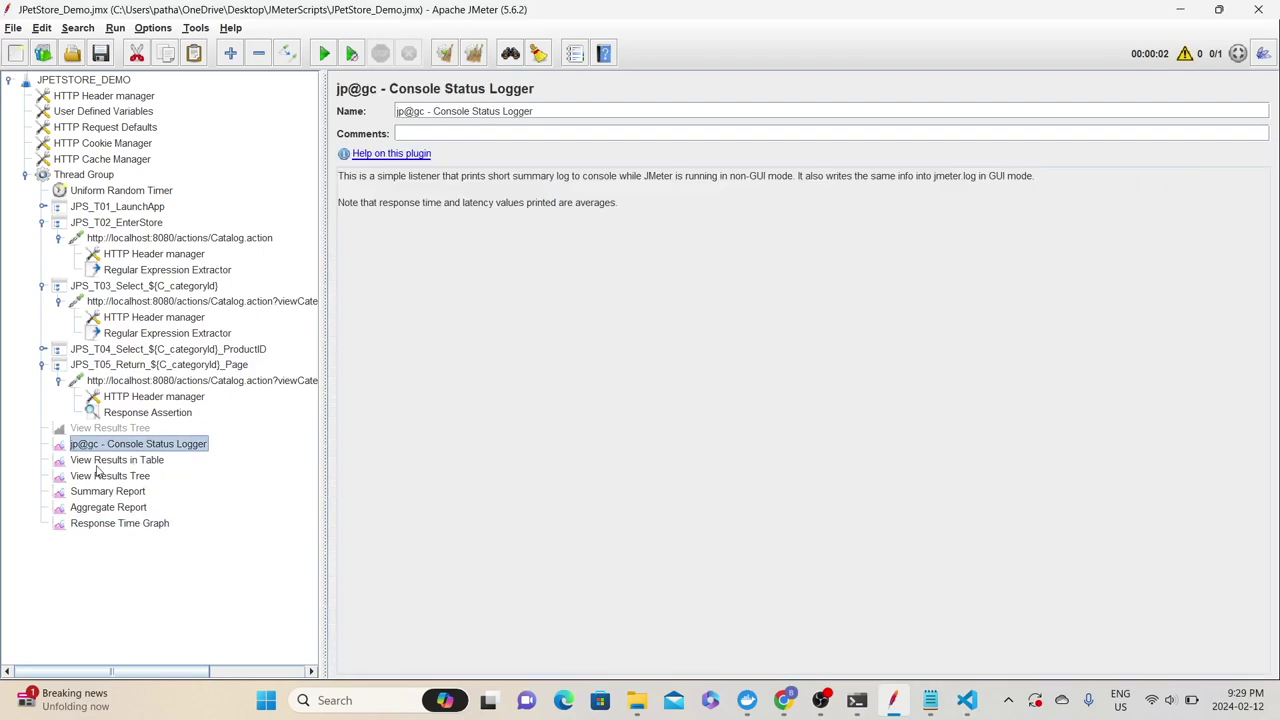
{"action": "left_click", "coordinate": [100, 460]}
{"action": "key", "text": "shift+End"}
{"action": "key", "text": "Delete"}
{"action": "left_click", "coordinate": [617, 369]}
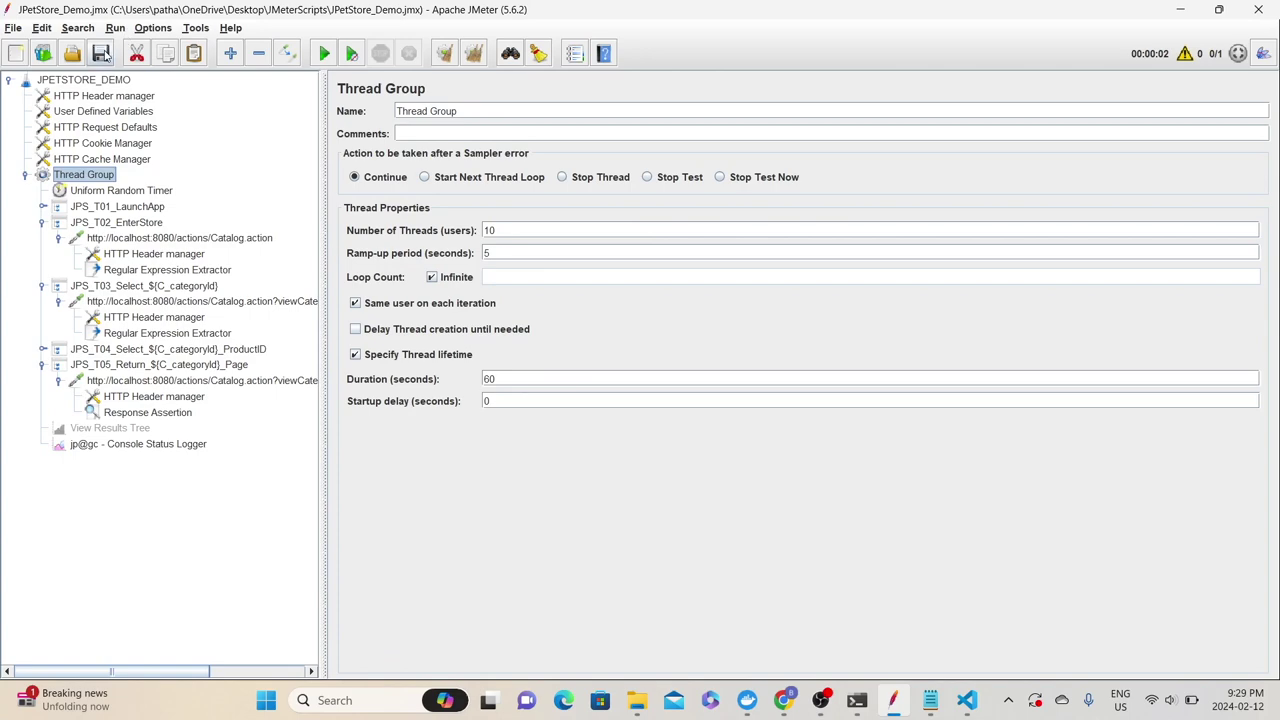
Run the prepared jmeter command in the command prompt and bring up the Results folder to receive the report.
{"action": "mouse_move", "coordinate": [857, 700]}
{"action": "left_click", "coordinate": [970, 632]}
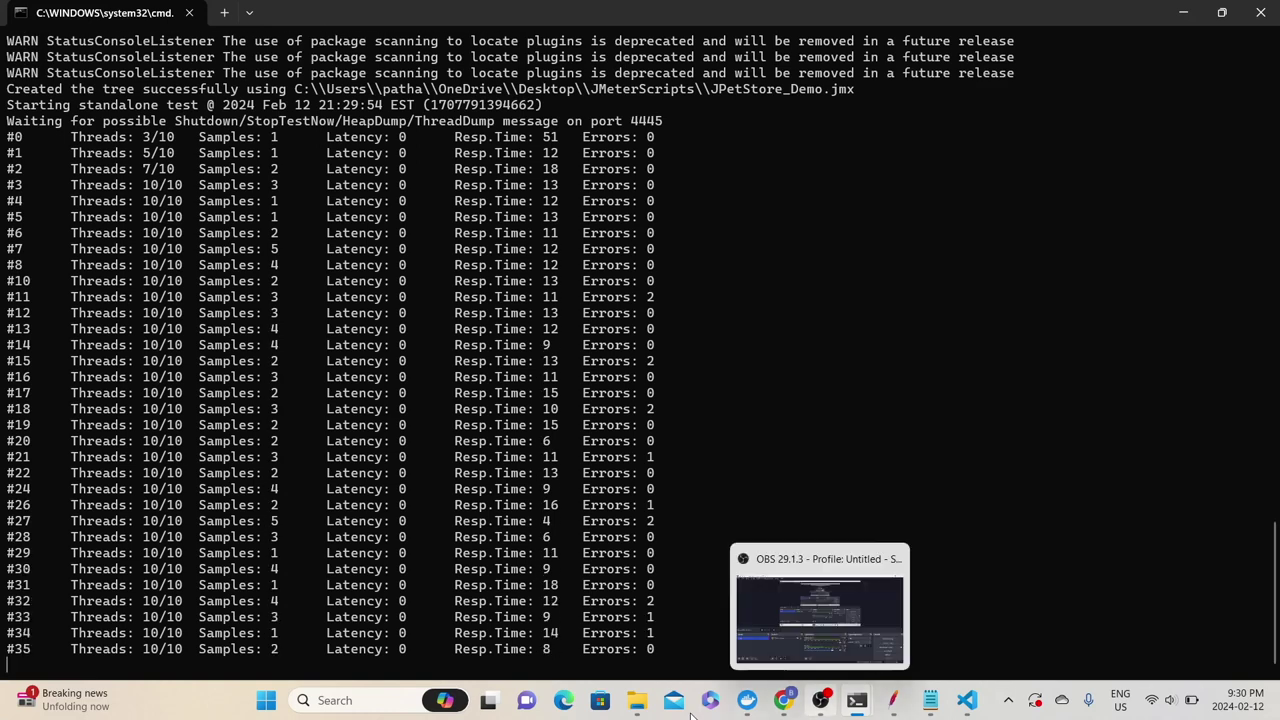
{"action": "left_click", "coordinate": [637, 700]}
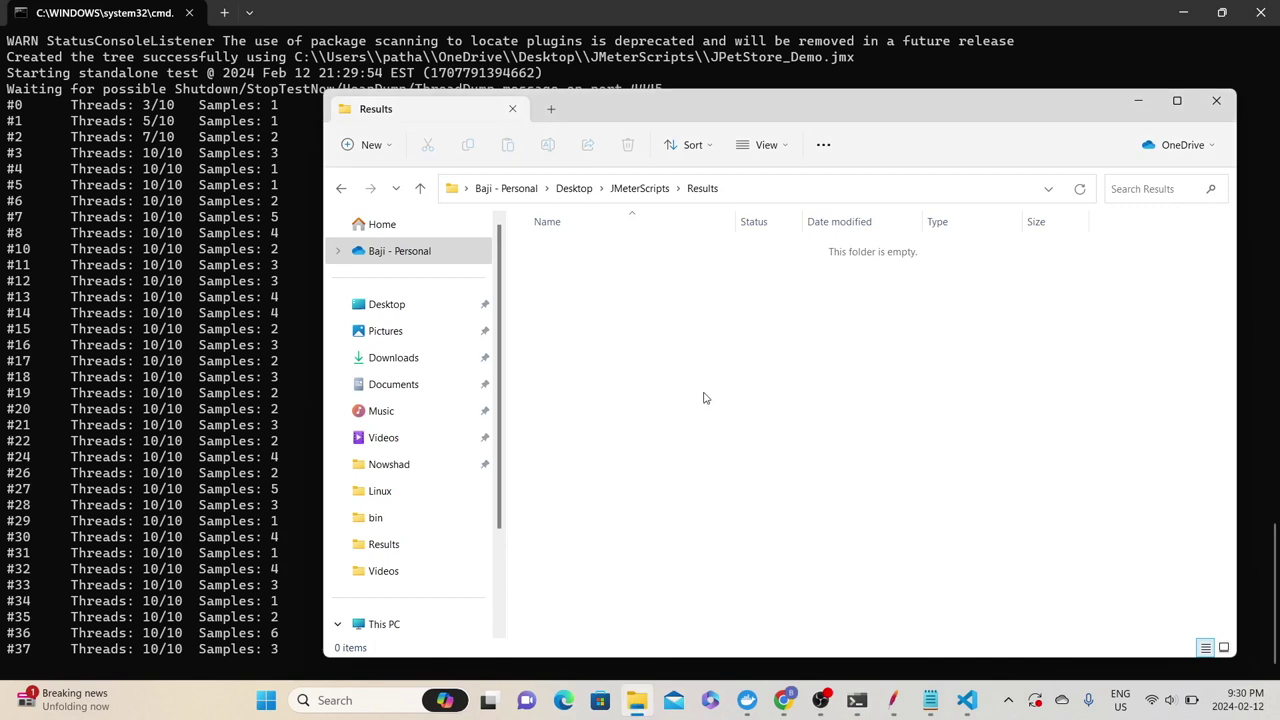
{"action": "right_click", "coordinate": [710, 432]}
{"action": "left_click", "coordinate": [646, 373]}
{"action": "left_click_drag", "start_coordinate": [653, 119], "coordinate": [631, 106]}
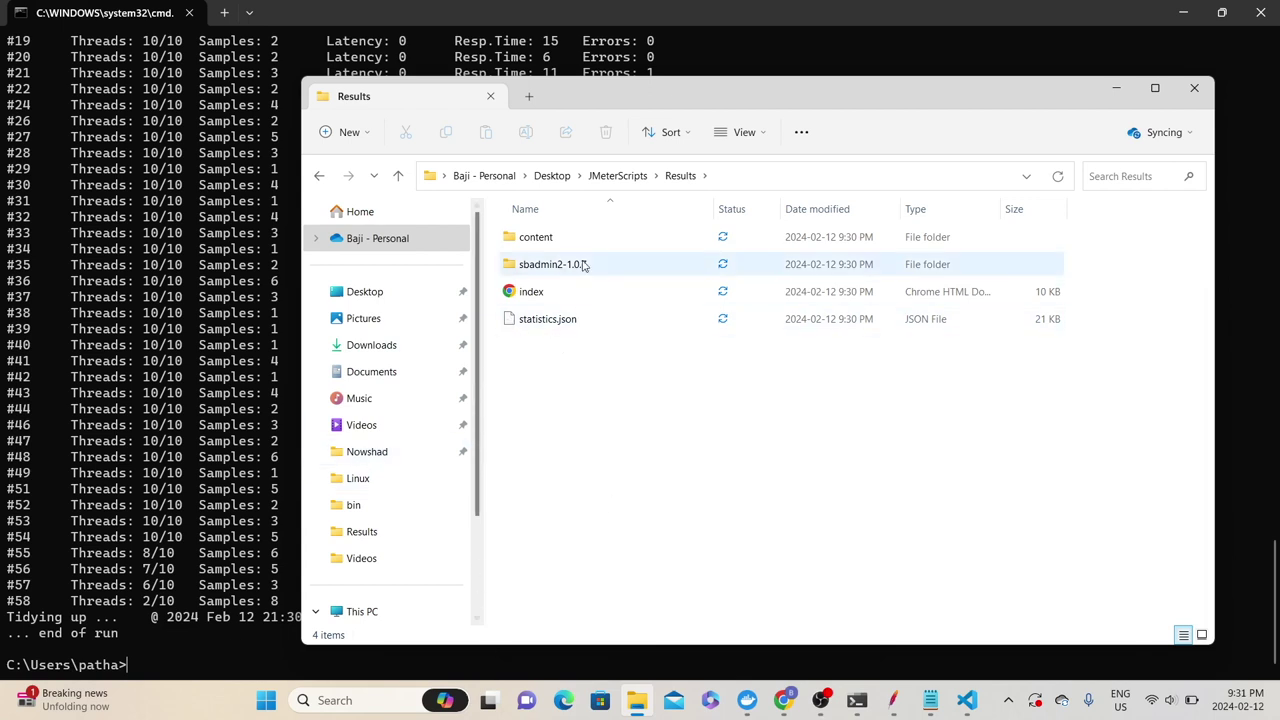
Open the new report's index page from the Results folder and review its dashboard and statistics.
{"action": "left_click", "coordinate": [522, 298]}
{"action": "double_click", "coordinate": [521, 300]}
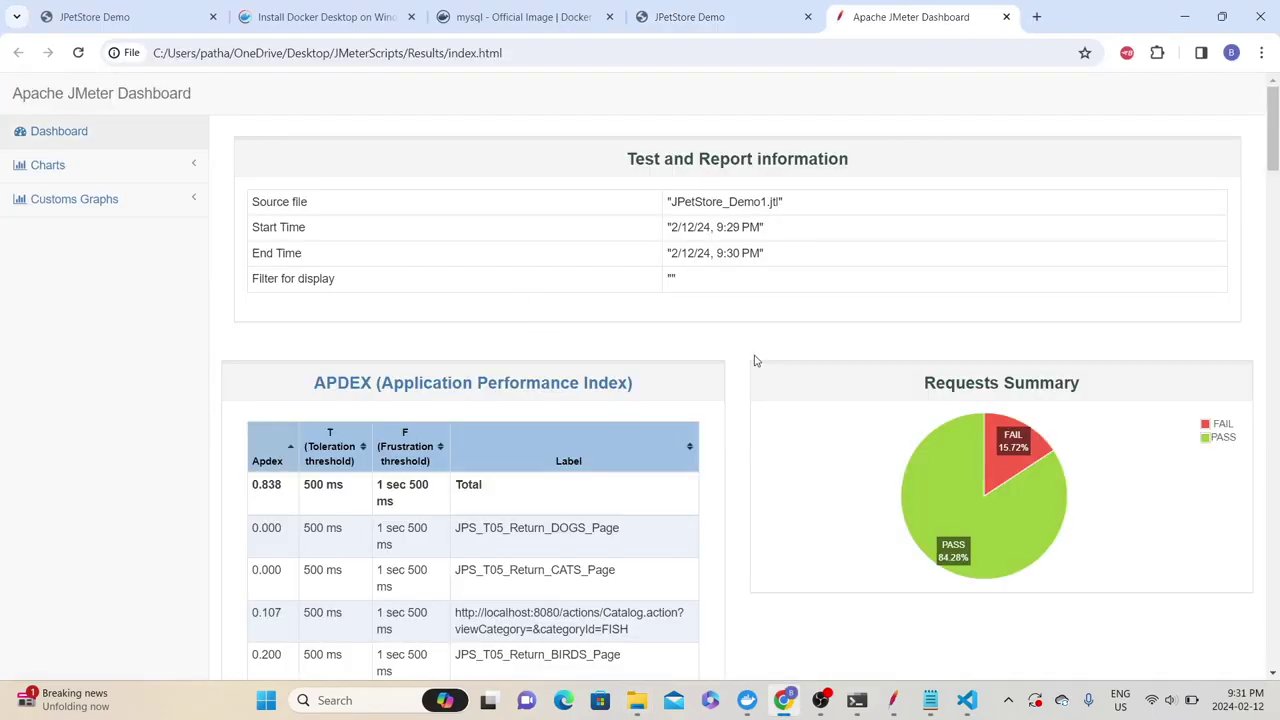
{"action": "scroll", "coordinate": [519, 505], "scroll_direction": "down", "scroll_amount": 1}
{"action": "scroll", "coordinate": [540, 540], "scroll_direction": "down", "scroll_amount": 15}
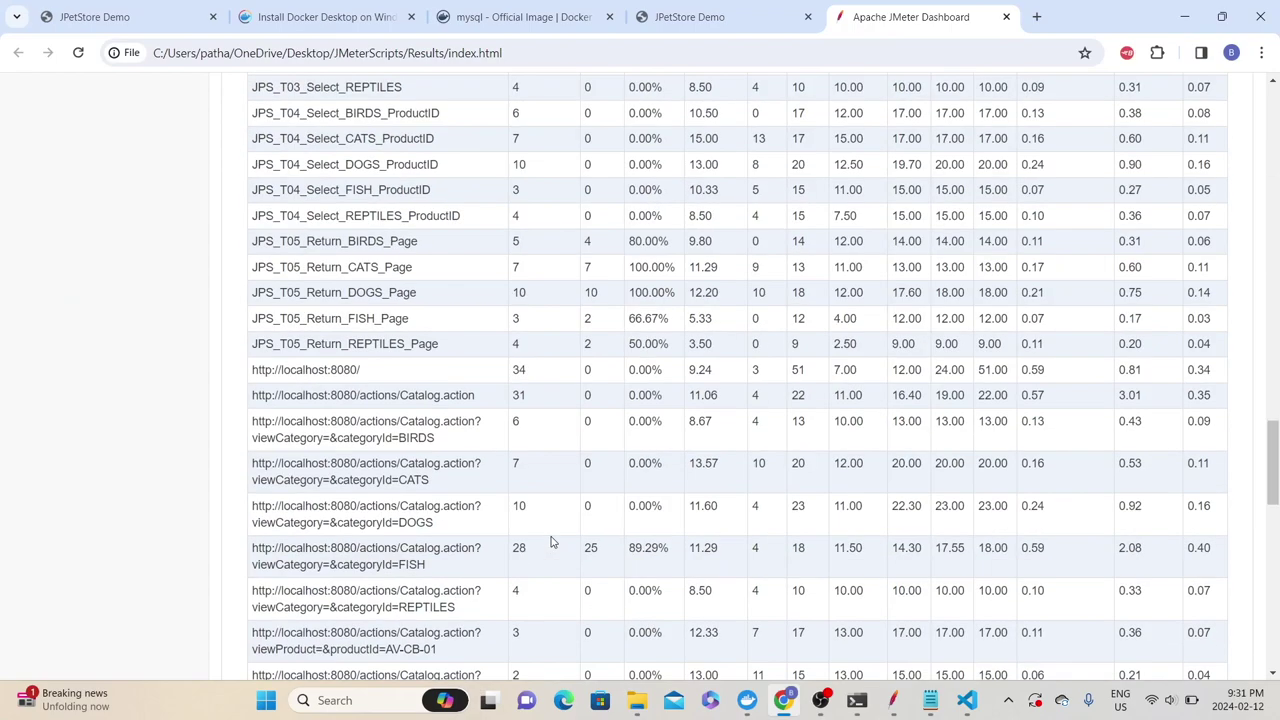
{"action": "scroll", "coordinate": [541, 540], "scroll_direction": "up", "scroll_amount": 10}
{"action": "scroll", "coordinate": [543, 382], "scroll_direction": "up", "scroll_amount": 8}
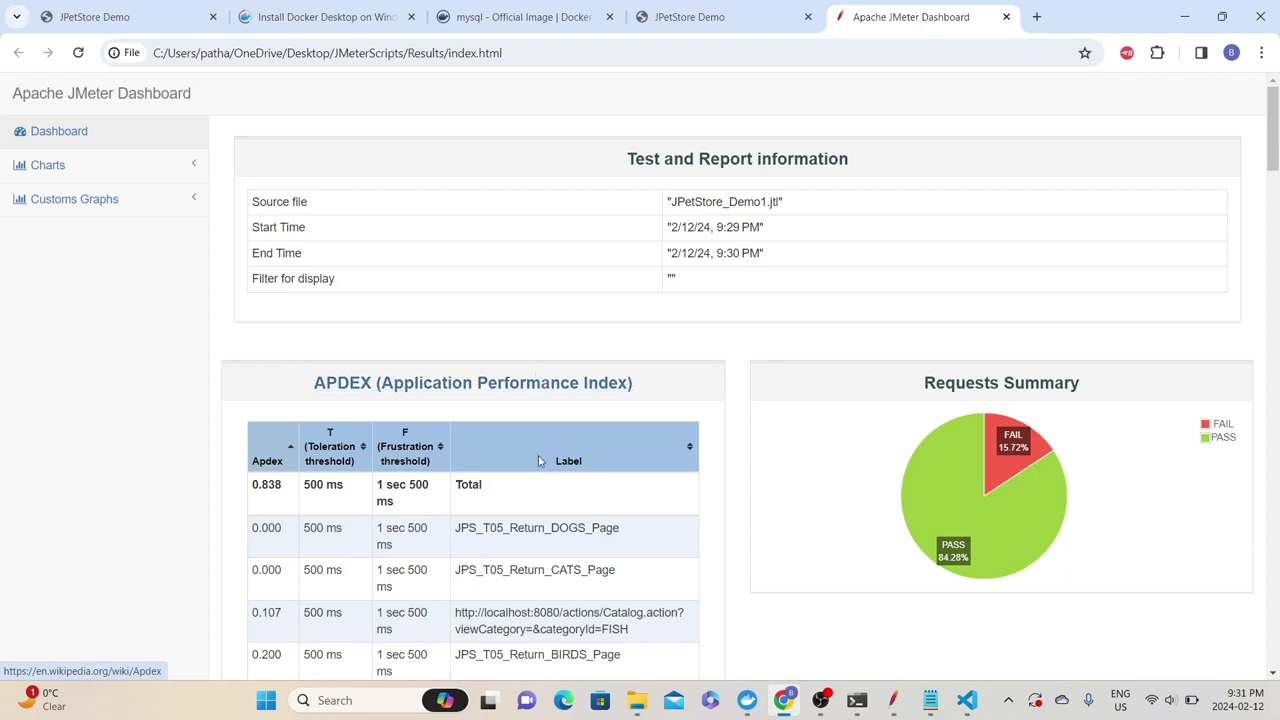
Browse the apache-jmeter-5.6.2 bin folder for the report settings file and switch to reportgenerator.properties in Visual Studio Code.
{"action": "key", "text": "alt+Tab"}
{"action": "left_click", "coordinate": [371, 506]}
{"action": "scroll", "coordinate": [600, 567], "scroll_direction": "down", "scroll_amount": 3}
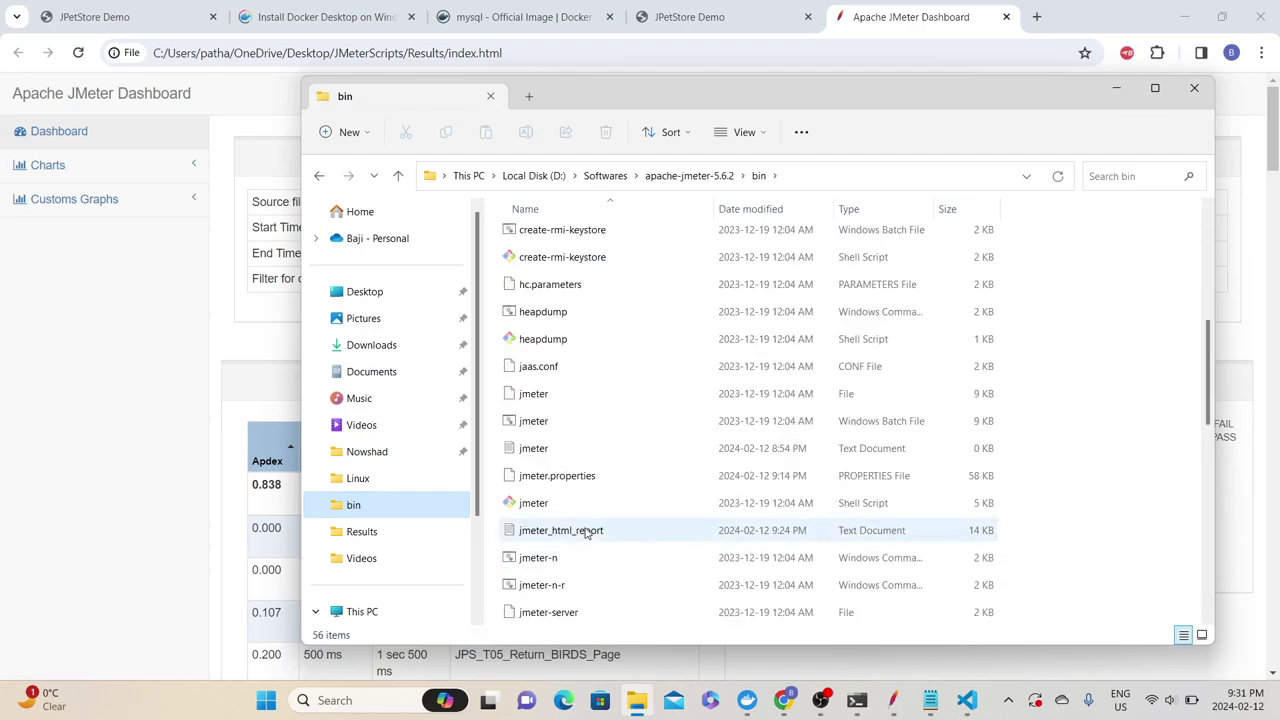
{"action": "scroll", "coordinate": [586, 366], "scroll_direction": "up", "scroll_amount": 3}
{"action": "scroll", "coordinate": [578, 395], "scroll_direction": "down", "scroll_amount": 5}
{"action": "scroll", "coordinate": [576, 401], "scroll_direction": "down", "scroll_amount": 7}
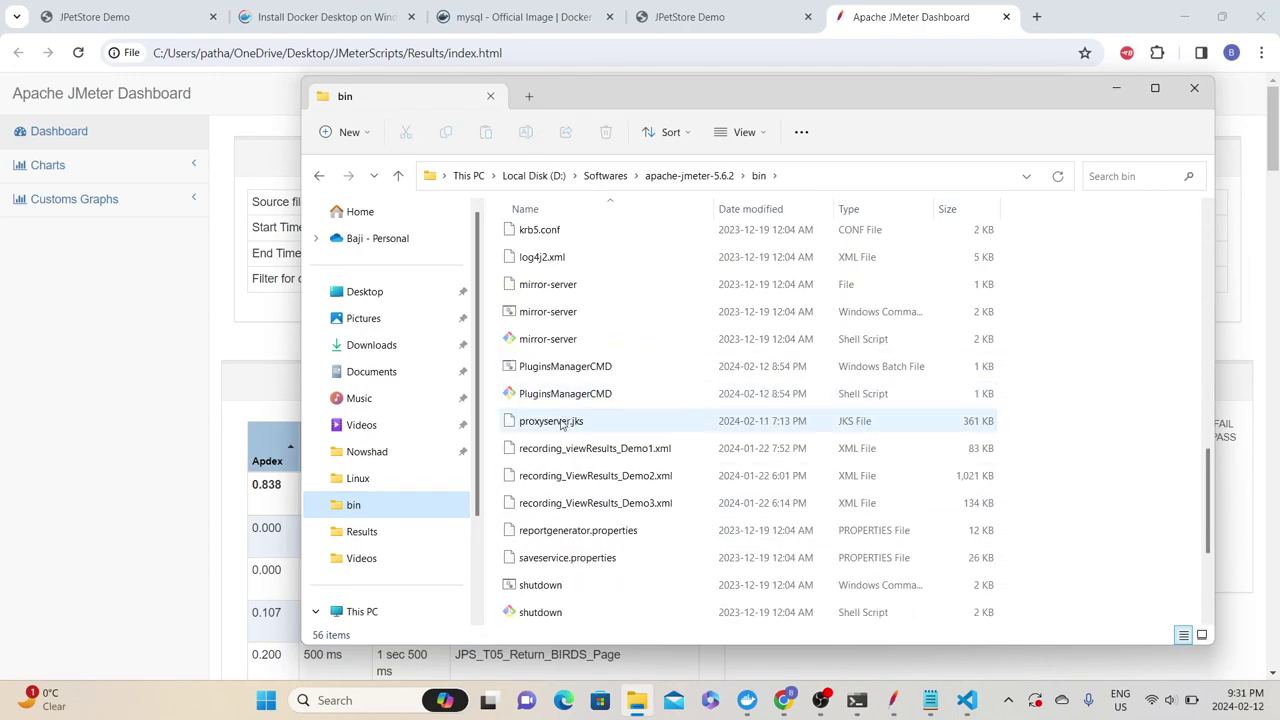
{"action": "left_click", "coordinate": [578, 316]}
{"action": "key", "text": "alt+Tab"}
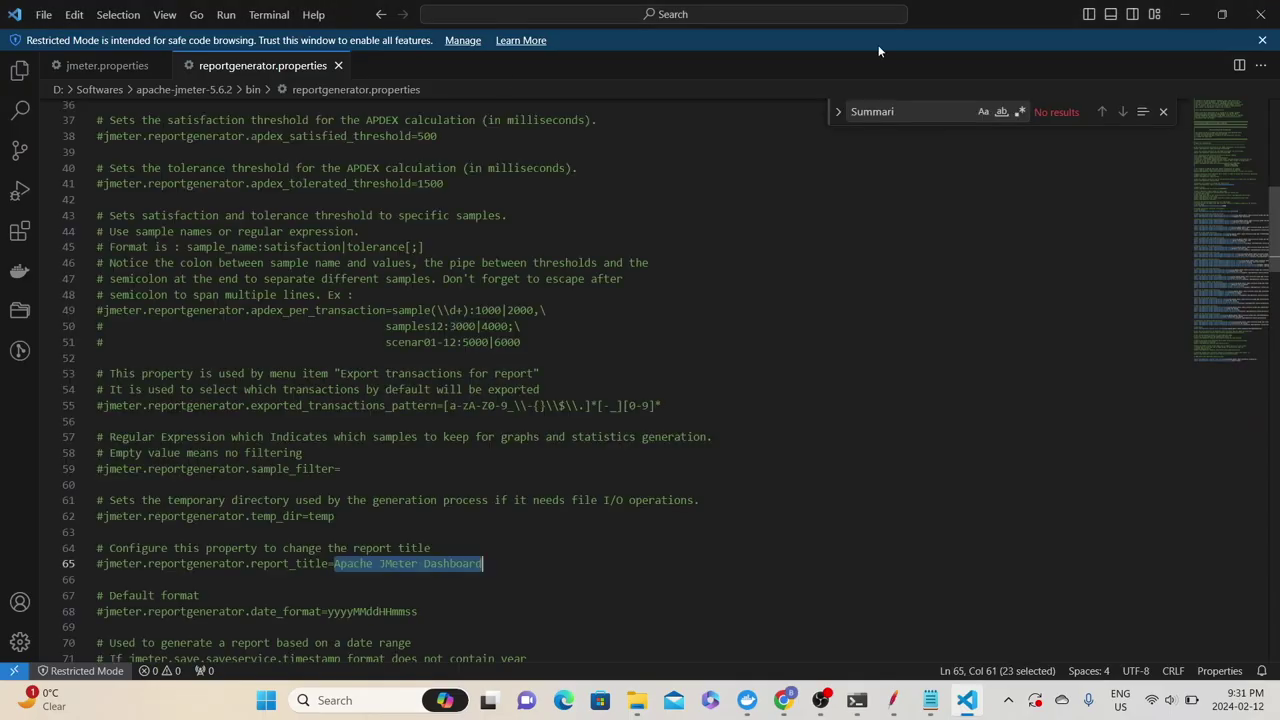
Review the header of reportgenerator.properties and highlight the notice "THIS FILE SHOULD NOT BE MODIFIED" on line 24.
{"action": "scroll", "coordinate": [224, 402], "scroll_direction": "up", "scroll_amount": 12}
{"action": "left_click_drag", "start_coordinate": [110, 484], "coordinate": [333, 581]}
{"action": "left_click_drag", "start_coordinate": [244, 498], "coordinate": [457, 505]}
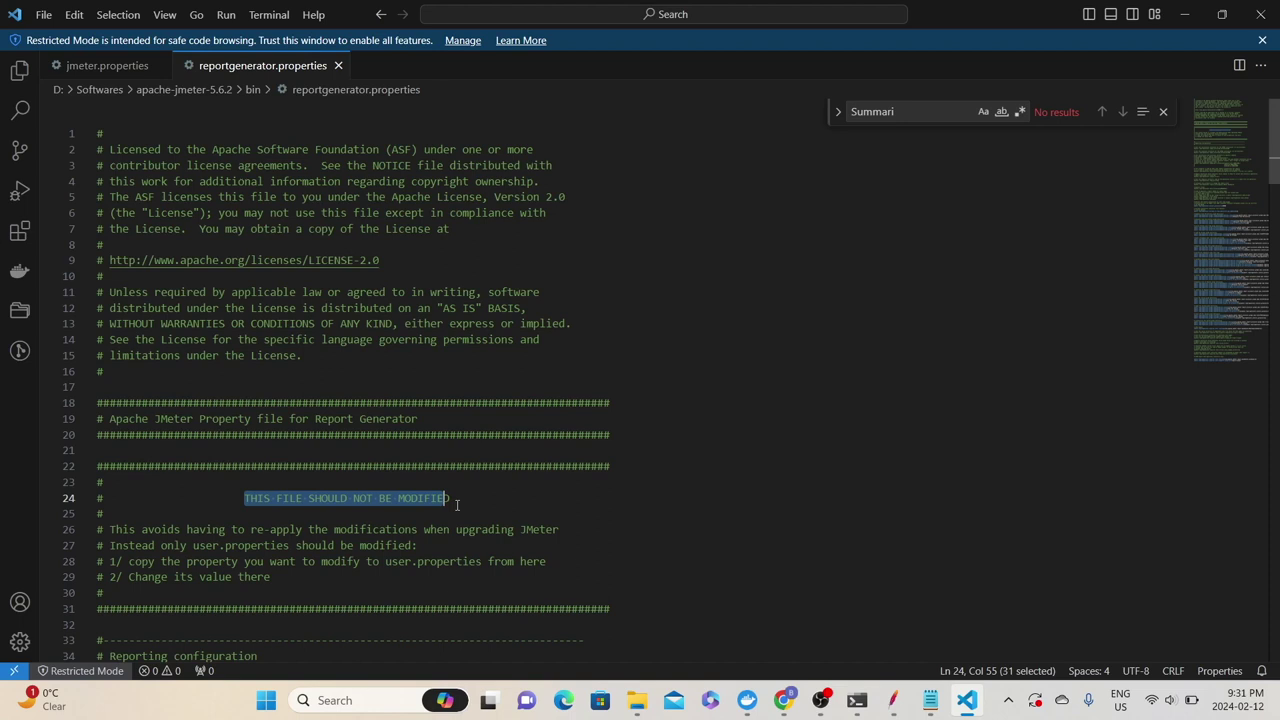